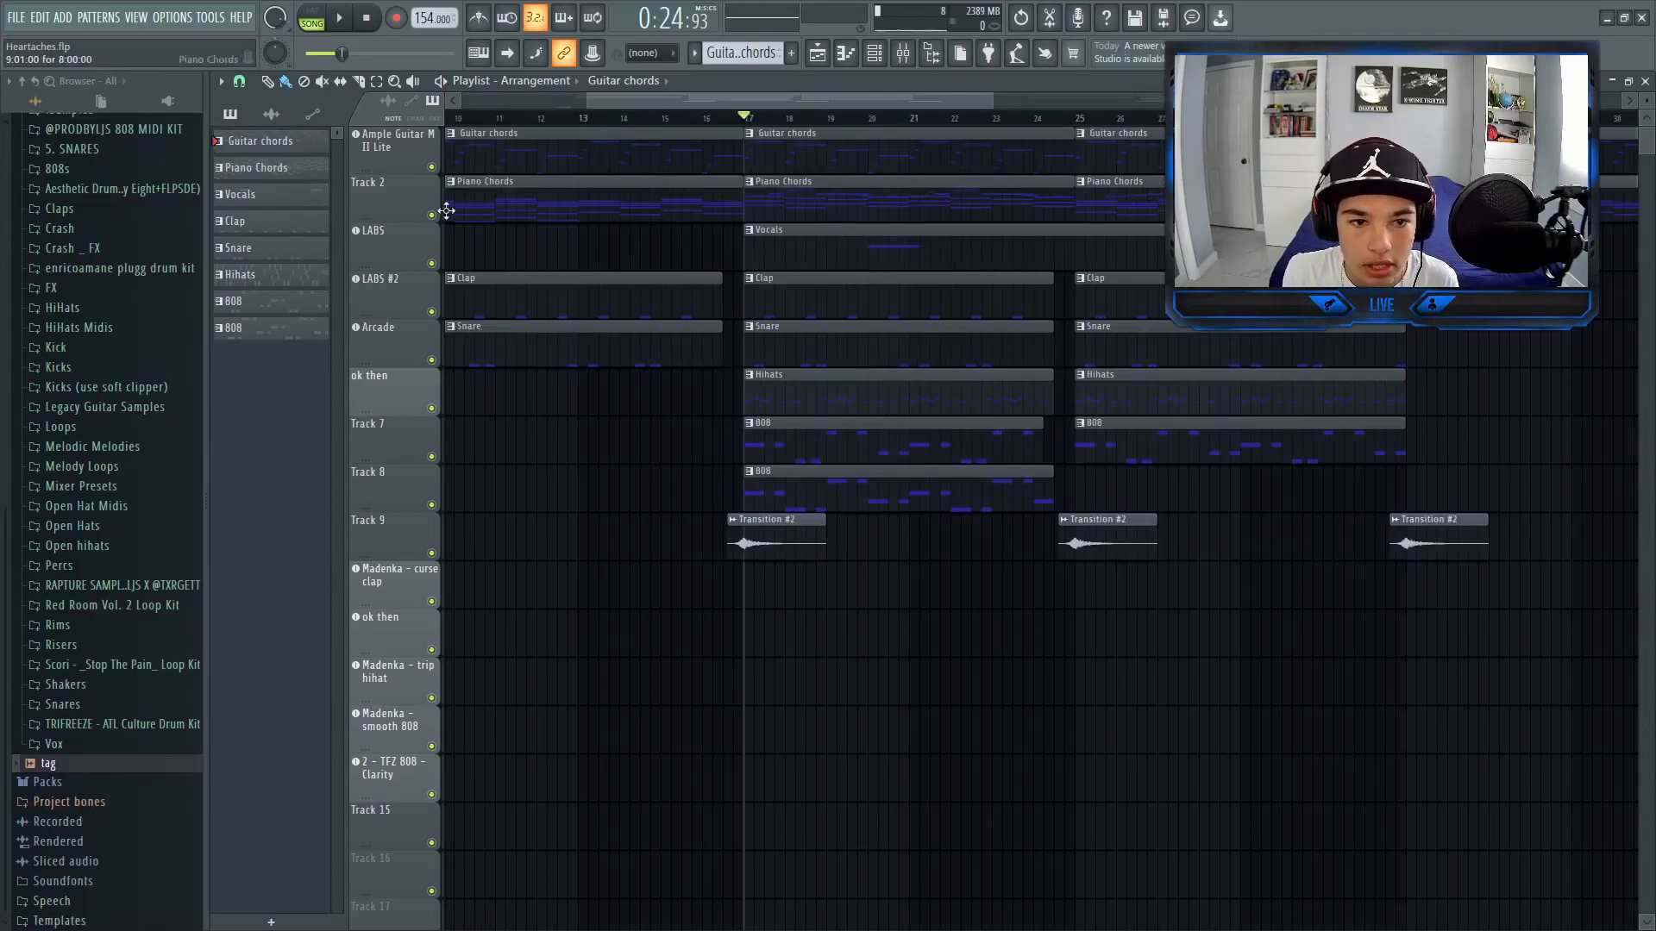
Solo the Ample Guitar track, re-enable the piano Track 2 and LABS vocal tracks, and play back the melody.
{"action": "right_click", "coordinate": [432, 168]}
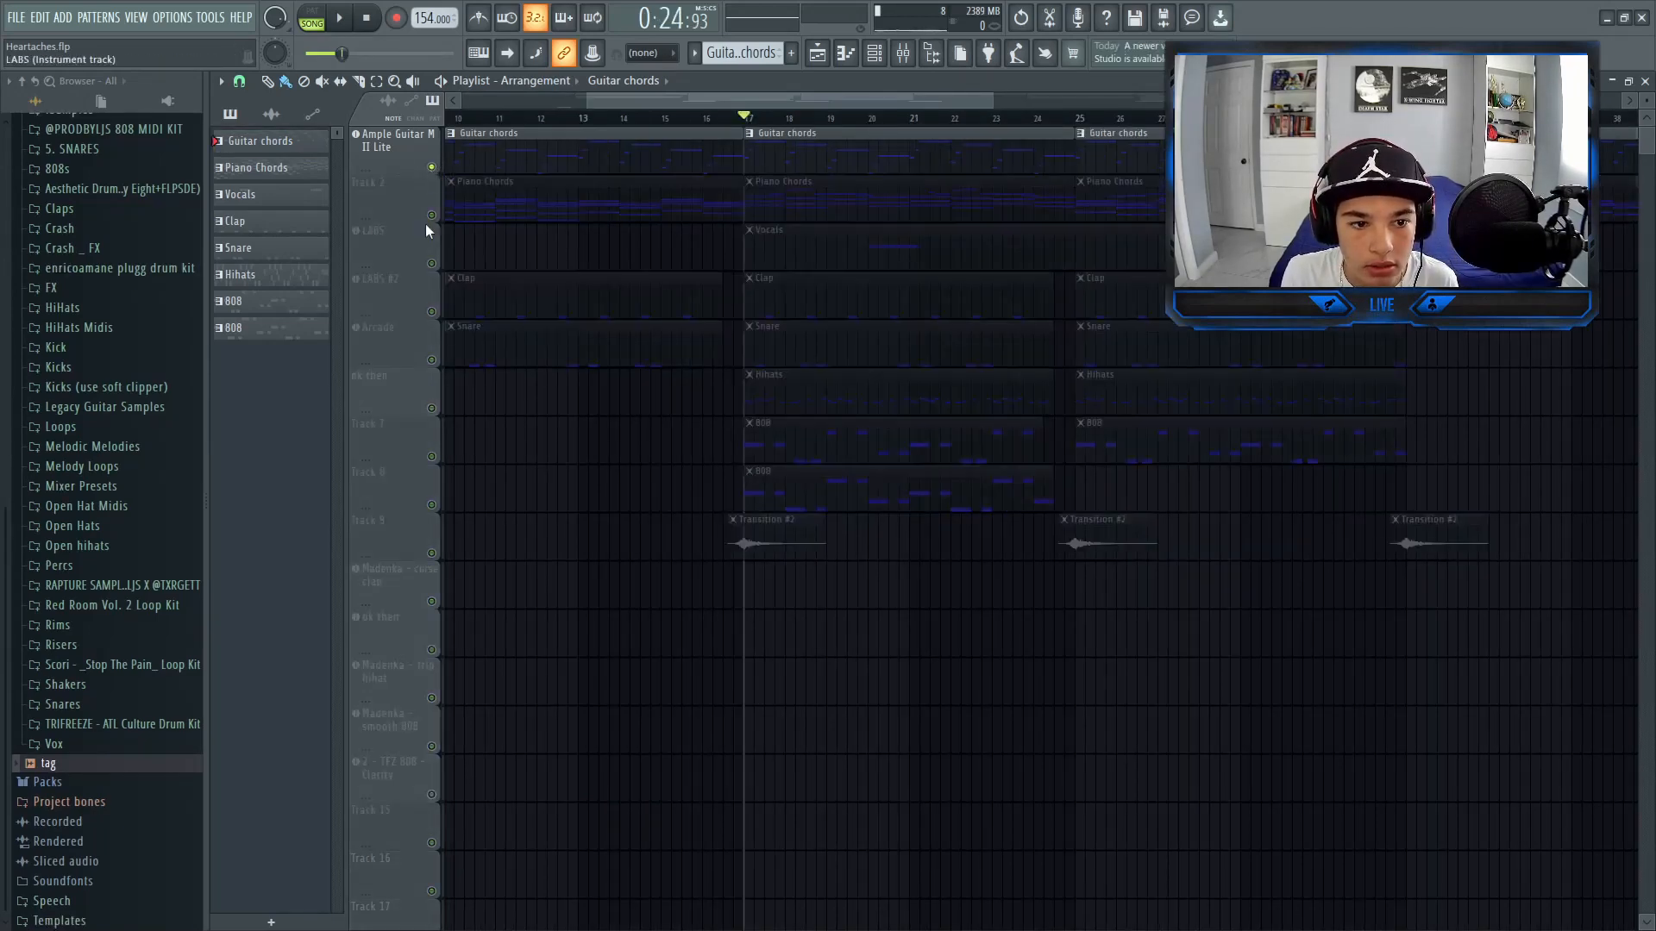
{"action": "left_click", "coordinate": [433, 215]}
{"action": "left_click", "coordinate": [432, 264]}
{"action": "key", "text": "space"}
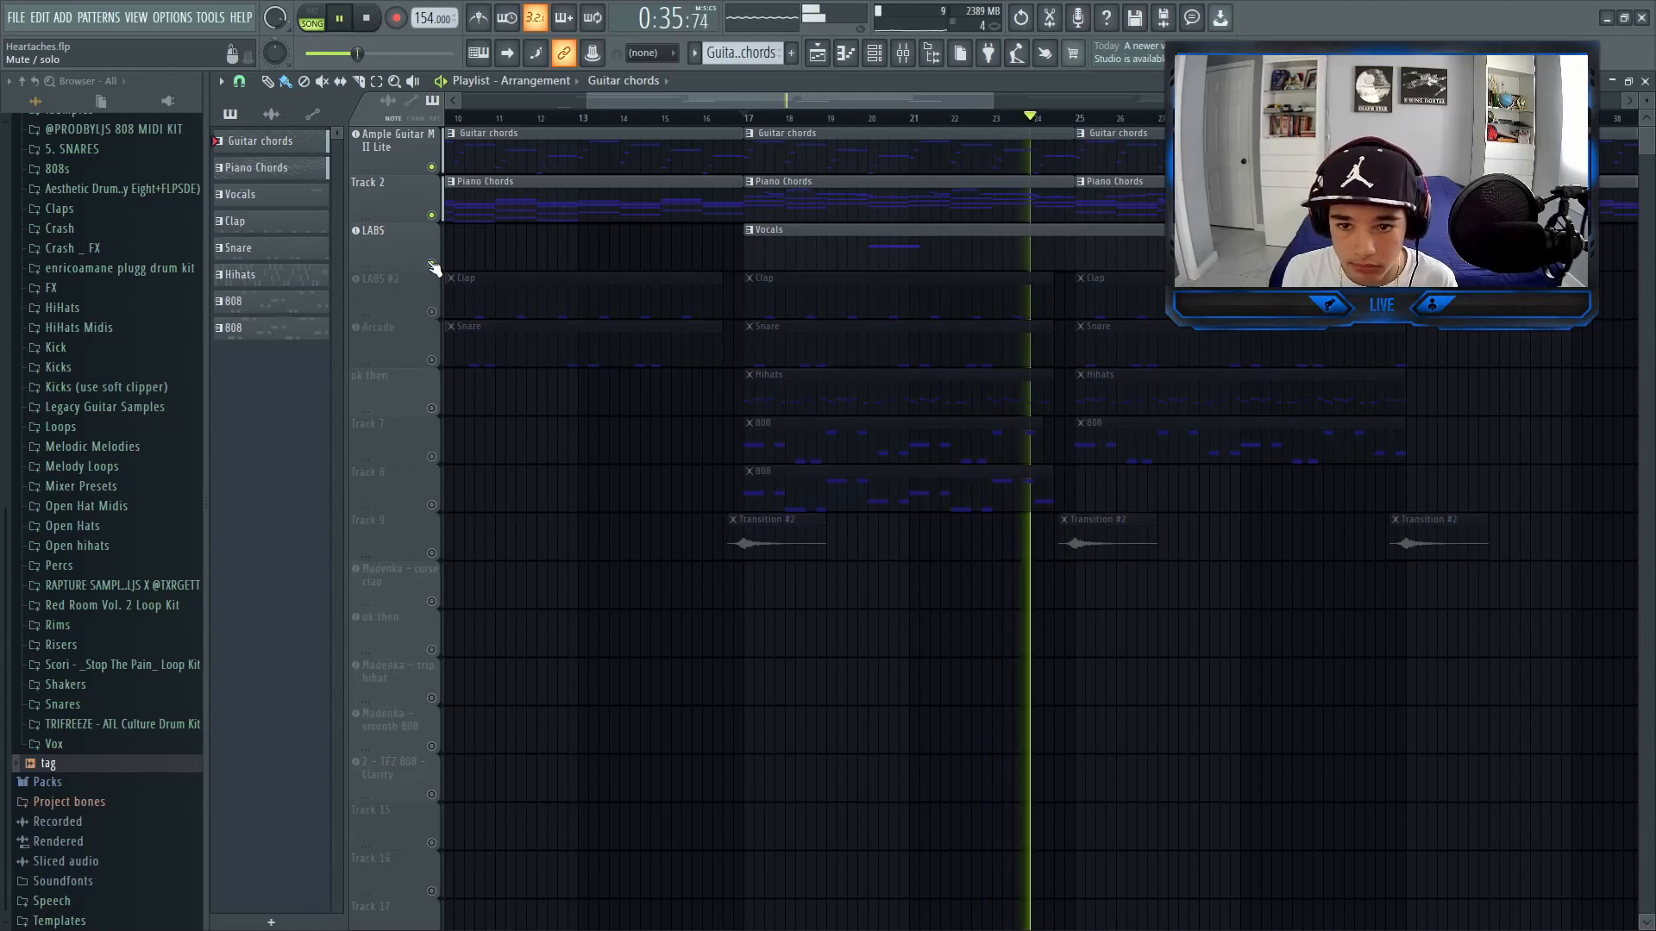
{"action": "key", "text": "space"}
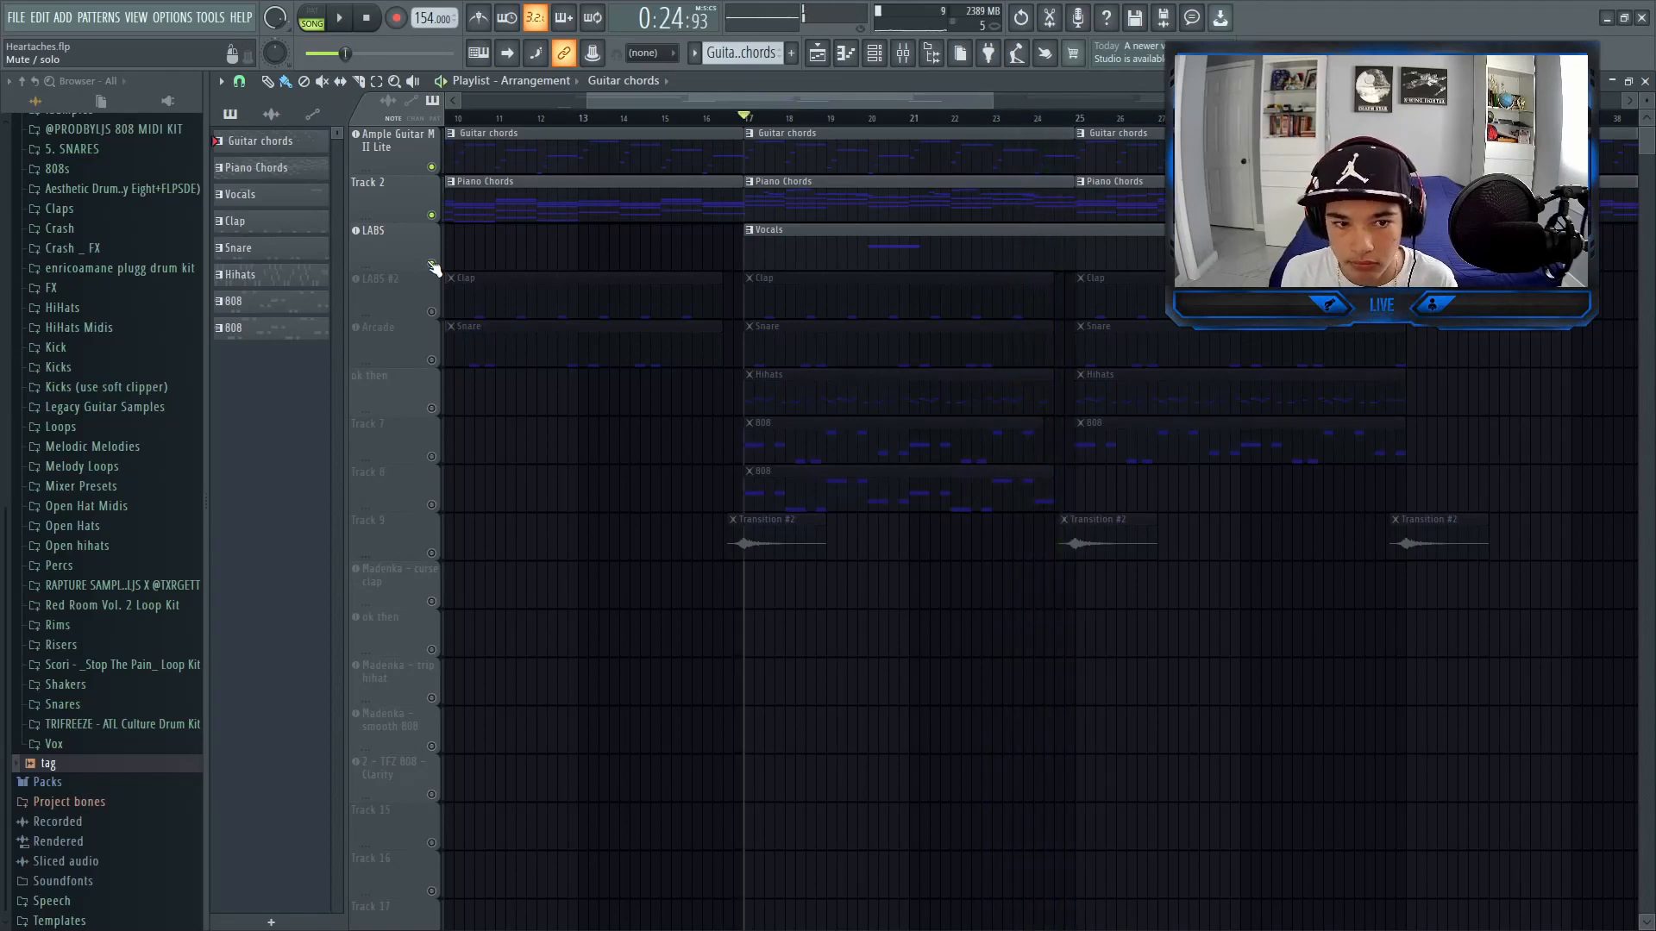
Open the Guitar chords clip in the piano roll and inspect its Ample Guitar M II Lite instrument from the channel rack.
{"action": "double_click", "coordinate": [799, 160]}
{"action": "left_click", "coordinate": [874, 53]}
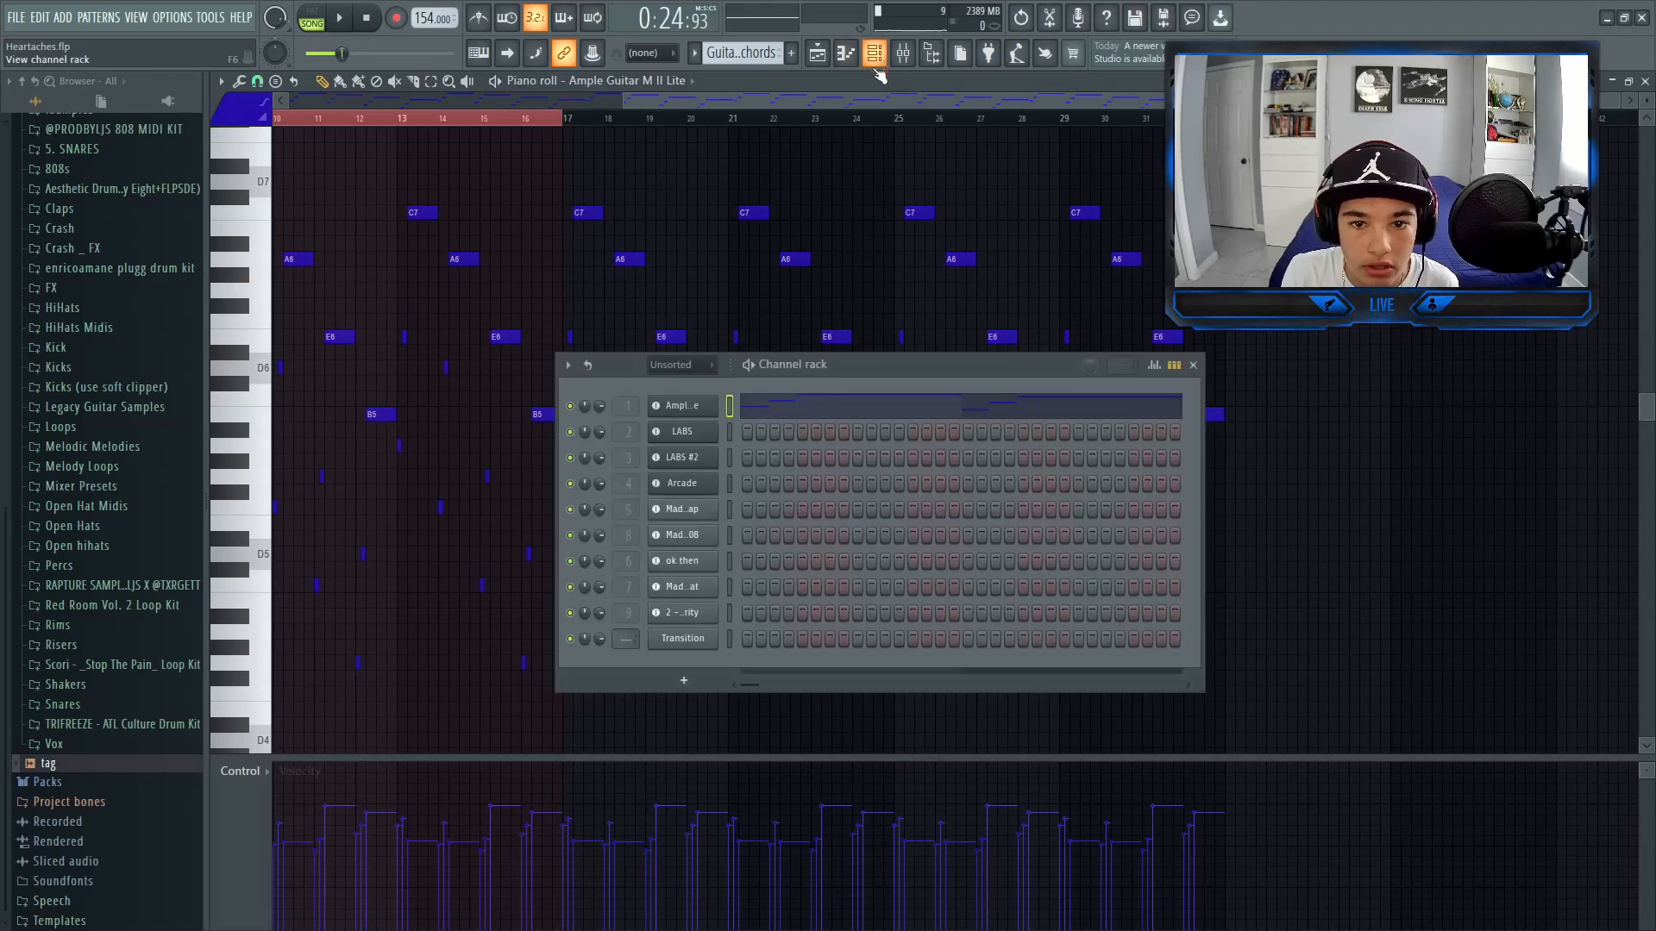
{"action": "left_click", "coordinate": [704, 407]}
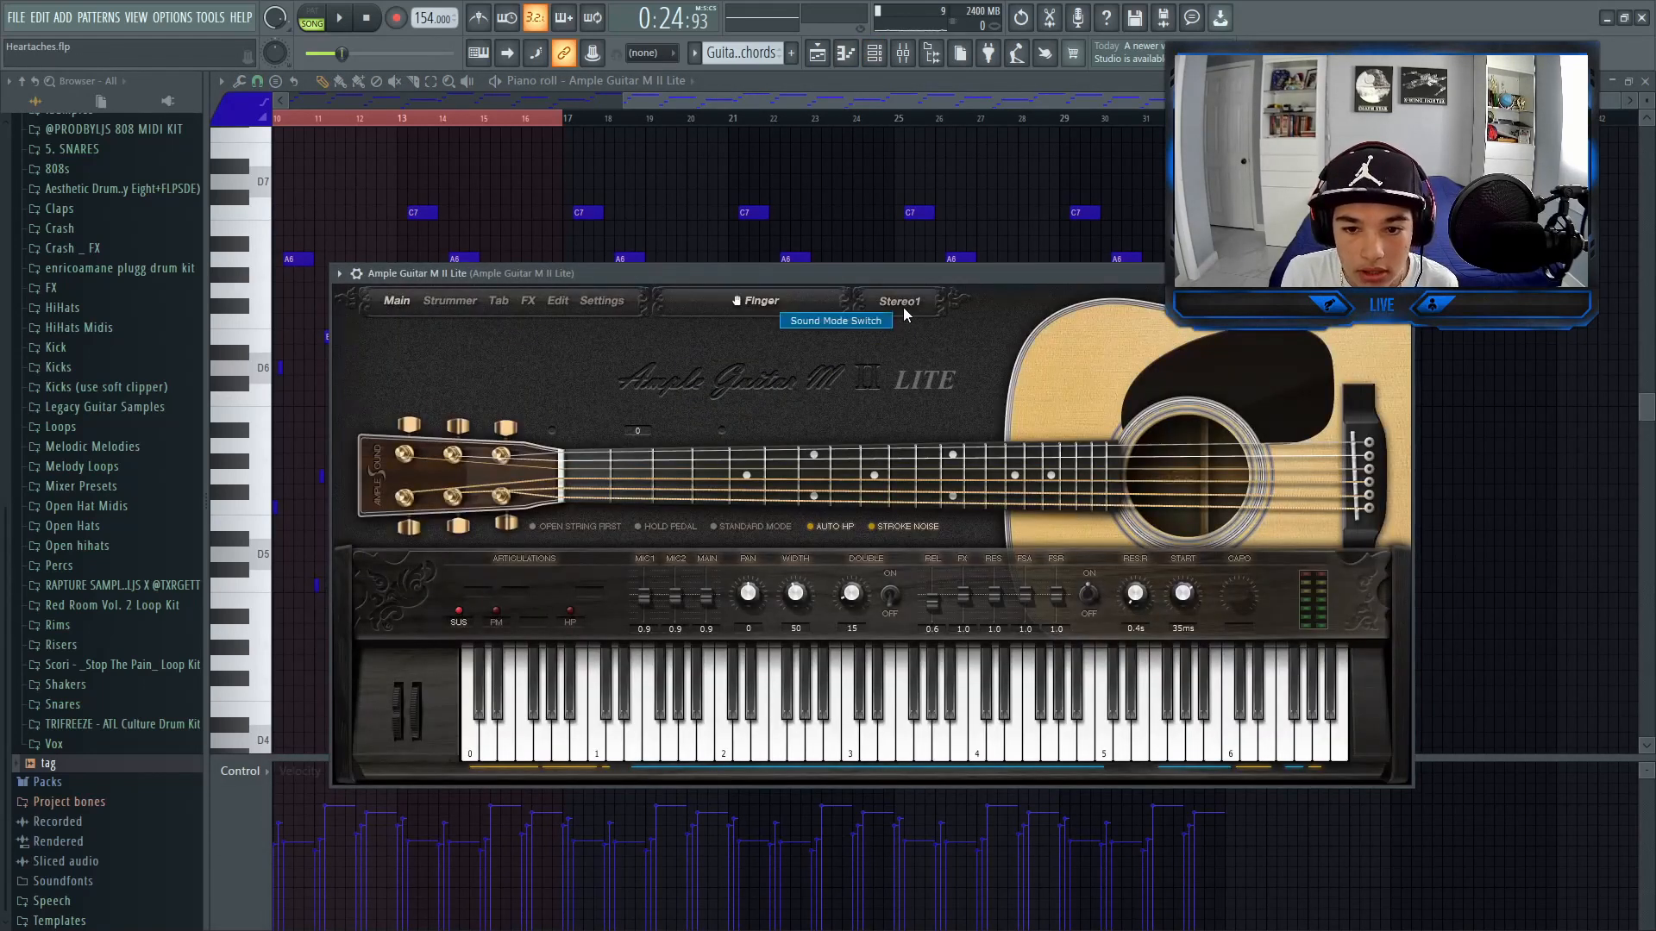
{"action": "left_click", "coordinate": [1402, 273]}
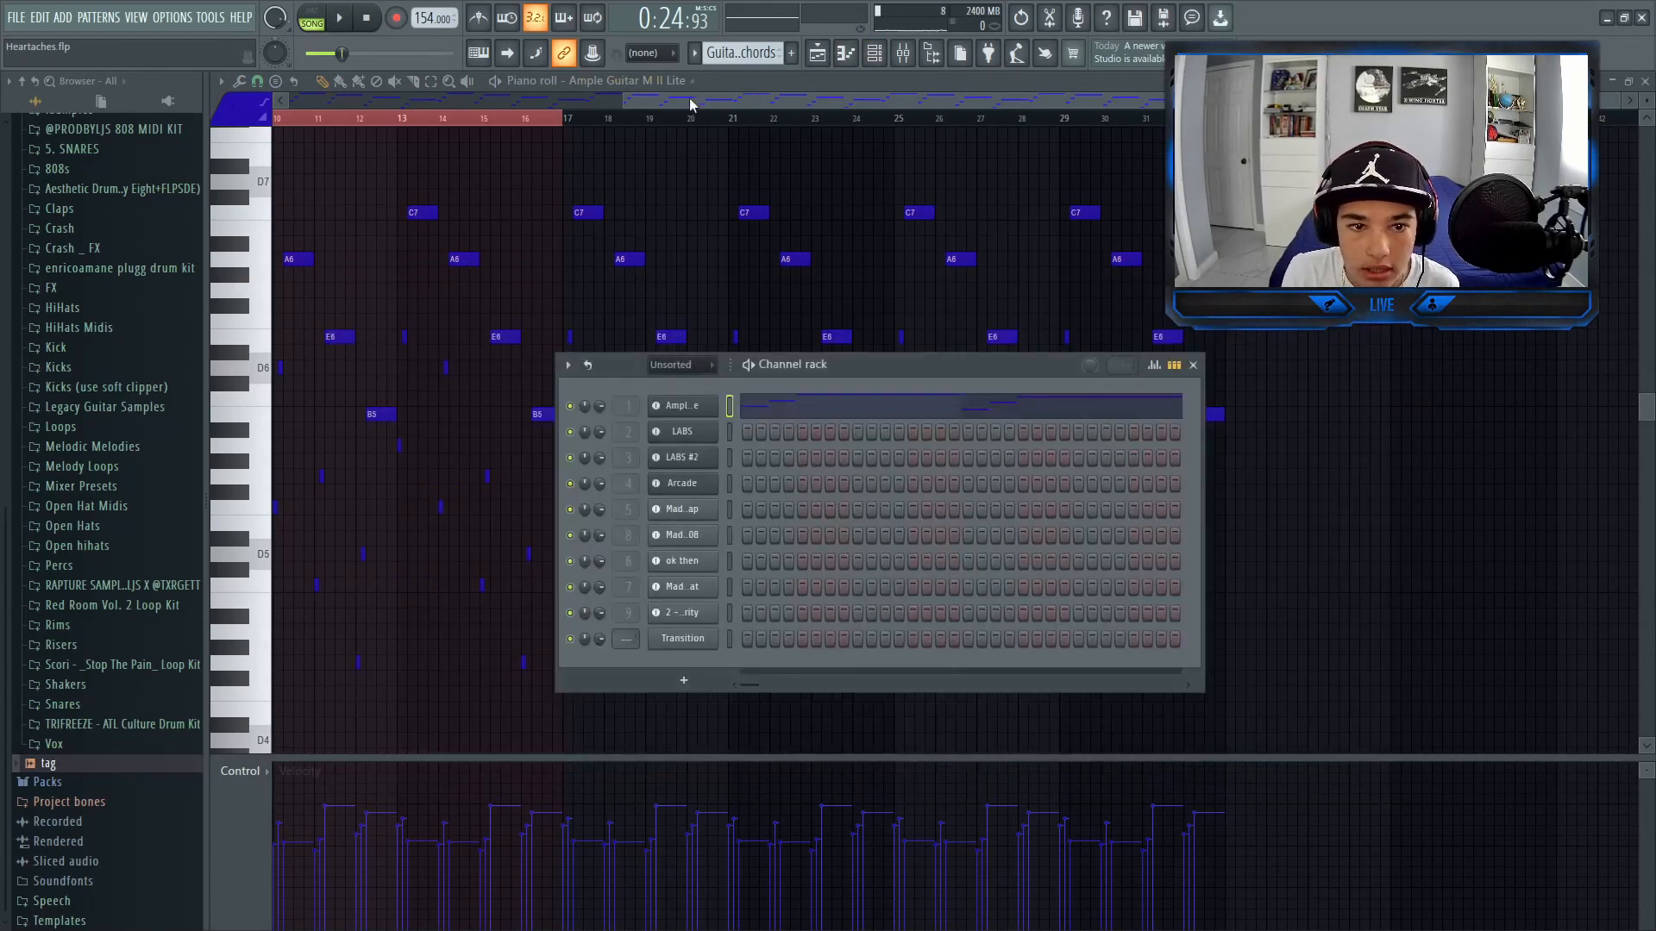
Clear the time selection in the guitar piano roll and play the pattern from bar 1.
{"action": "left_click_drag", "start_coordinate": [691, 101], "coordinate": [147, 136]}
{"action": "left_click_drag", "start_coordinate": [606, 119], "coordinate": [645, 120]}
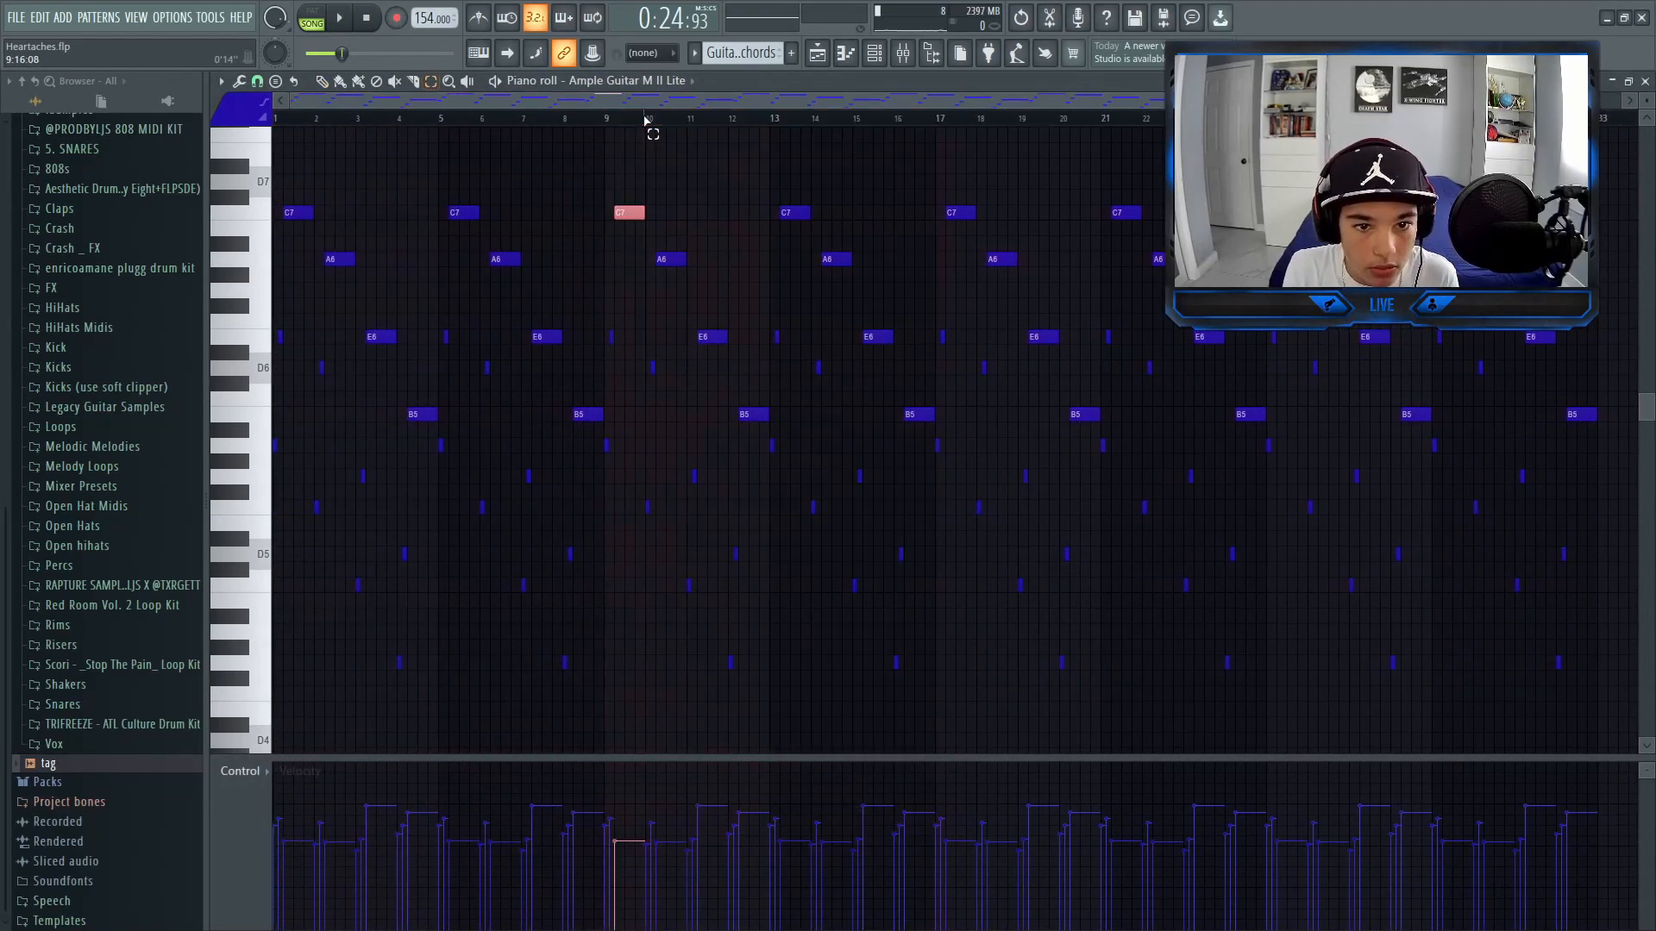
{"action": "left_click", "coordinate": [646, 123]}
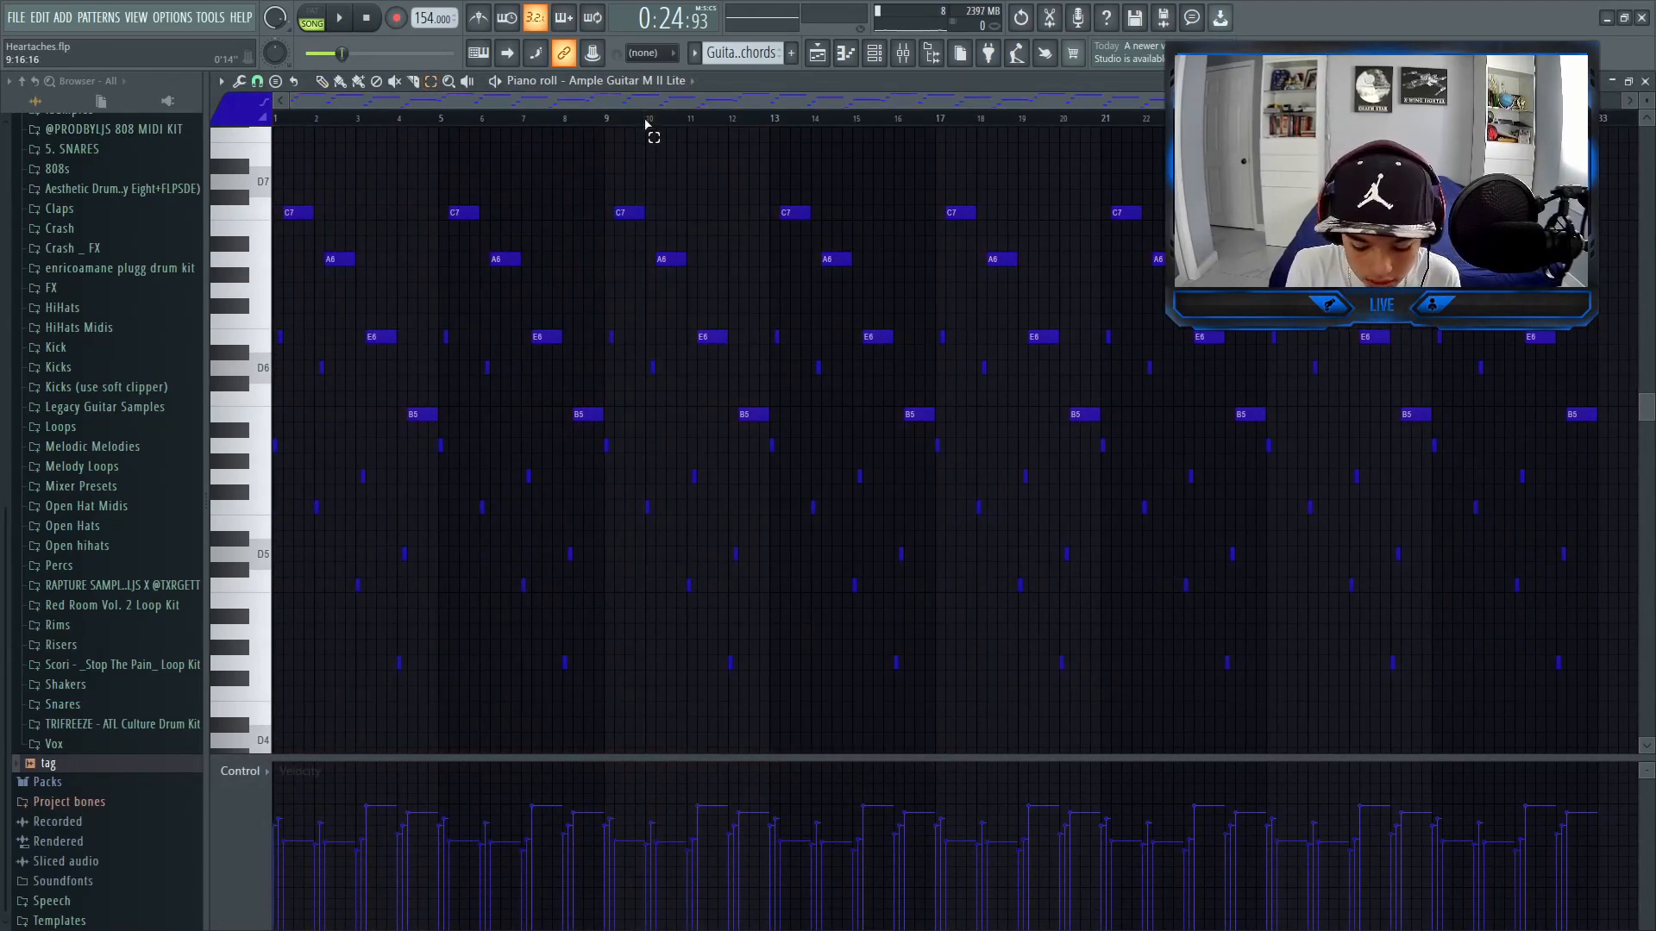
{"action": "key", "text": "space"}
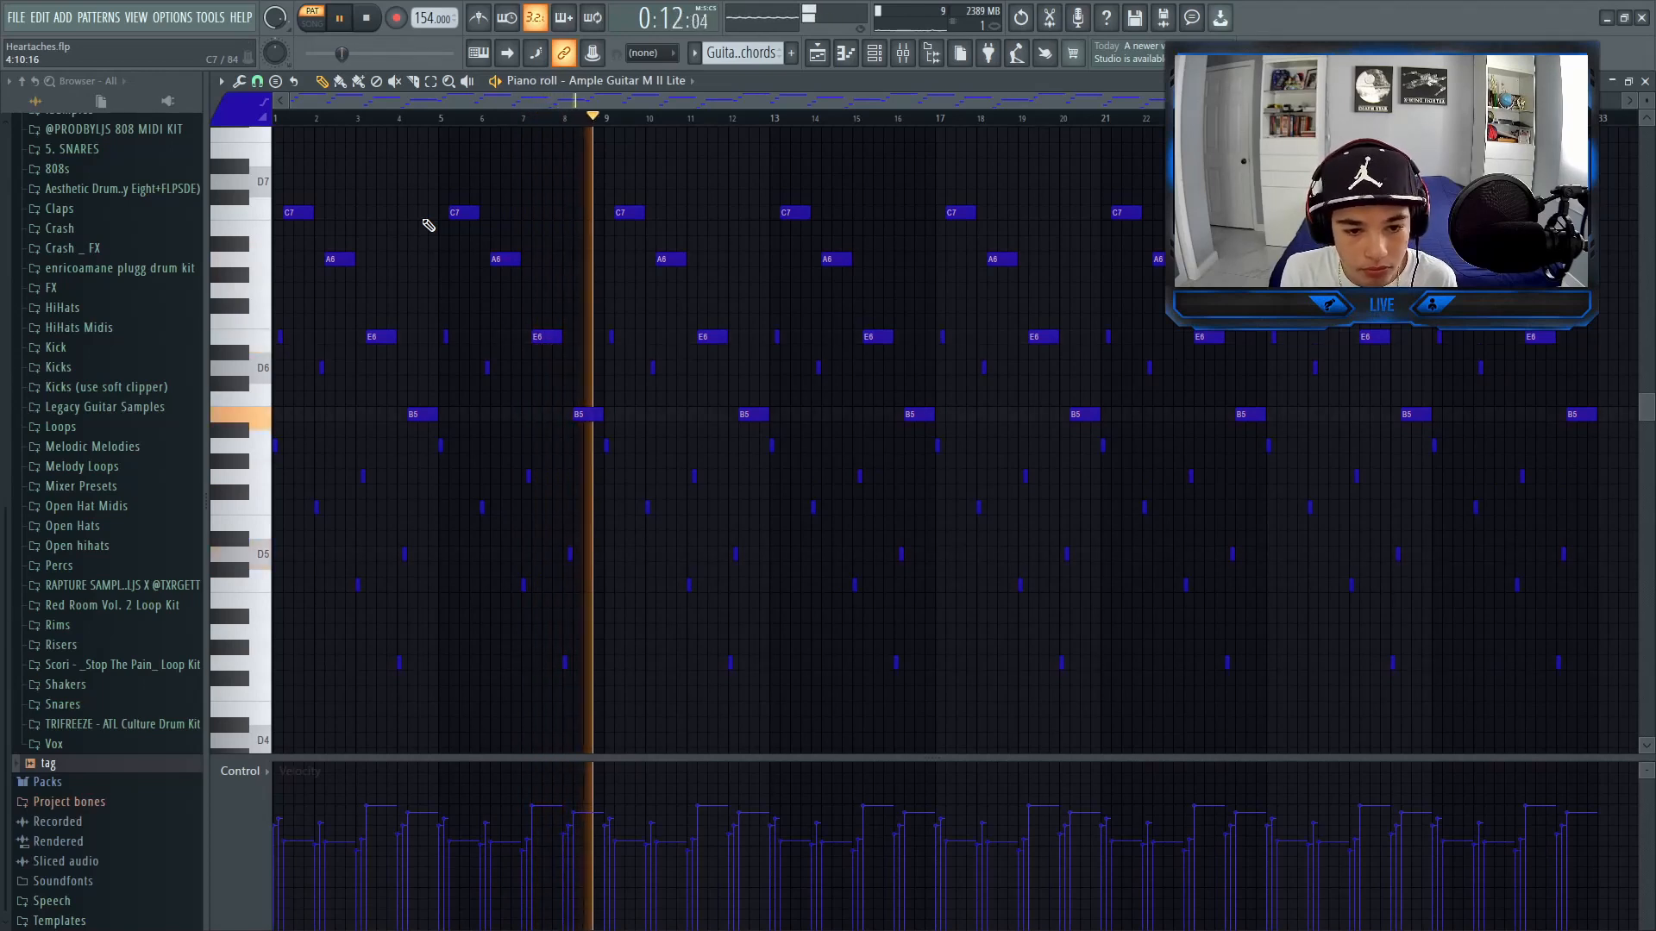
{"action": "key", "text": "space"}
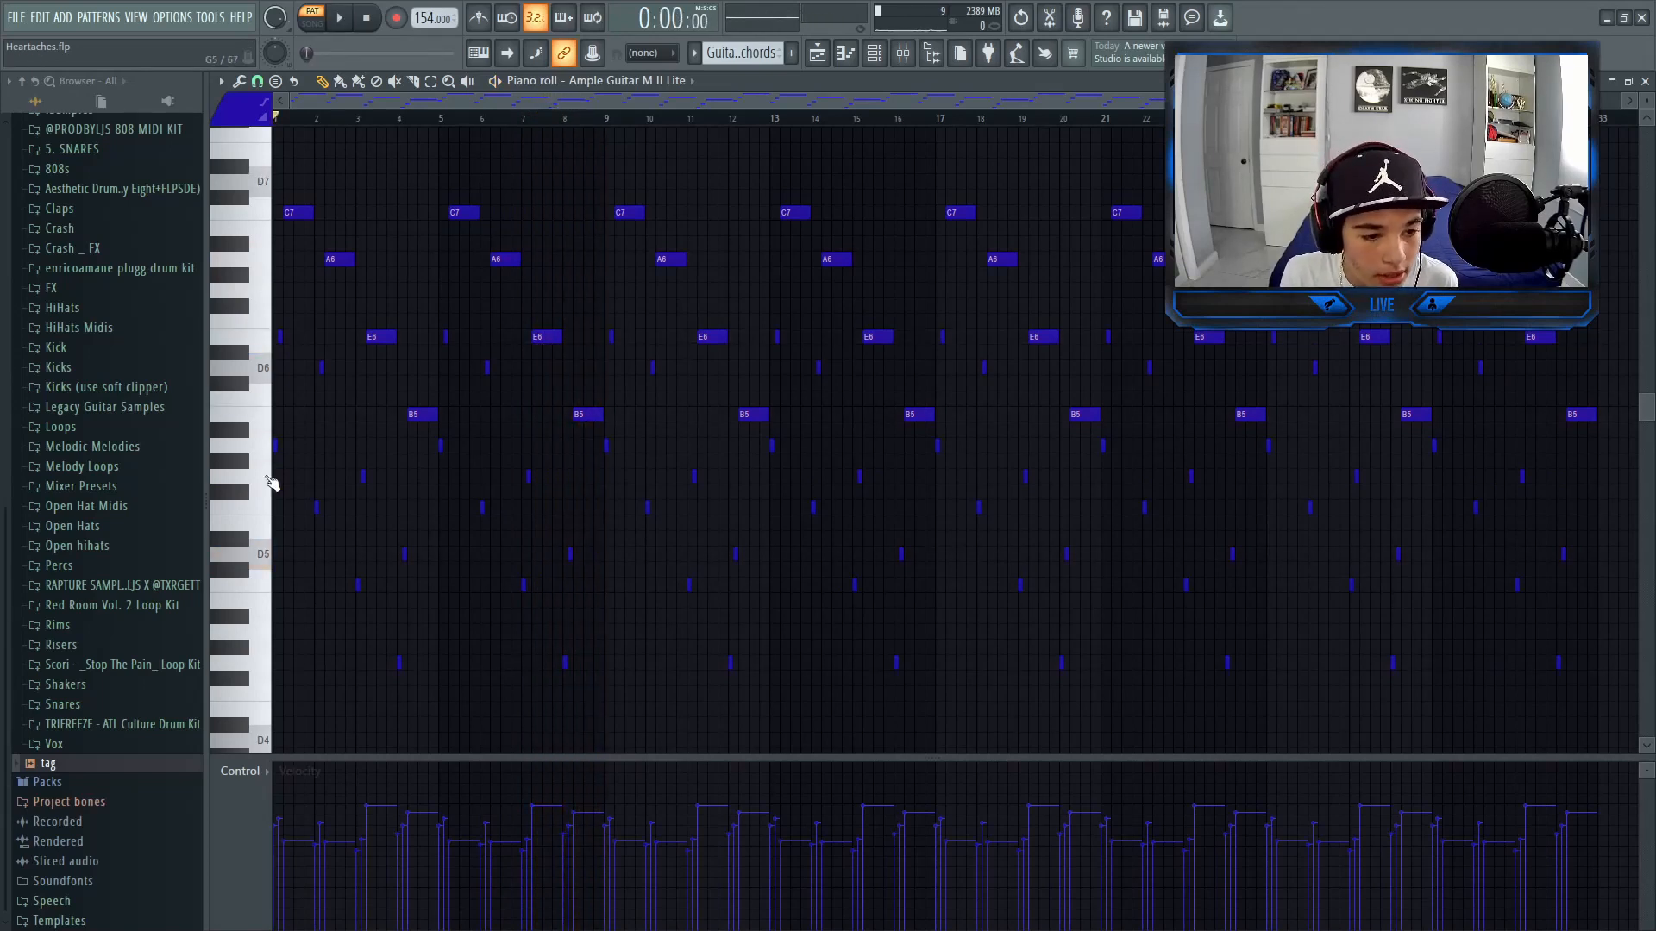
Audition the guitar melody's pitches on the piano roll keyboard, including F5, C5, G4, A5, E6 and C7.
{"action": "scroll", "coordinate": [276, 431], "scroll_direction": "up", "scroll_amount": 6}
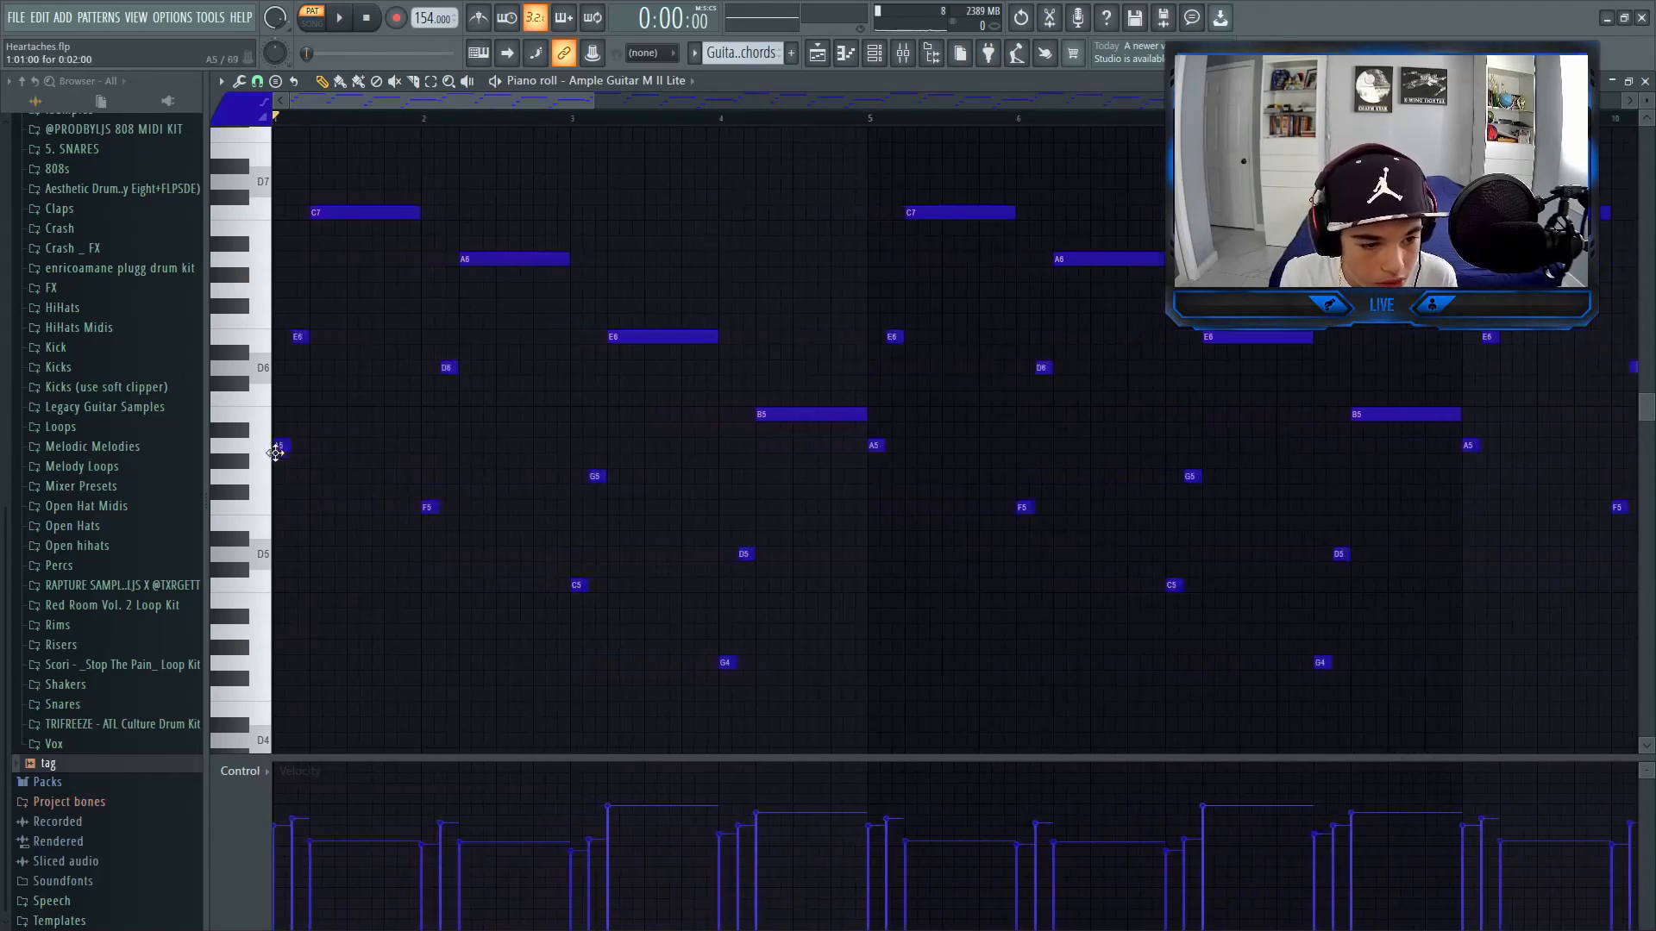
{"action": "left_click", "coordinate": [260, 509]}
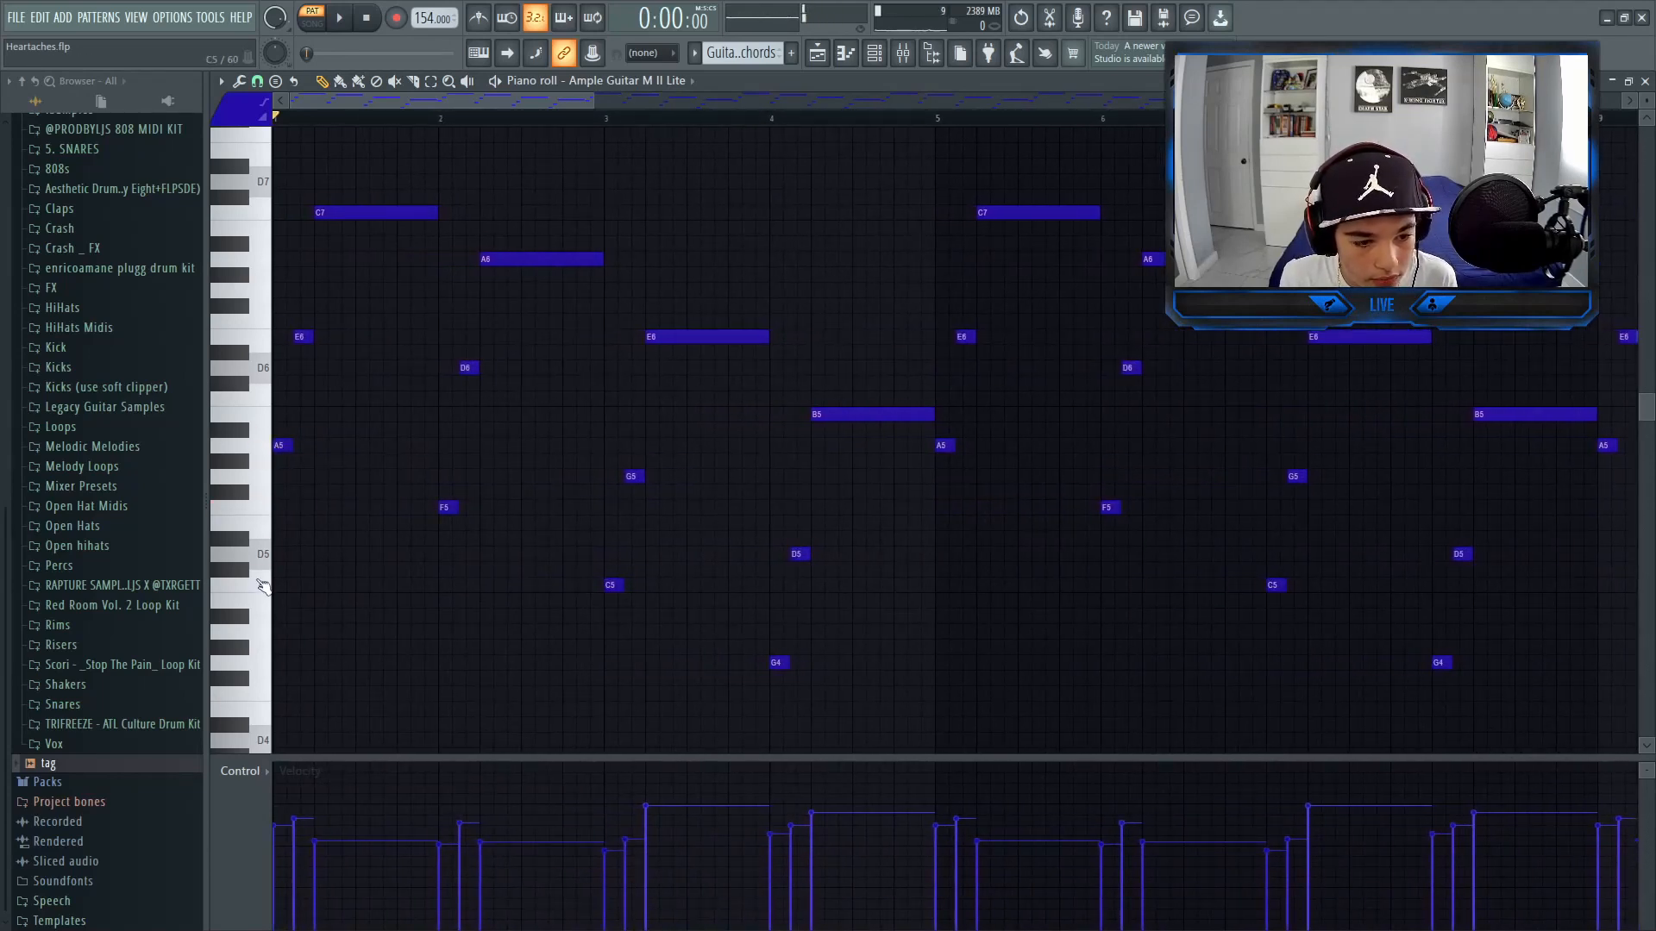
{"action": "left_click", "coordinate": [260, 584]}
{"action": "left_click", "coordinate": [264, 664]}
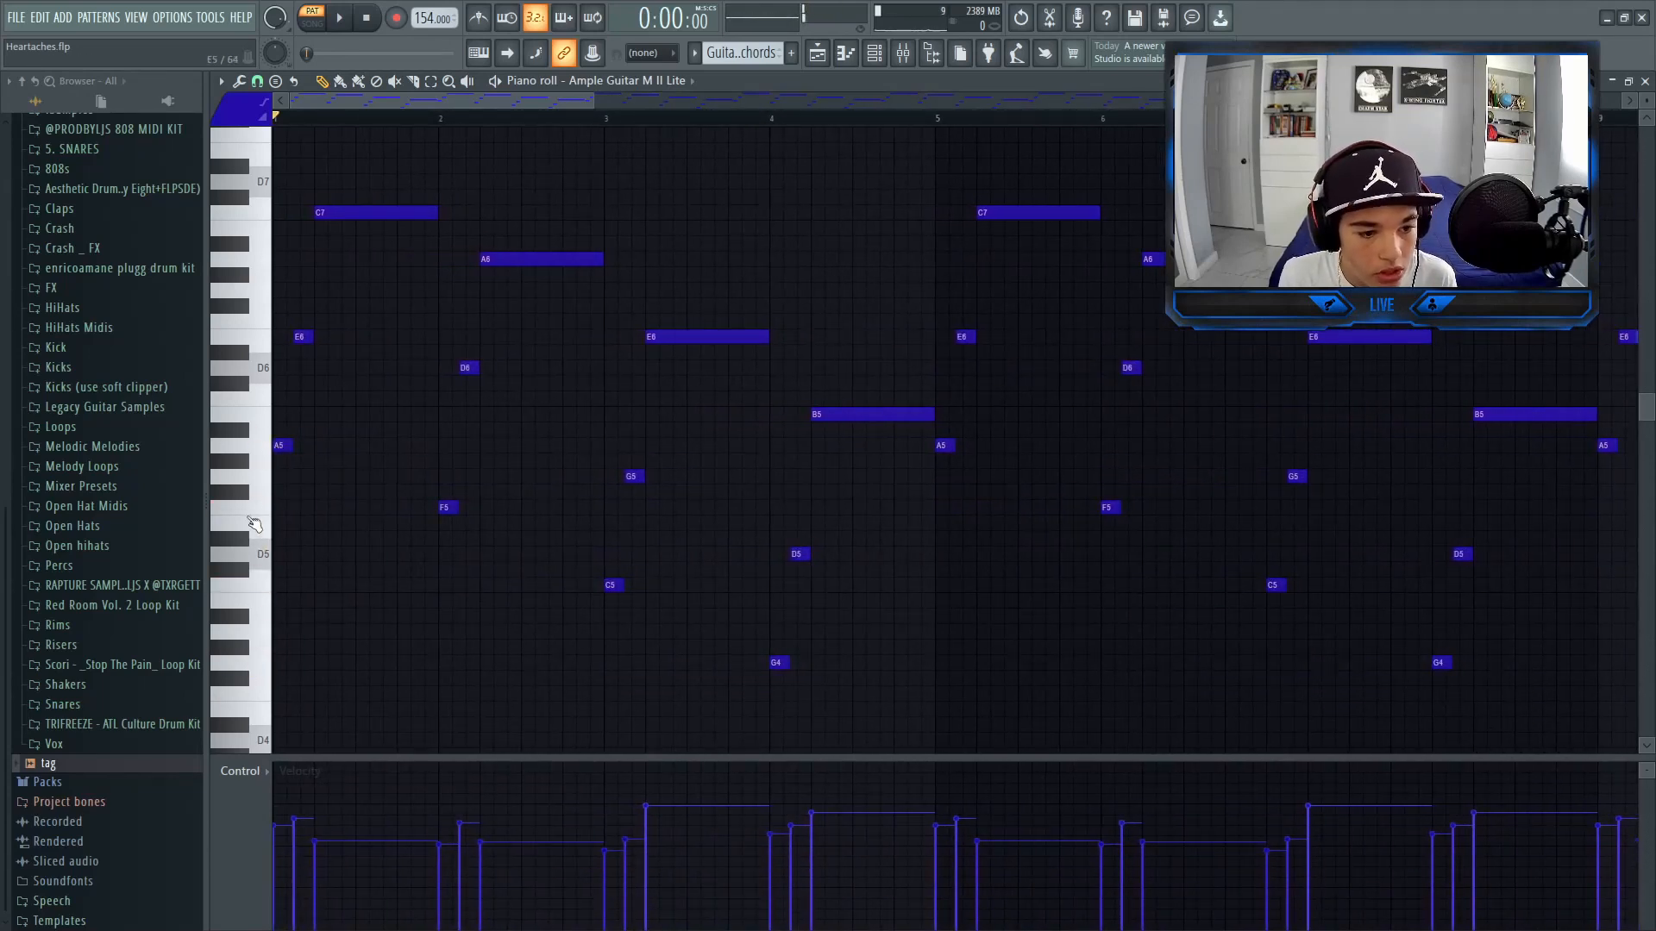
{"action": "left_click", "coordinate": [258, 445]}
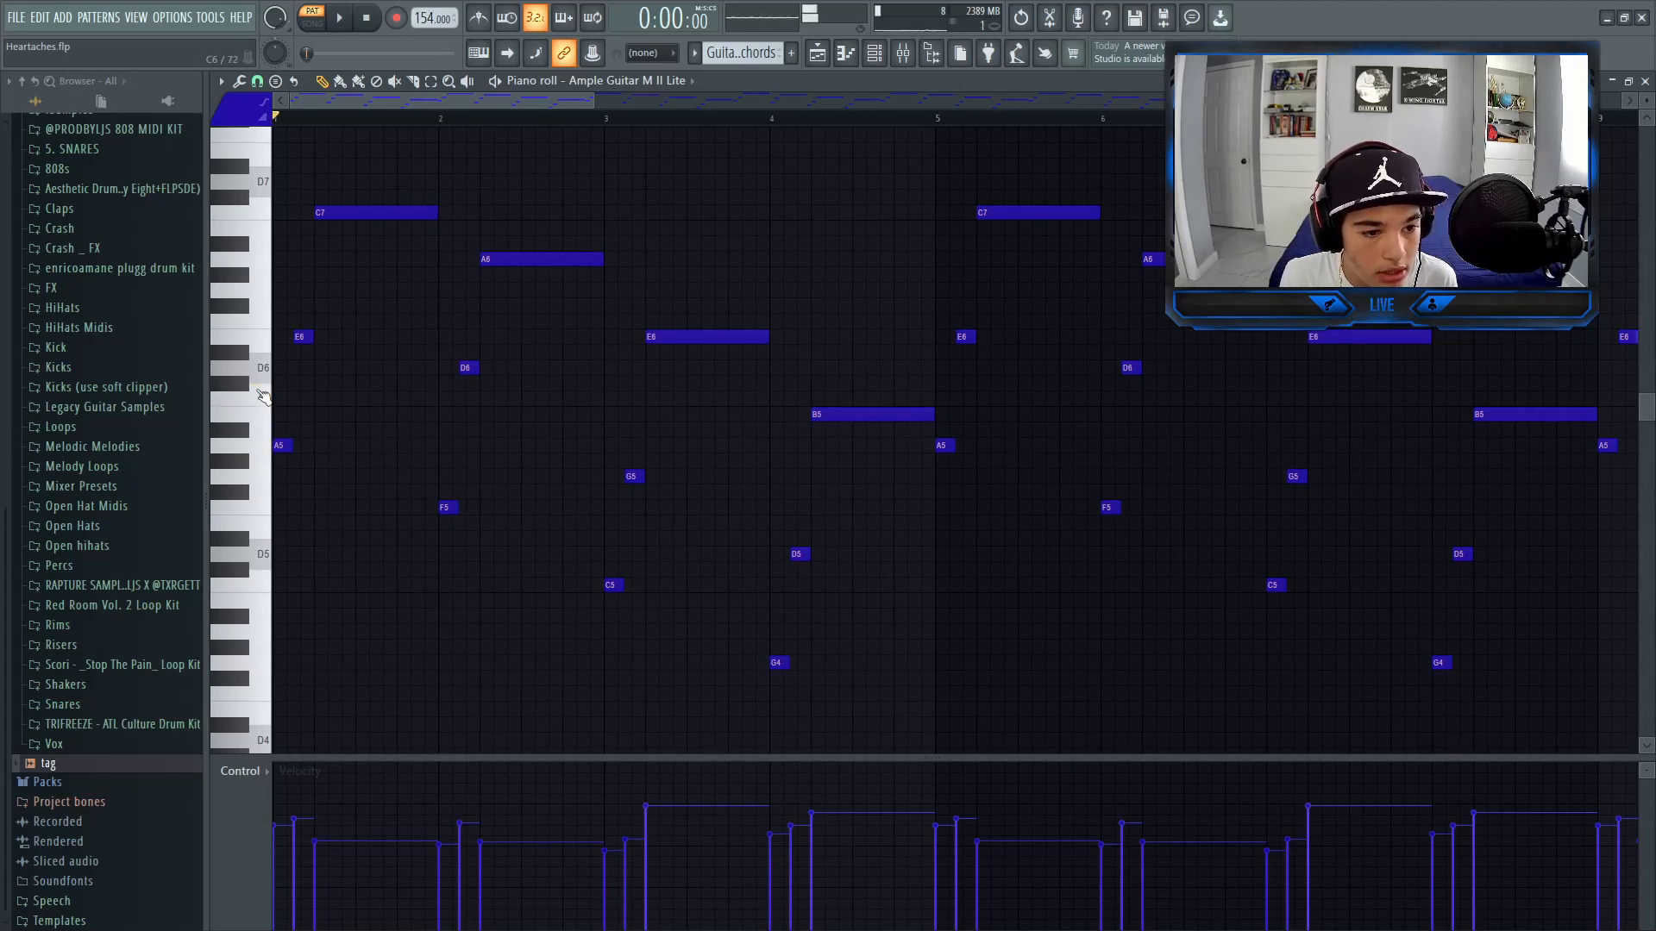
{"action": "left_click", "coordinate": [263, 342]}
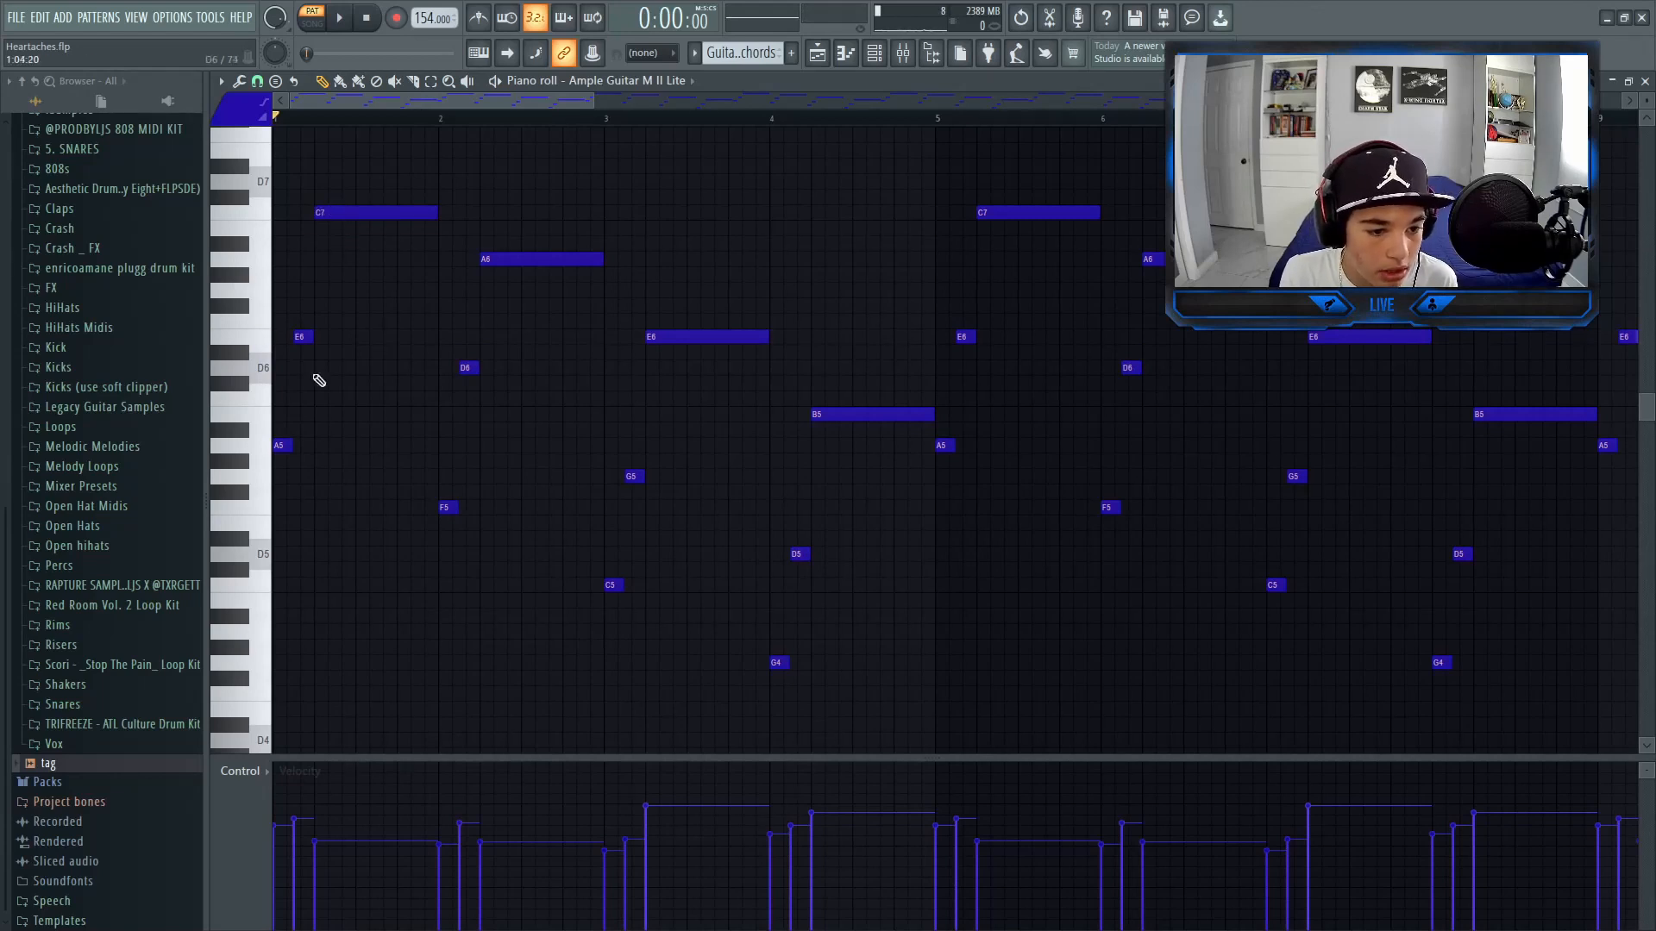
{"action": "left_click", "coordinate": [254, 454]}
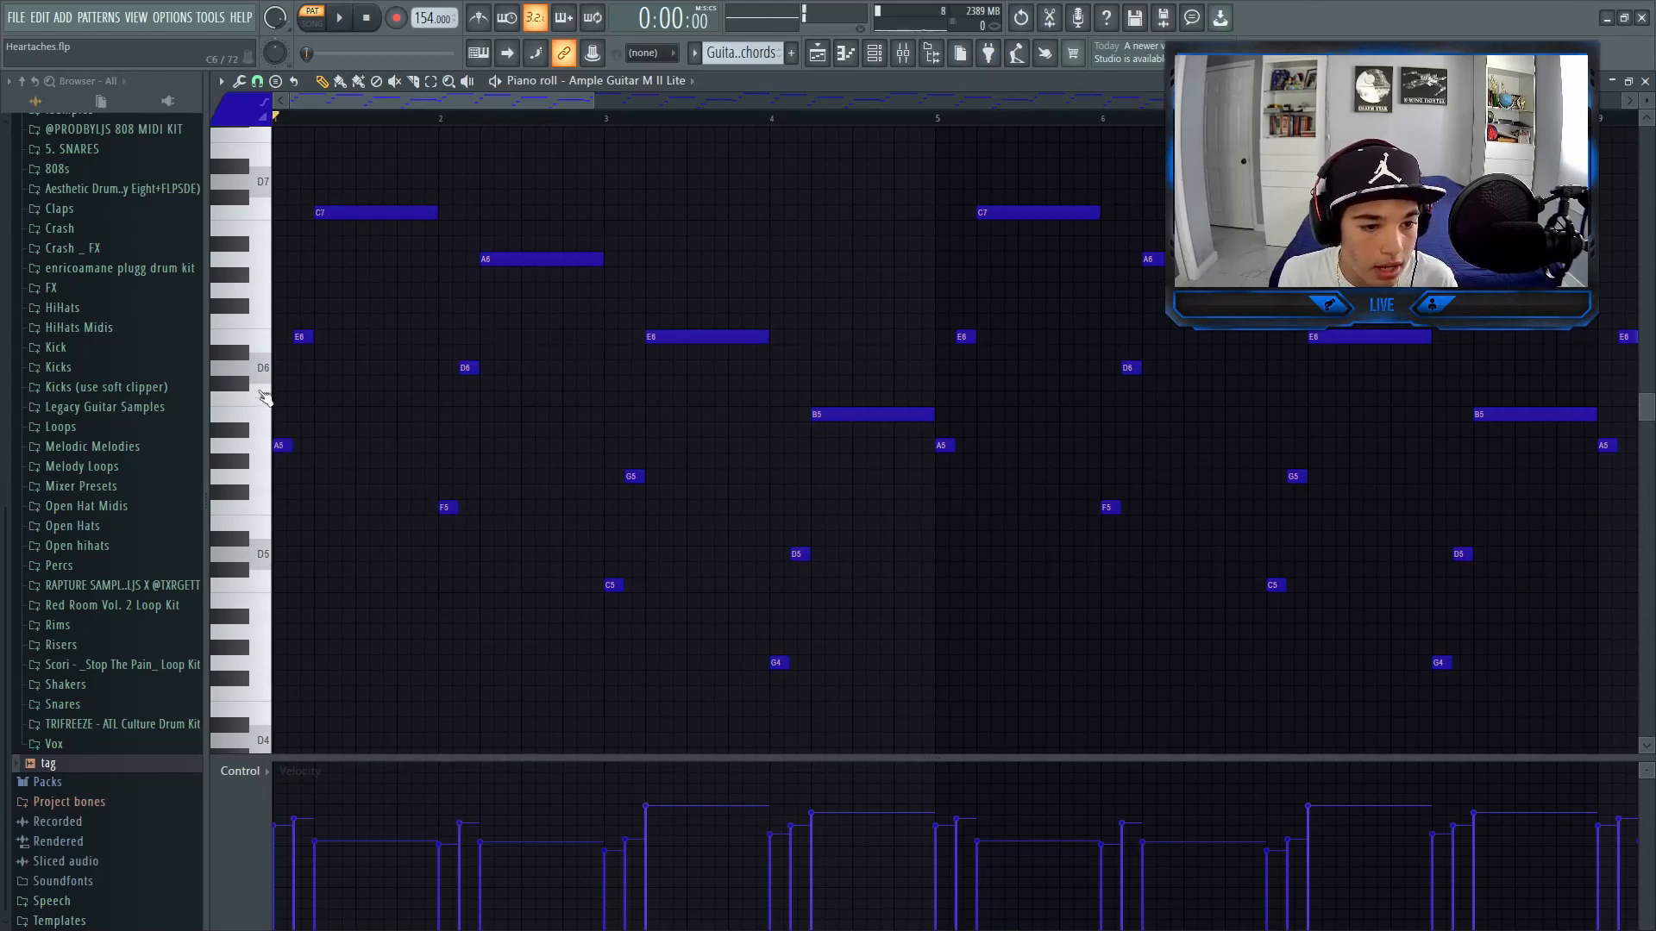
{"action": "left_click", "coordinate": [264, 215]}
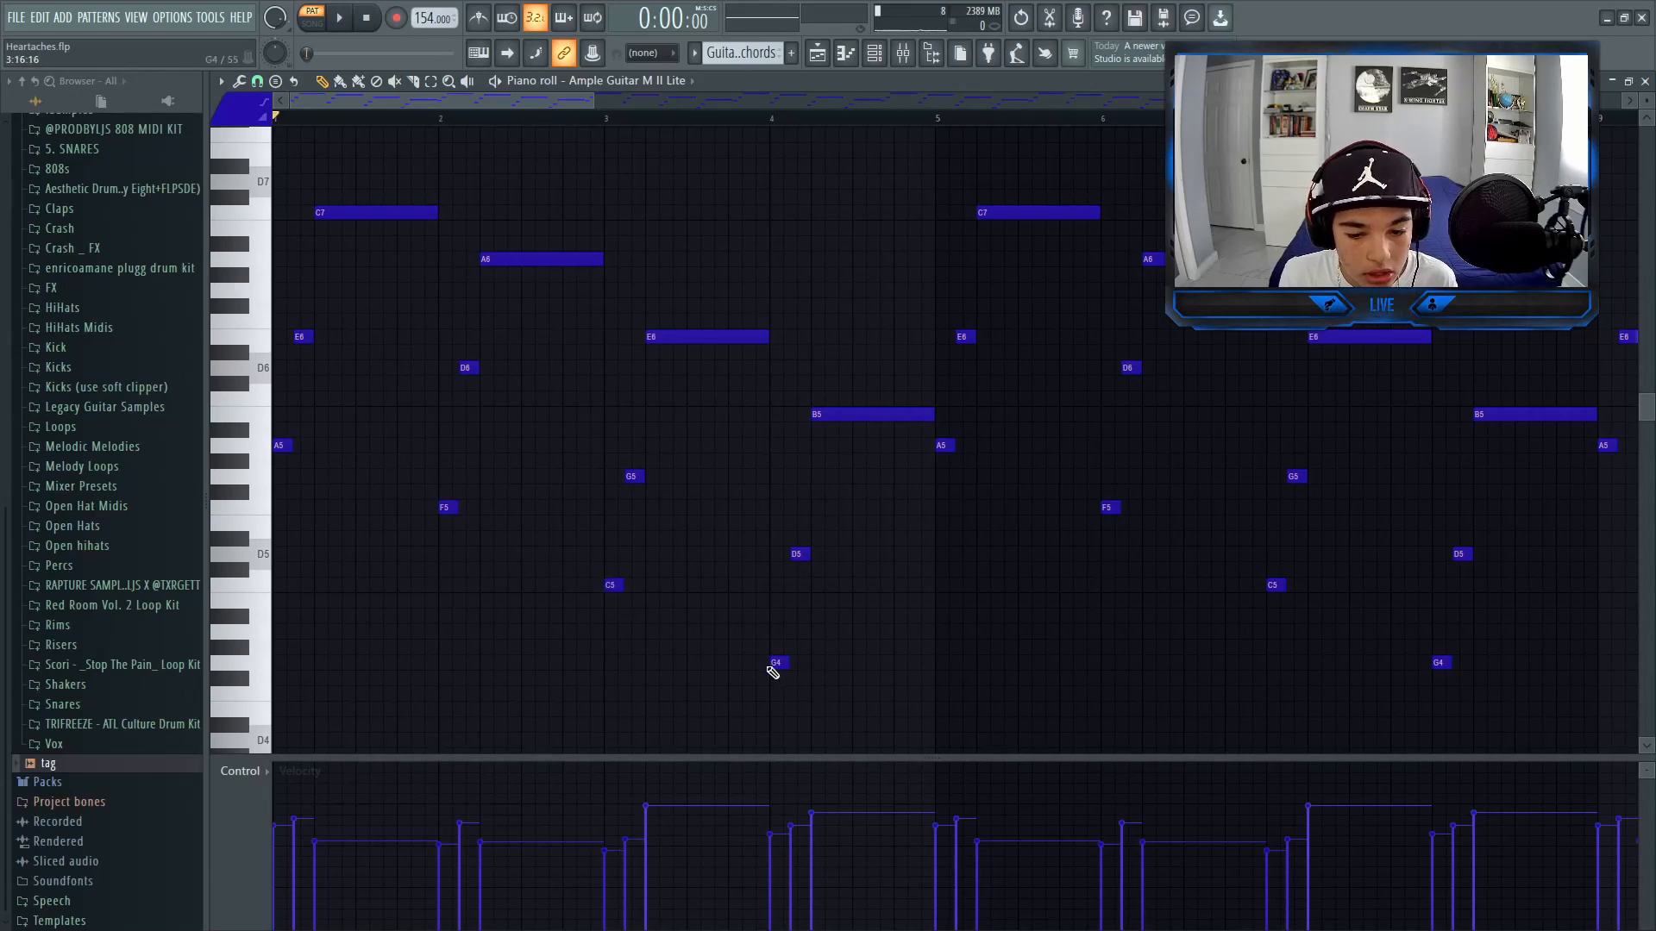
{"action": "left_click_drag", "start_coordinate": [459, 105], "coordinate": [244, 380]}
Examine the guitar mixer track's Fruity Parametric EQ 2 curve and ValhallaVintageVerb settings.
{"action": "left_click", "coordinate": [916, 54]}
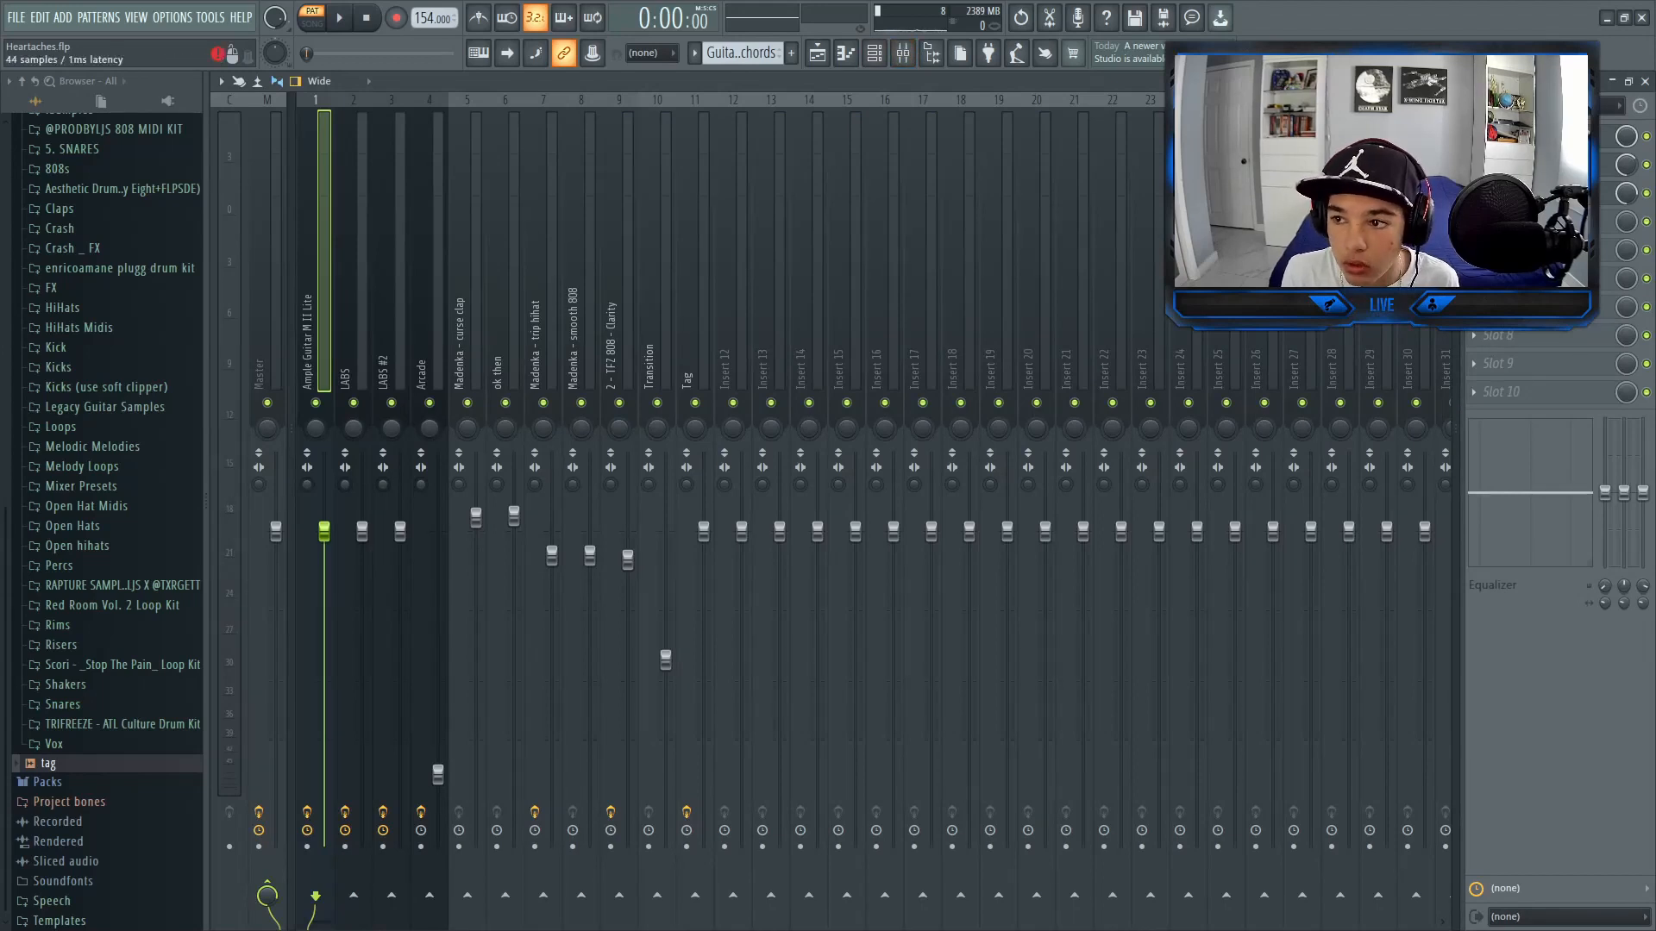
{"action": "left_click", "coordinate": [1528, 136]}
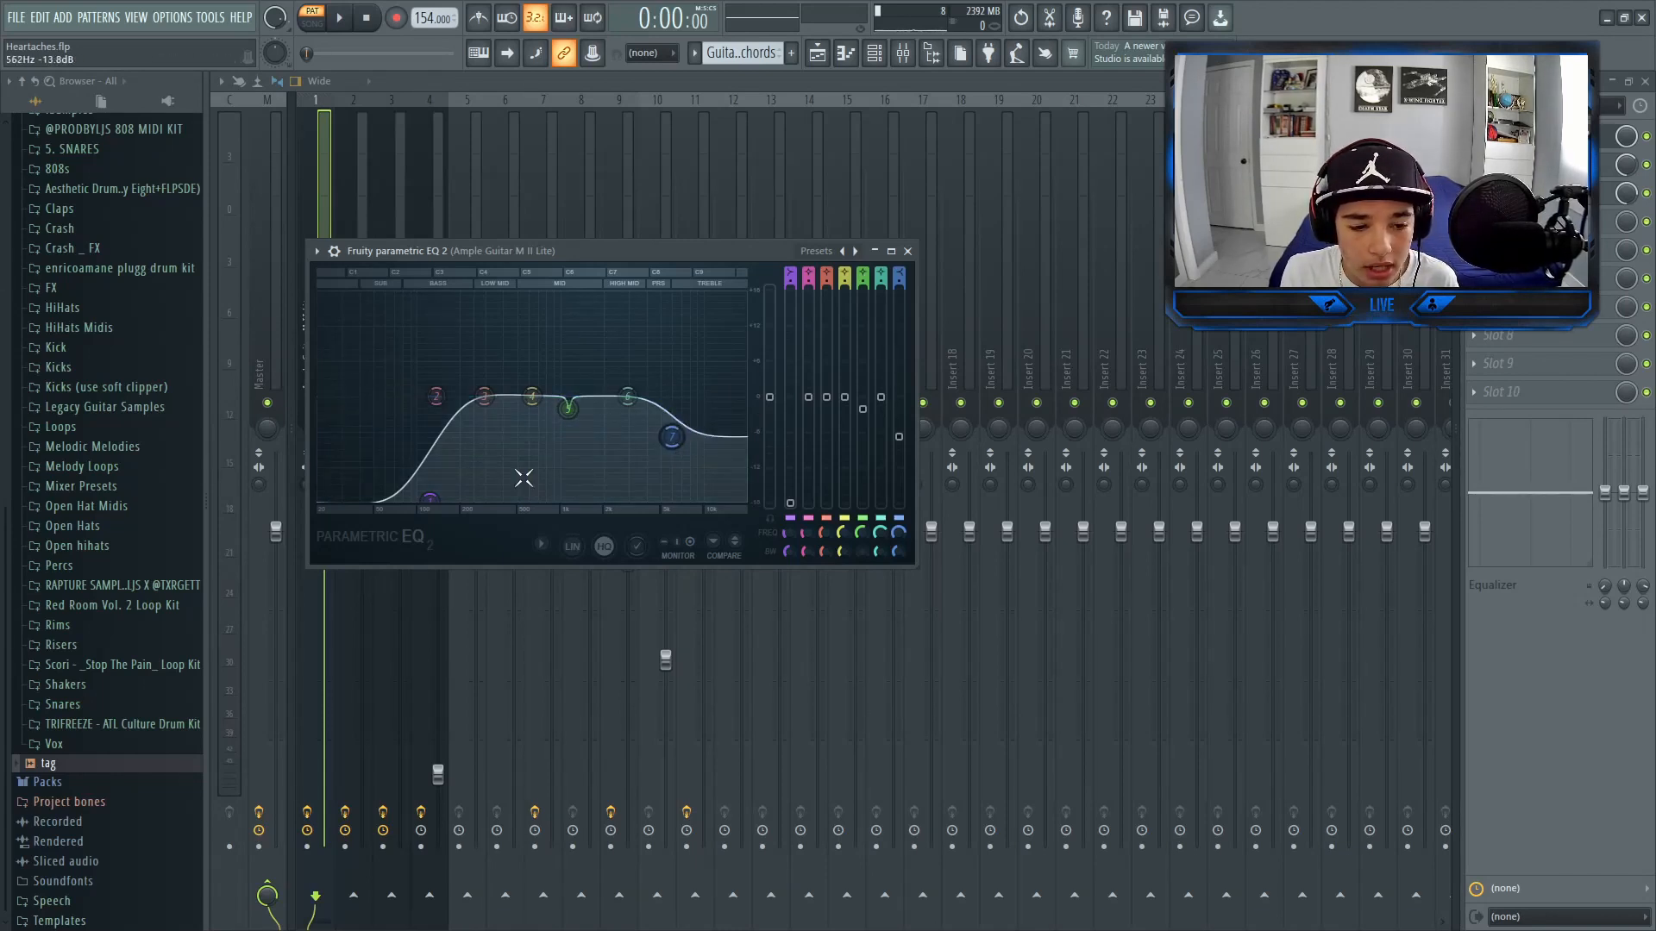
{"action": "left_click", "coordinate": [907, 251]}
{"action": "left_click", "coordinate": [1509, 164]}
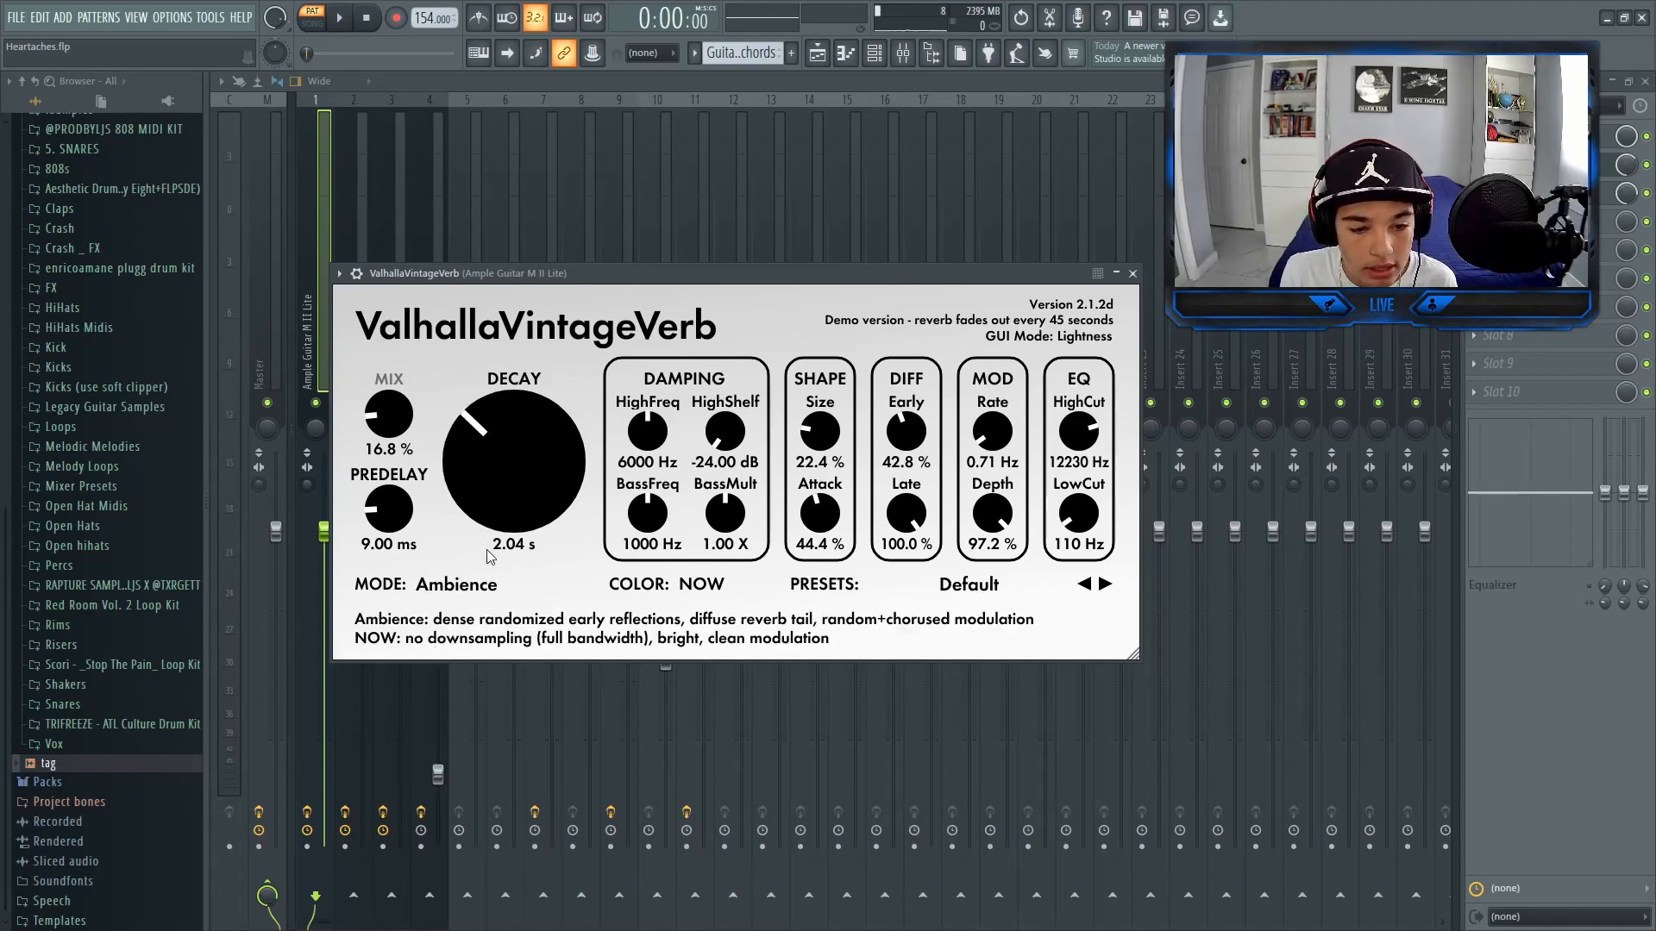
{"action": "left_click", "coordinate": [1132, 274]}
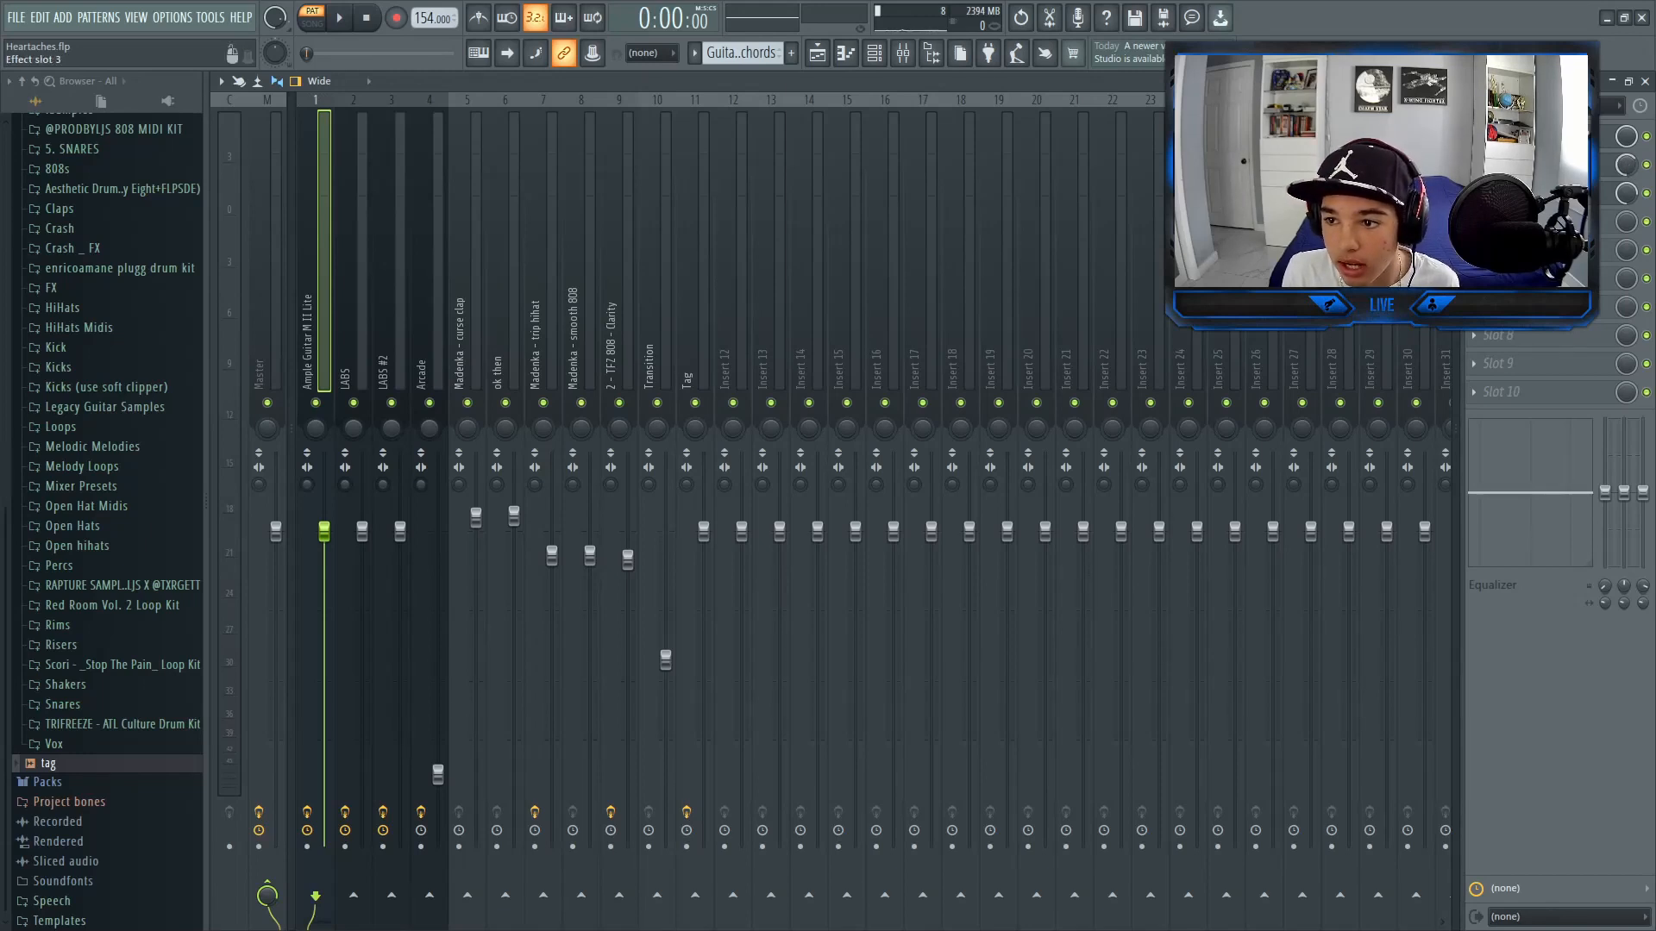
Examine the Fruity Delay 3 settings and mix level in effect slot 3 of the guitar mixer track.
{"action": "left_click", "coordinate": [1603, 183]}
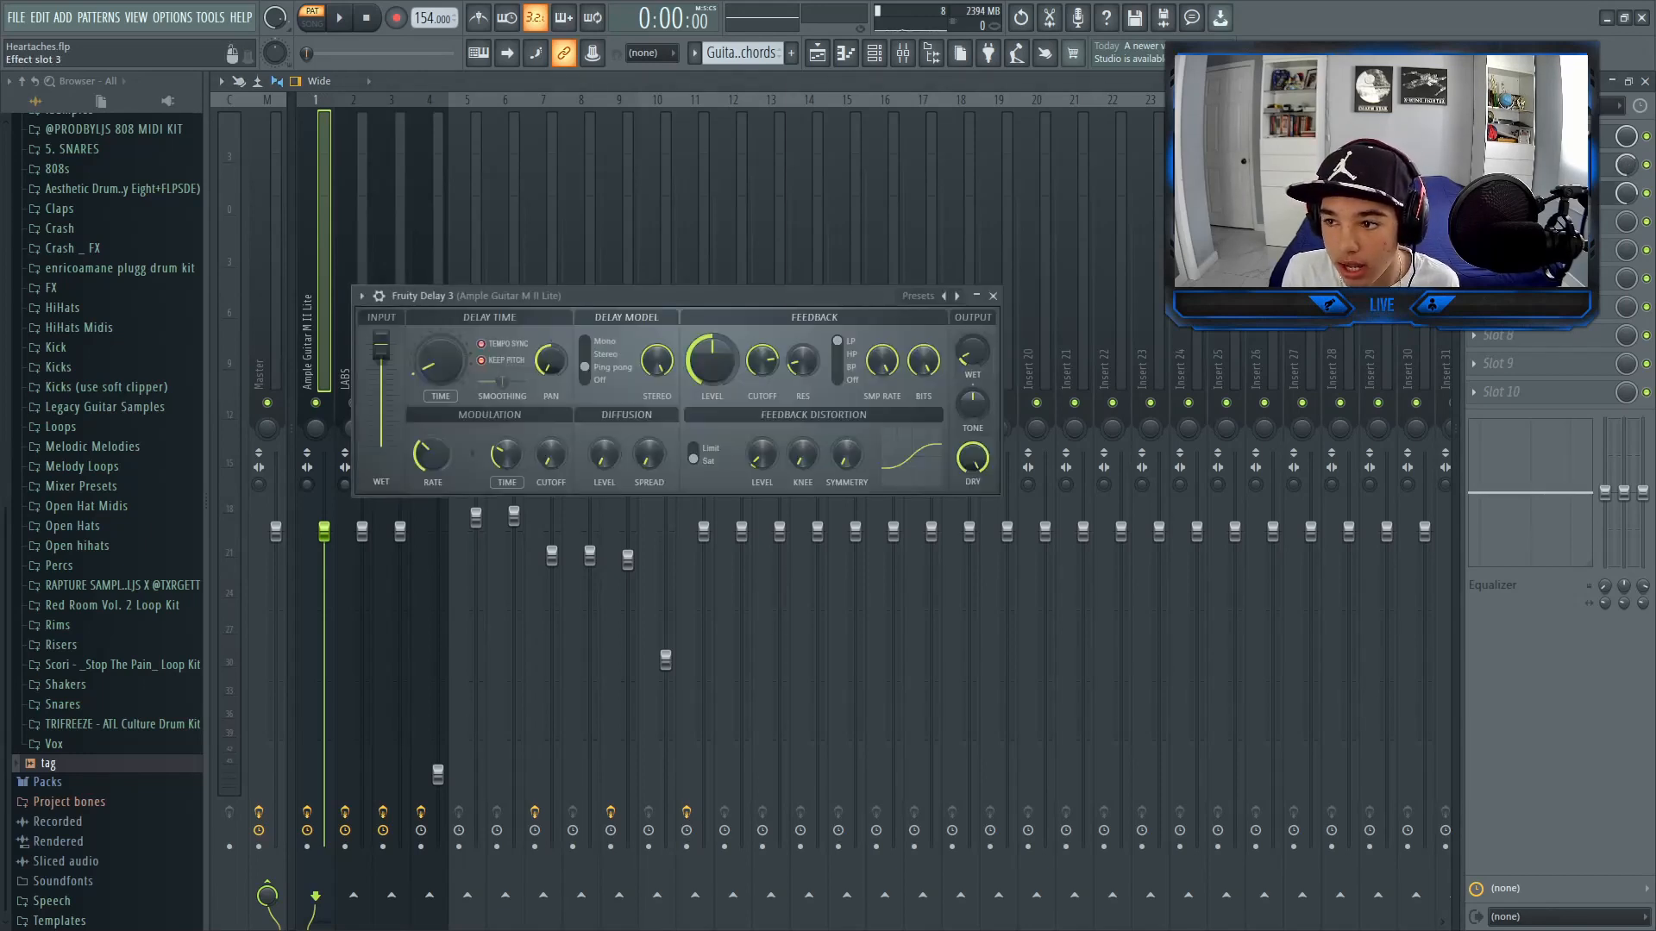
{"action": "left_click", "coordinate": [956, 297]}
{"action": "left_click", "coordinate": [938, 321]}
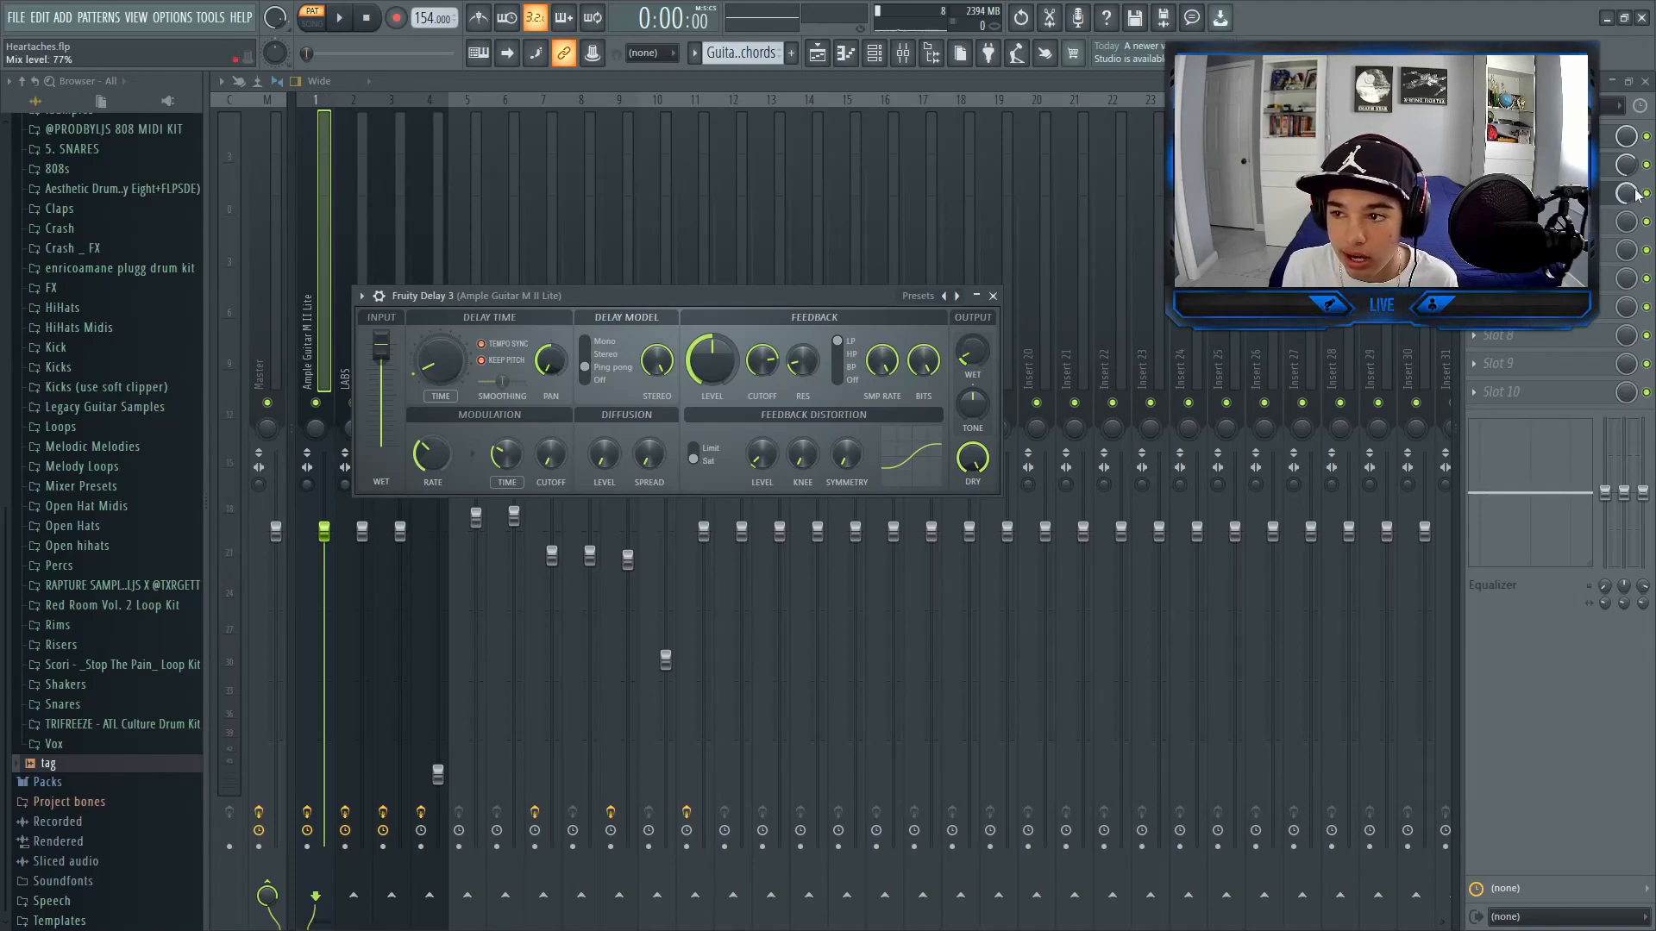
{"action": "left_click", "coordinate": [1544, 193]}
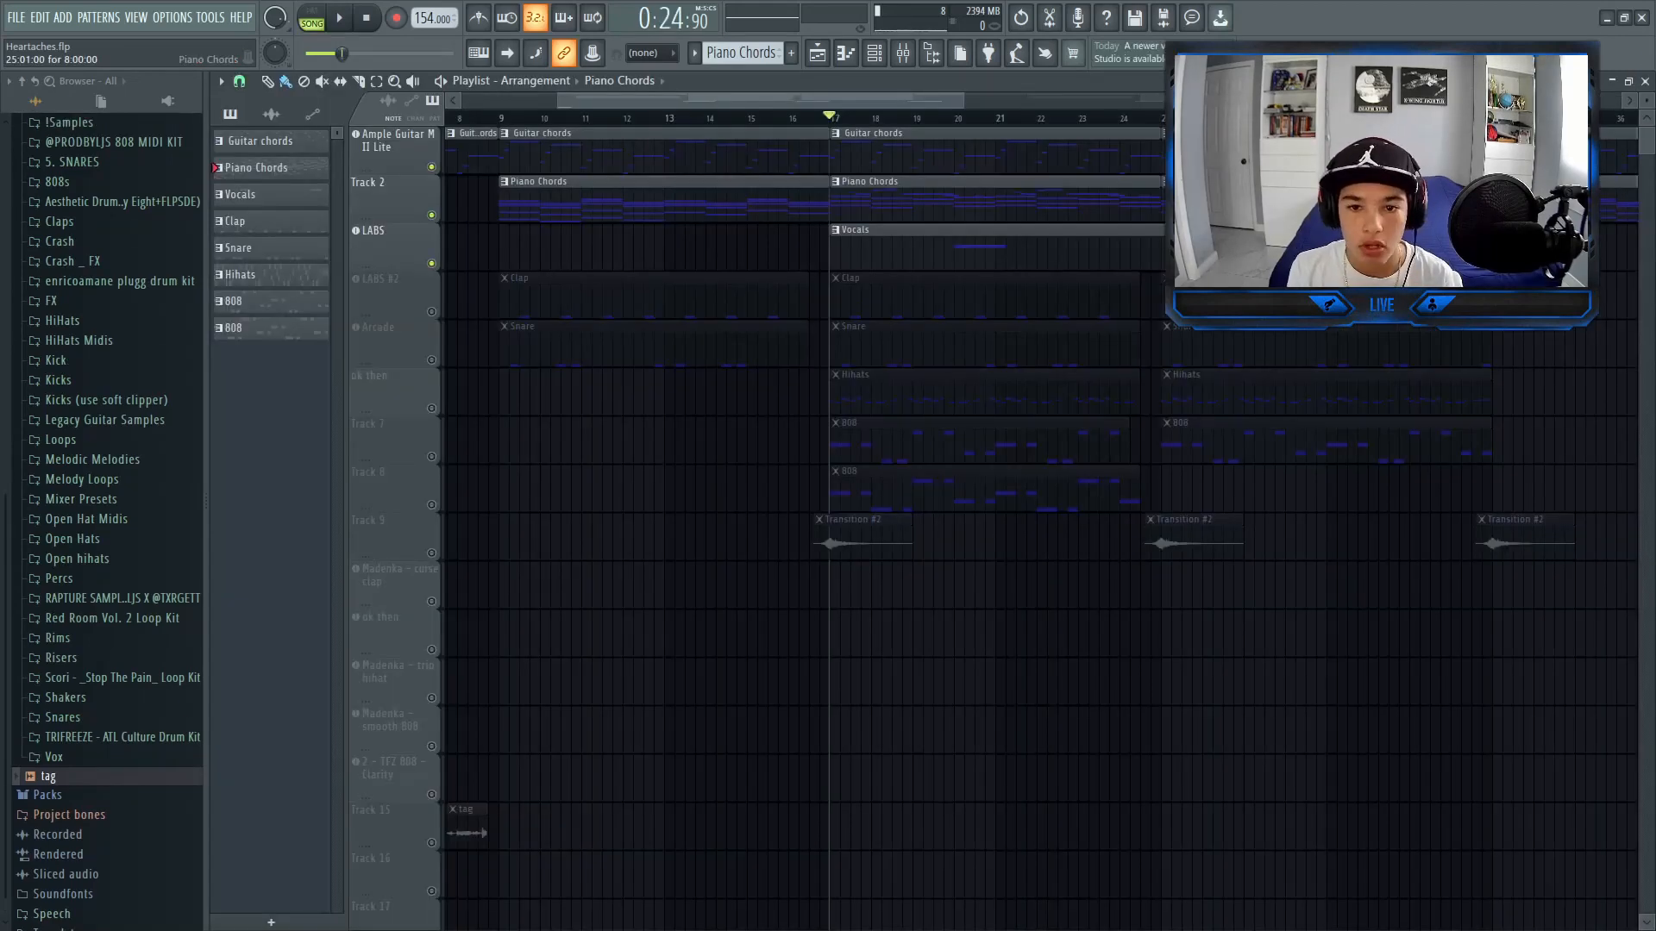
Open the Piano Chords clip in the piano roll, clear its time selection and show the pattern from bar 1.
{"action": "double_click", "coordinate": [986, 208]}
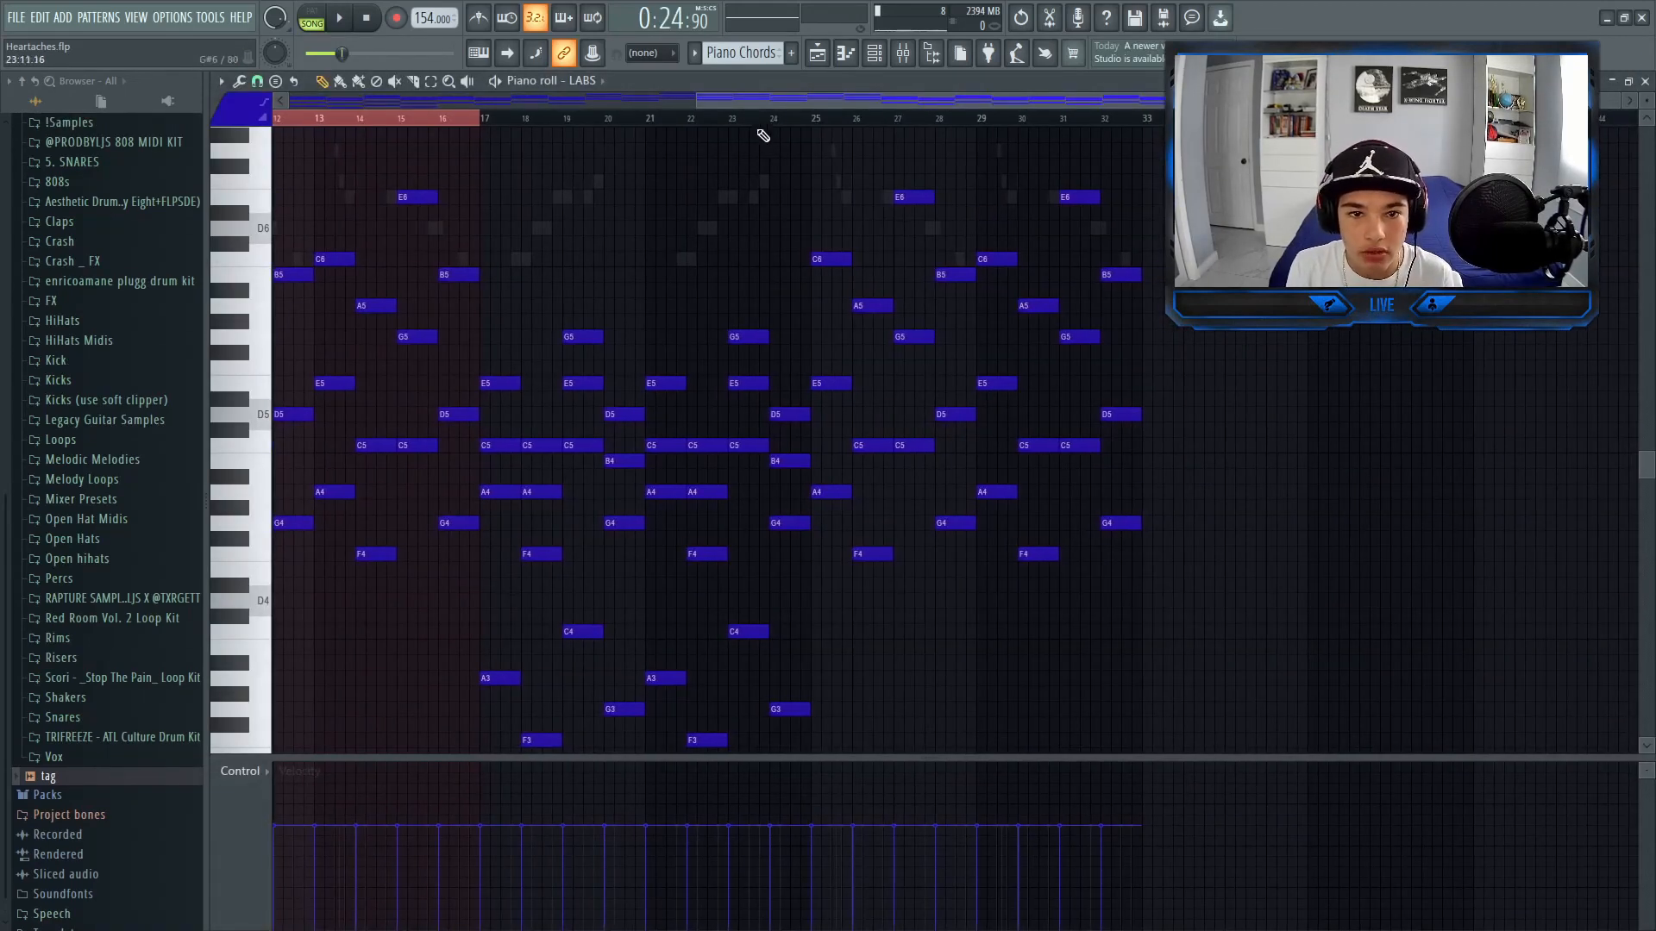
{"action": "scroll", "coordinate": [520, 126], "scroll_direction": "left", "scroll_amount": 4}
{"action": "left_click", "coordinate": [580, 124], "text": "ctrl"}
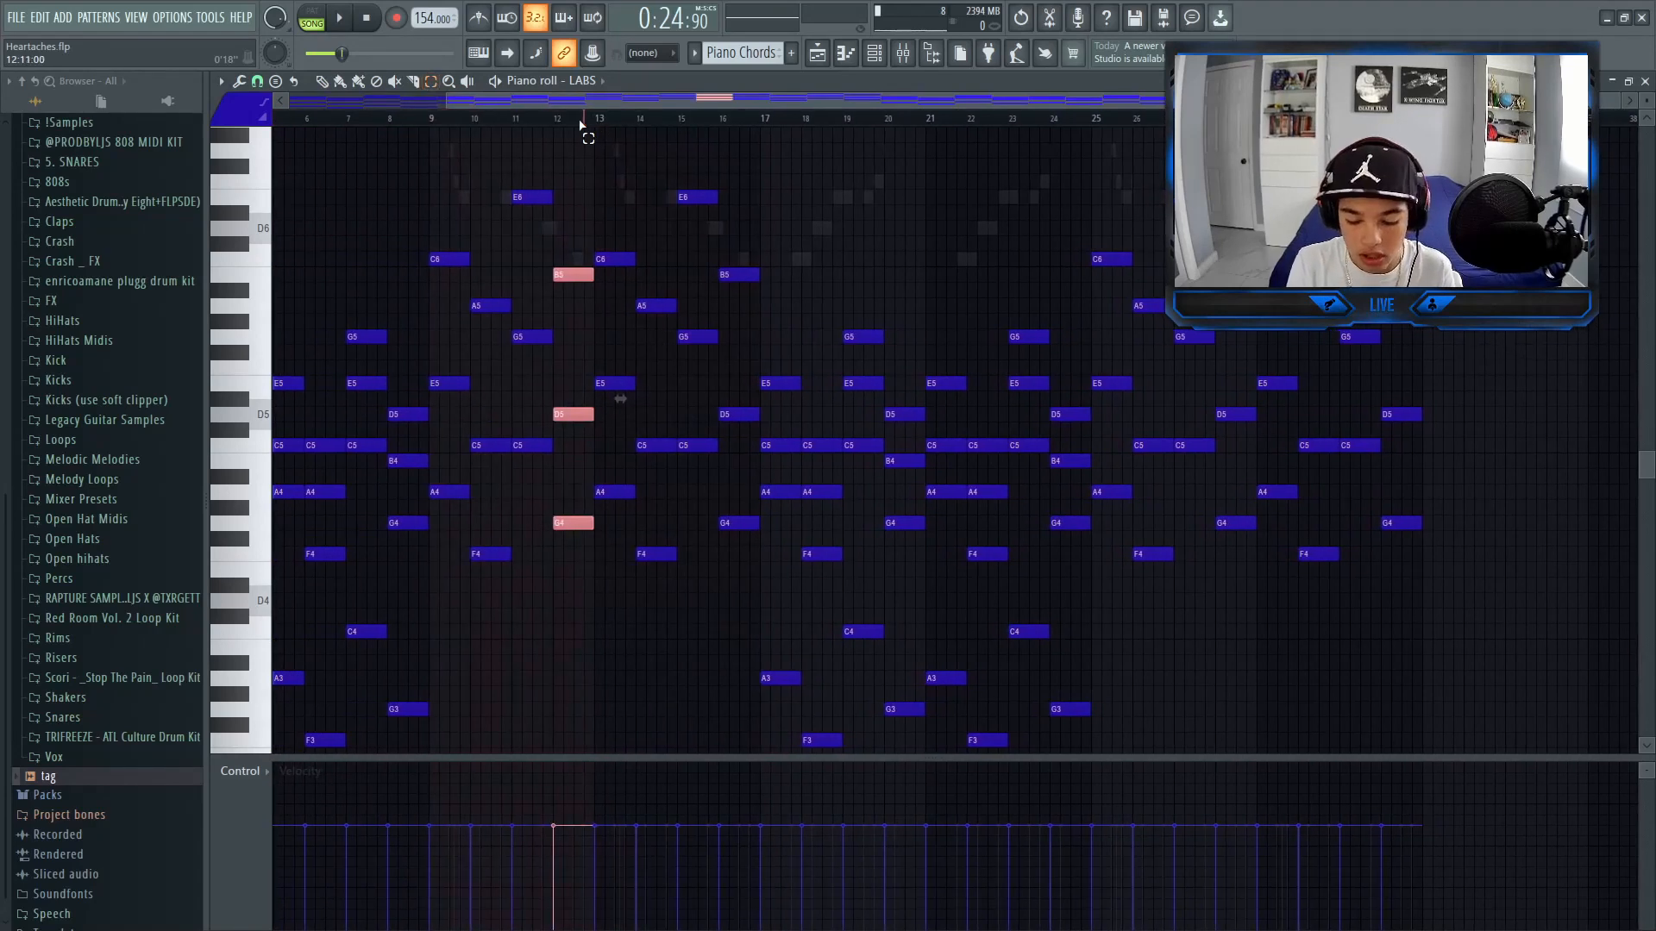
{"action": "left_click", "coordinate": [594, 125]}
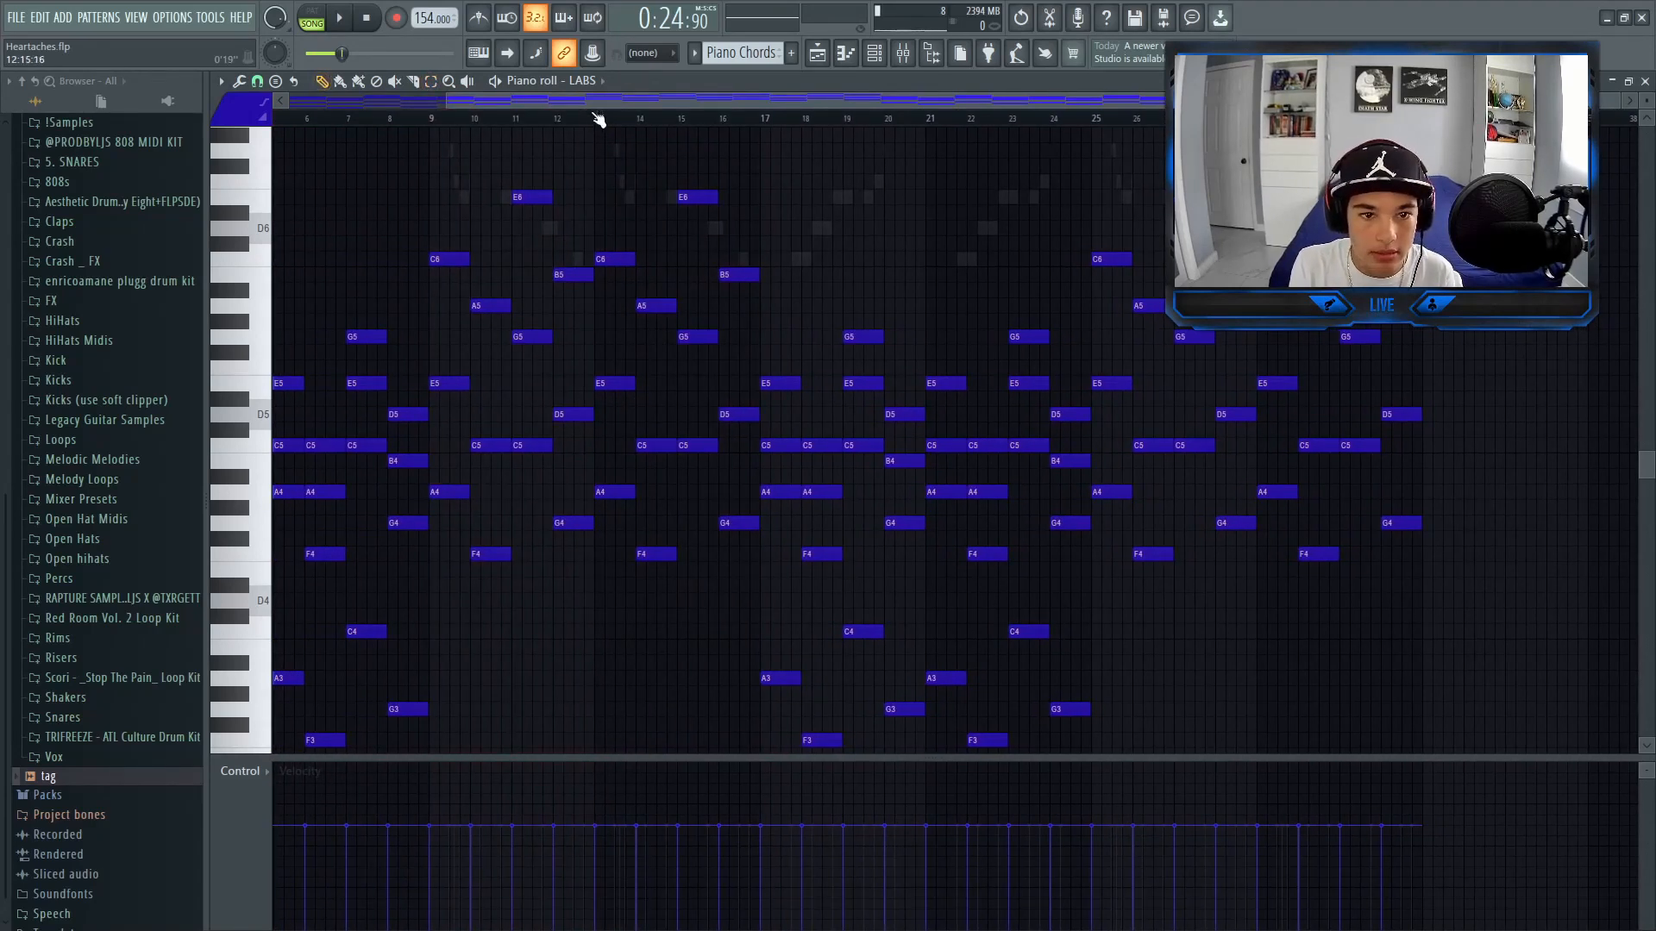
{"action": "left_click_drag", "start_coordinate": [593, 102], "coordinate": [5, 180]}
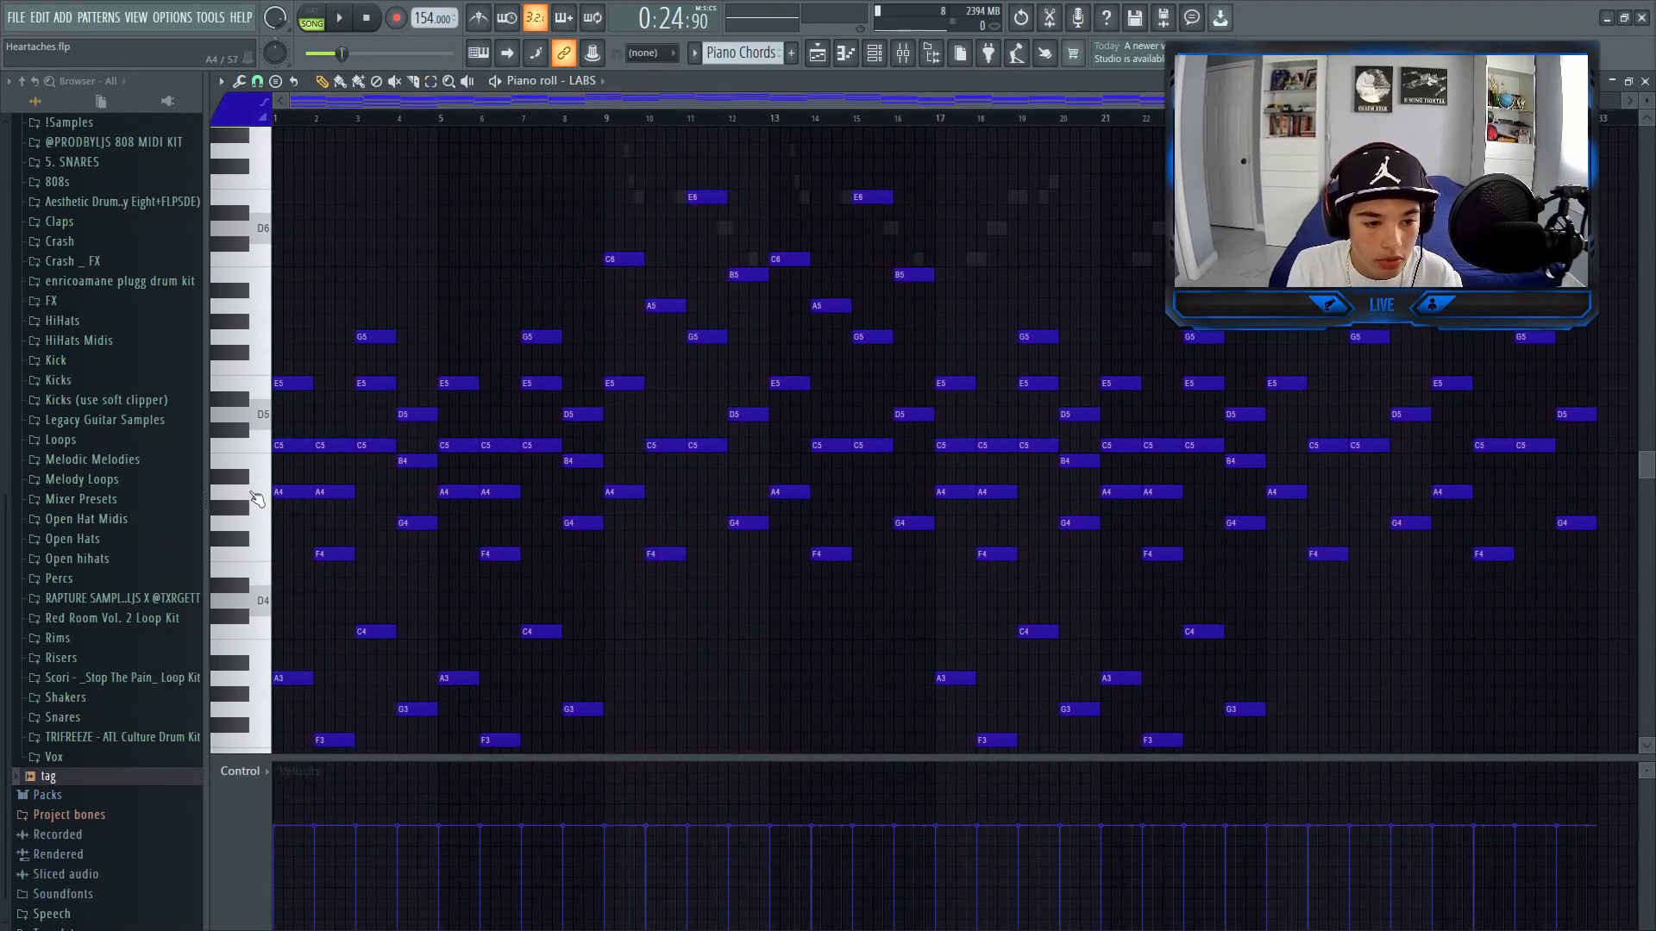
Audition the piano chord pitches on the piano roll keyboard, including F4, A4, C5, E5, G5, G4, B4 and D5.
{"action": "left_click", "coordinate": [261, 556]}
{"action": "left_click", "coordinate": [258, 448]}
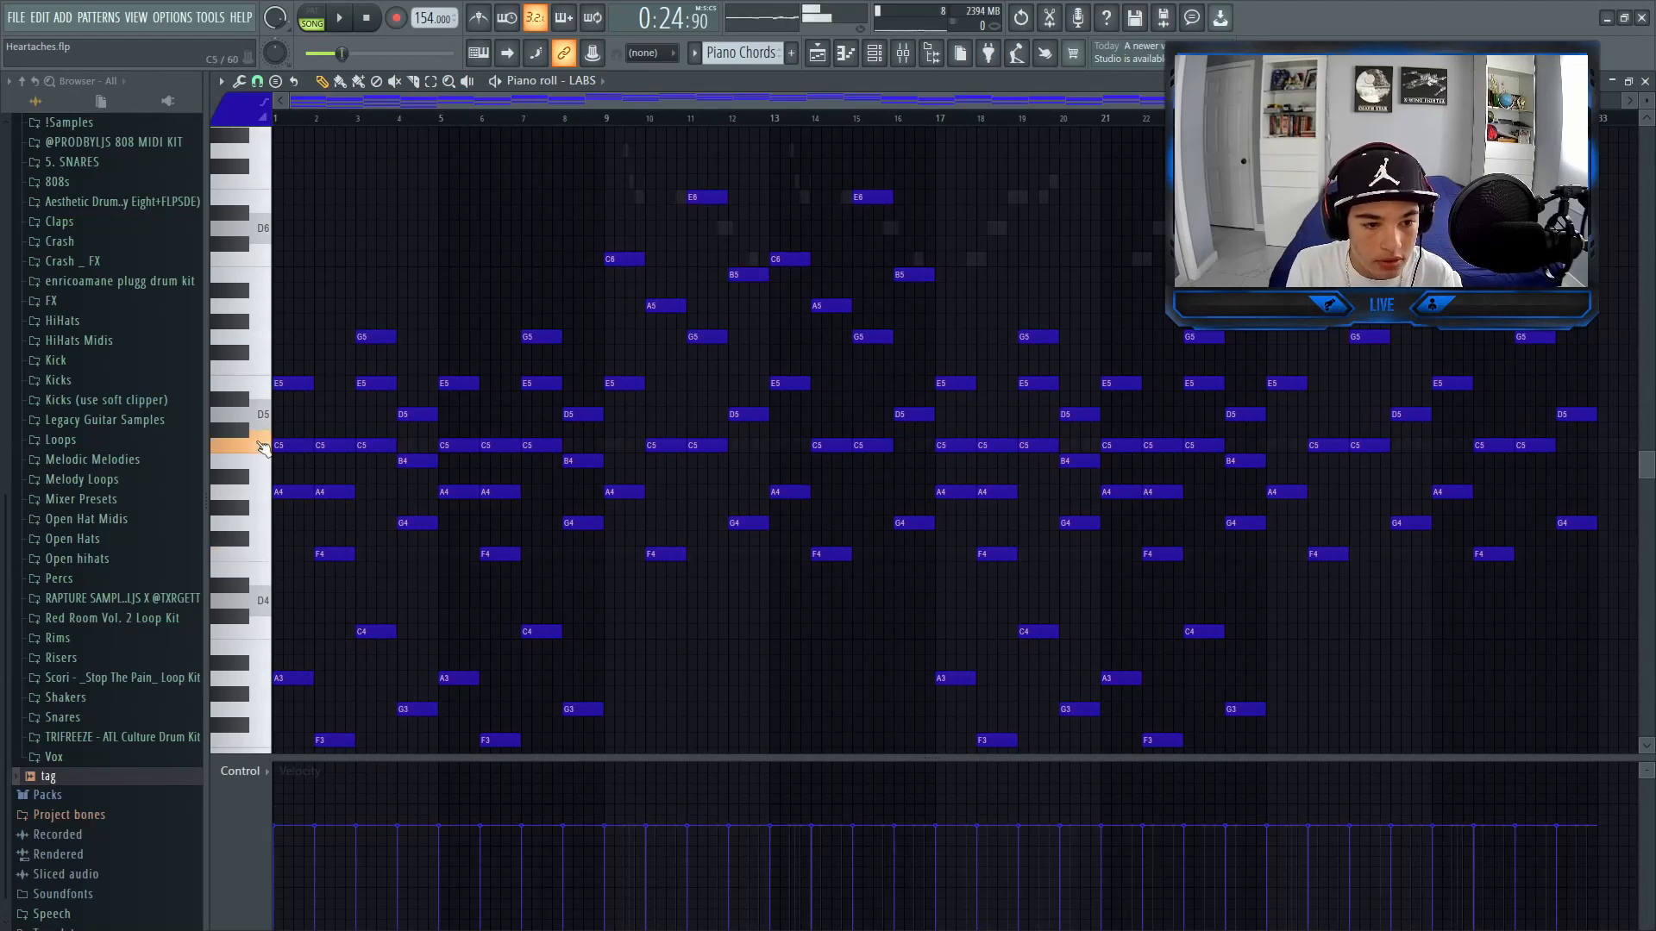
{"action": "left_click", "coordinate": [263, 530]}
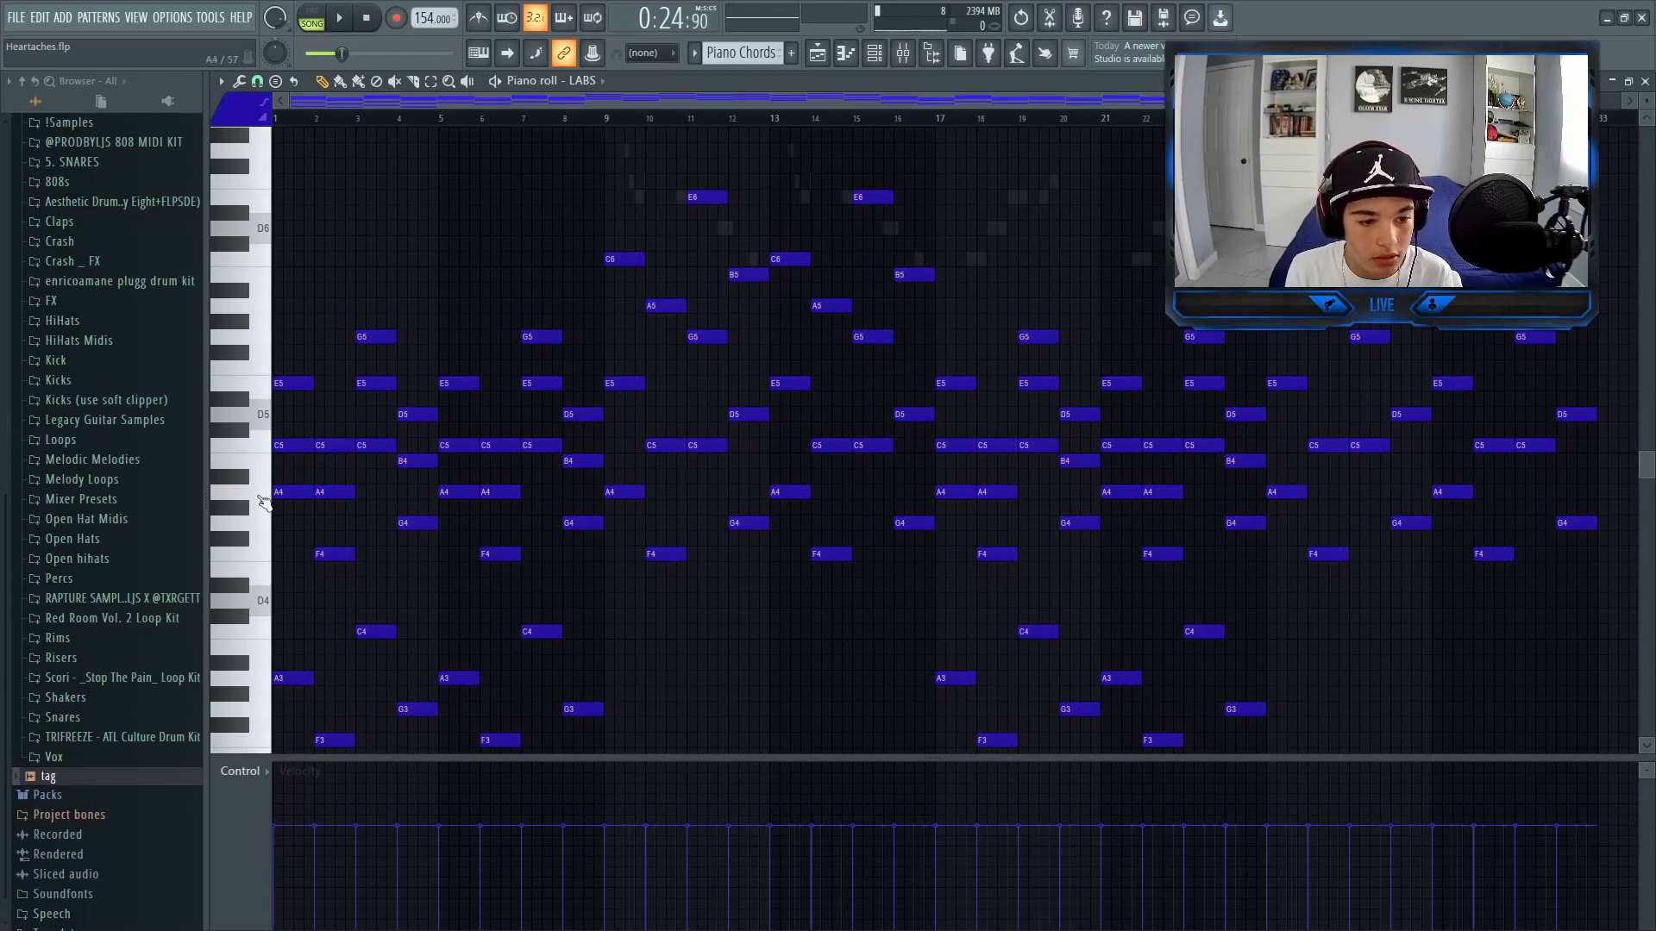
{"action": "left_click", "coordinate": [257, 388]}
{"action": "left_click", "coordinate": [258, 554]}
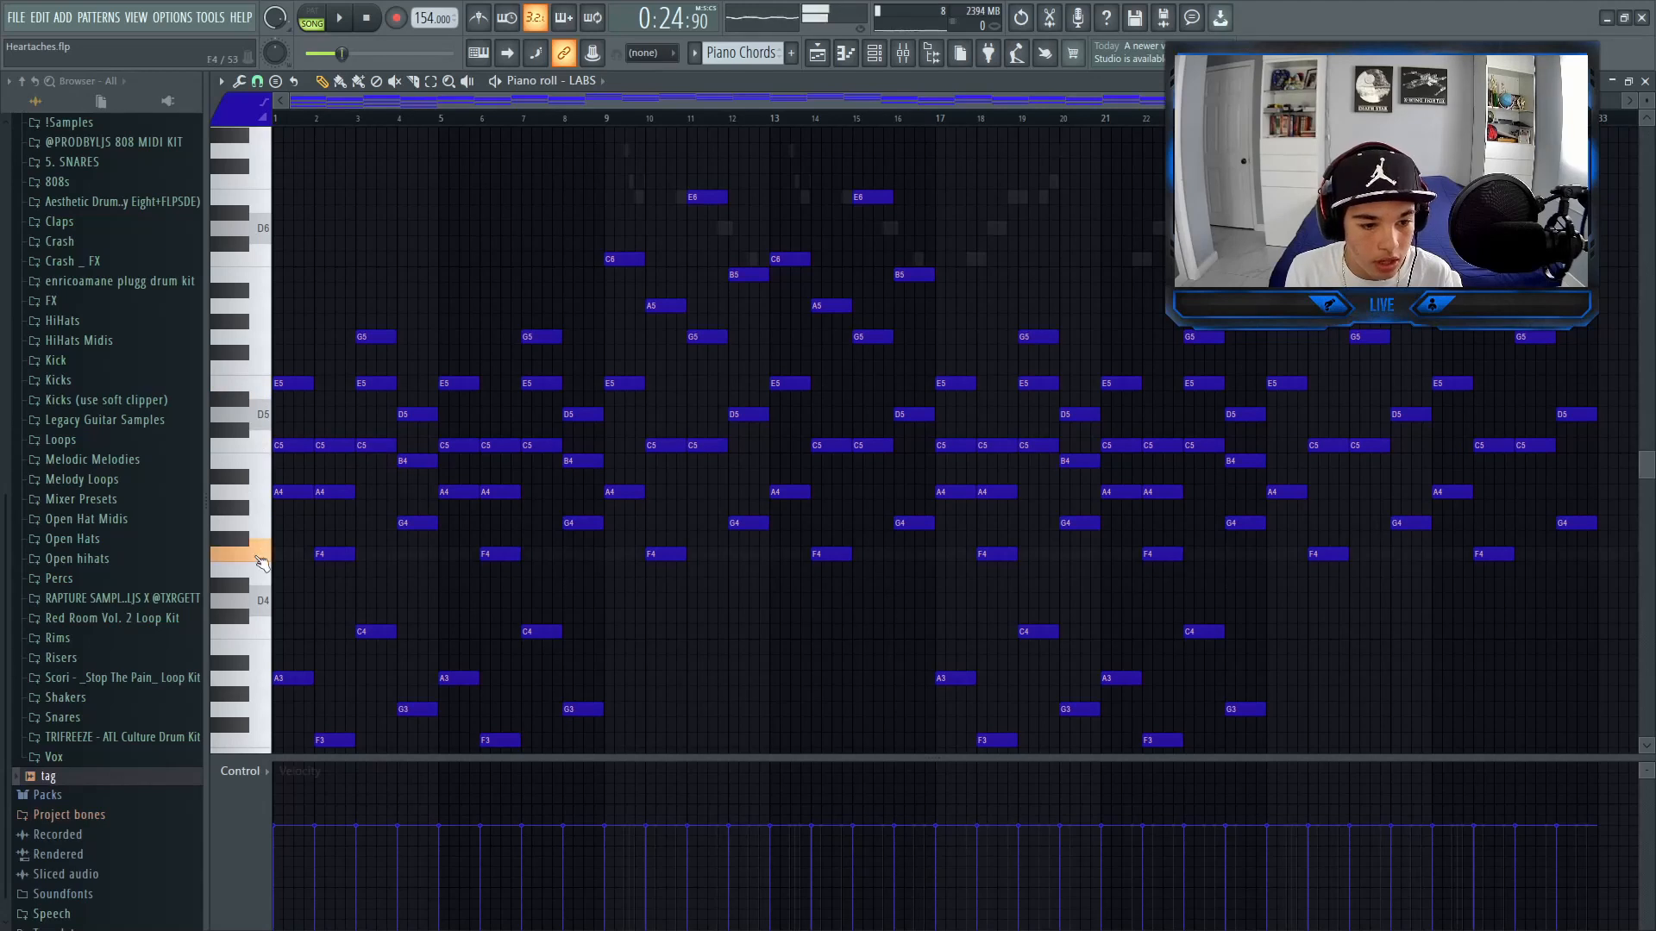
{"action": "left_click", "coordinate": [258, 492]}
{"action": "left_click", "coordinate": [259, 448]}
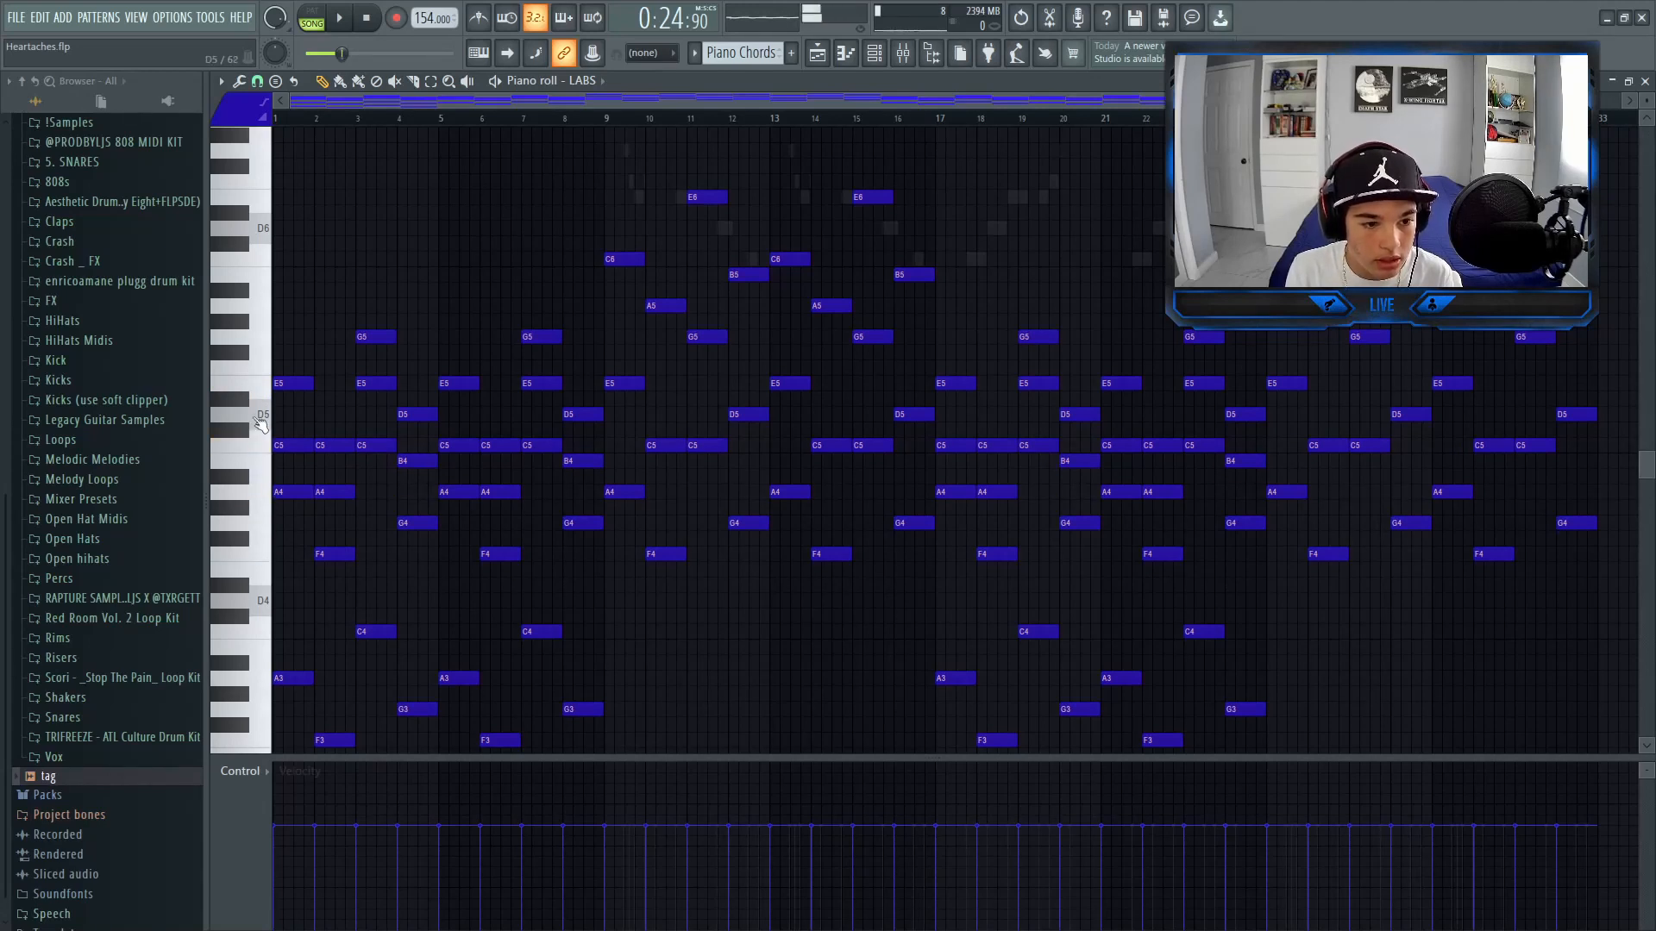
{"action": "left_click", "coordinate": [259, 345]}
{"action": "left_click", "coordinate": [258, 523]}
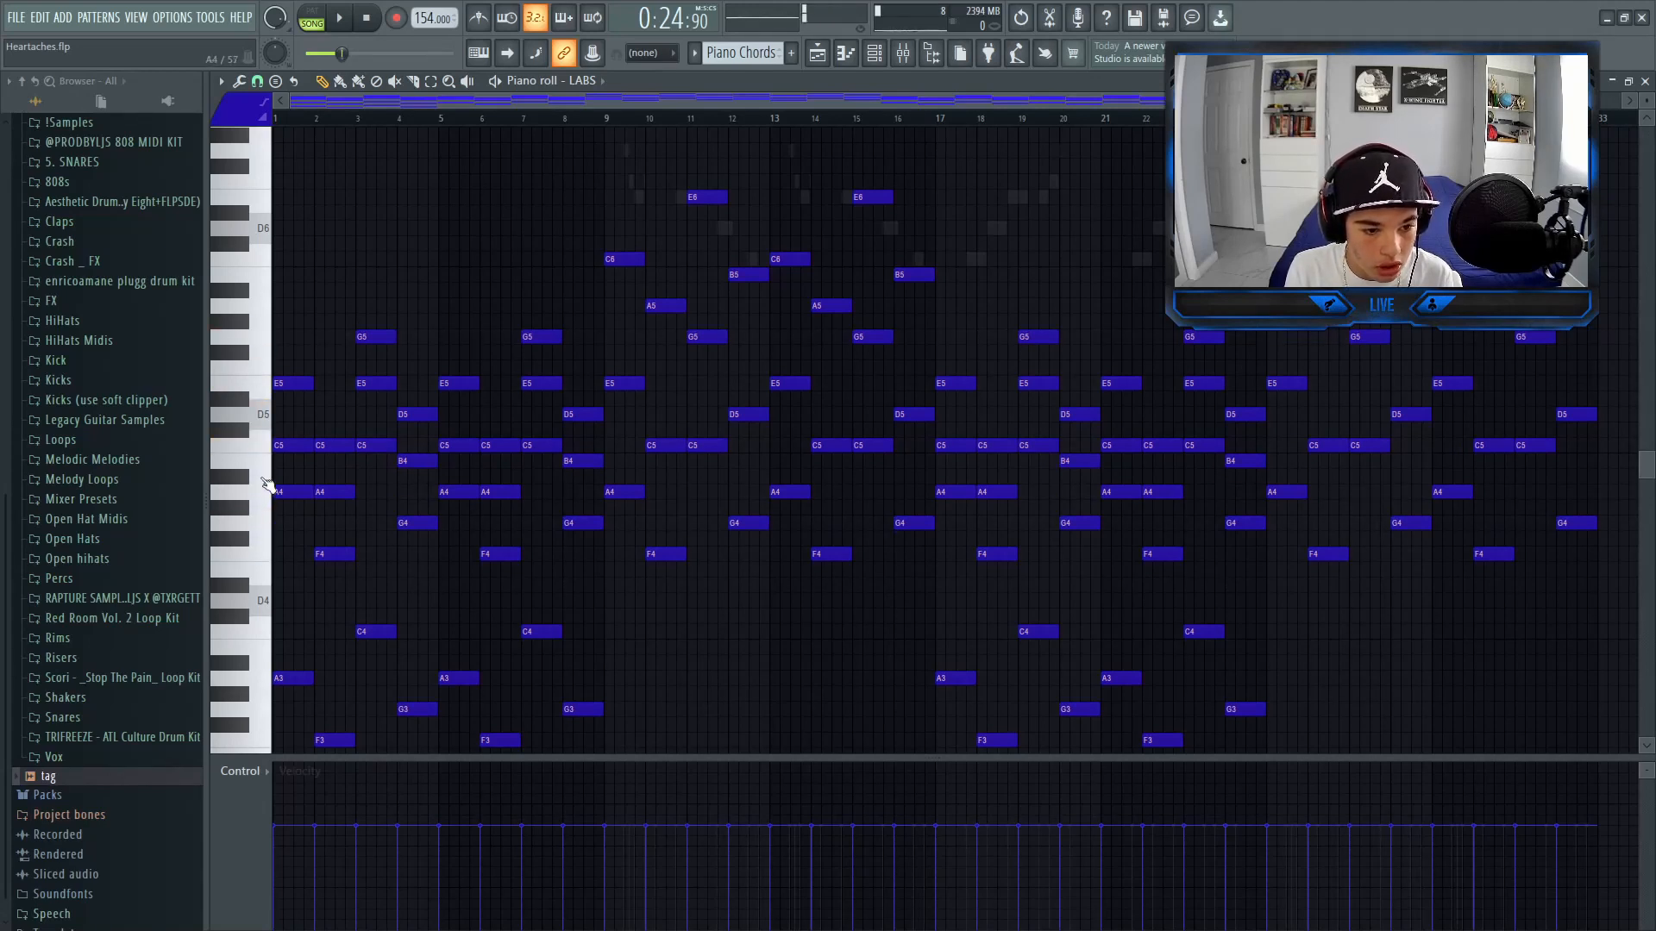
{"action": "left_click", "coordinate": [259, 464]}
{"action": "left_click", "coordinate": [264, 419]}
Select the A4, F4, C5 and G4 notes of the first four chords and try shifting them down an octave.
{"action": "scroll", "coordinate": [281, 483], "scroll_direction": "down", "scroll_amount": 2}
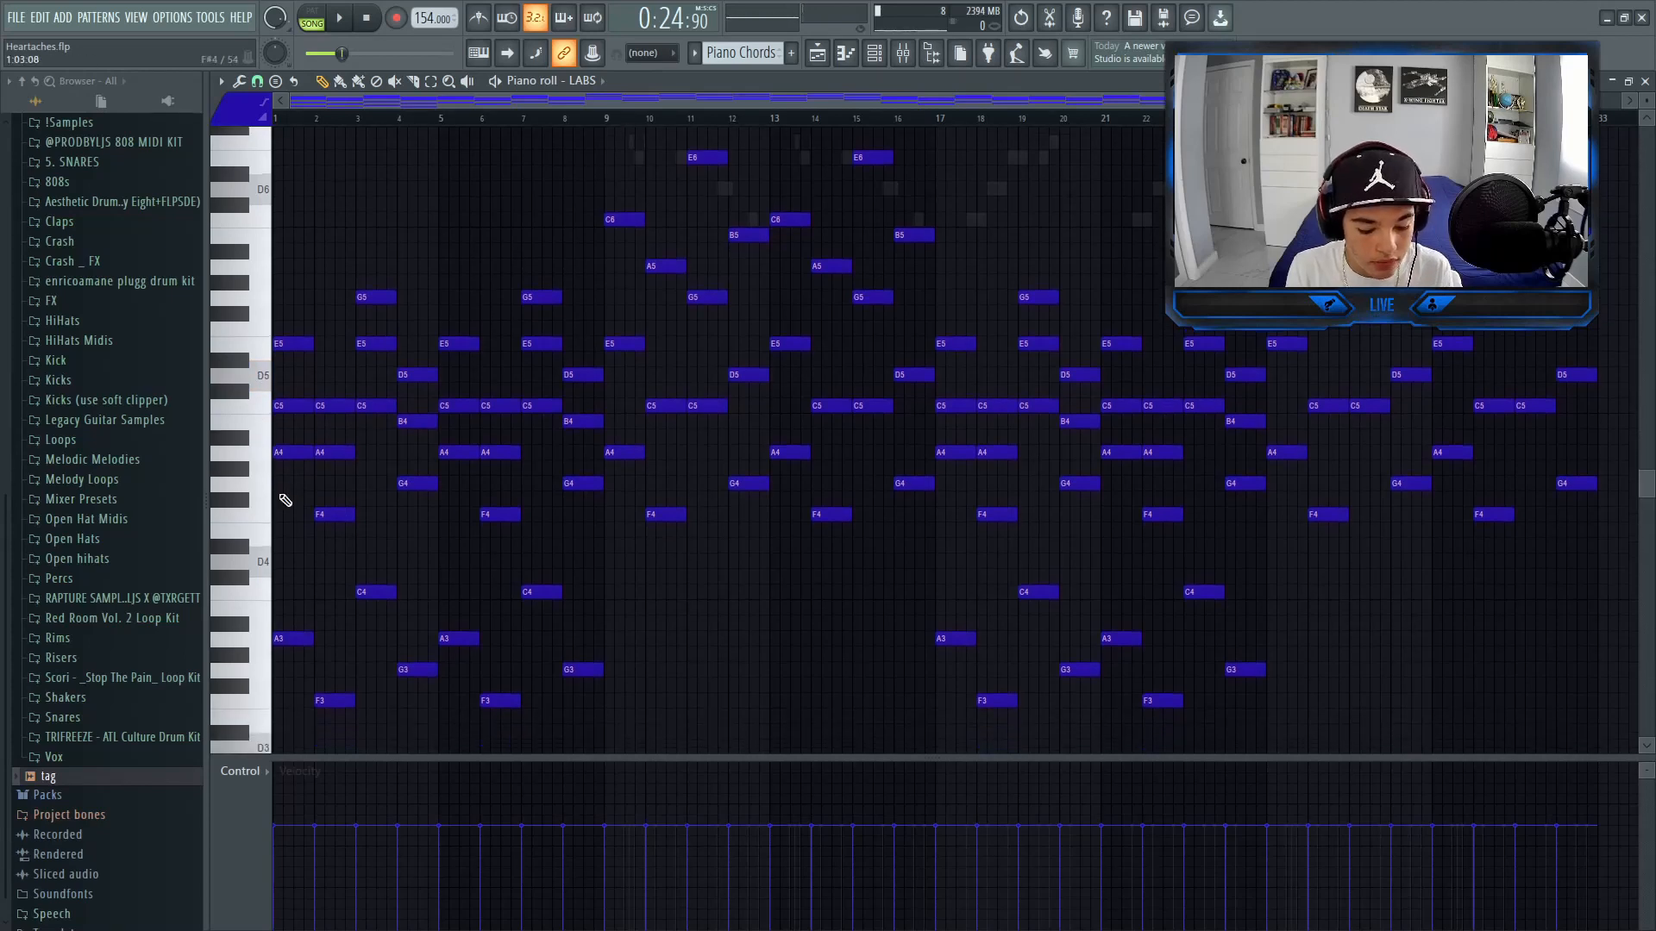
{"action": "left_click", "coordinate": [294, 447]}
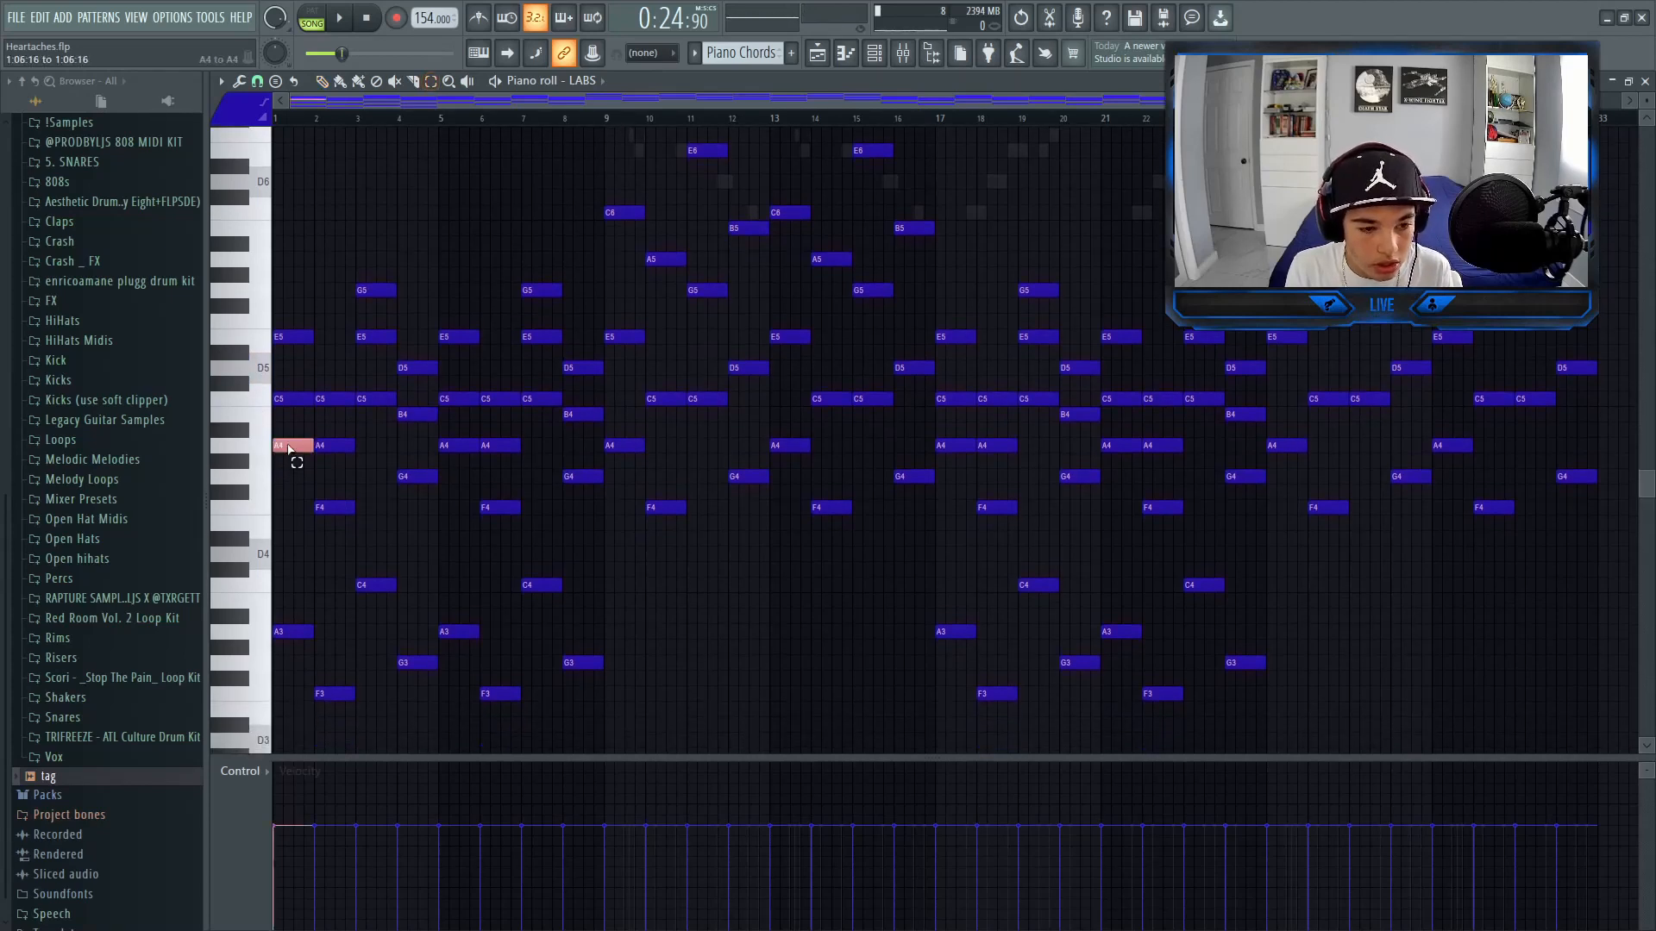
{"action": "left_click", "coordinate": [327, 508], "text": "shift"}
{"action": "left_click", "coordinate": [360, 400], "text": "shift"}
{"action": "left_click", "coordinate": [418, 477], "text": "shift"}
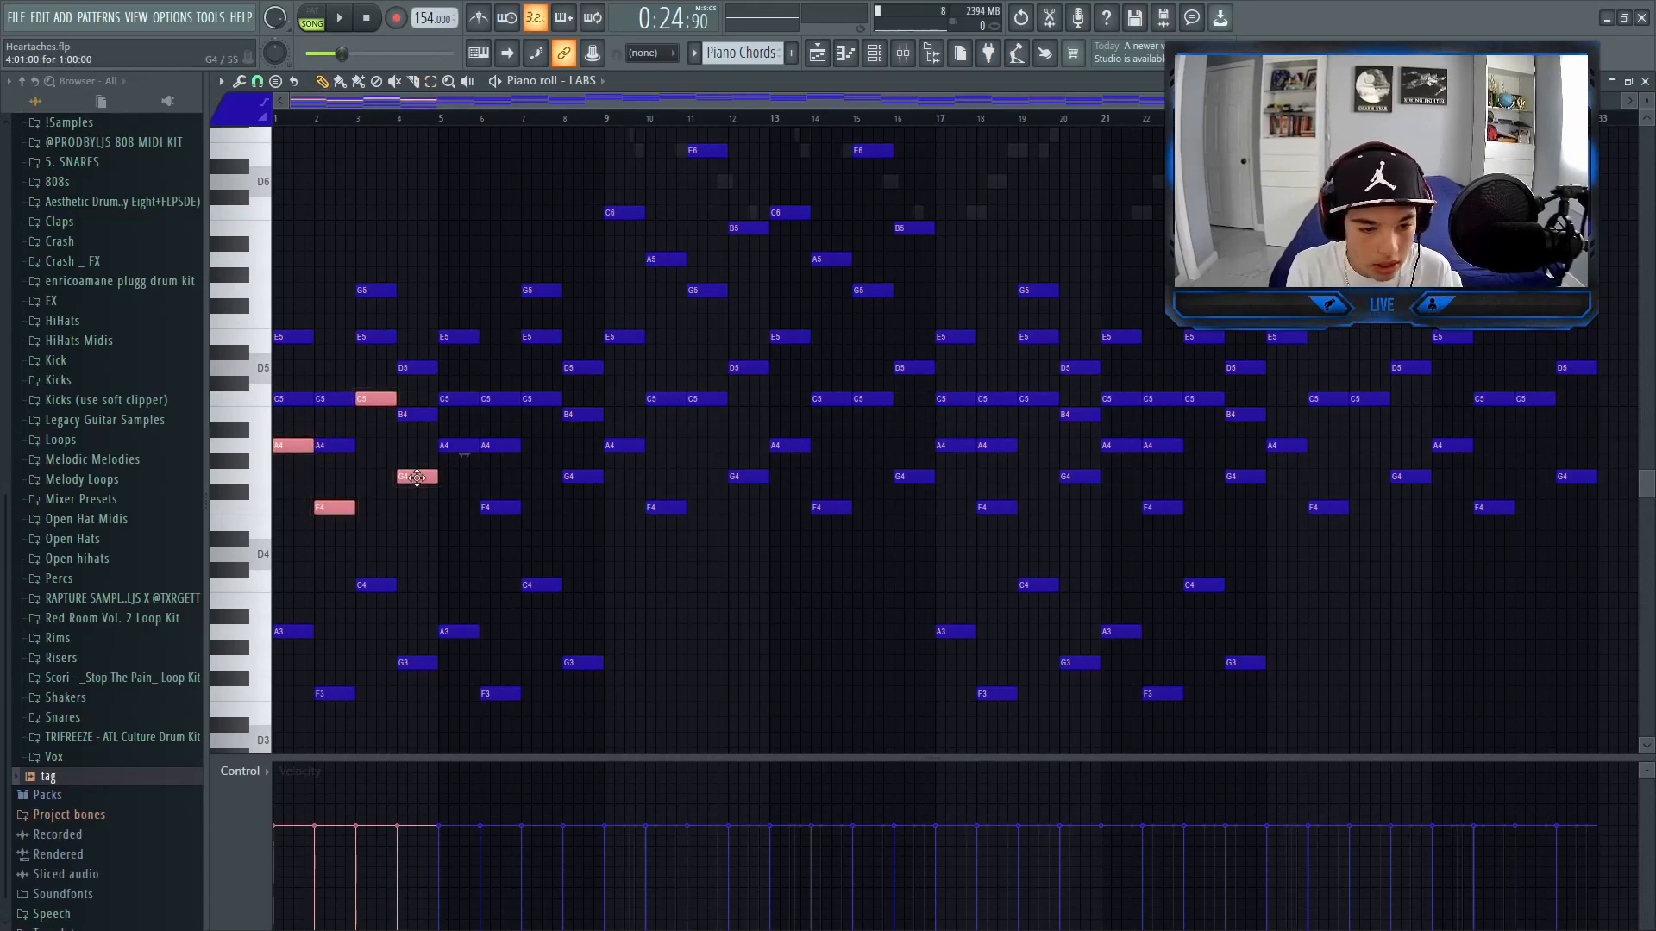
{"action": "key", "text": "ctrl+Down"}
{"action": "left_click", "coordinate": [418, 478]}
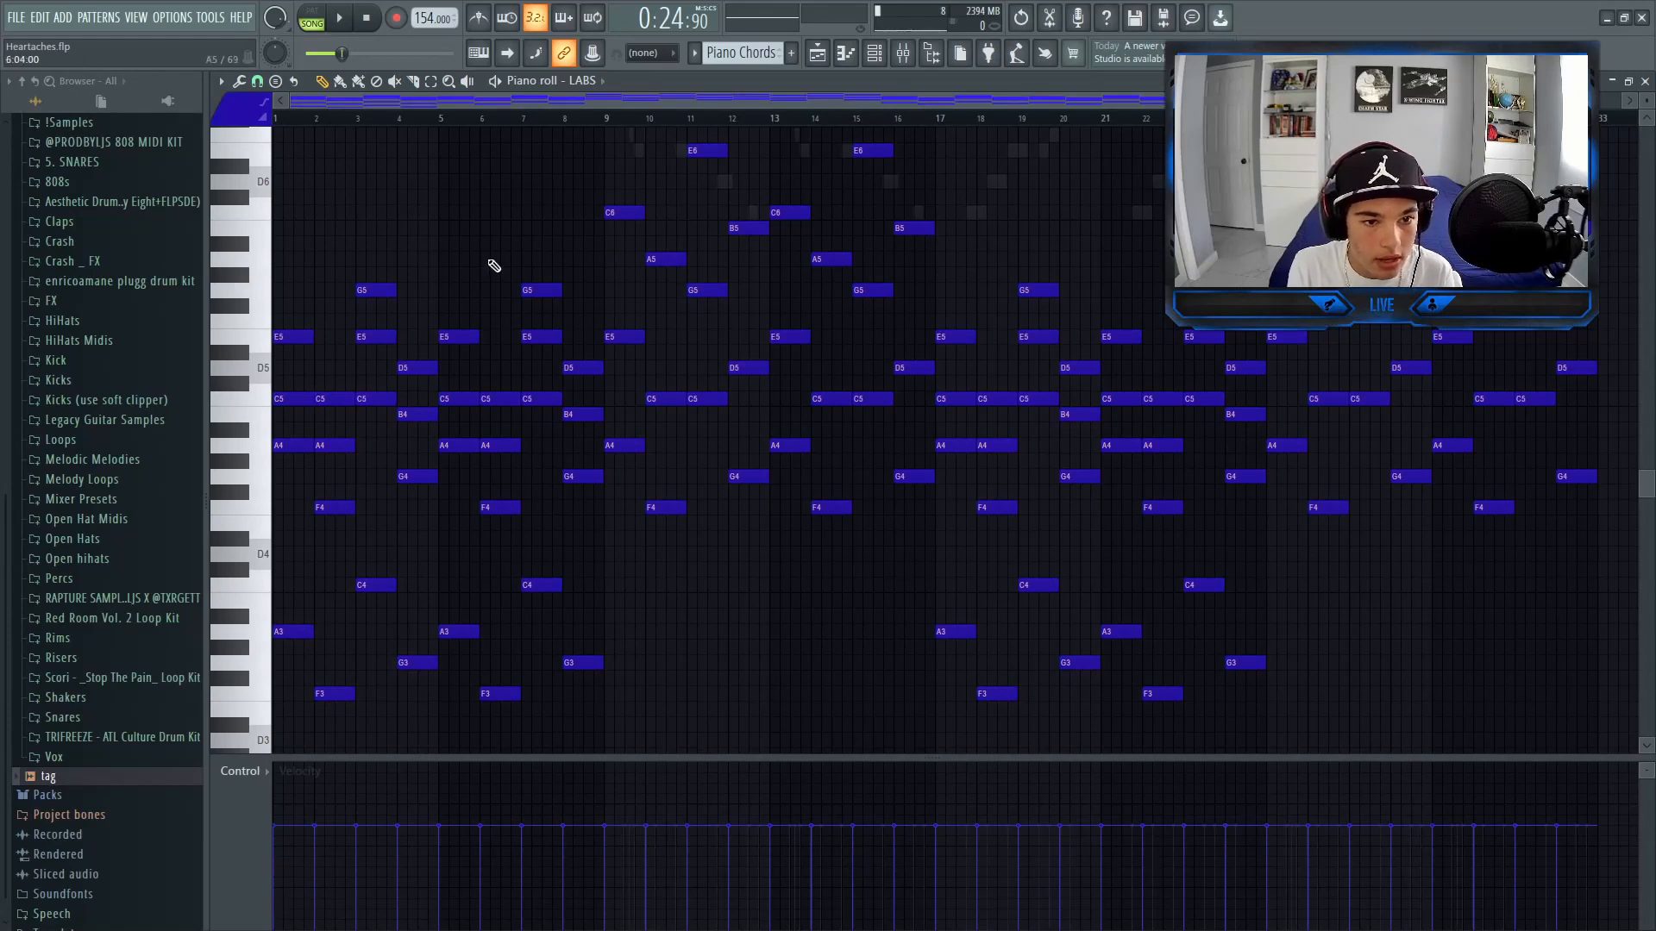
Examine the Soft Piano preset loaded in the LABS channel, and close the instrument and the channel rack.
{"action": "left_click_drag", "start_coordinate": [526, 104], "coordinate": [584, 119]}
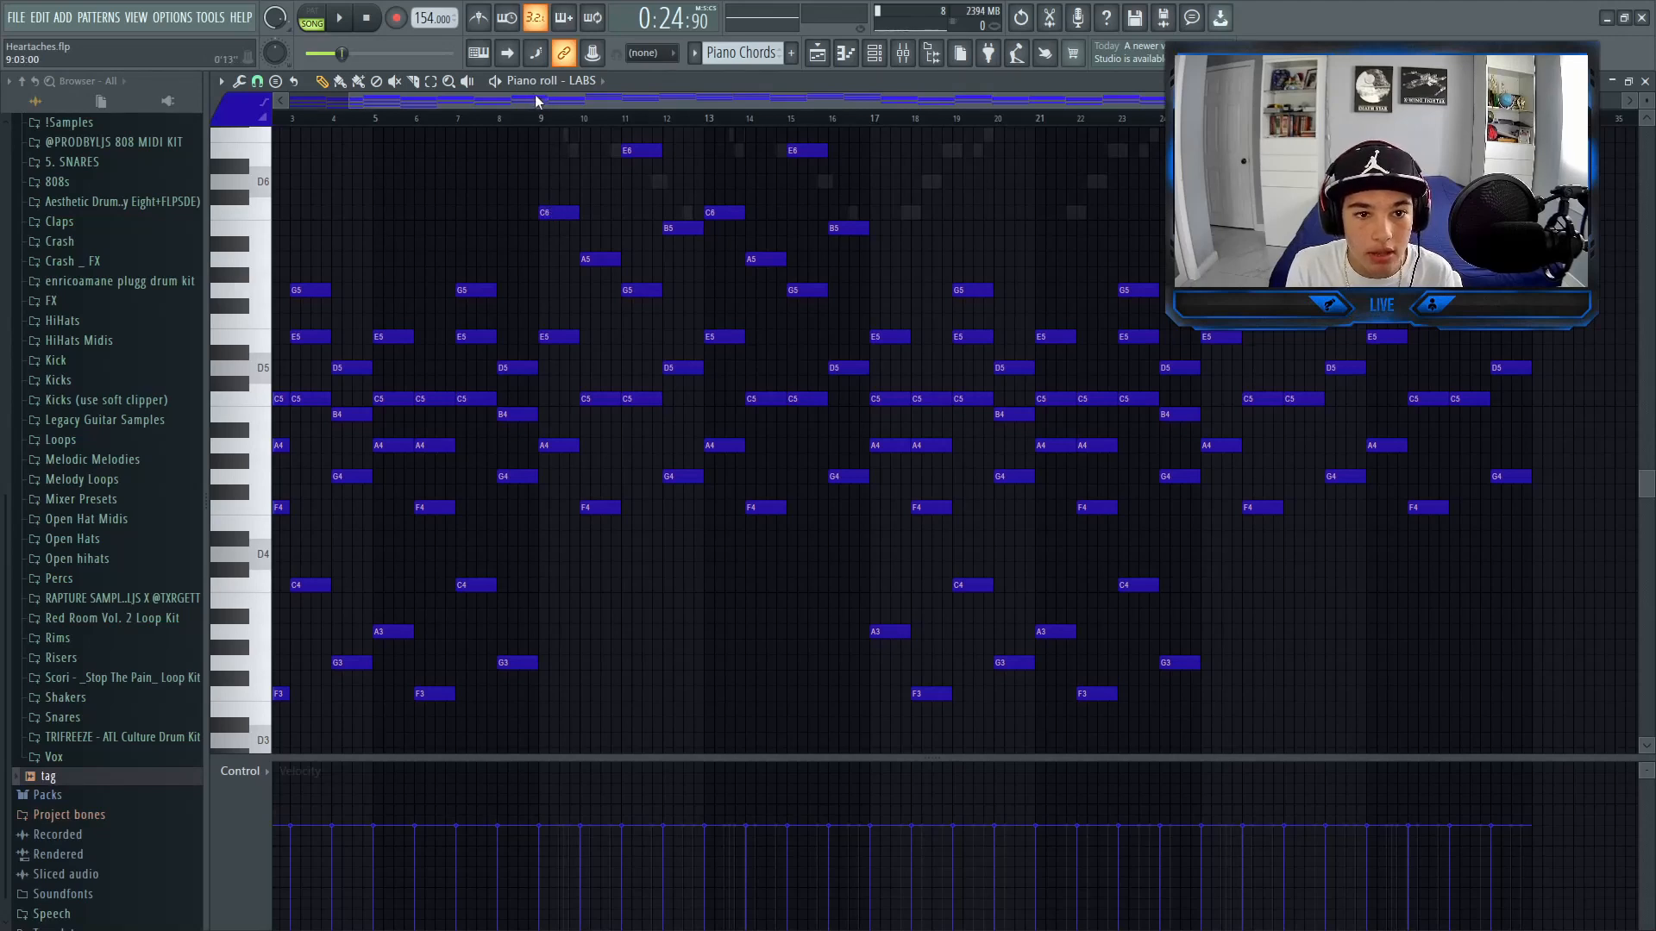
{"action": "left_click", "coordinate": [874, 52]}
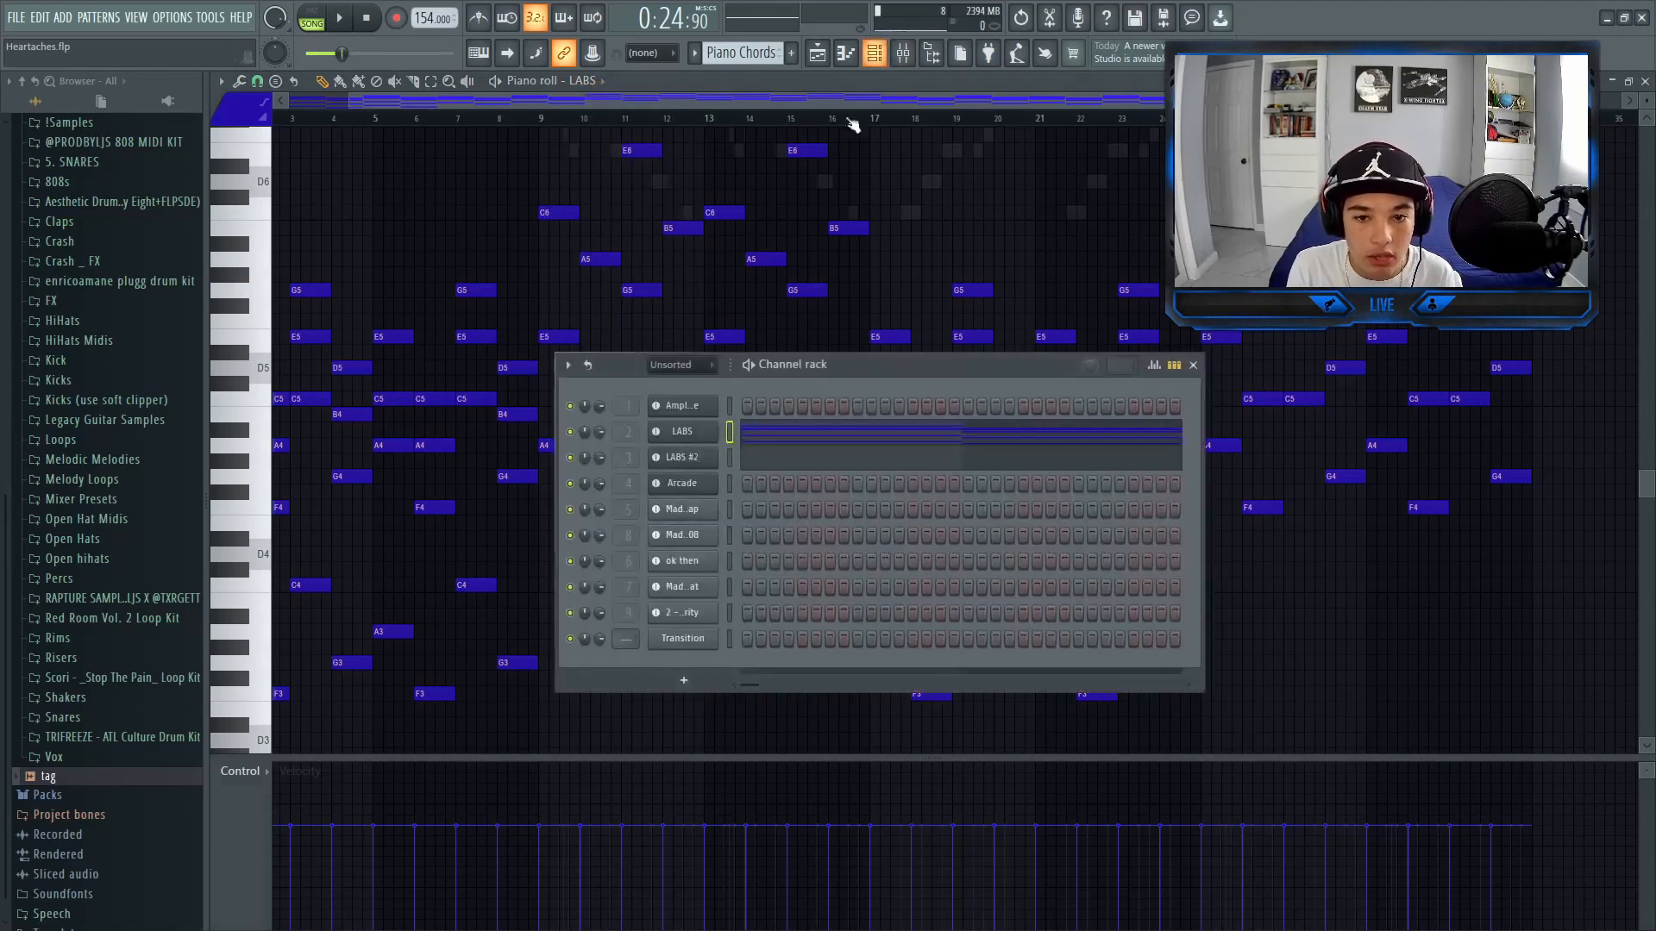
{"action": "left_click", "coordinate": [697, 439]}
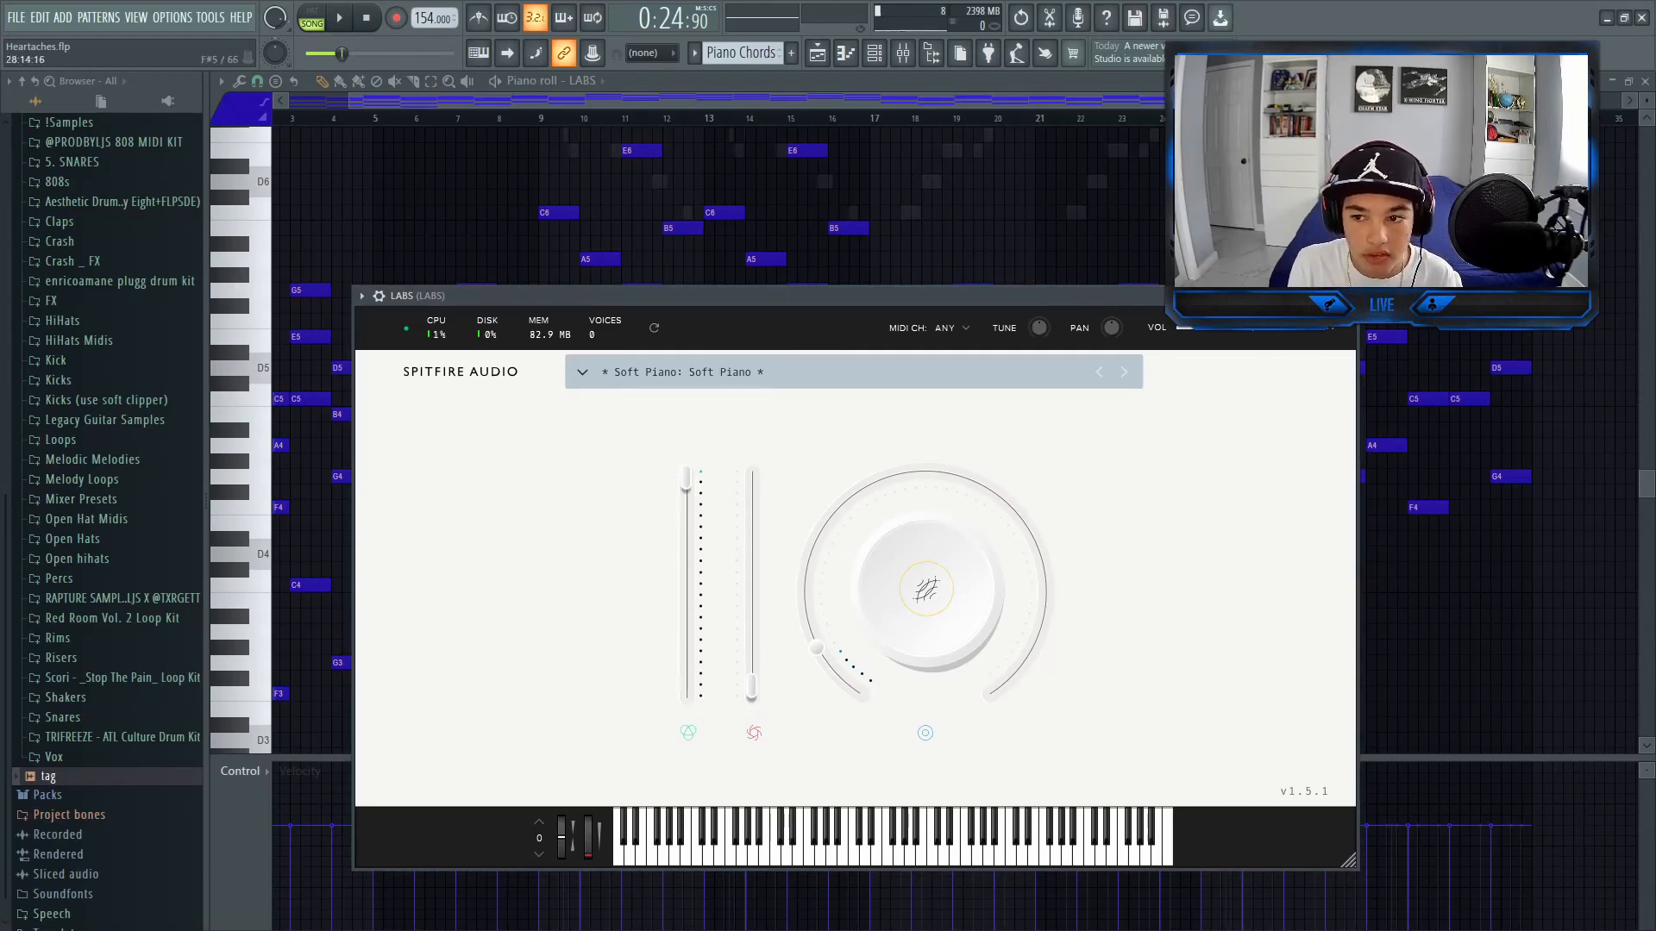
{"action": "left_click", "coordinate": [1346, 296]}
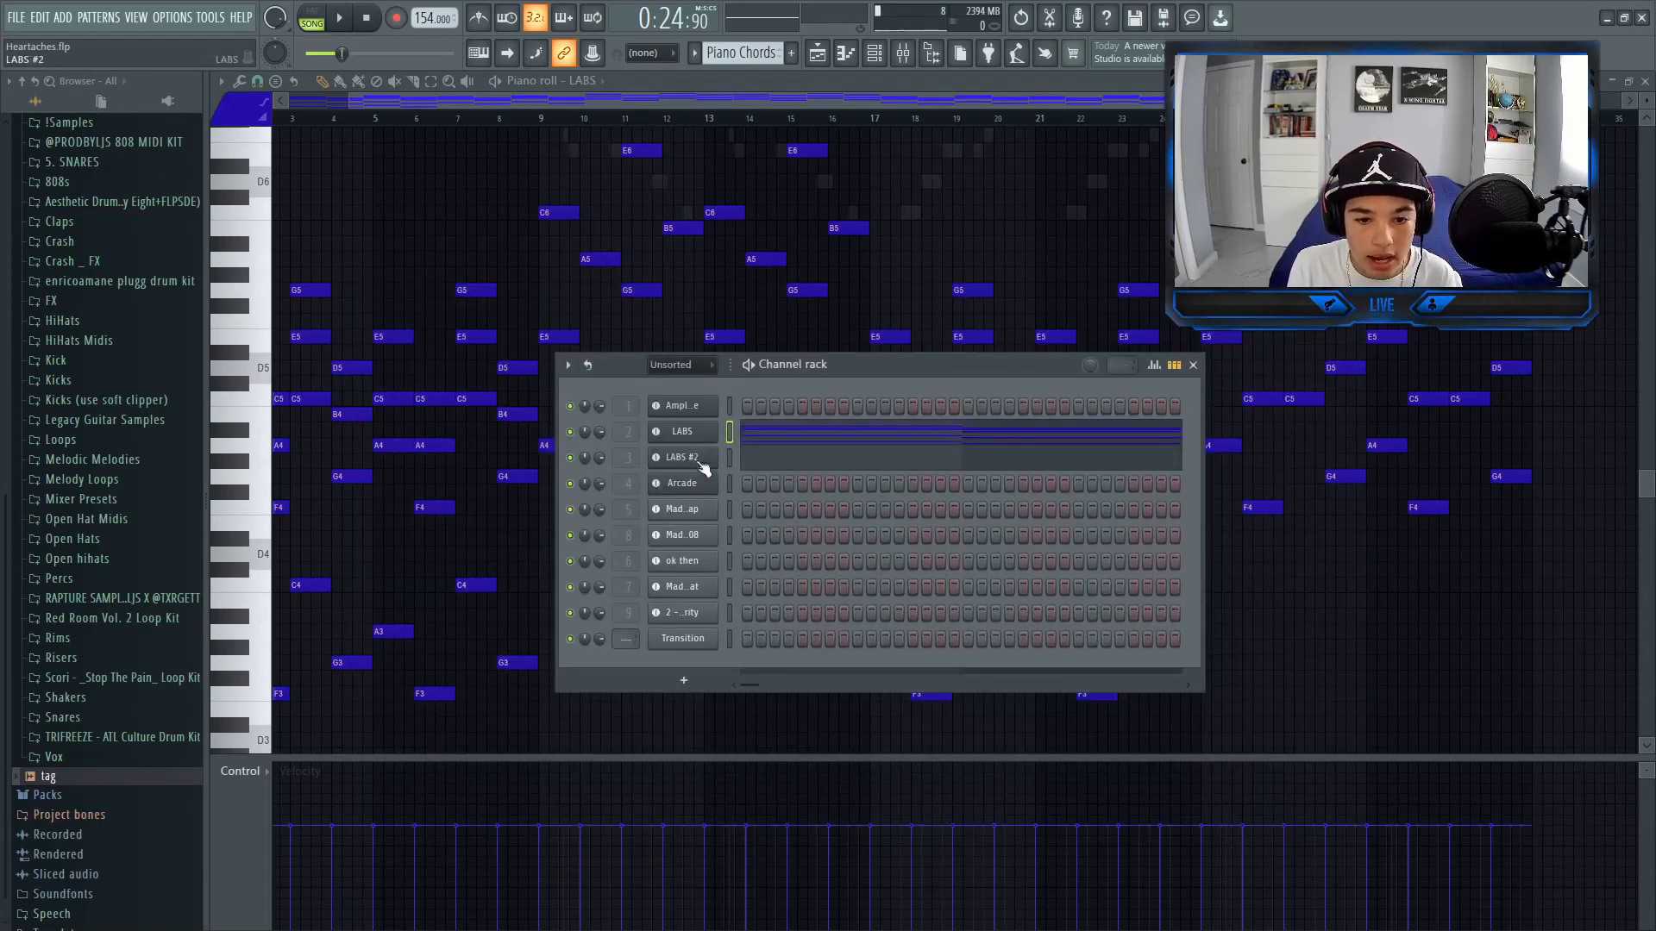
{"action": "left_click", "coordinate": [1193, 365]}
Switch the piano roll to the LABS #2 channel and bring its high melody notes into view.
{"action": "left_click", "coordinate": [553, 84]}
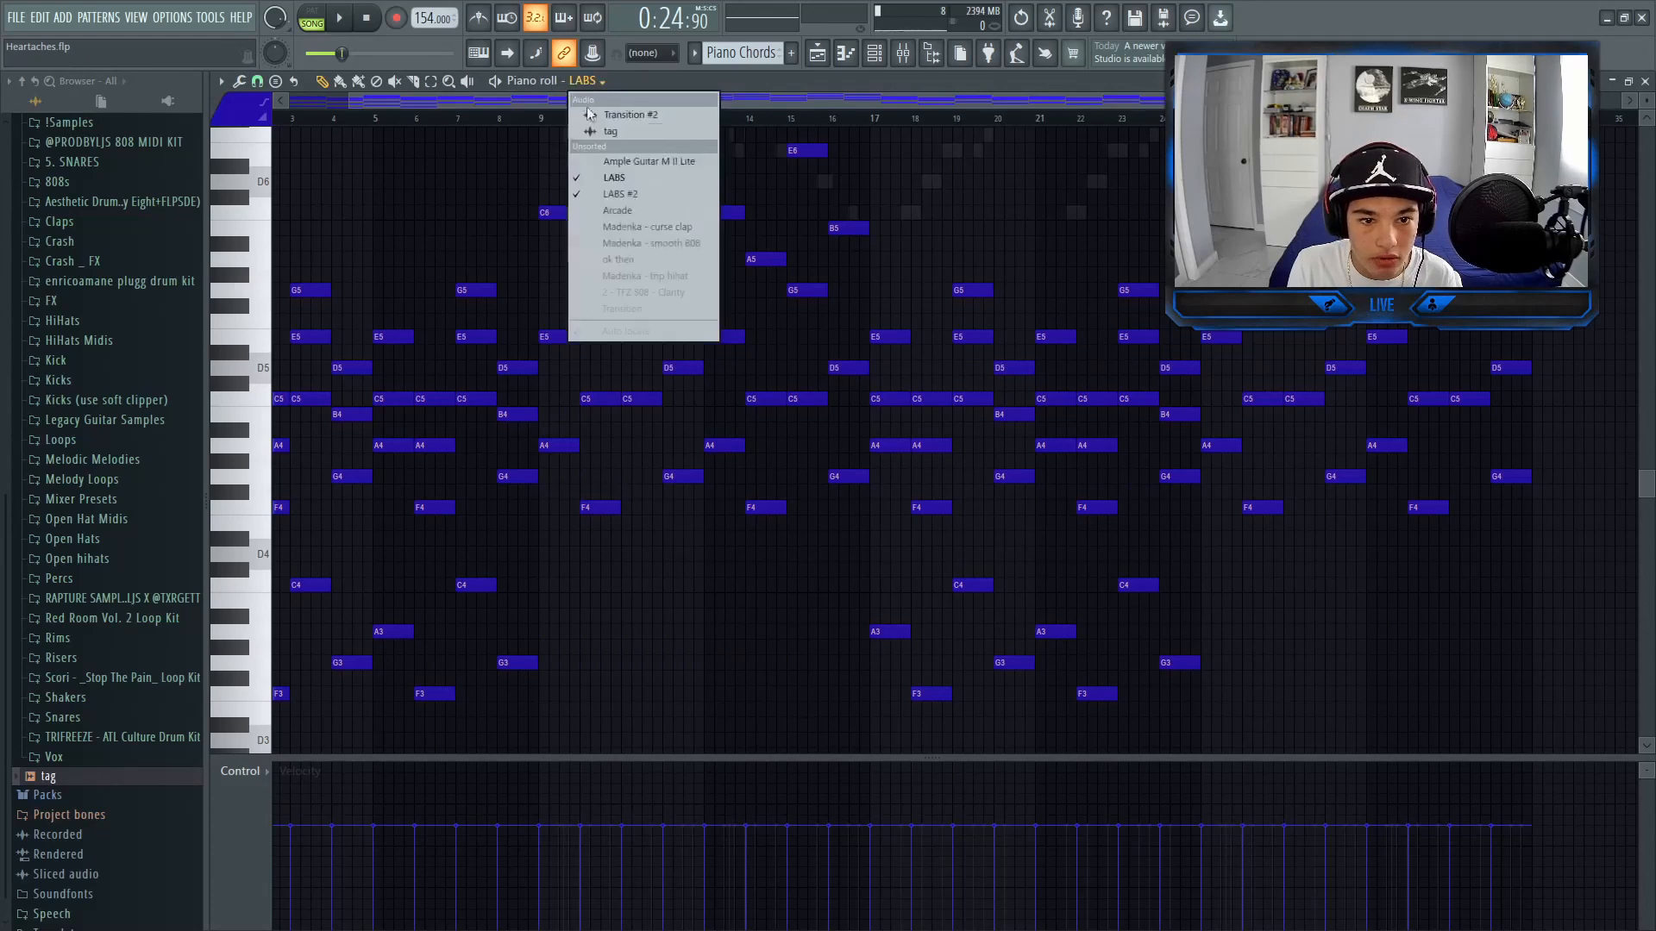
{"action": "left_click", "coordinate": [618, 190]}
{"action": "left_click_drag", "start_coordinate": [637, 105], "coordinate": [607, 124]}
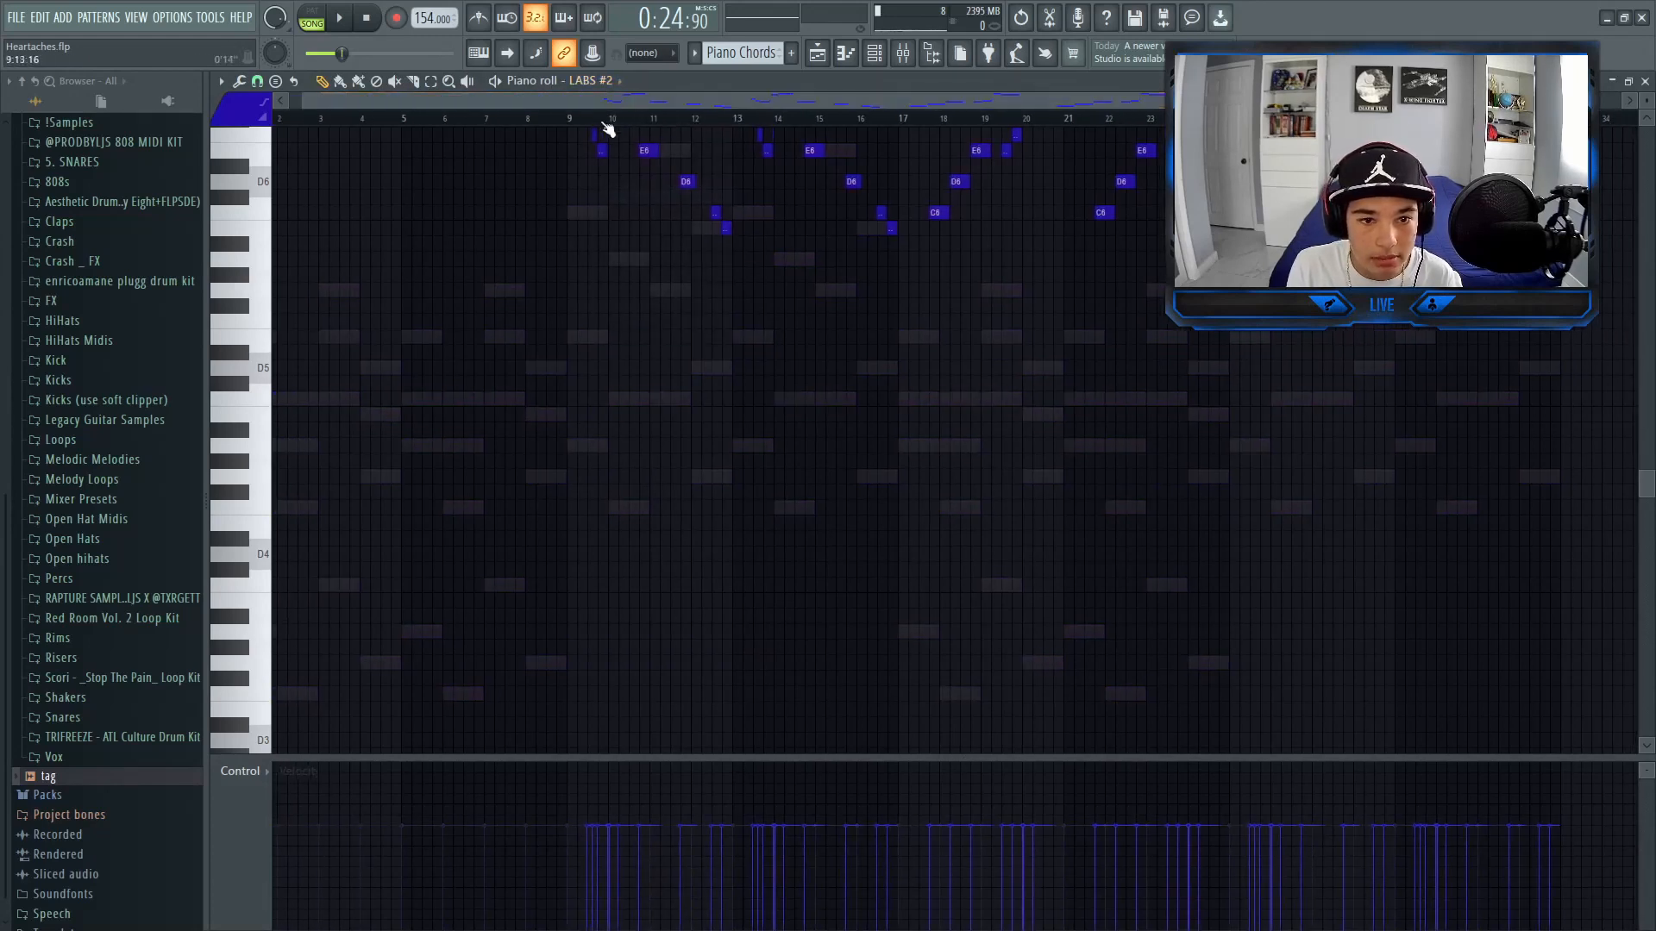
{"action": "scroll", "coordinate": [628, 265], "scroll_direction": "up", "scroll_amount": 3}
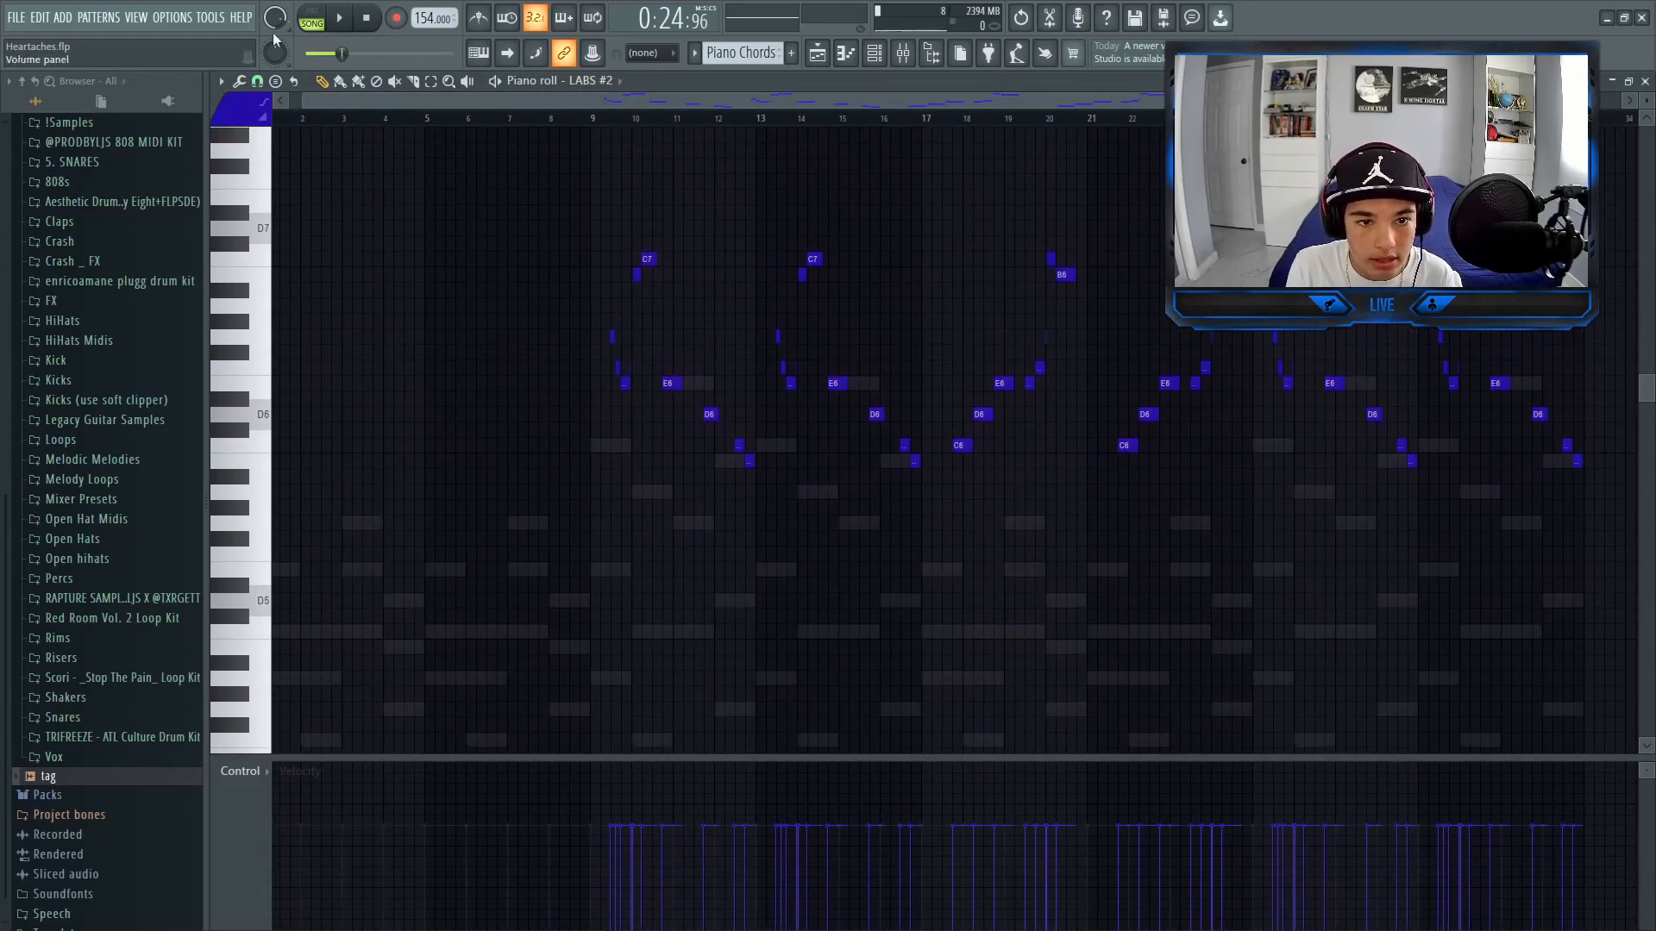
Switch playback to pattern mode and listen to the Piano Chords pattern from bar 9, where the LABS #2 melody starts.
{"action": "key", "text": "l"}
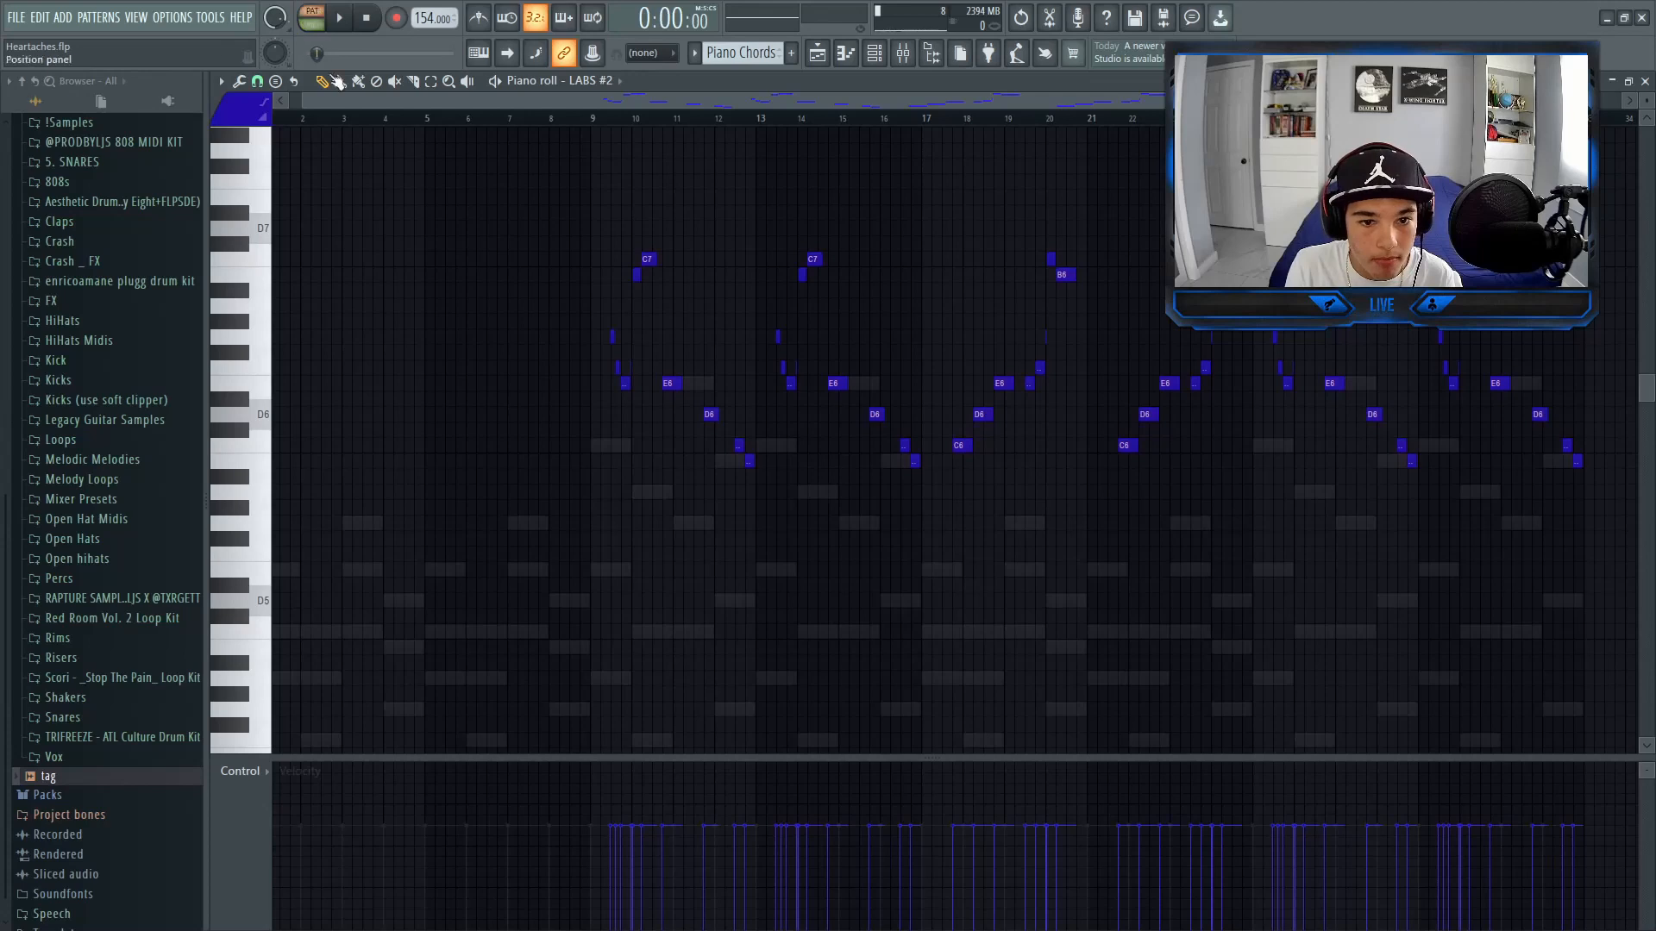
{"action": "left_click", "coordinate": [593, 118]}
{"action": "key", "text": "space"}
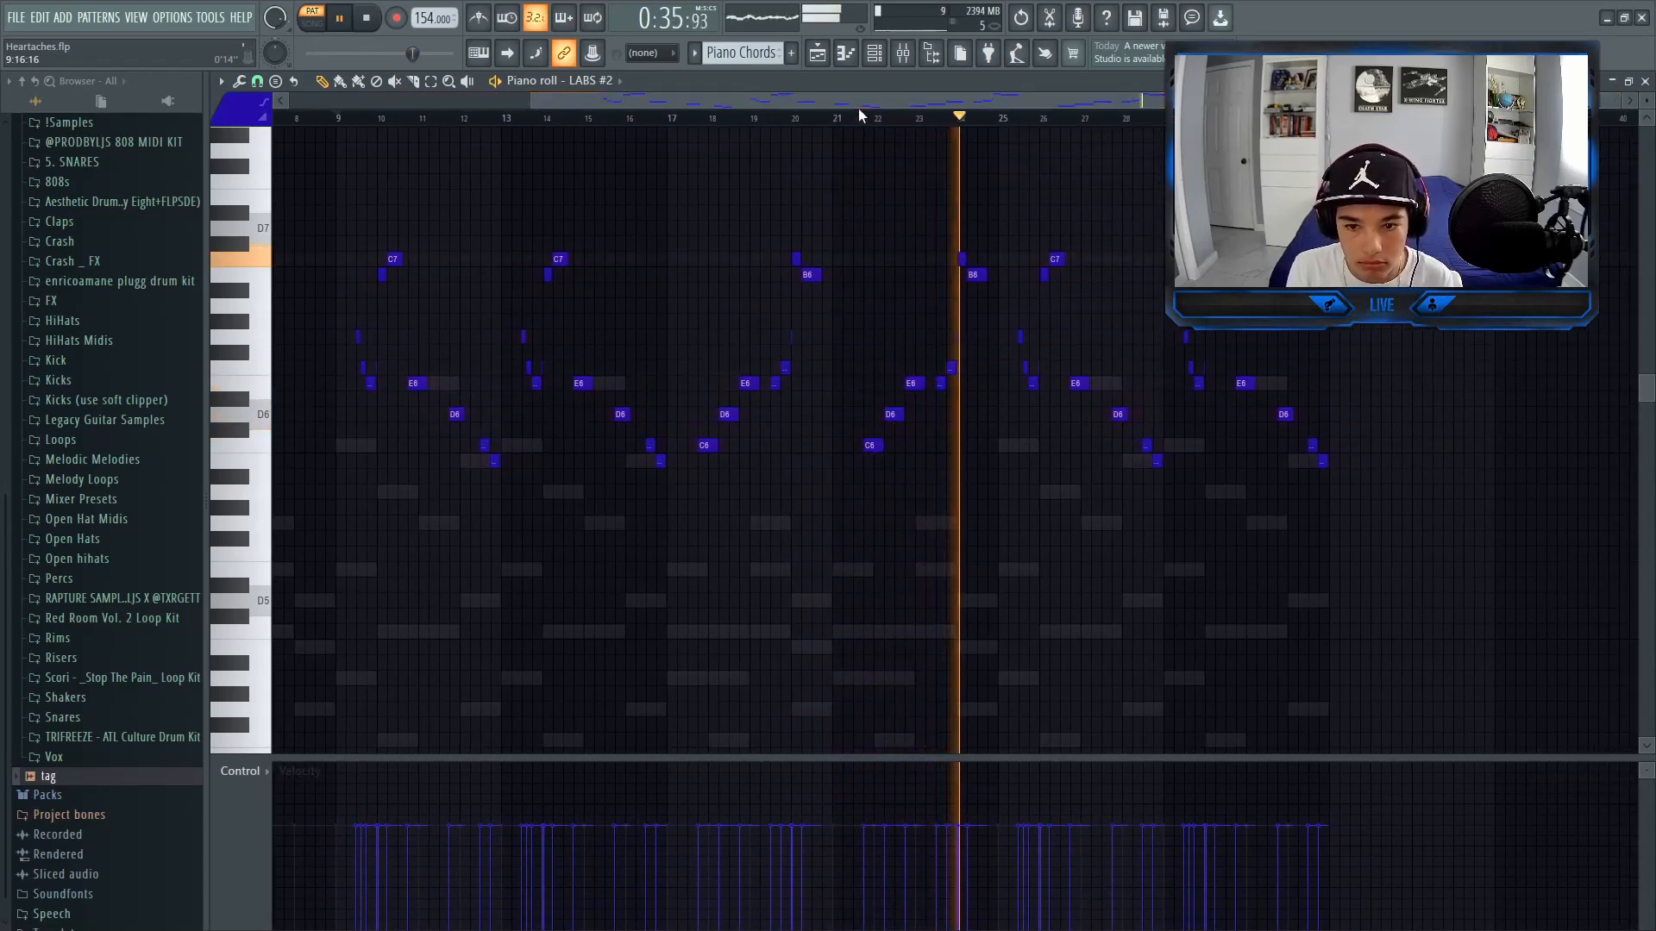
{"action": "key", "text": "space"}
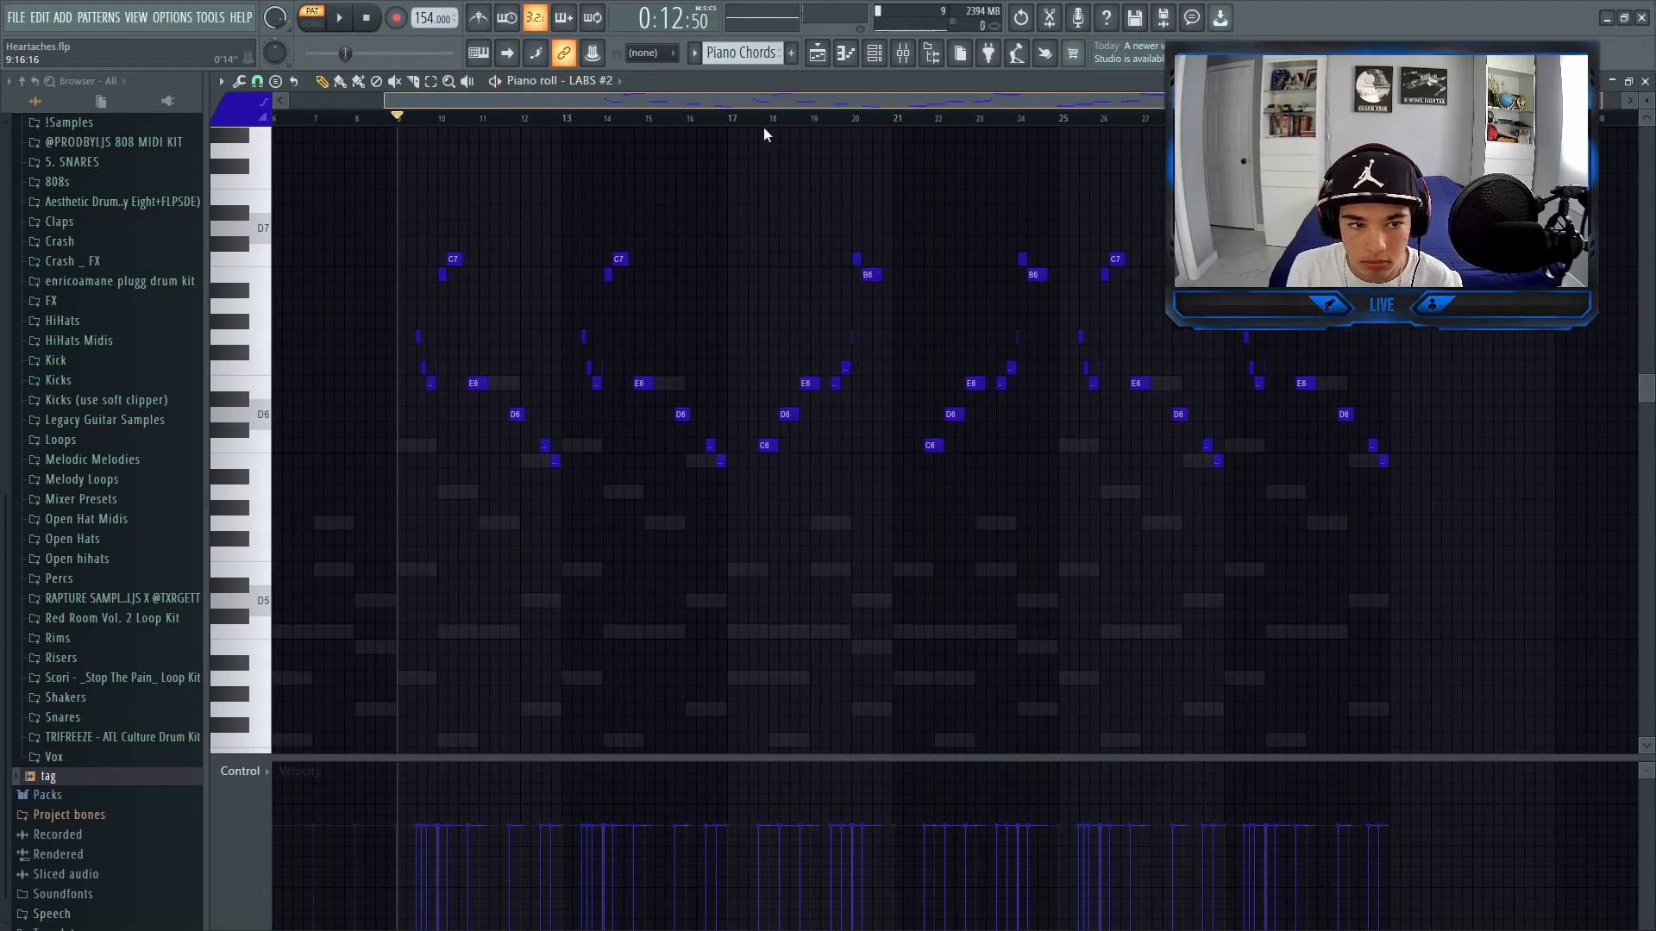
Audition the opening LABS #2 melody notes G6, F6, E6 and the short F6 in bar 9, one at a time.
{"action": "key", "text": "Page_Up"}
{"action": "key", "text": "Page_Up"}
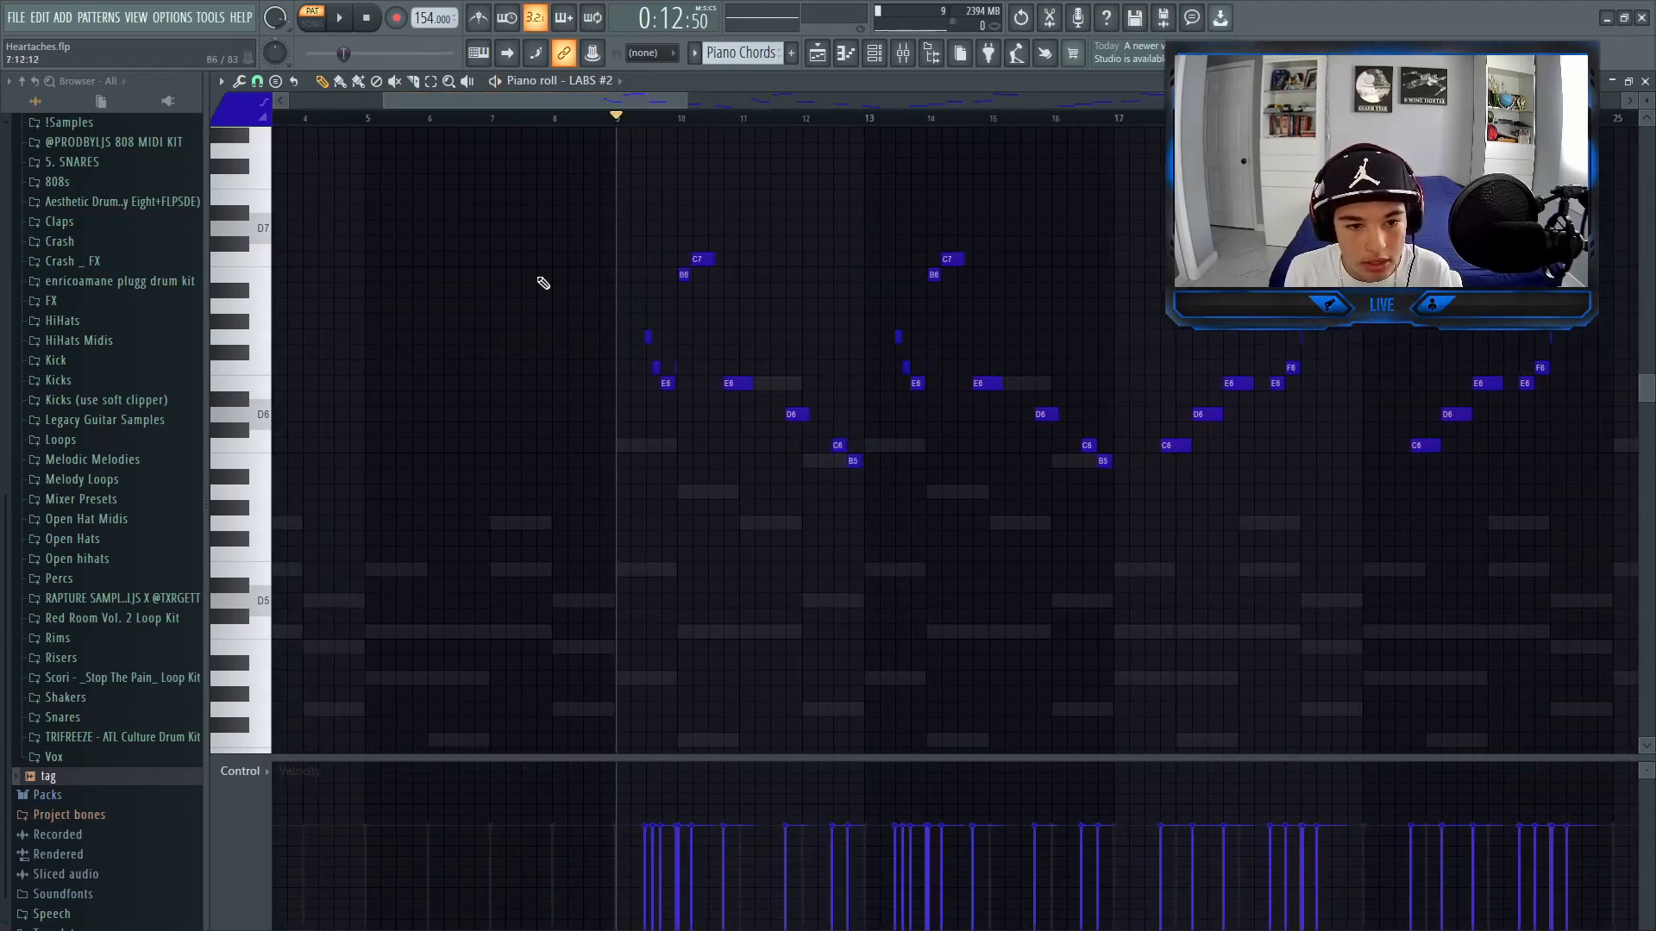
{"action": "left_click_drag", "start_coordinate": [617, 99], "coordinate": [777, 118]}
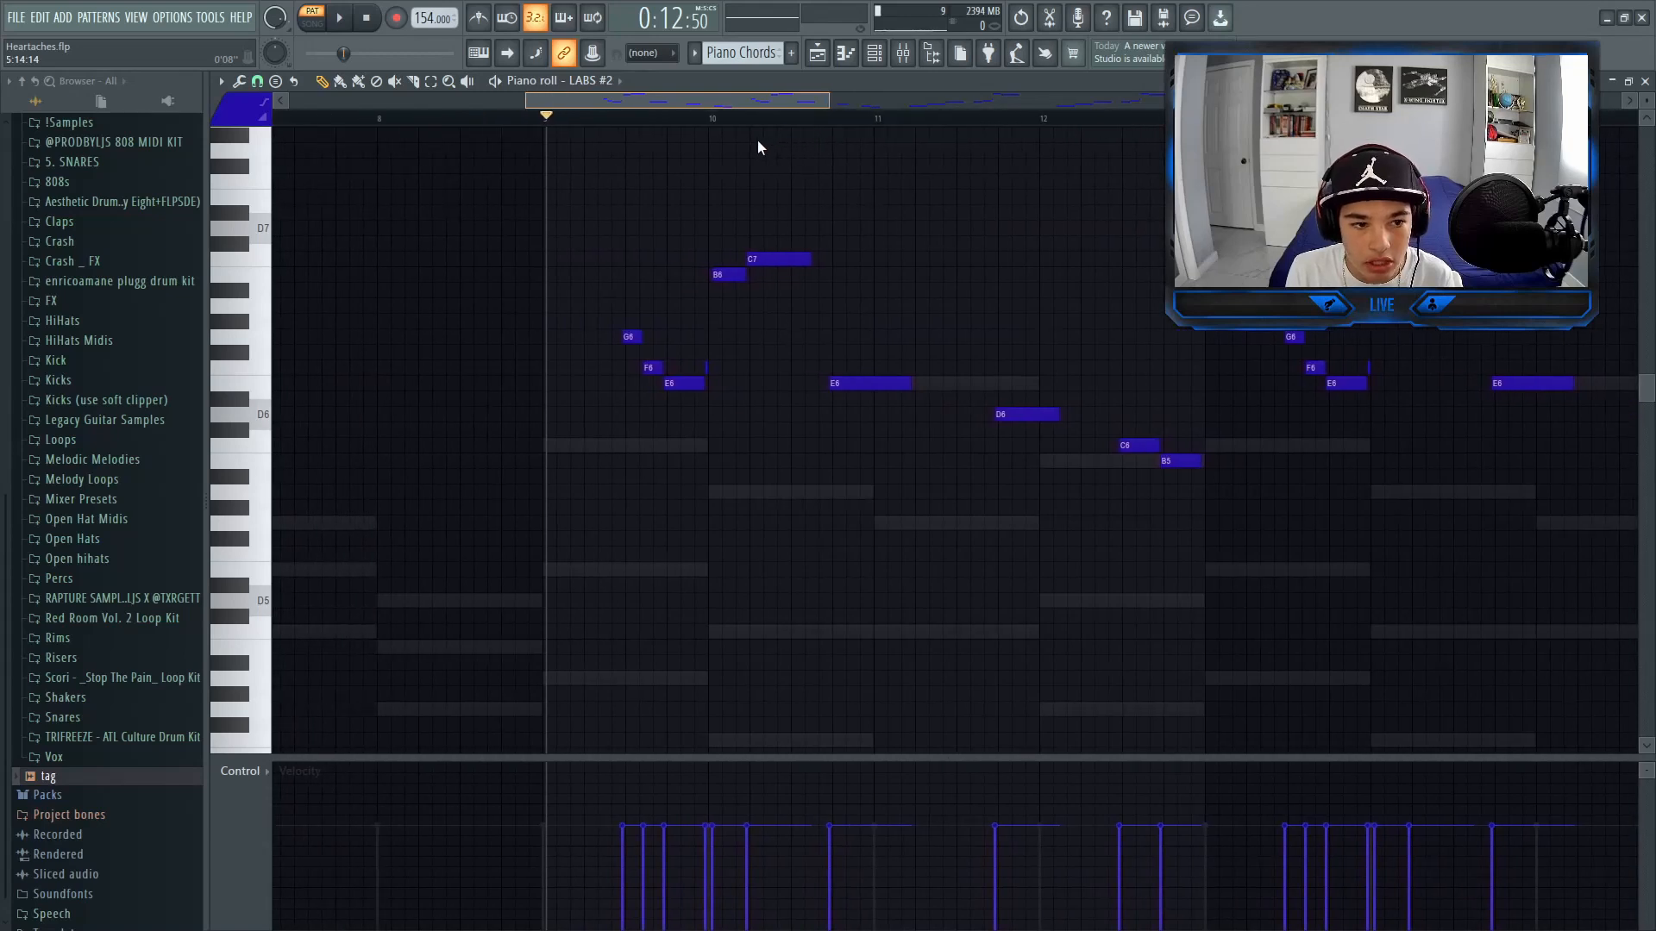
{"action": "left_click", "coordinate": [628, 124]}
{"action": "left_click", "coordinate": [632, 338]}
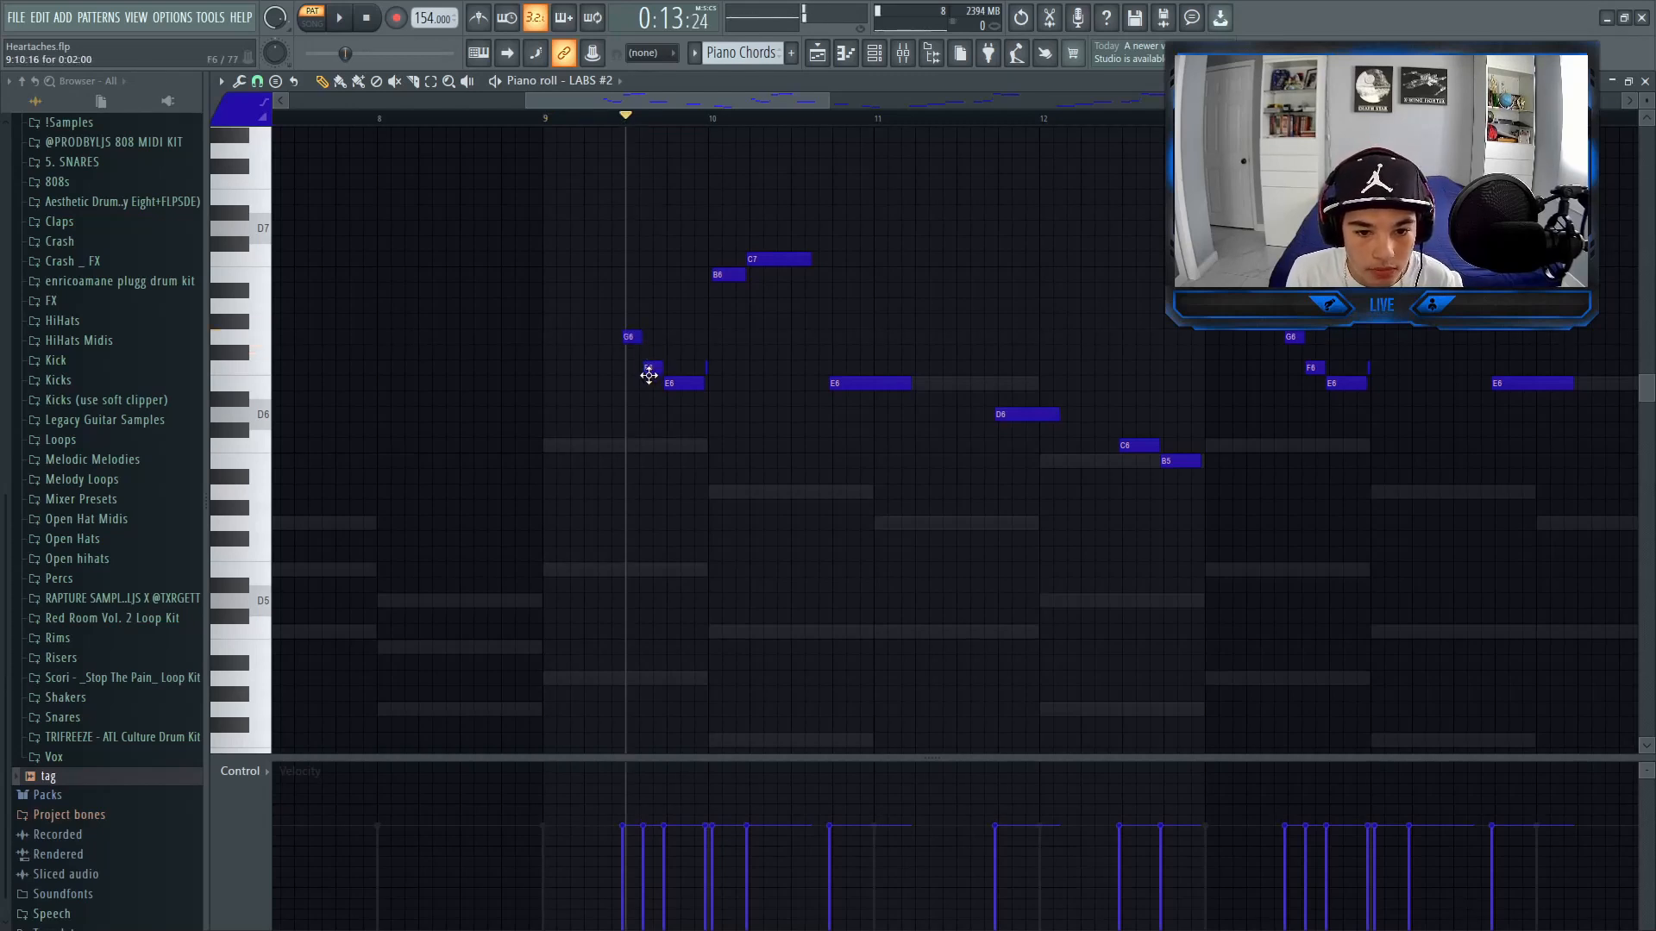
{"action": "left_click", "coordinate": [650, 371]}
{"action": "left_click", "coordinate": [684, 385]}
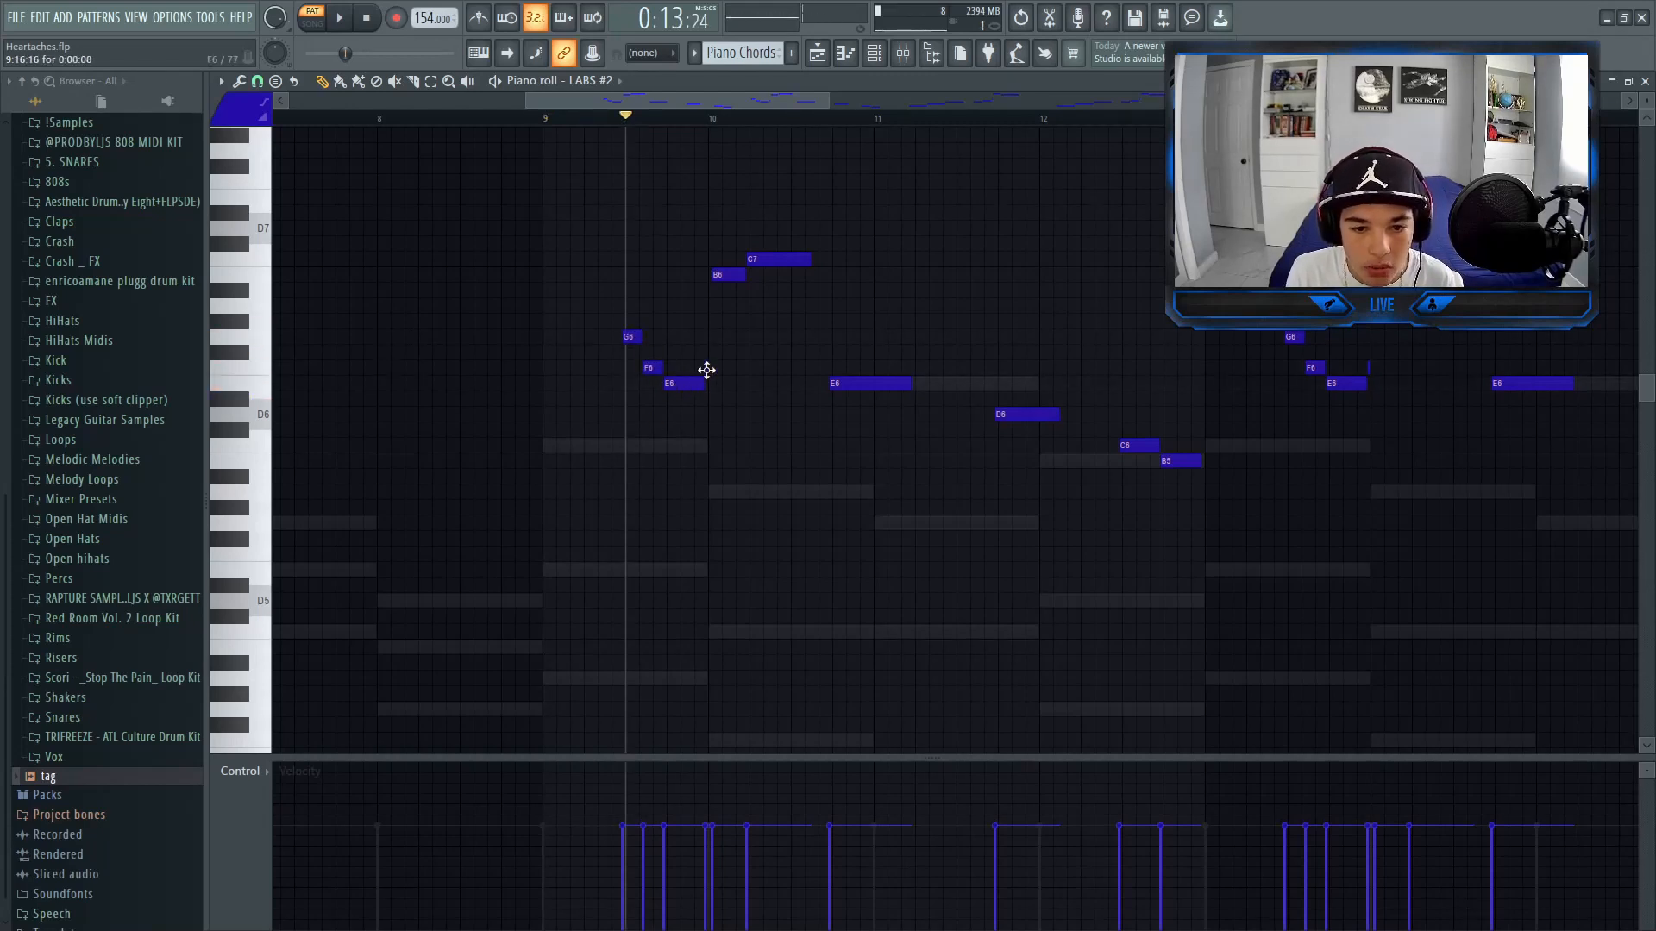
{"action": "left_click", "coordinate": [706, 370]}
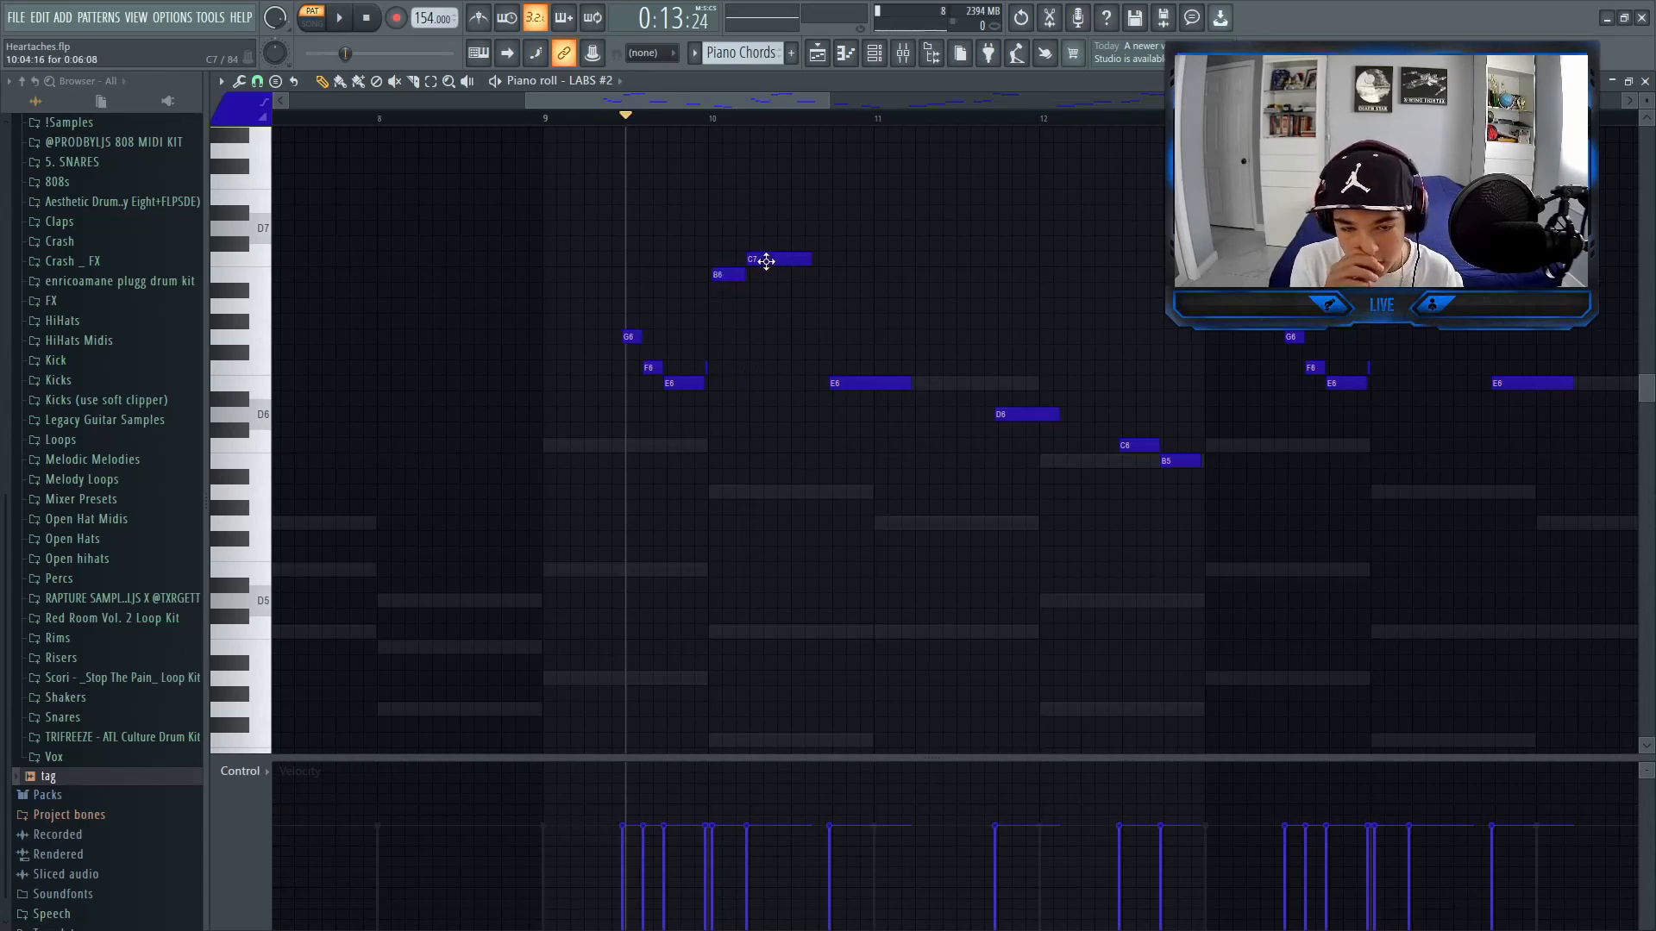
{"action": "left_click_drag", "start_coordinate": [738, 95], "coordinate": [758, 107]}
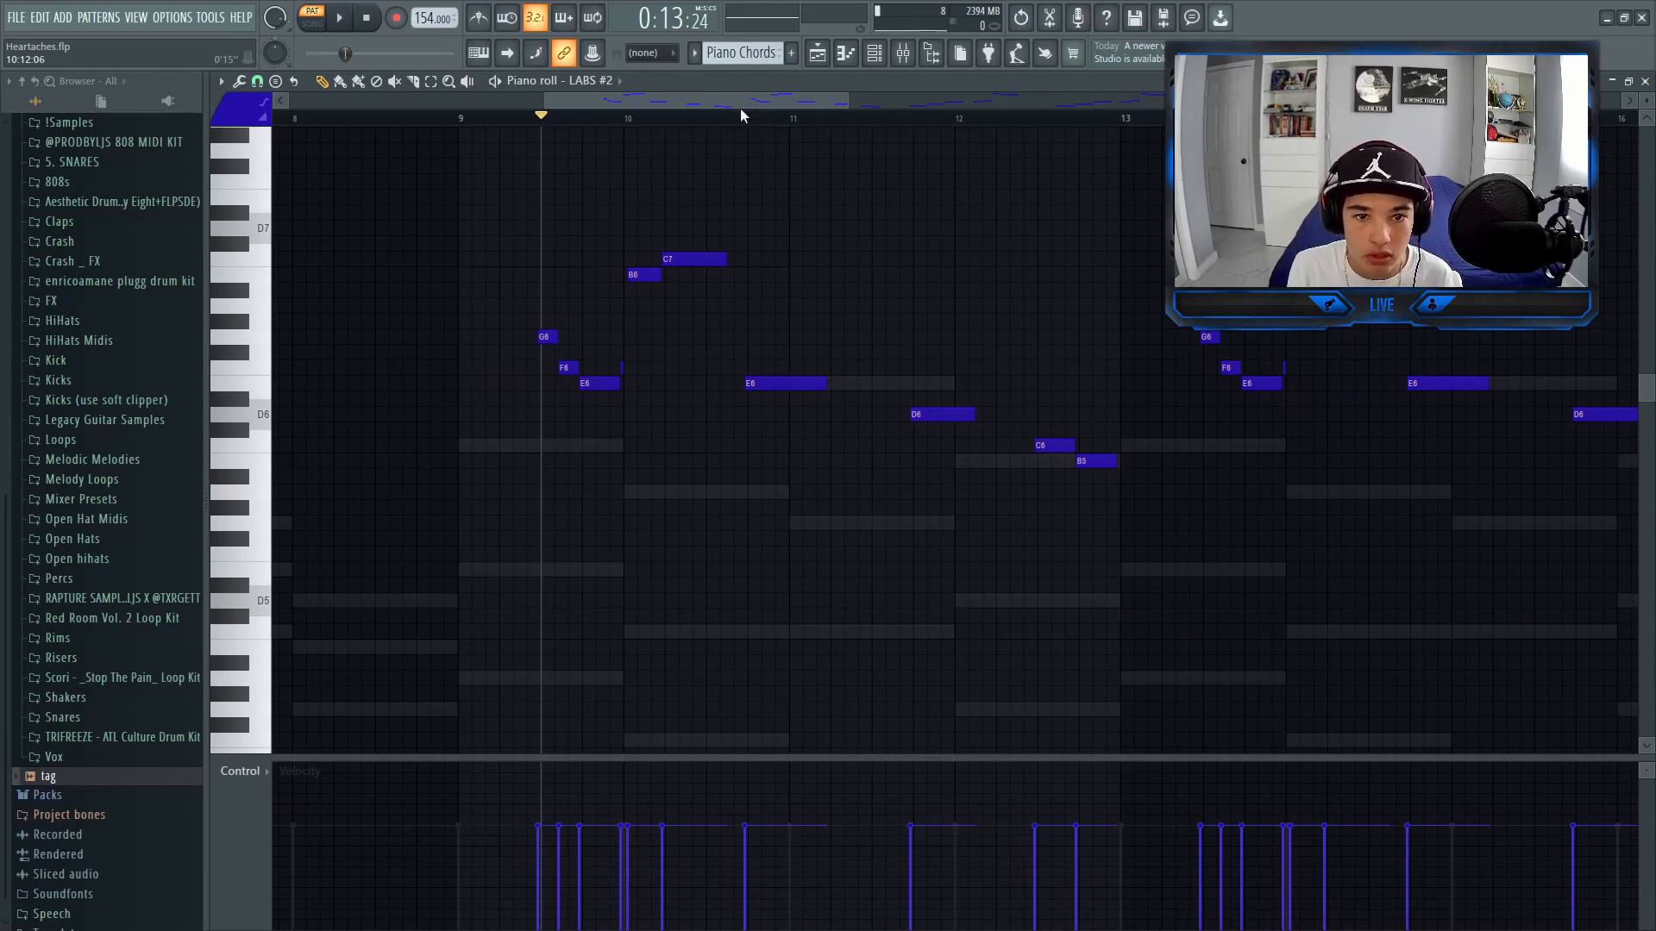
{"action": "left_click_drag", "start_coordinate": [739, 107], "coordinate": [724, 103]}
Examine the Fruity Parametric EQ 2 curve on the LABS mixer track.
{"action": "key", "text": "F5"}
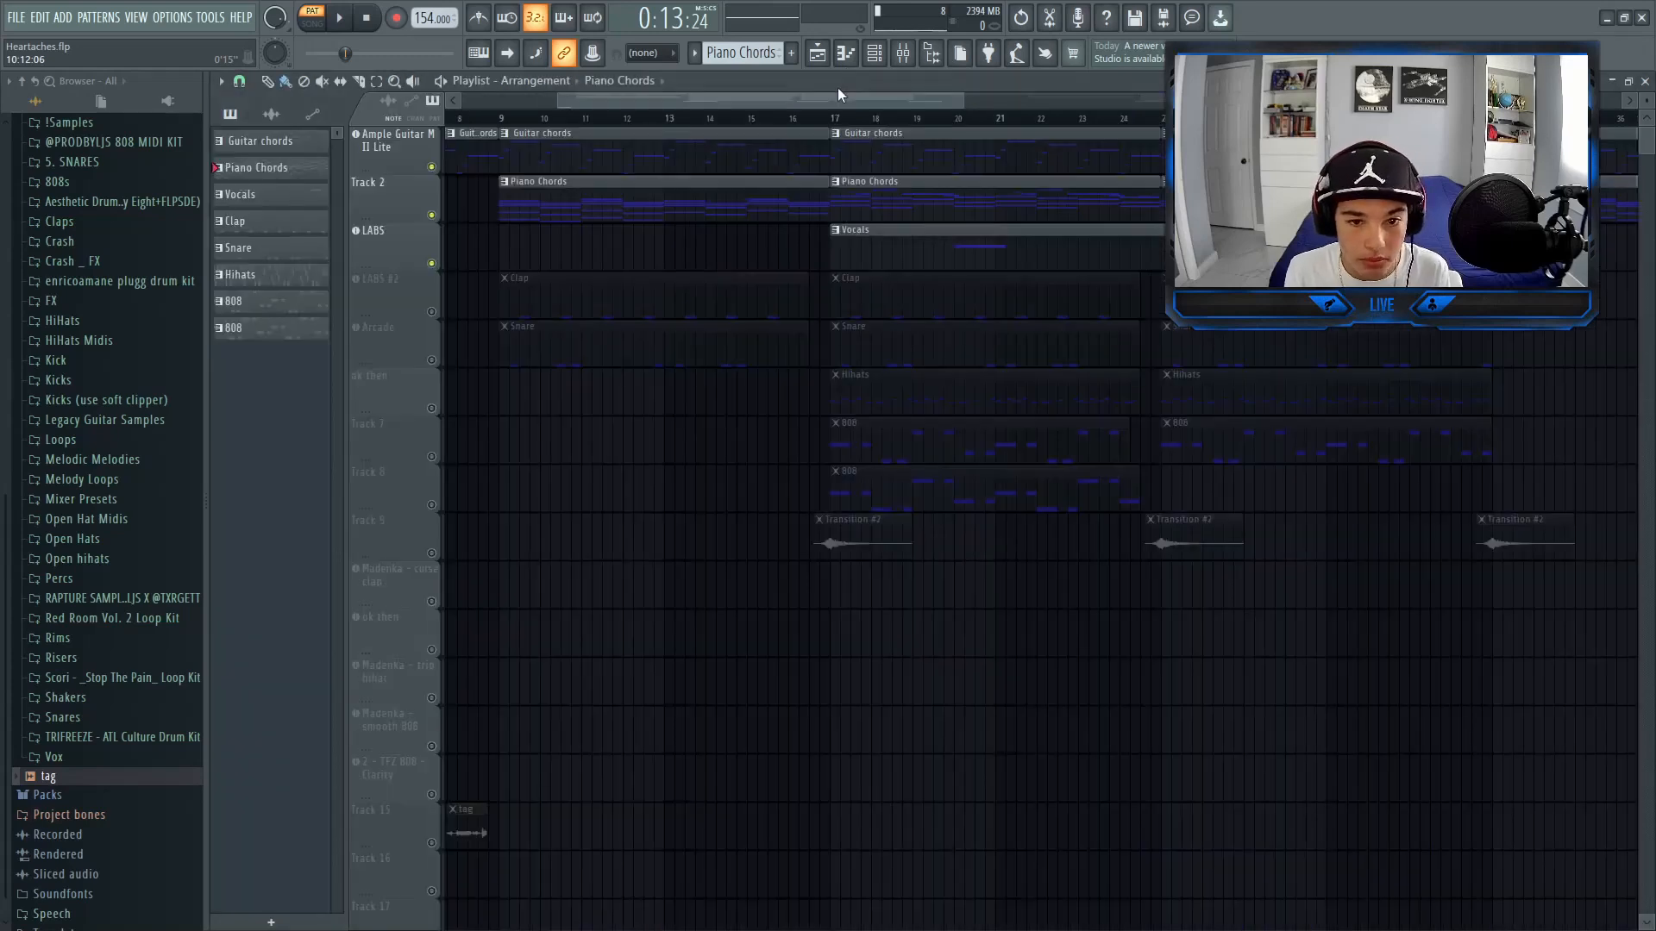
{"action": "left_click", "coordinate": [902, 53]}
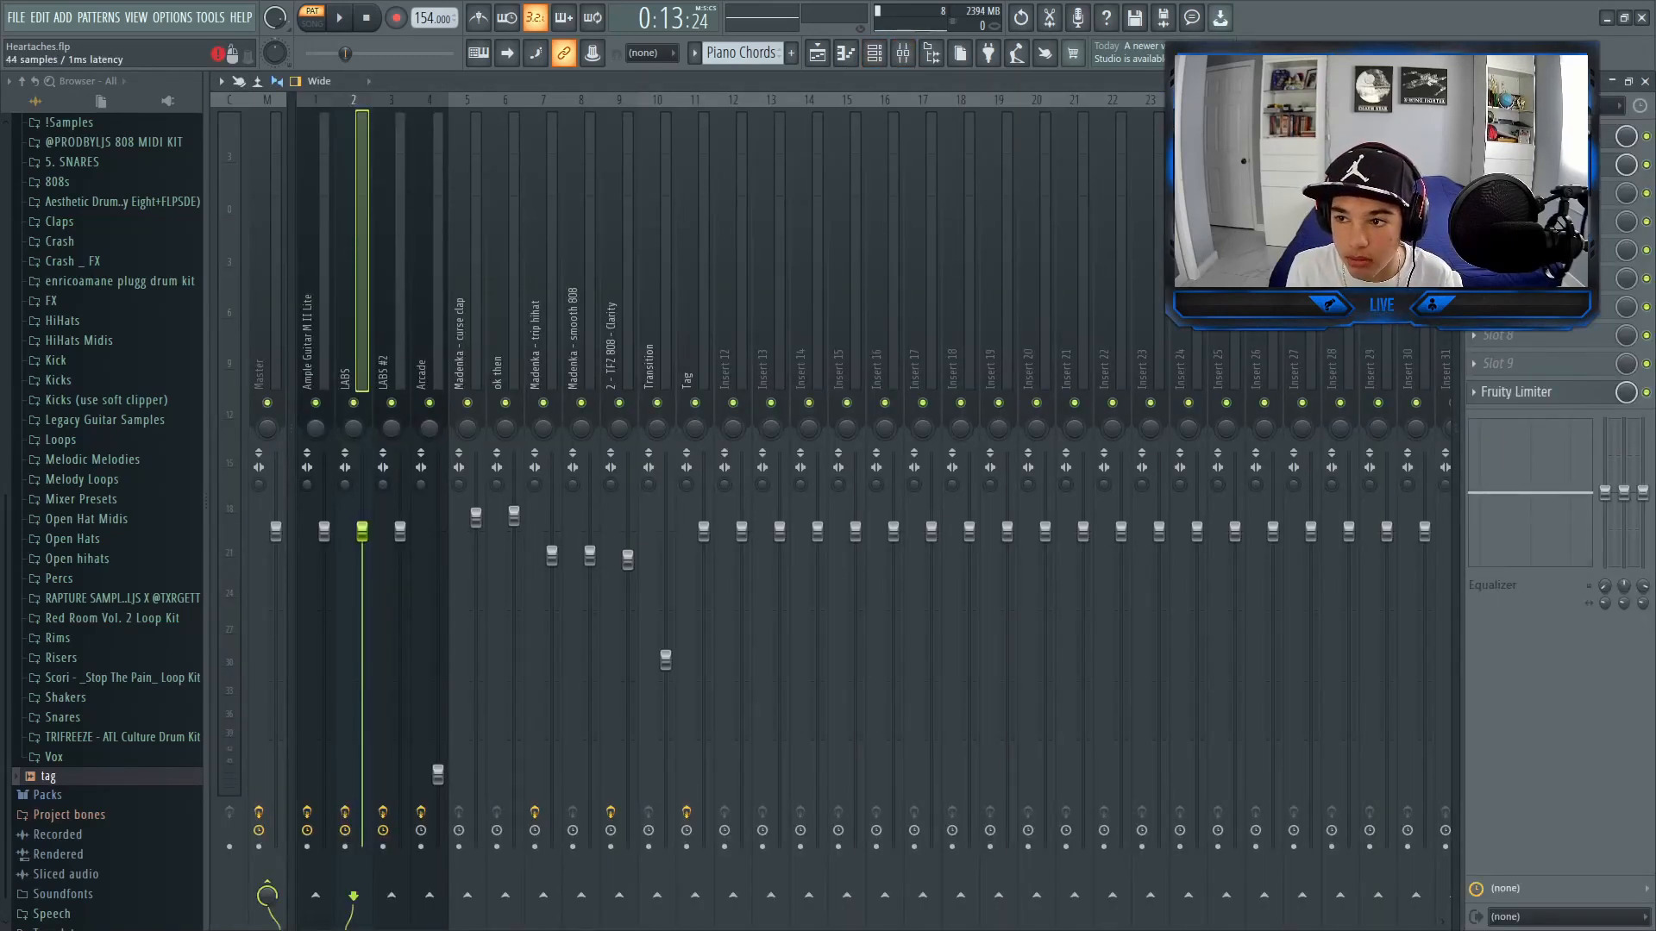
{"action": "left_click", "coordinate": [1522, 136]}
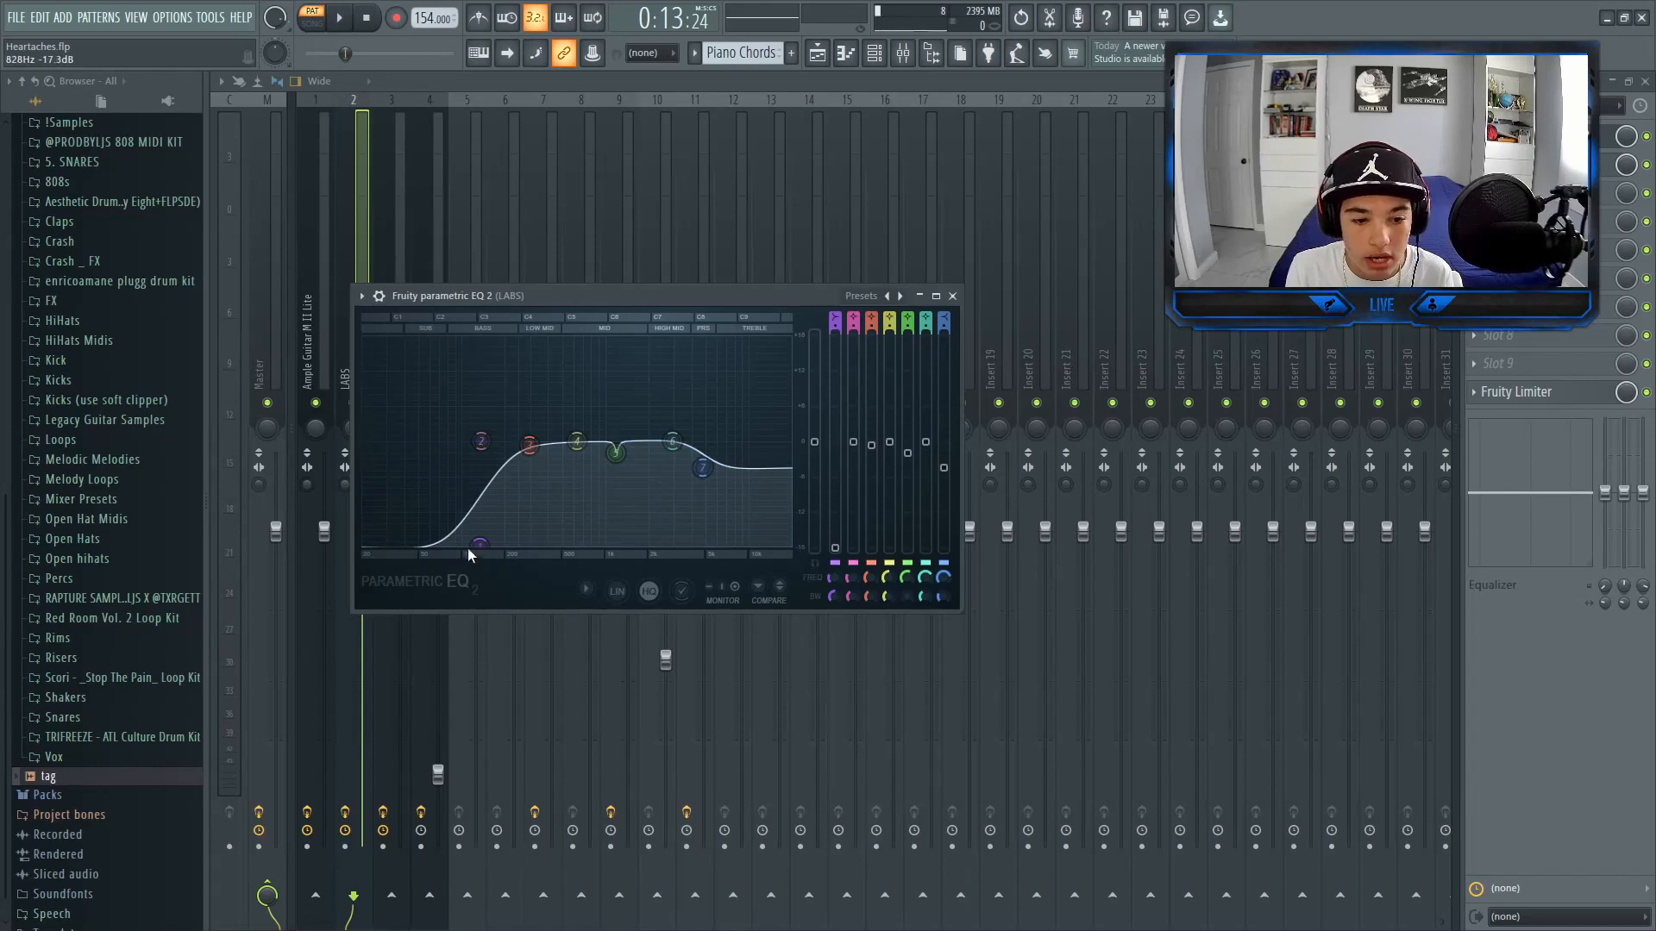
{"action": "left_click", "coordinate": [953, 297]}
Examine the Fruity Parametric EQ 2 curve and Fruity Reeverb 2 settings on the LABS #2 mixer track.
{"action": "left_click", "coordinate": [403, 359]}
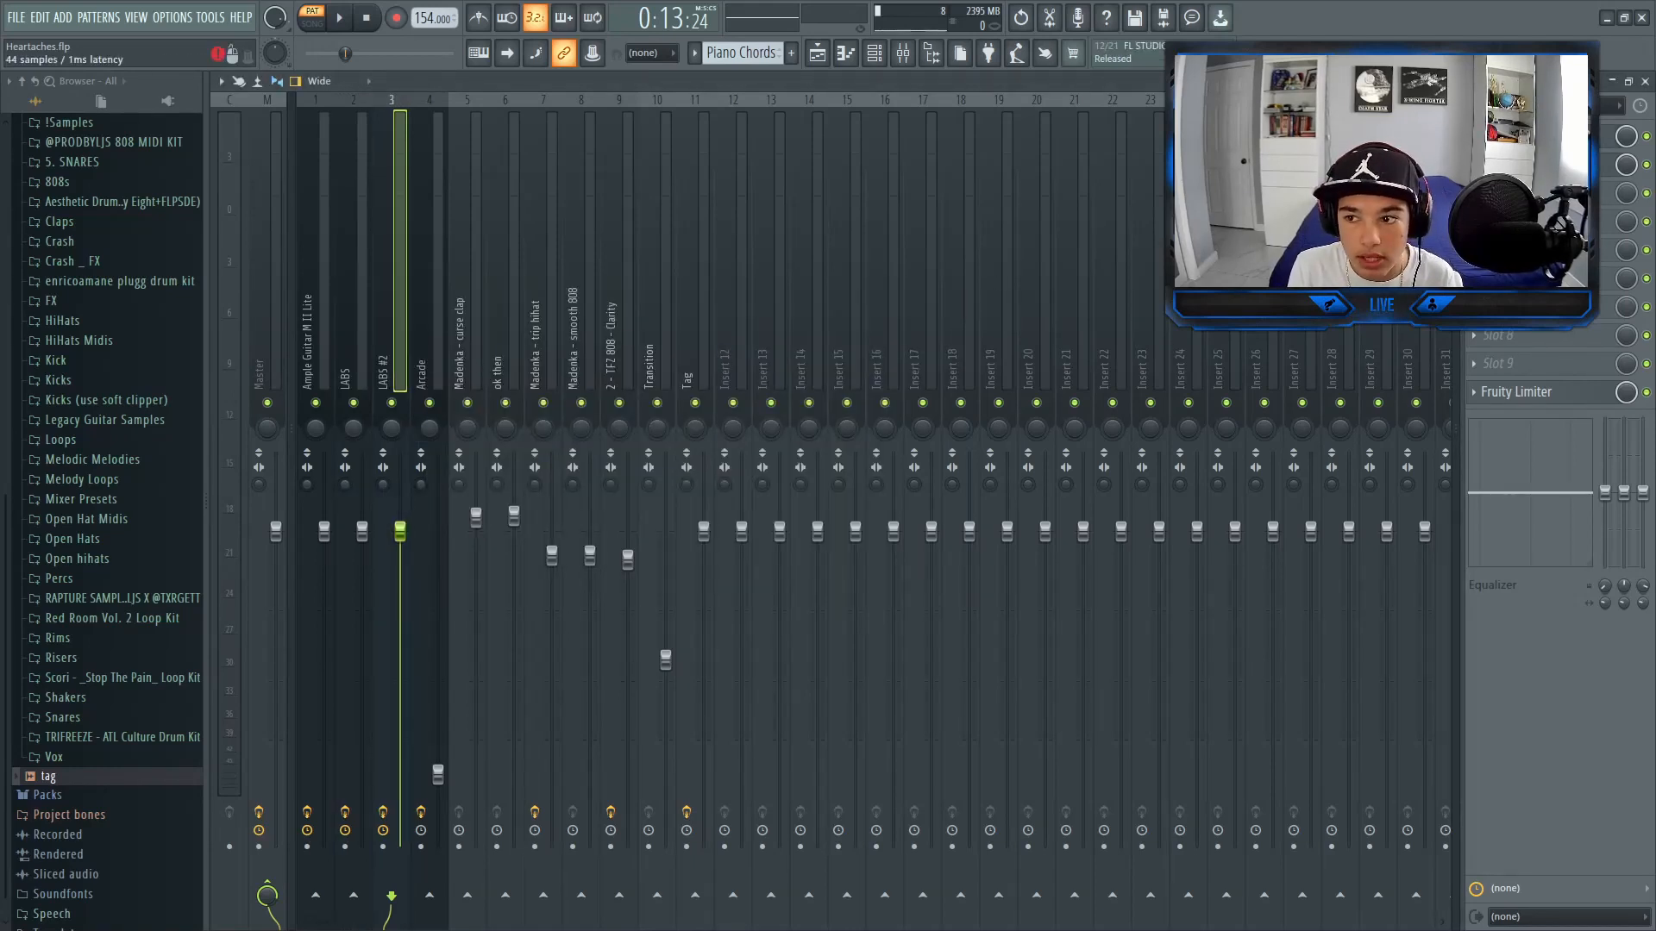
{"action": "left_click", "coordinate": [1522, 136]}
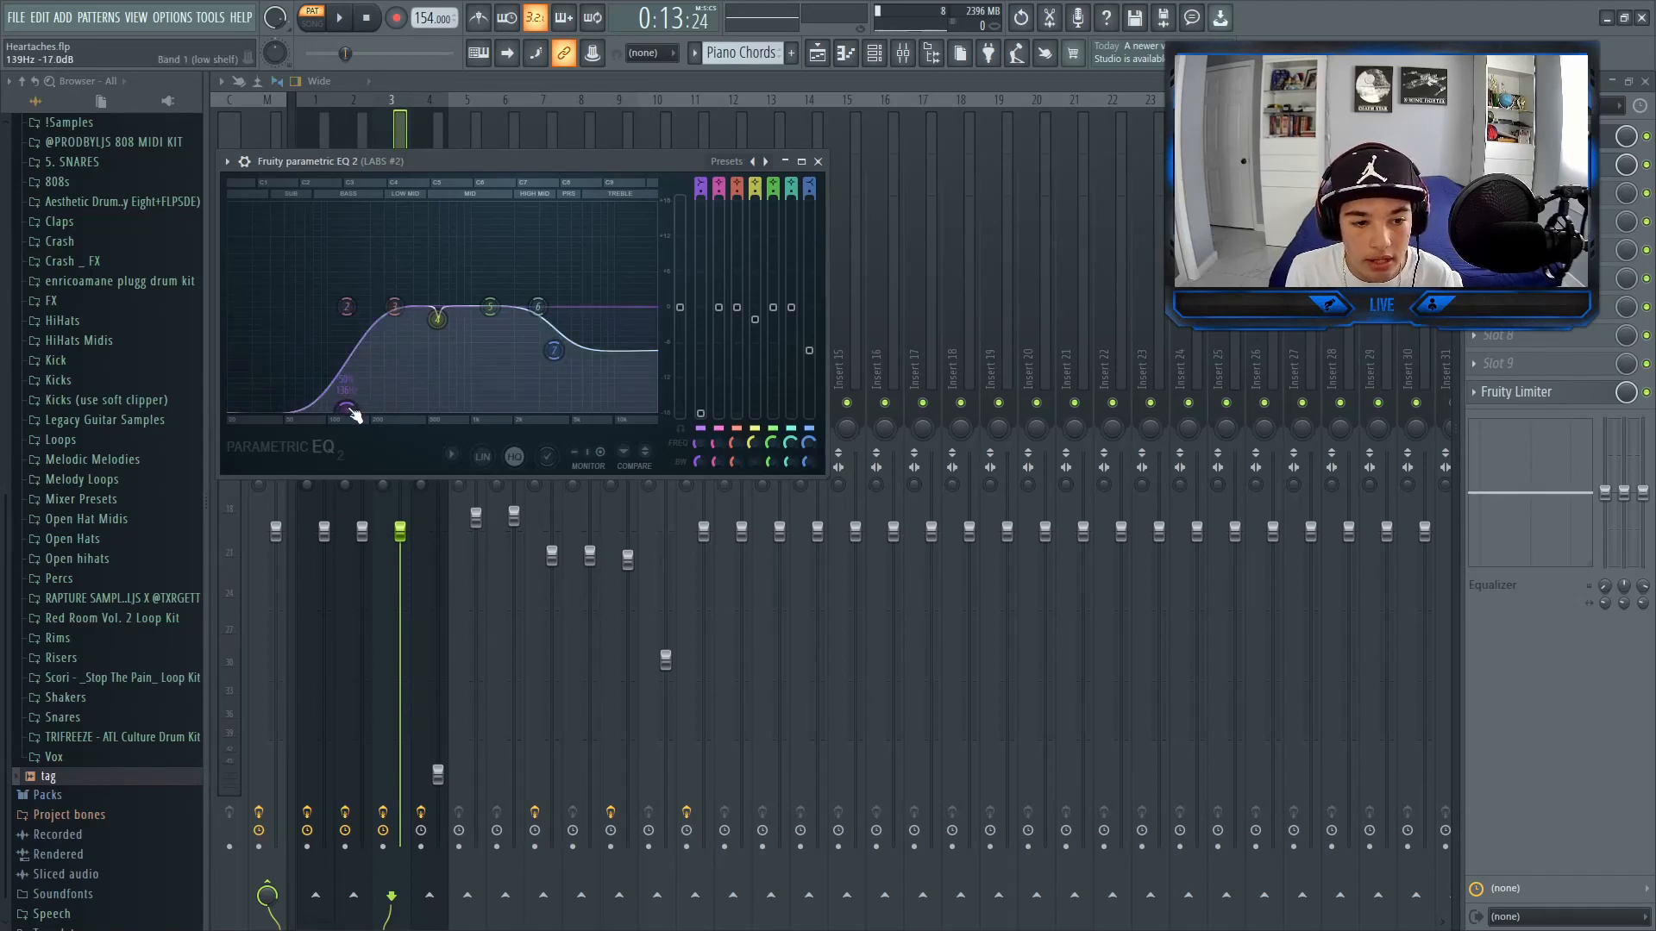
{"action": "left_click", "coordinate": [818, 162]}
{"action": "left_click", "coordinate": [1522, 164]}
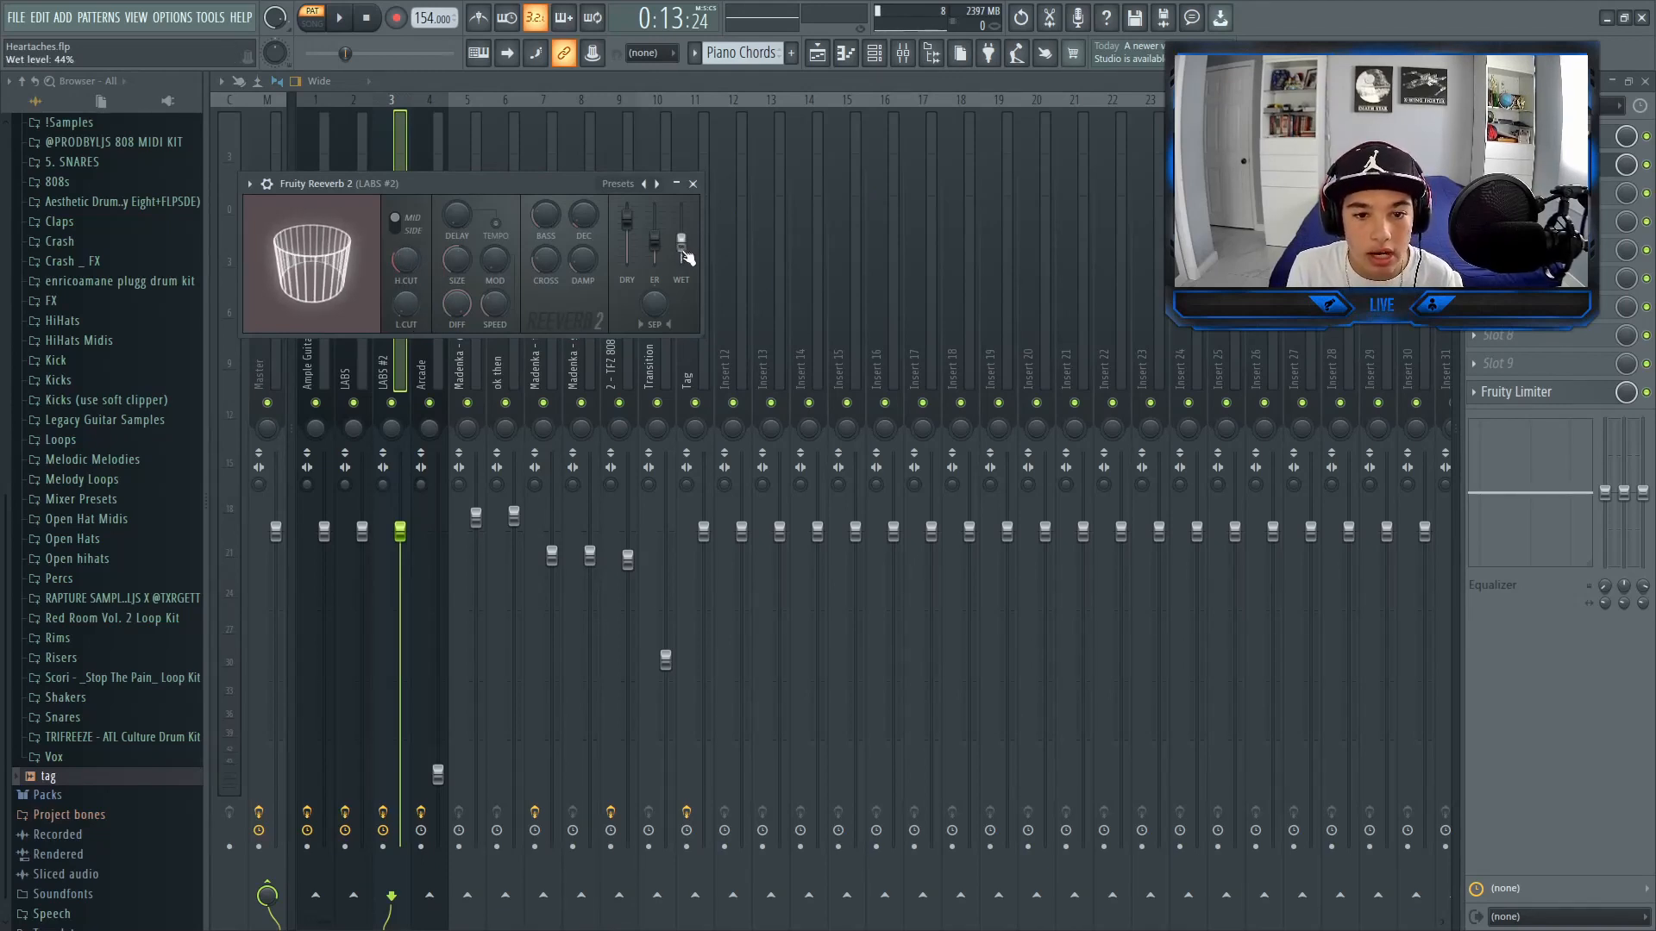
{"action": "left_click", "coordinate": [693, 183]}
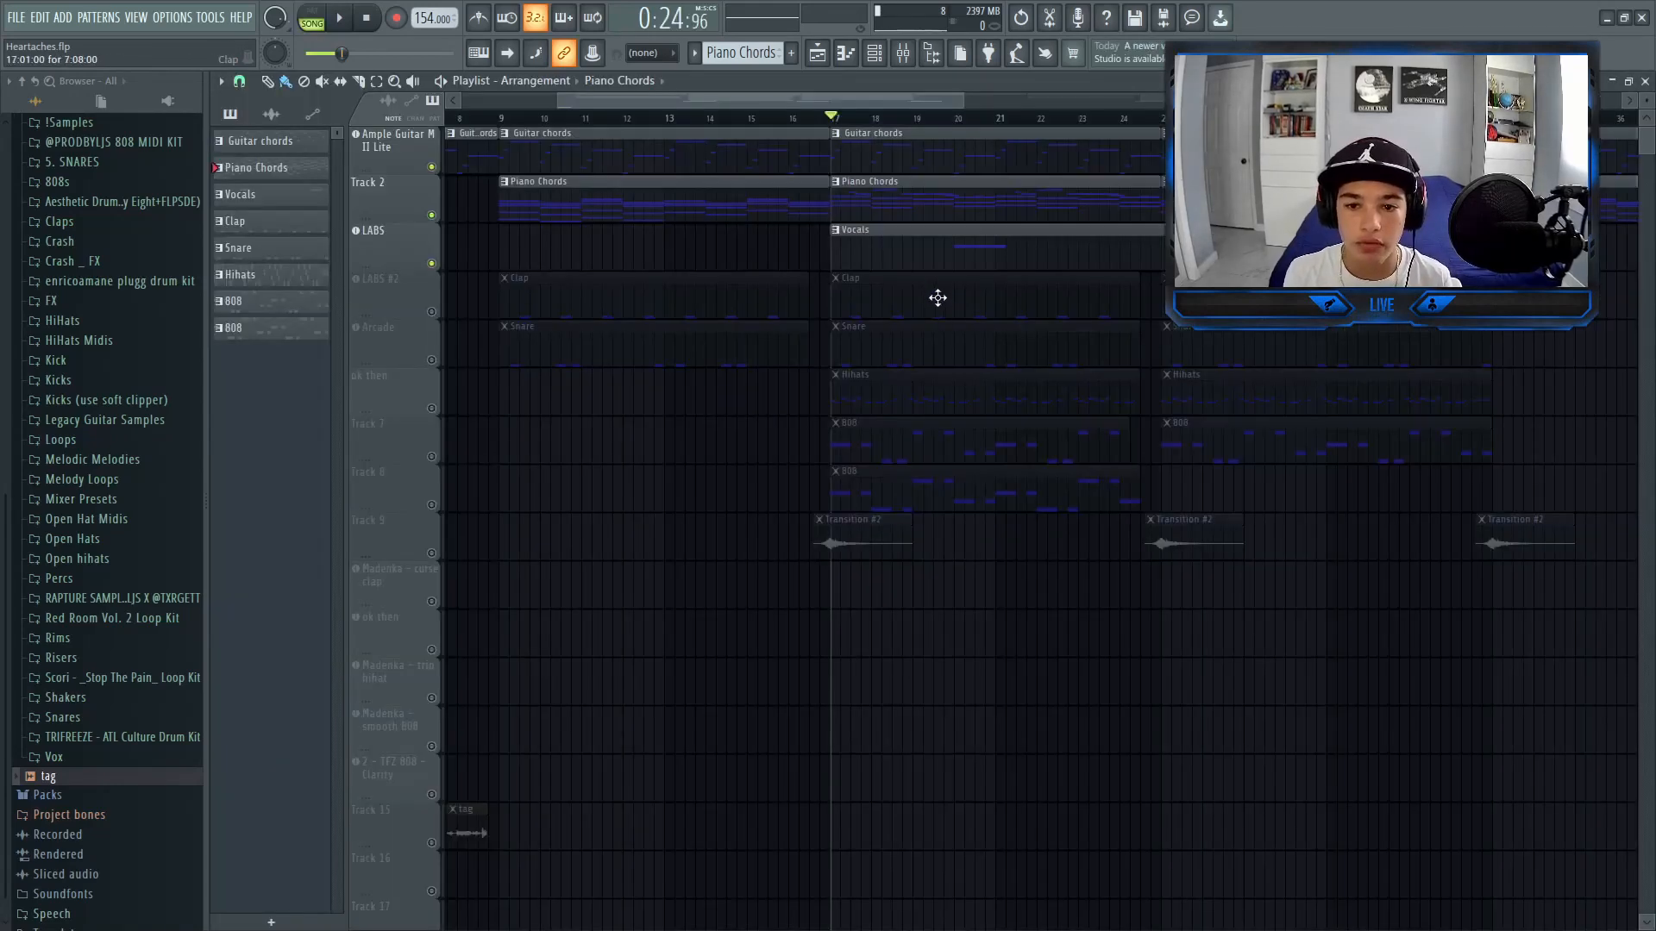
Open the Vocals clip at bar 17 in the piano roll and clear its time selection.
{"action": "double_click", "coordinate": [906, 261]}
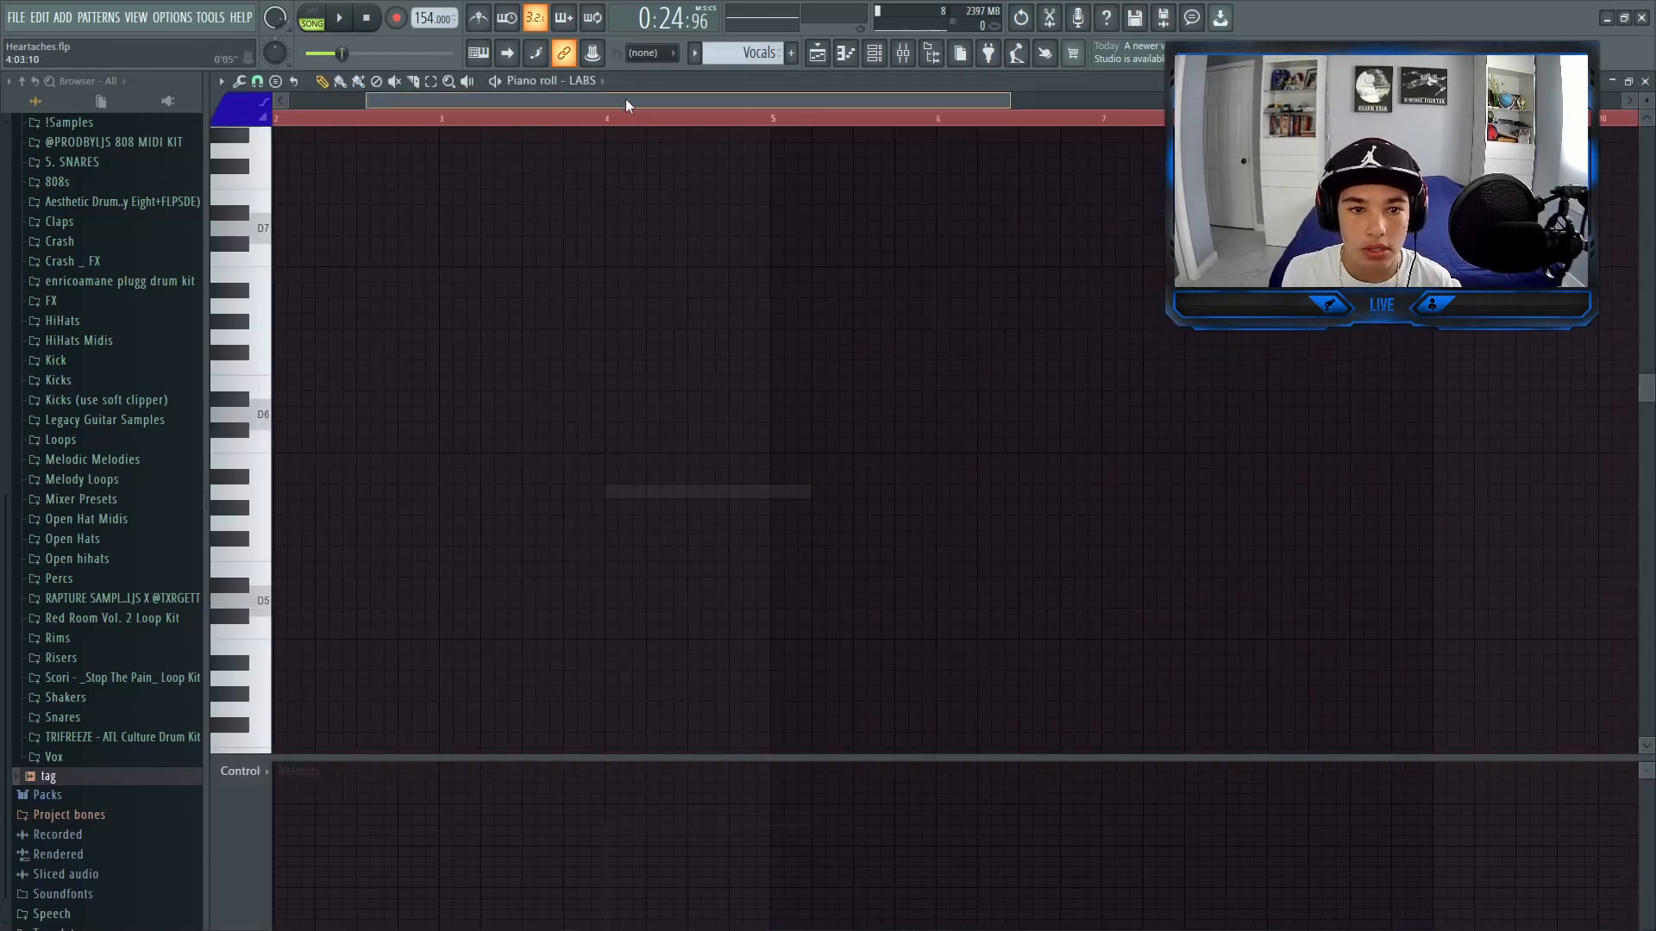
{"action": "left_click", "coordinate": [447, 122], "text": "ctrl"}
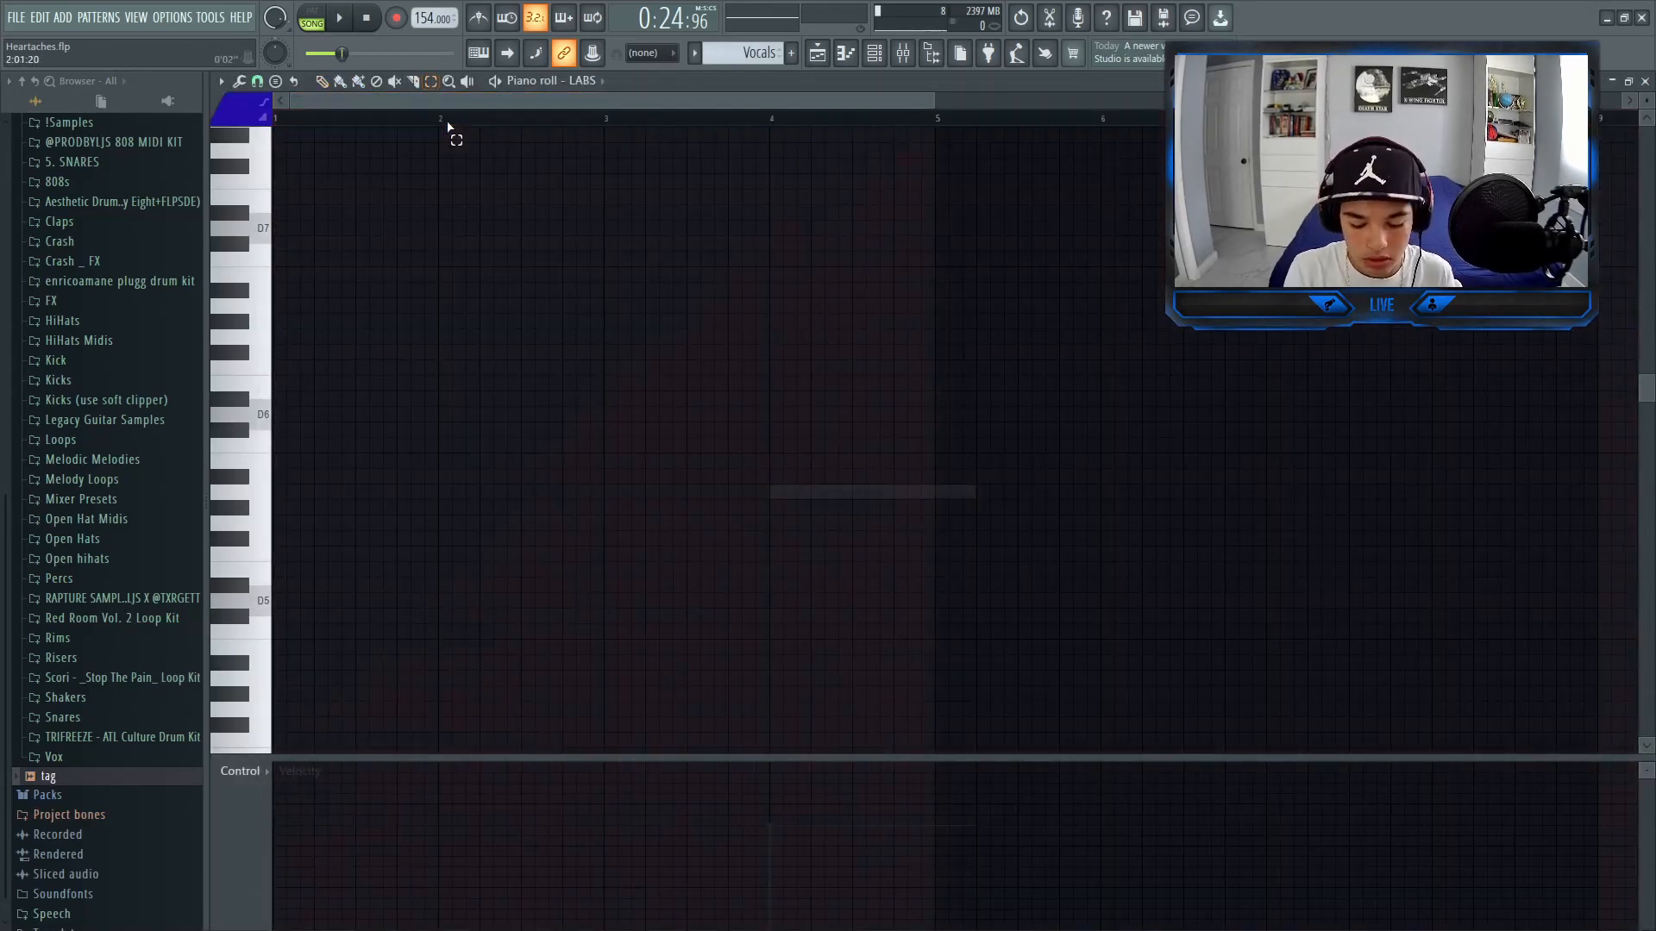
Examine the Uncertain preset loaded in the Arcade channel, and close the instrument and the channel rack.
{"action": "left_click", "coordinate": [873, 53]}
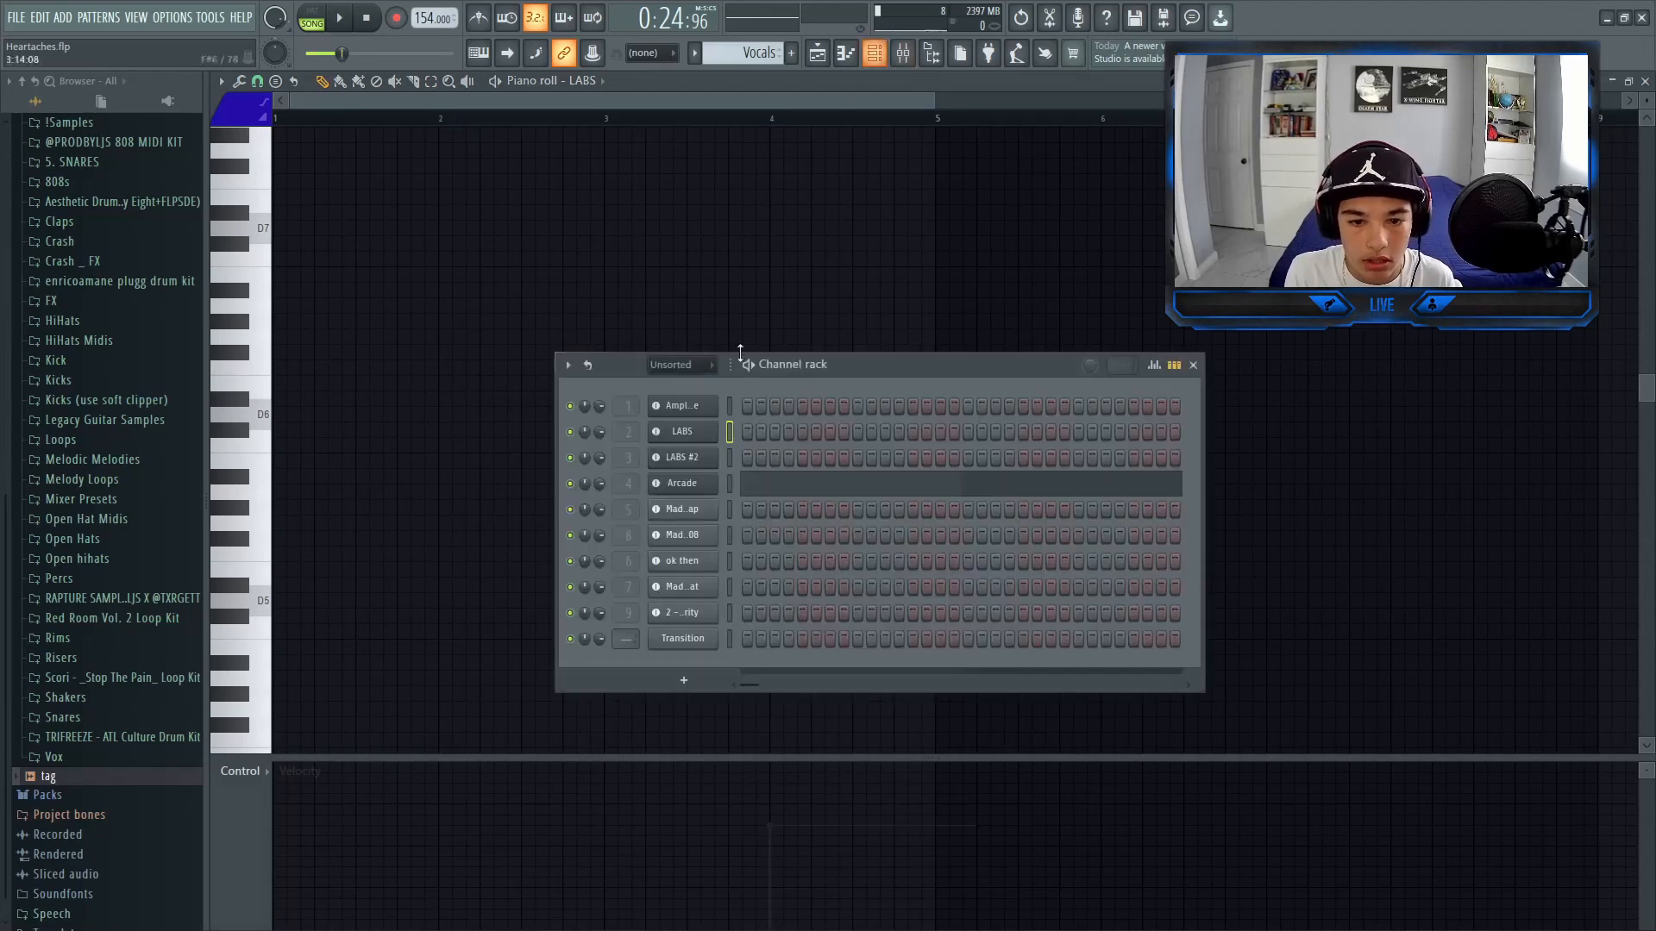
{"action": "left_click", "coordinate": [689, 489]}
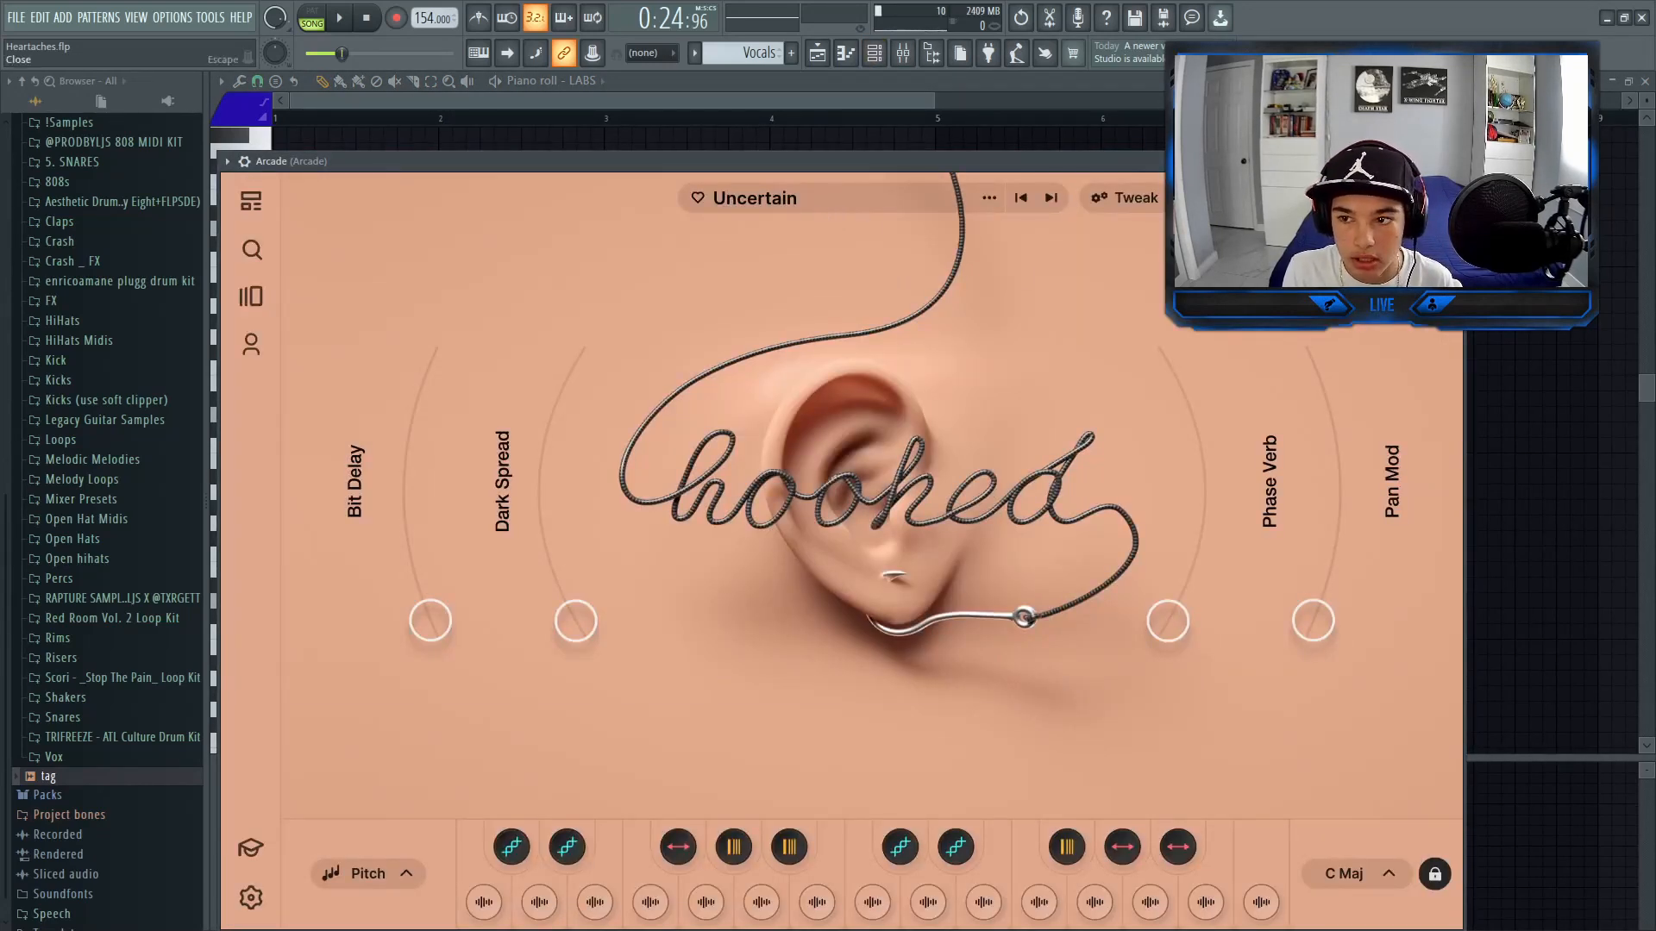
{"action": "left_click", "coordinate": [1456, 161]}
{"action": "left_click", "coordinate": [1195, 364]}
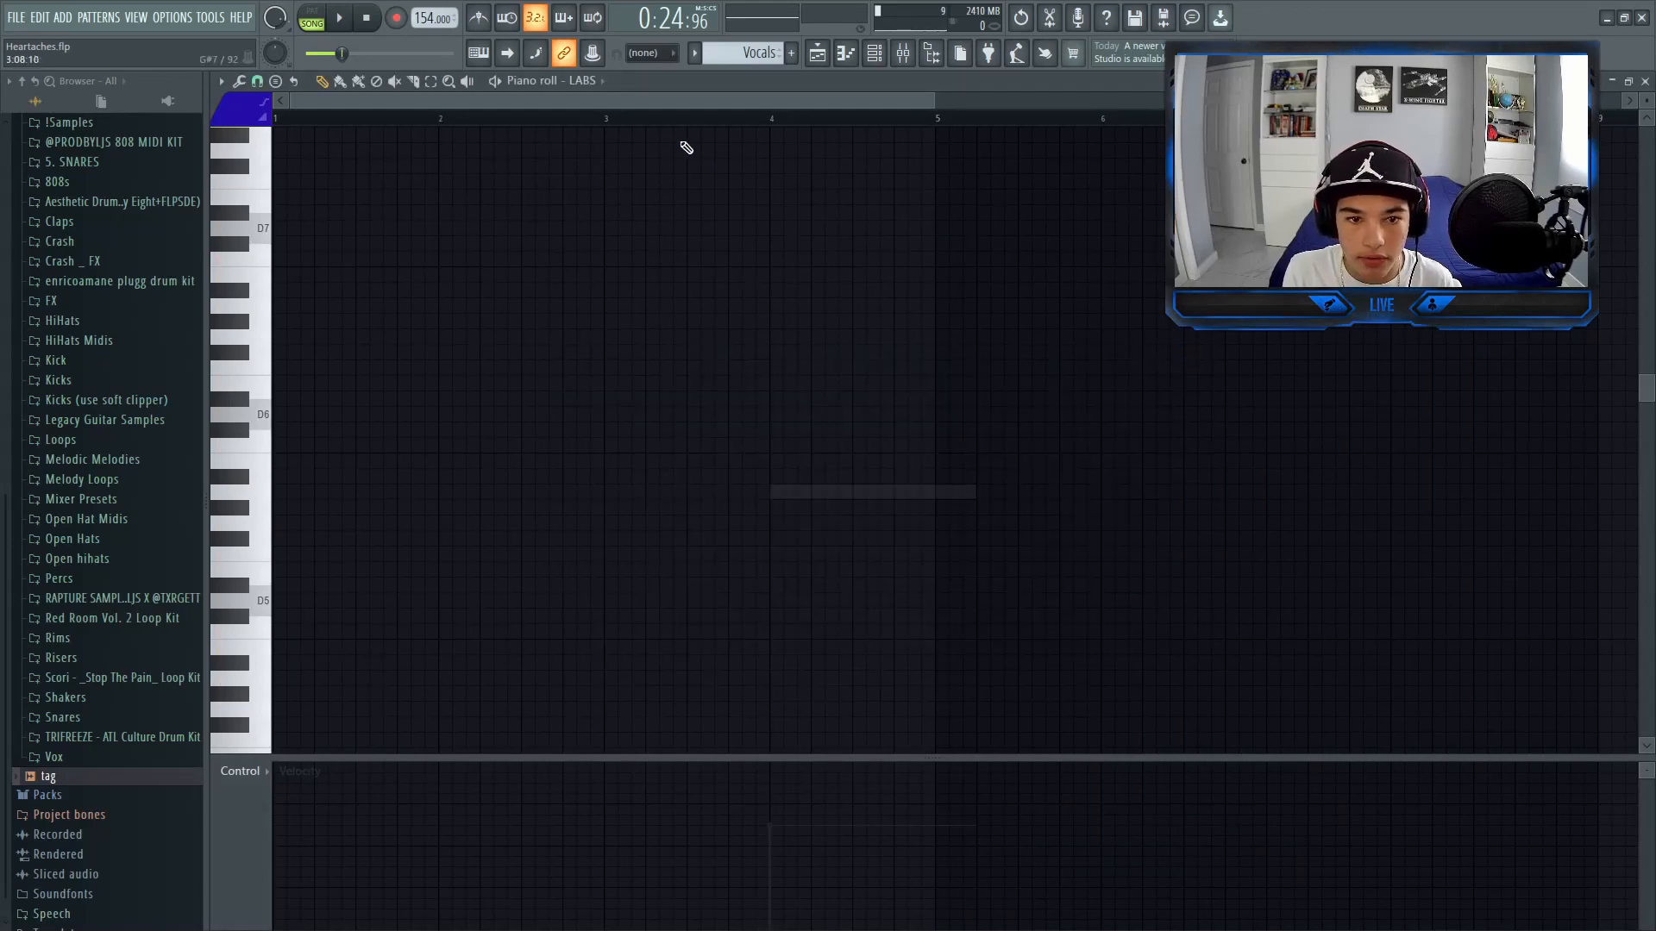
Switch the piano roll to the Arcade channel's vocal notes and set playback to pattern mode.
{"action": "left_click", "coordinate": [595, 80]}
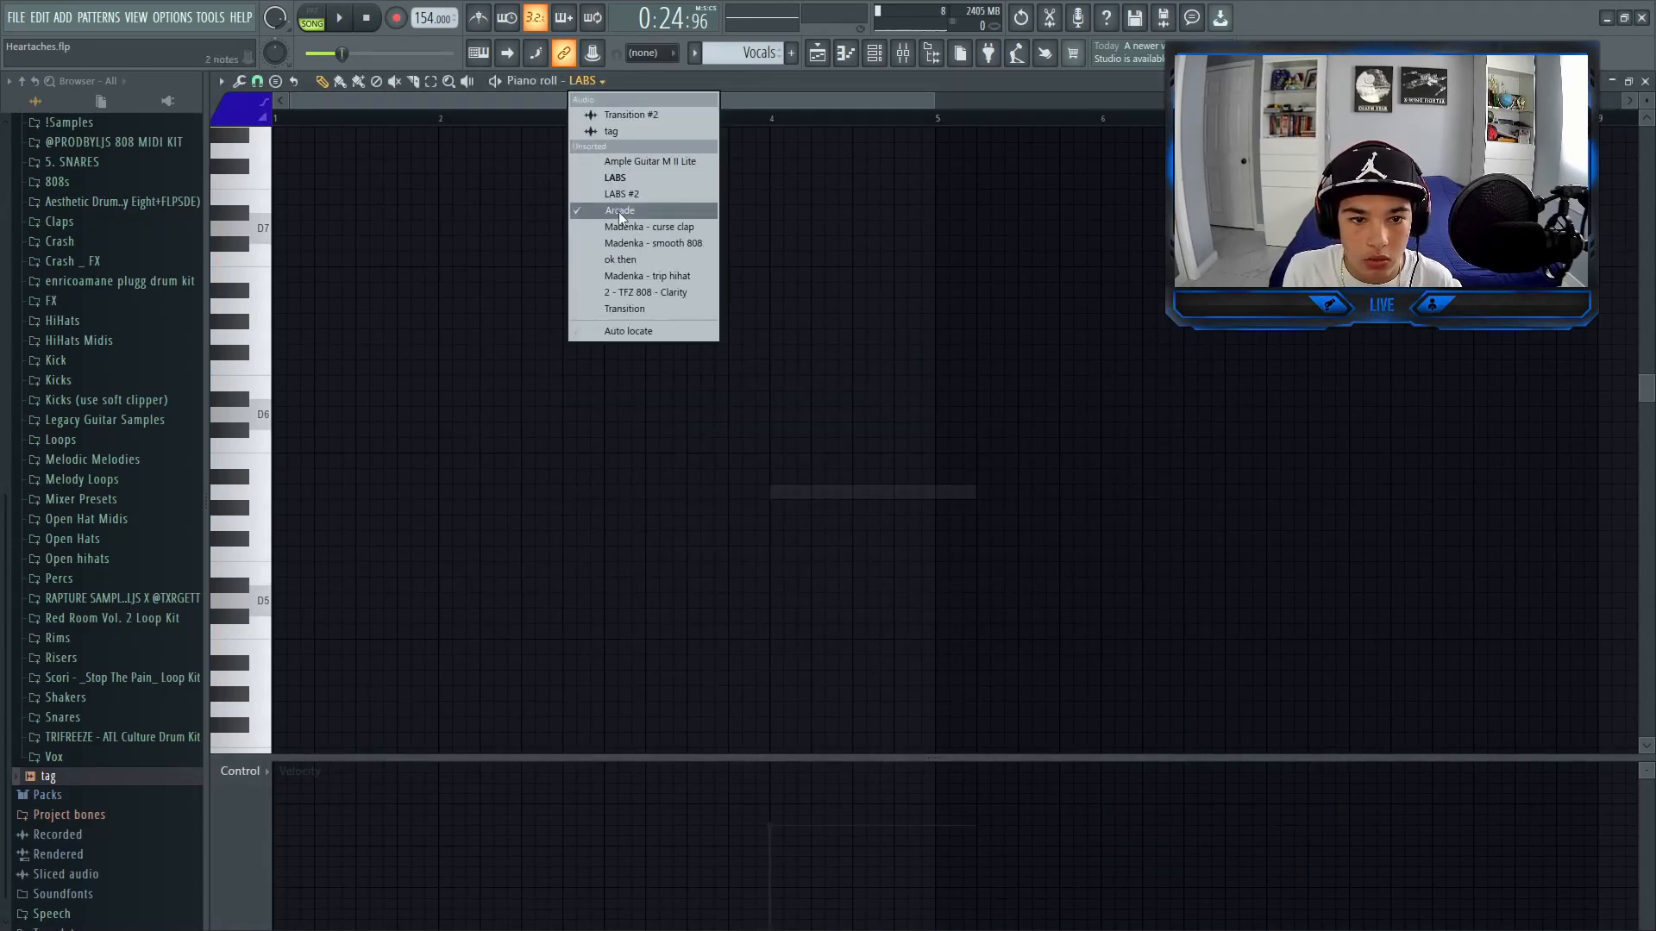
{"action": "left_click", "coordinate": [618, 211]}
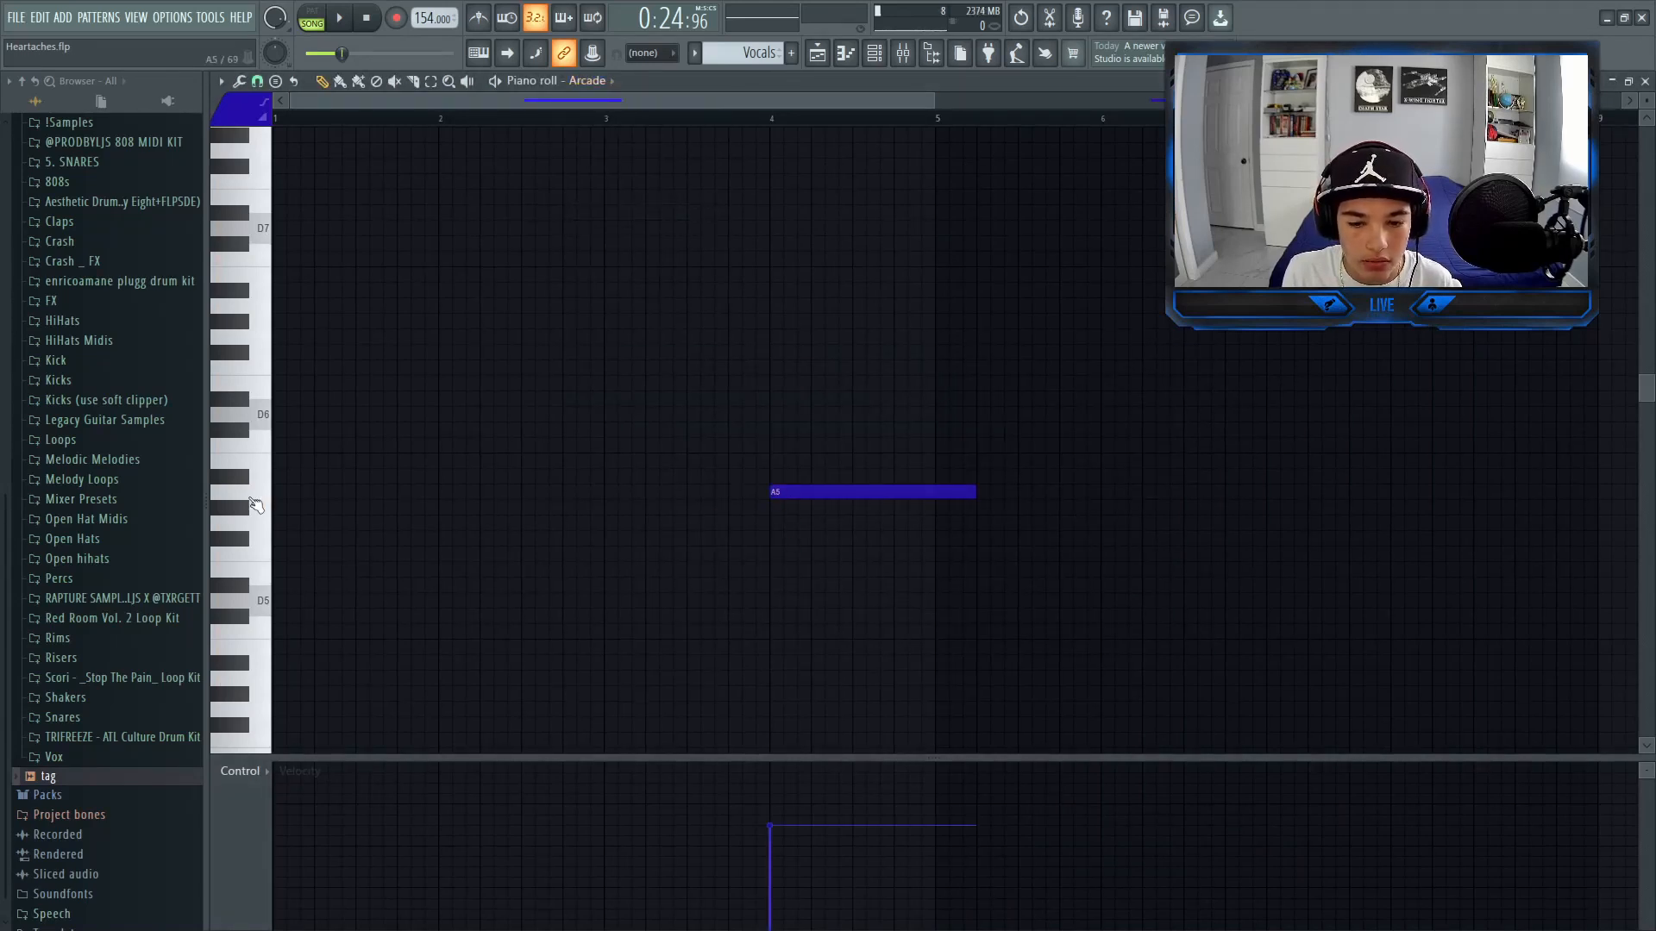
{"action": "key", "text": "l"}
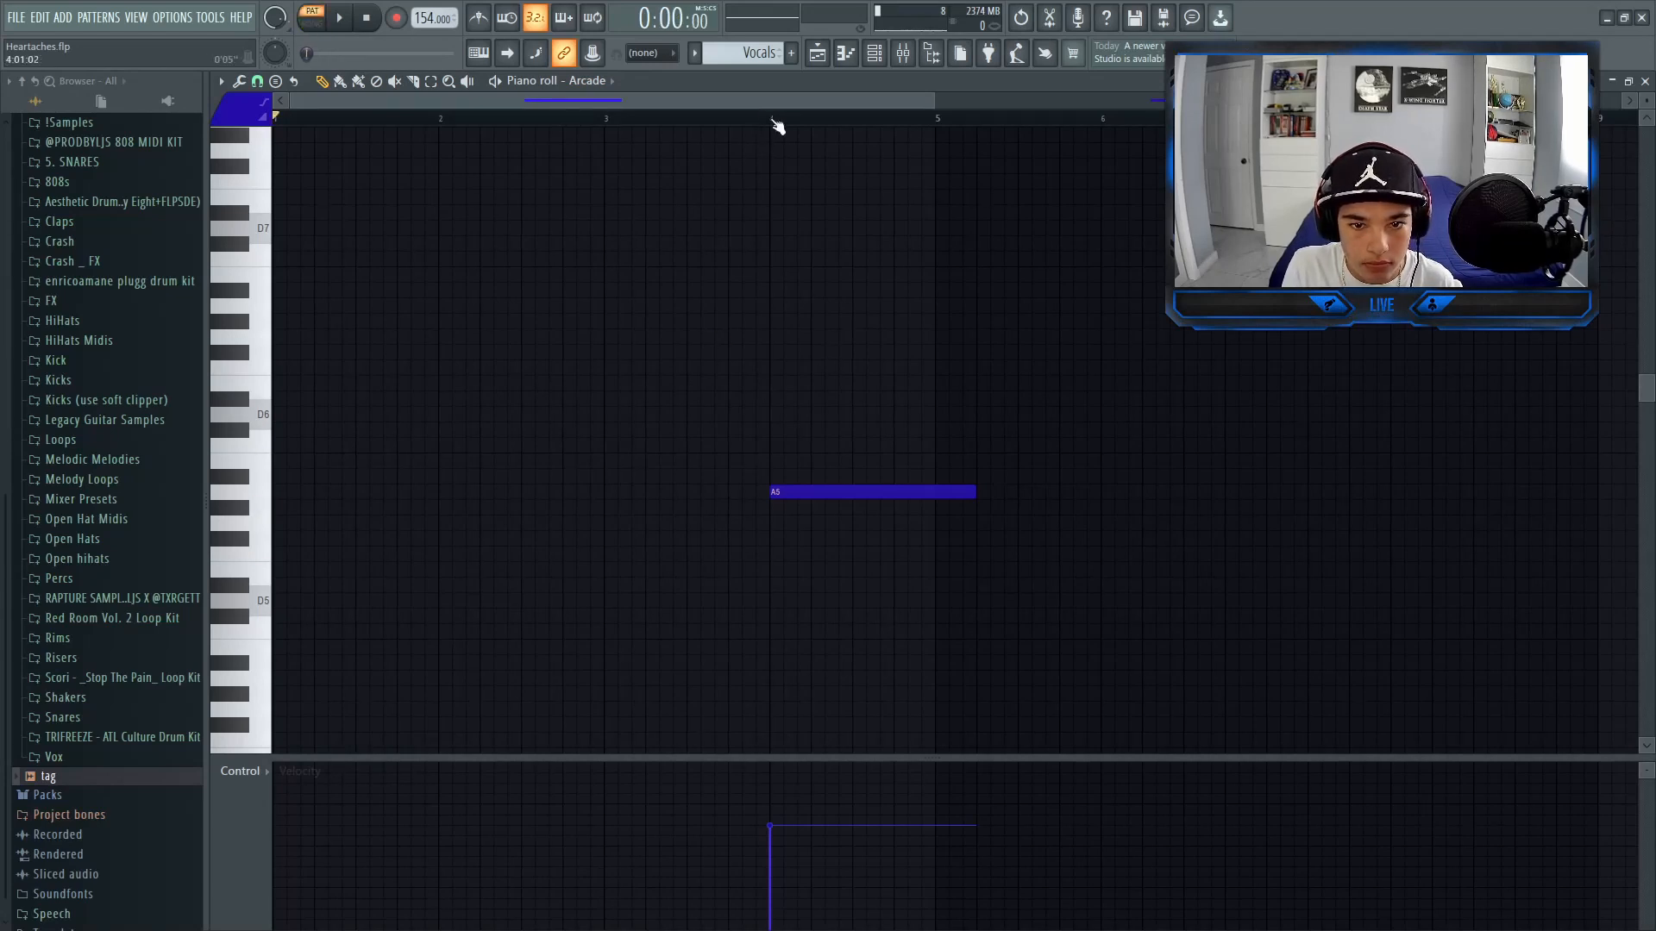
Play back the Arcade vocal notes in the Vocals pattern from bar 4, and stop playback.
{"action": "left_click", "coordinate": [776, 126]}
{"action": "key", "text": "space"}
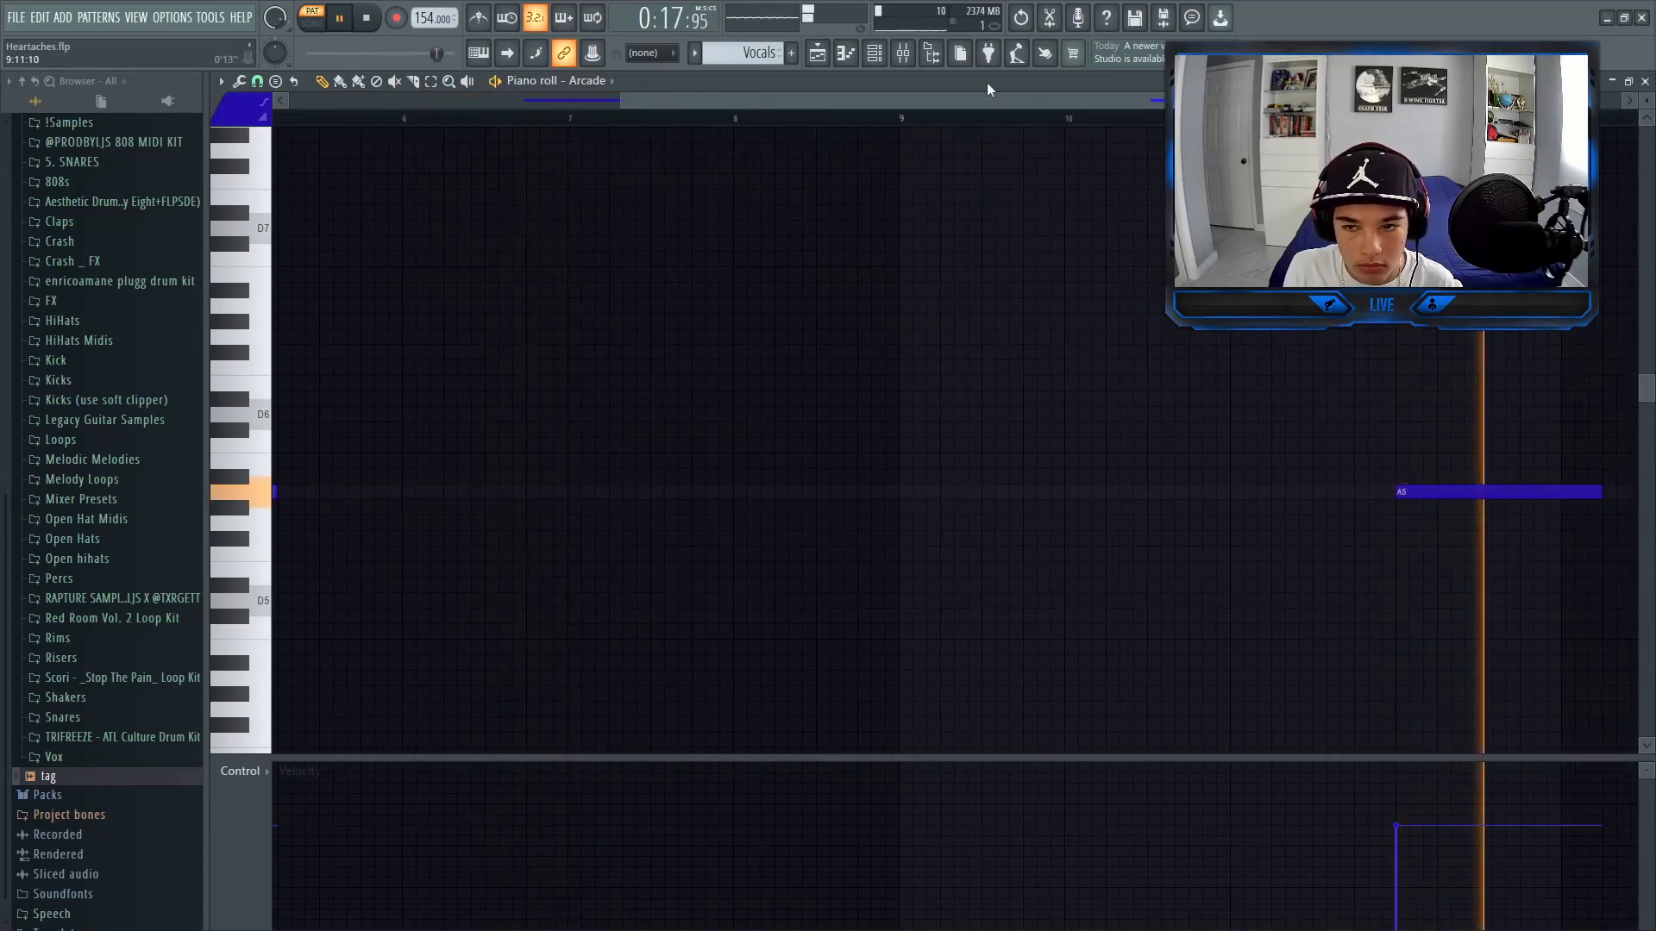
{"action": "key", "text": "space"}
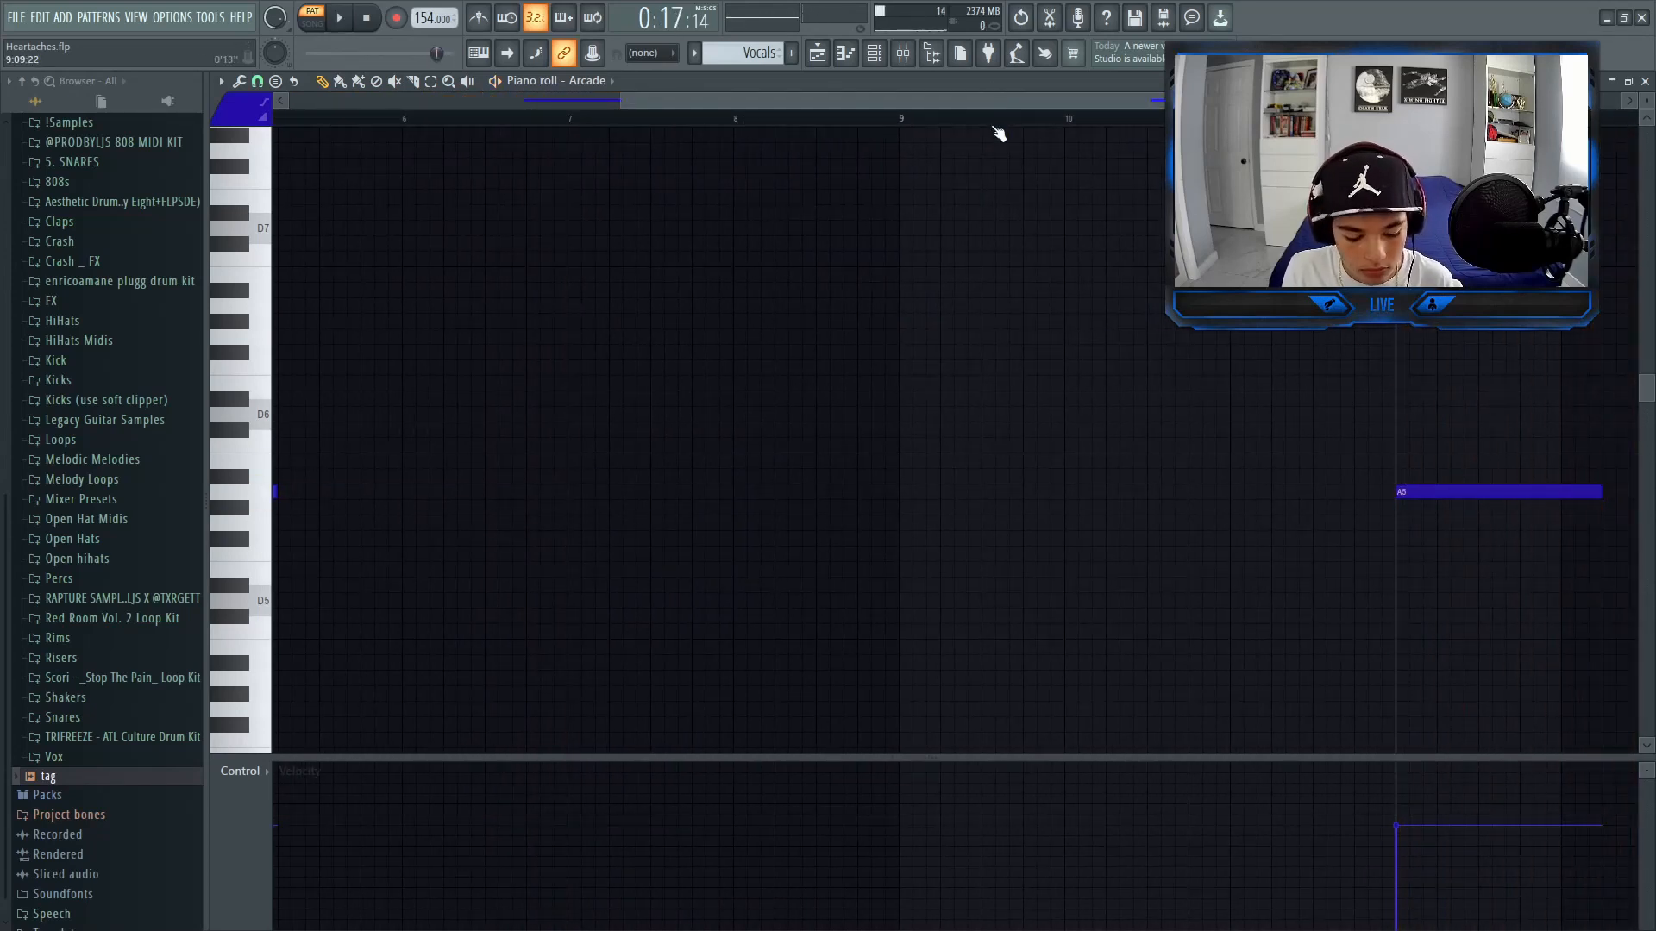
Examine the Fruity Parametric EQ 2 curve and ValhallaVintageVerb settings on the Arcade mixer track, closing each plugin window.
{"action": "key", "text": "F5"}
{"action": "left_click", "coordinate": [906, 58]}
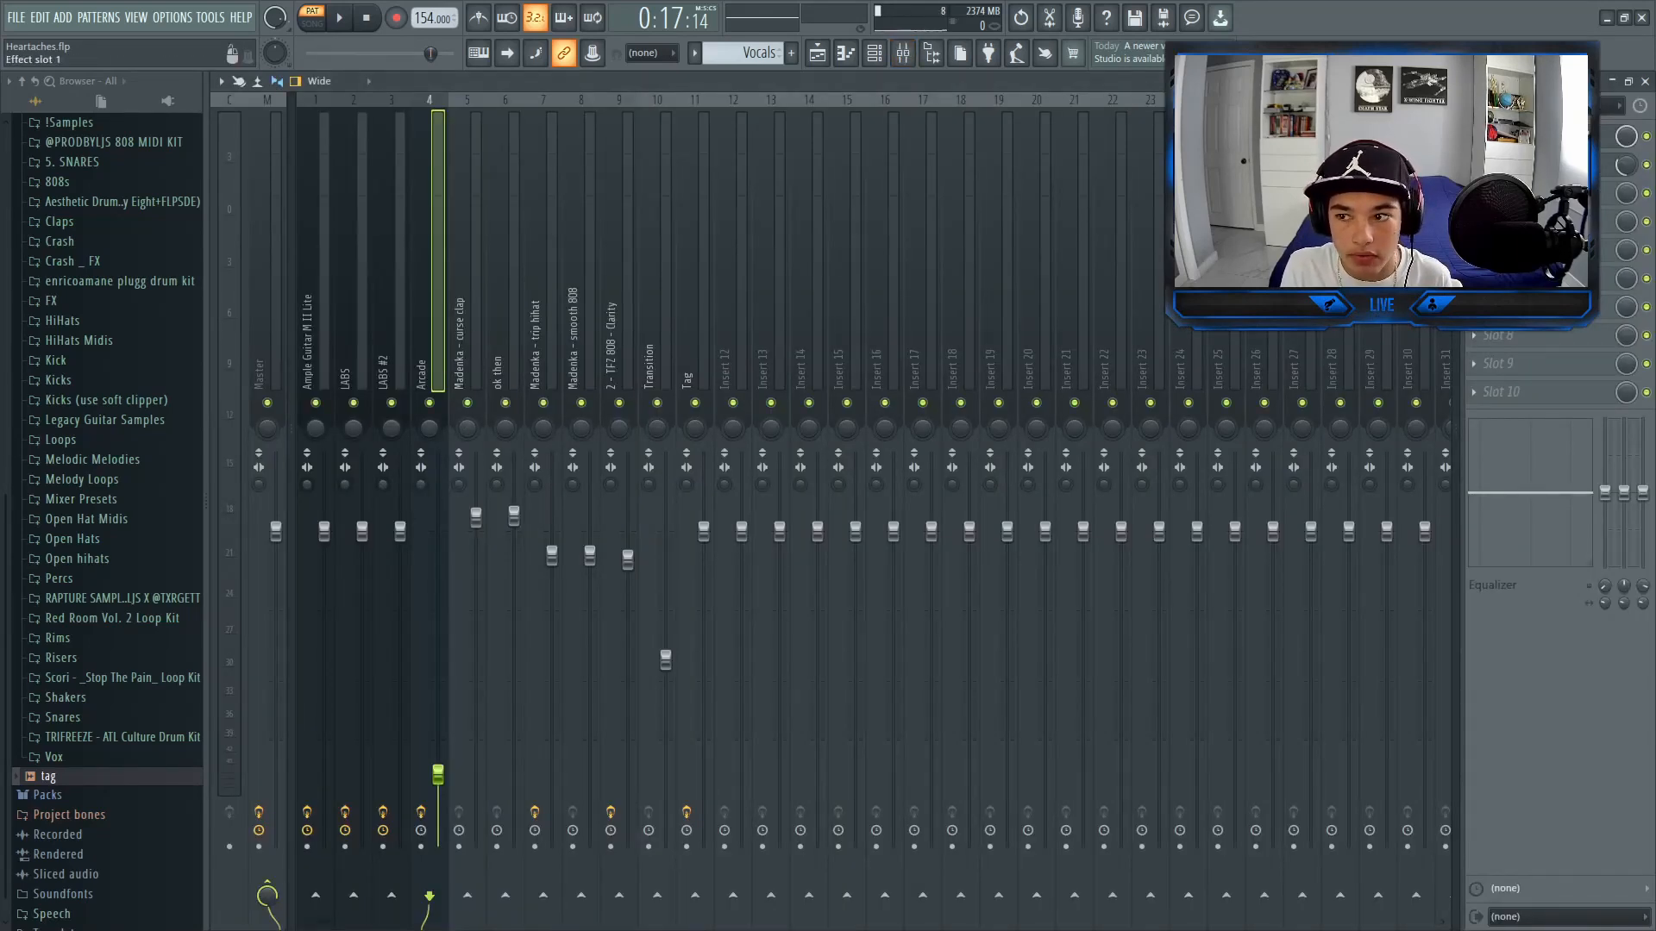
{"action": "left_click", "coordinate": [1526, 136]}
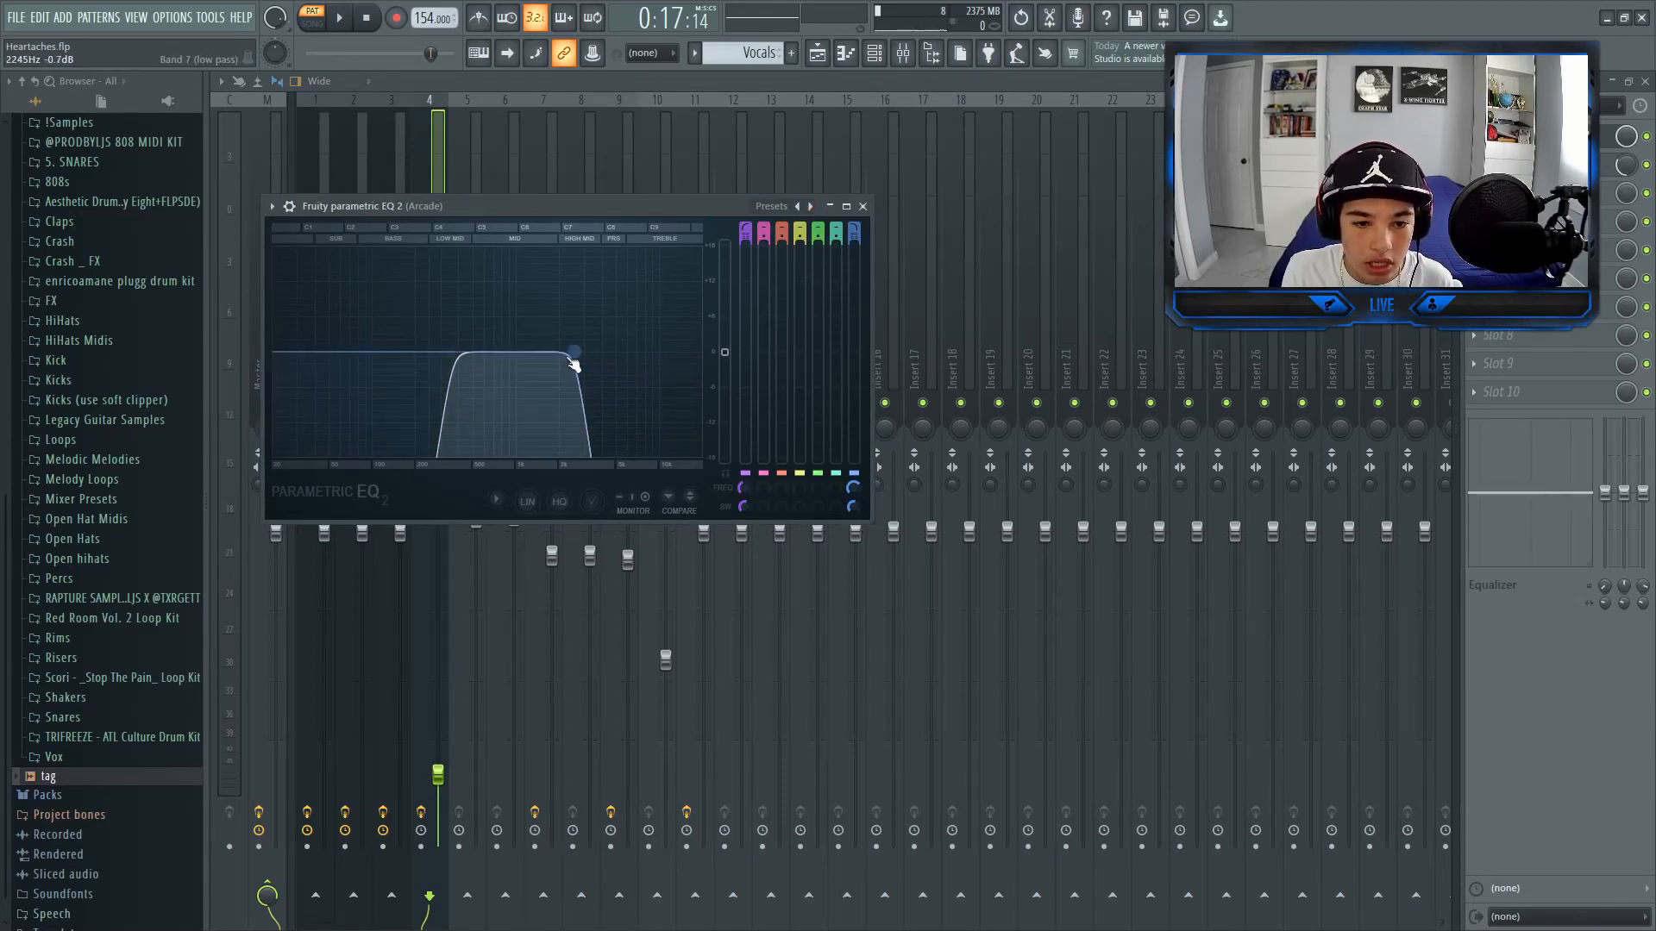
{"action": "left_click", "coordinate": [862, 207]}
{"action": "left_click", "coordinate": [1530, 165]}
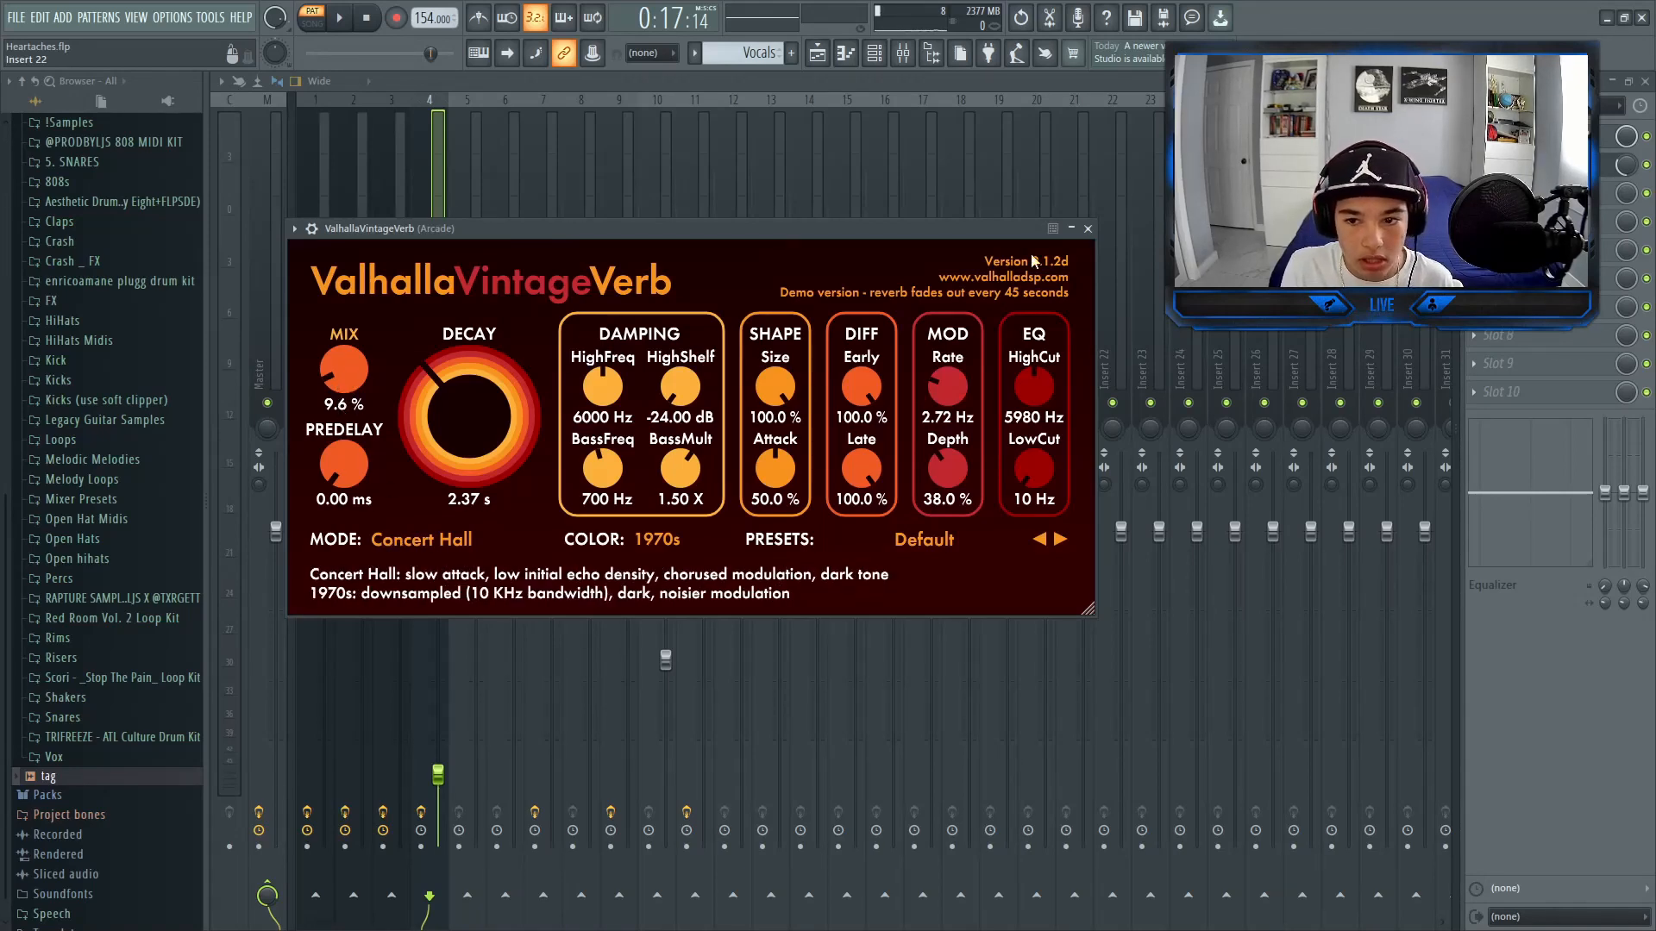
{"action": "left_click", "coordinate": [1087, 229]}
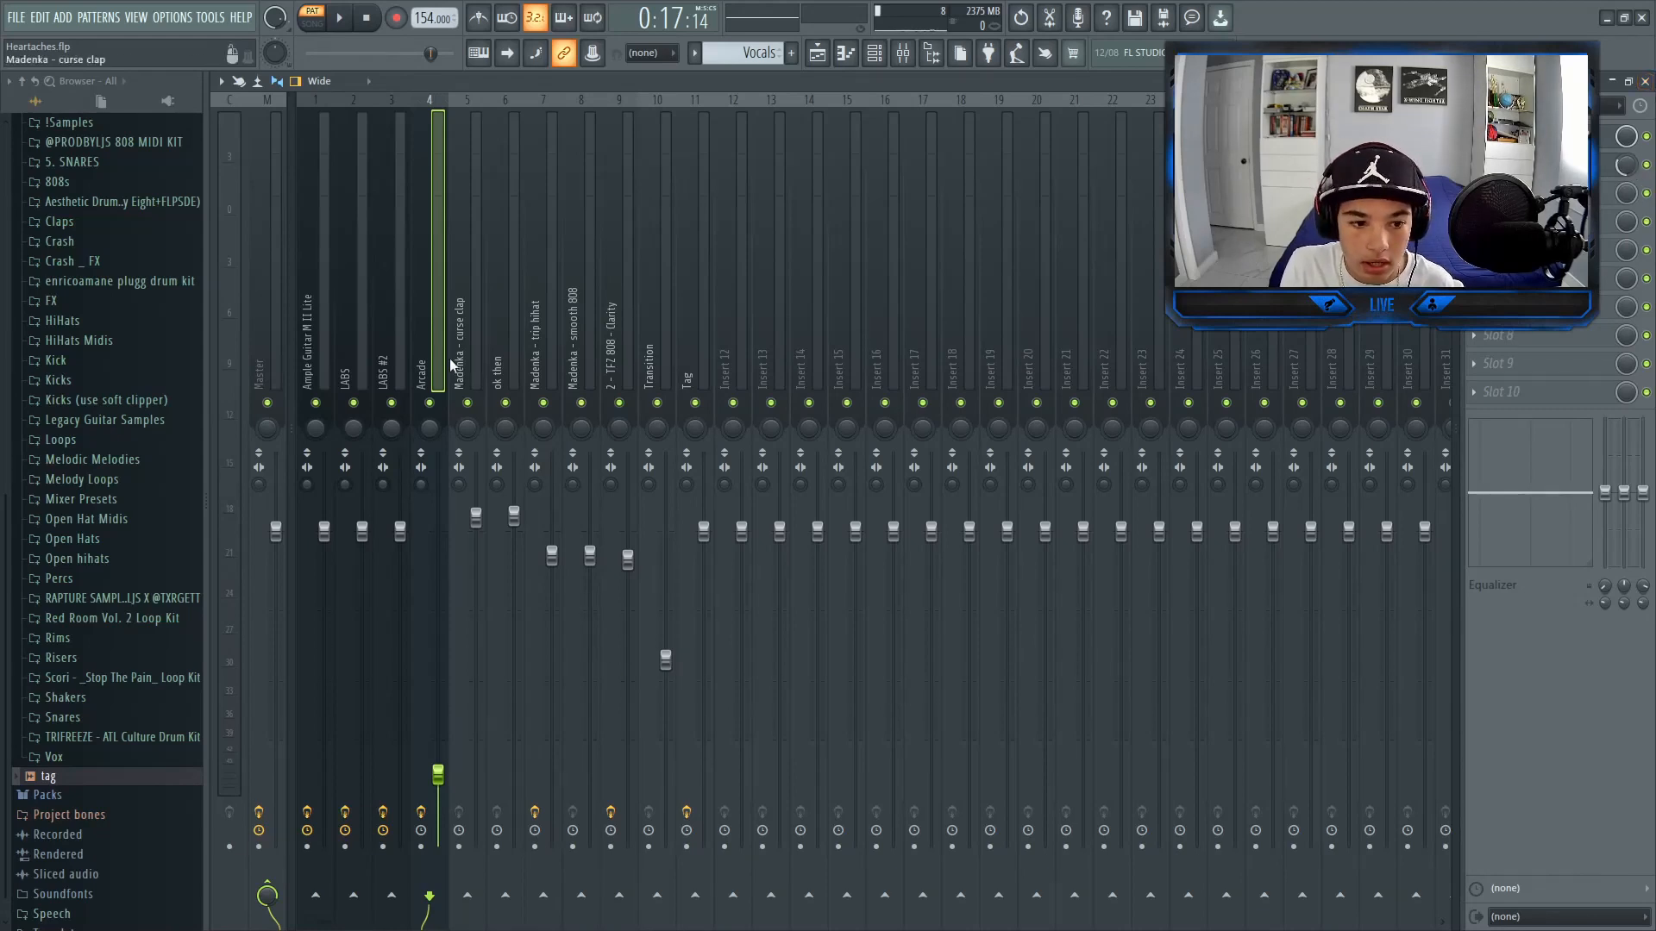
Compare the Ample Guitar M II Lite and Arcade mixer tracks, and close the mixer.
{"action": "left_click", "coordinate": [327, 367]}
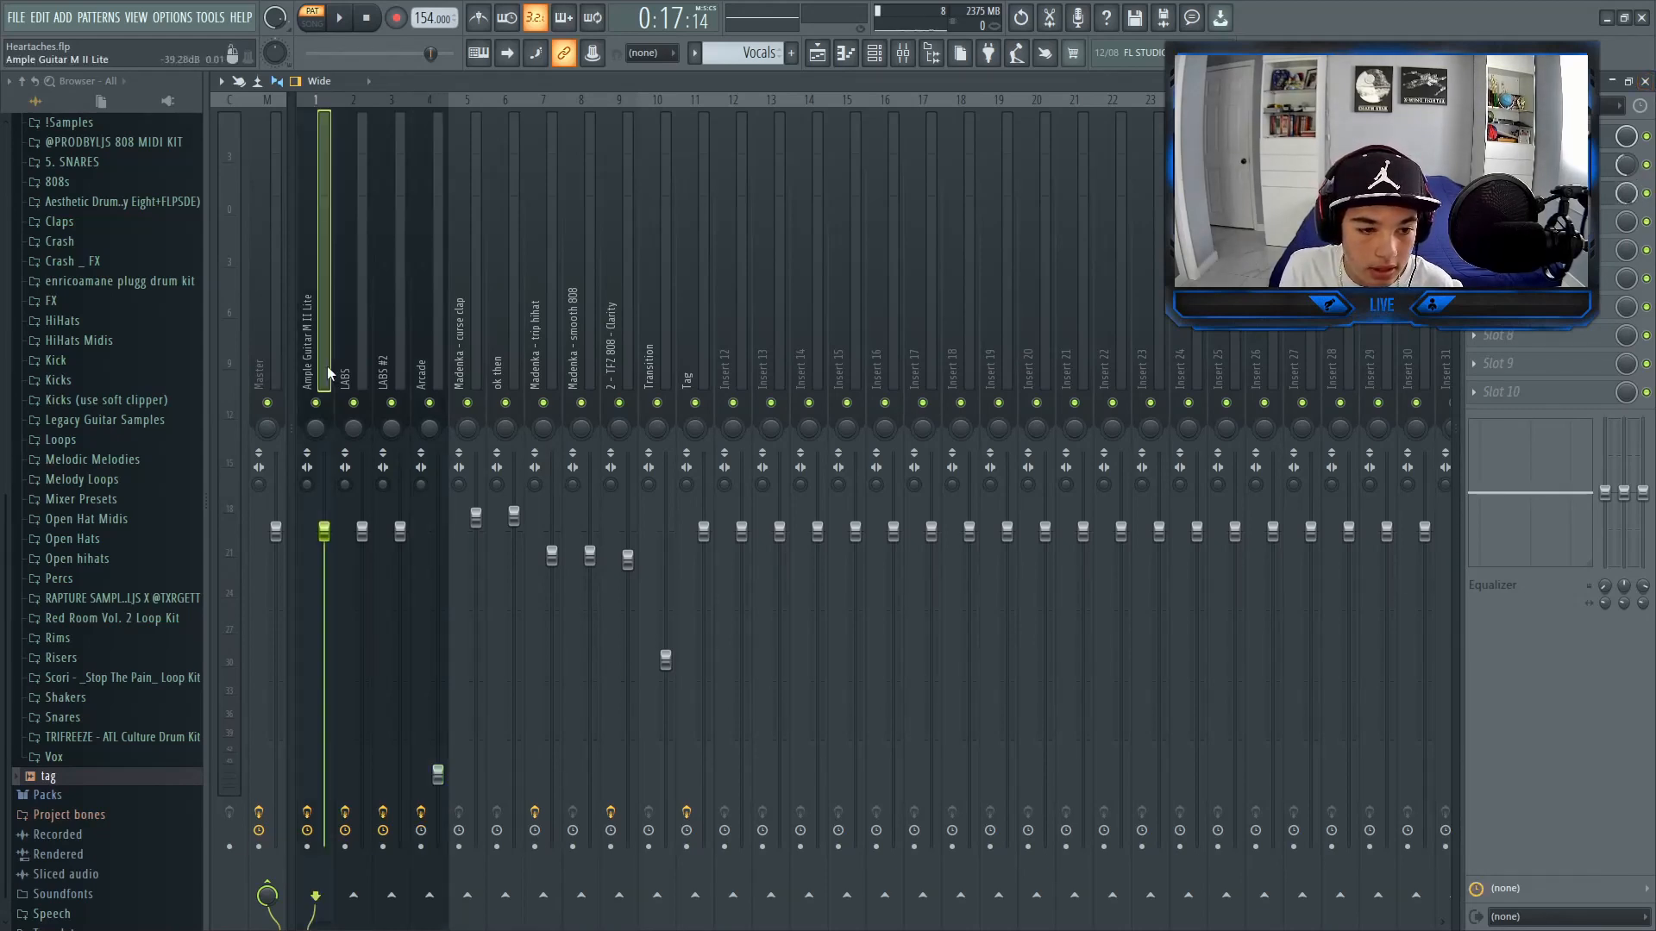
{"action": "left_click", "coordinate": [435, 370]}
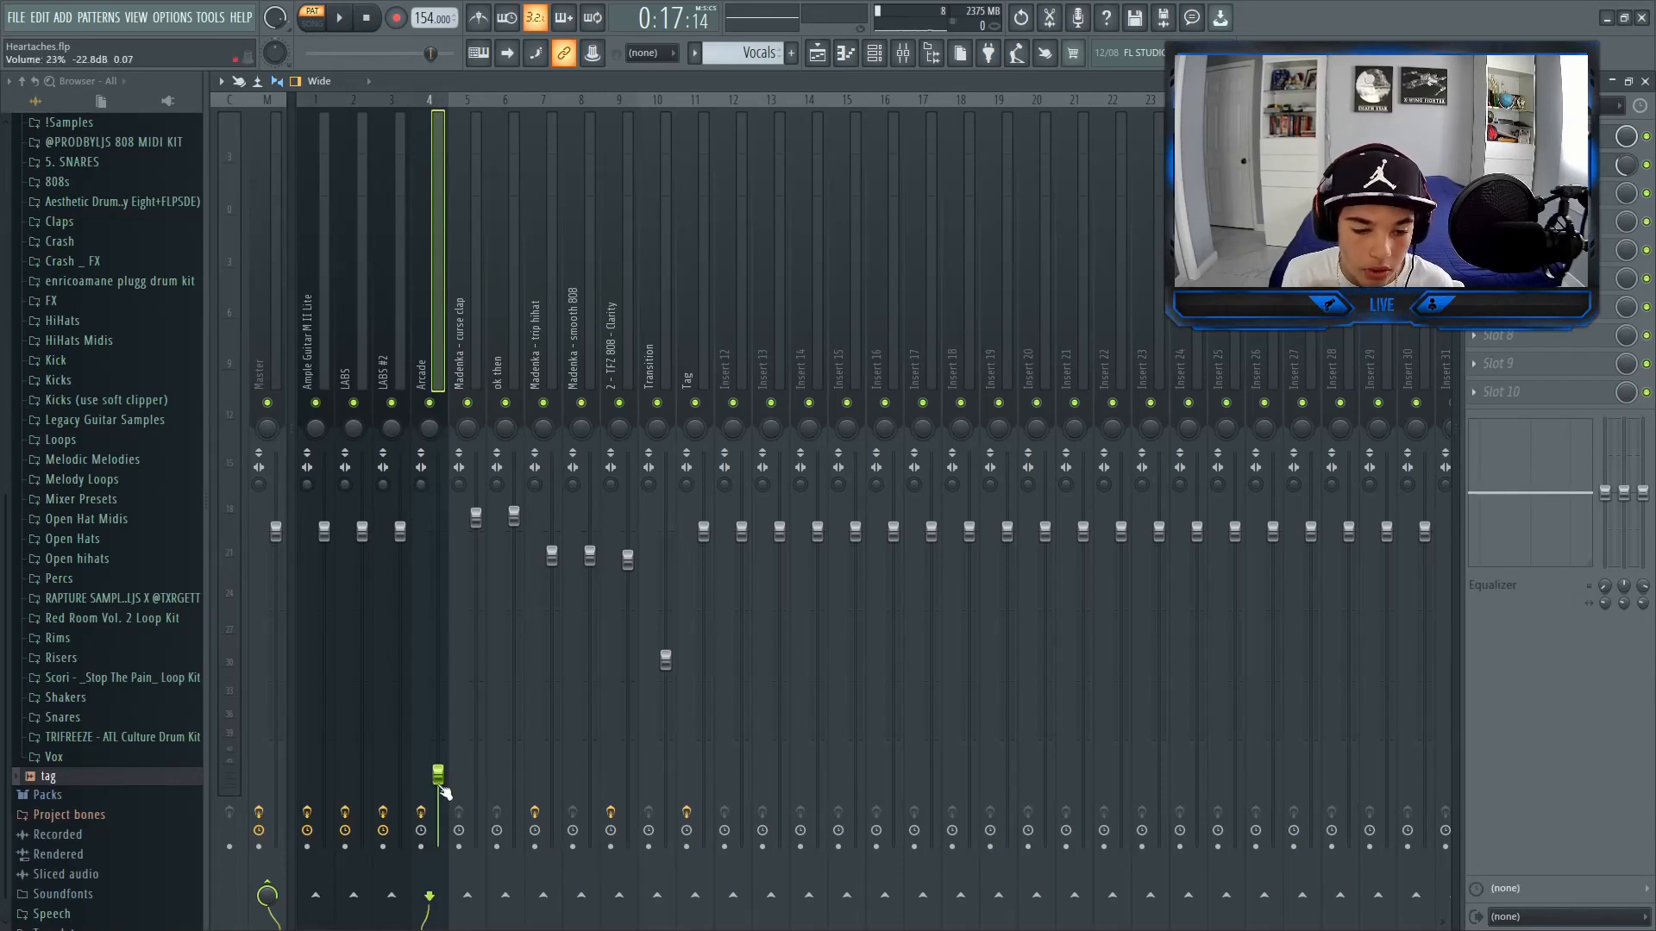
{"action": "left_click", "coordinate": [1644, 82]}
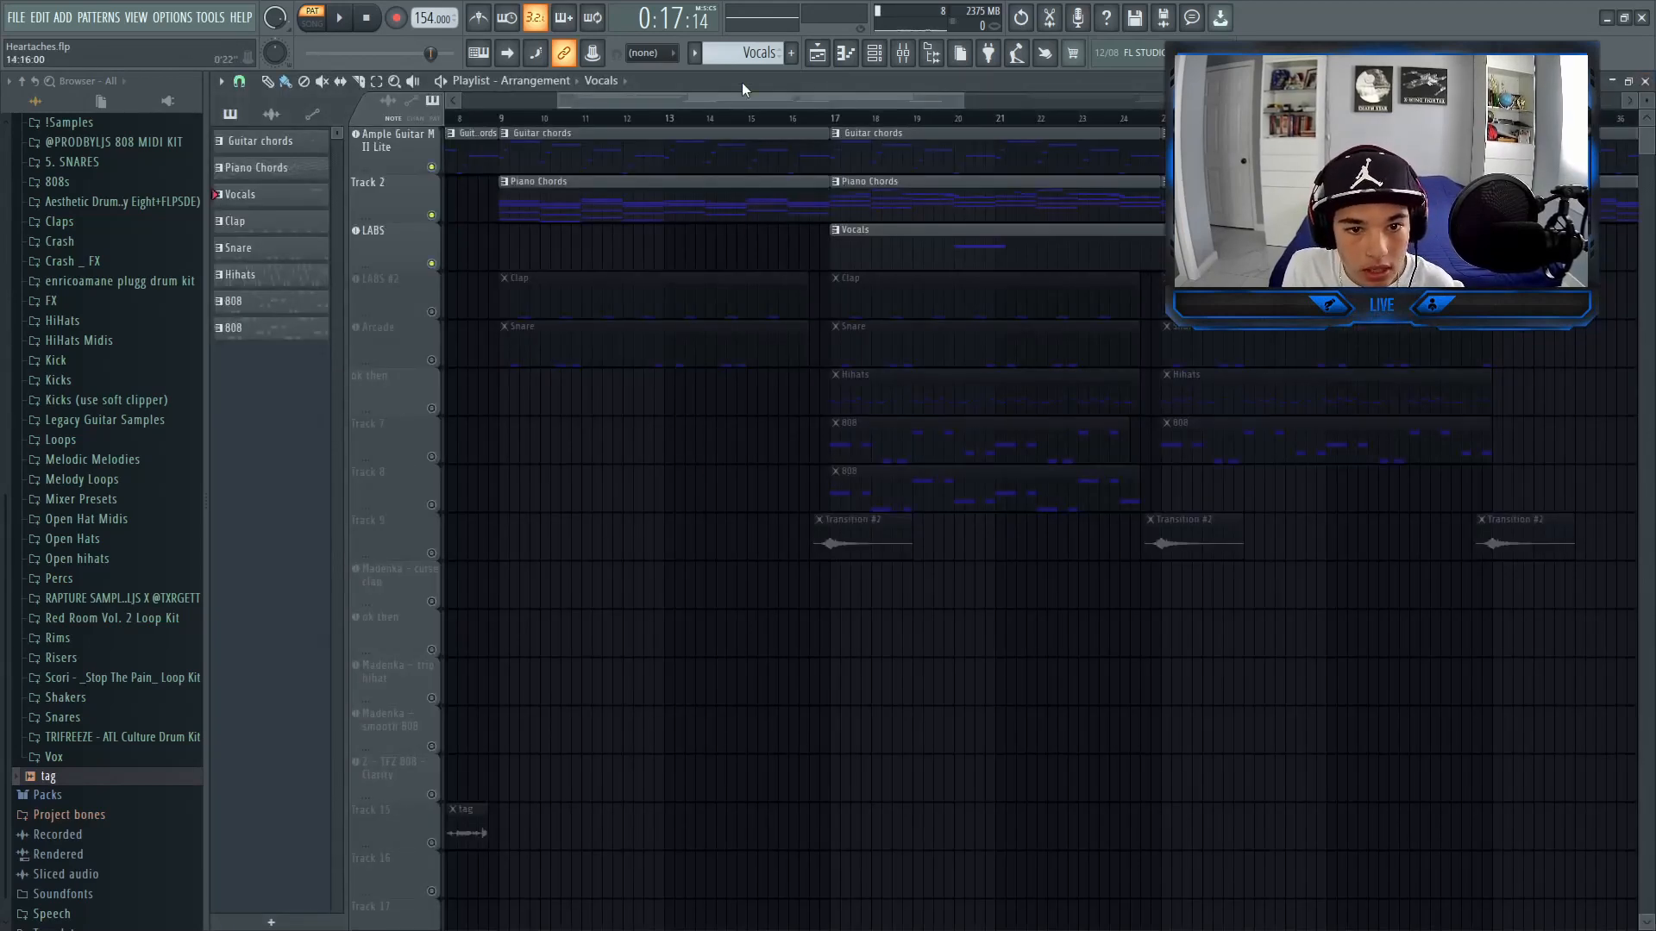
Play the arrangement with its drums and 808s in song mode from bar 17, and stop playback.
{"action": "scroll", "coordinate": [716, 102], "scroll_direction": "left", "scroll_amount": 2}
{"action": "scroll", "coordinate": [739, 157], "scroll_direction": "right", "scroll_amount": 3}
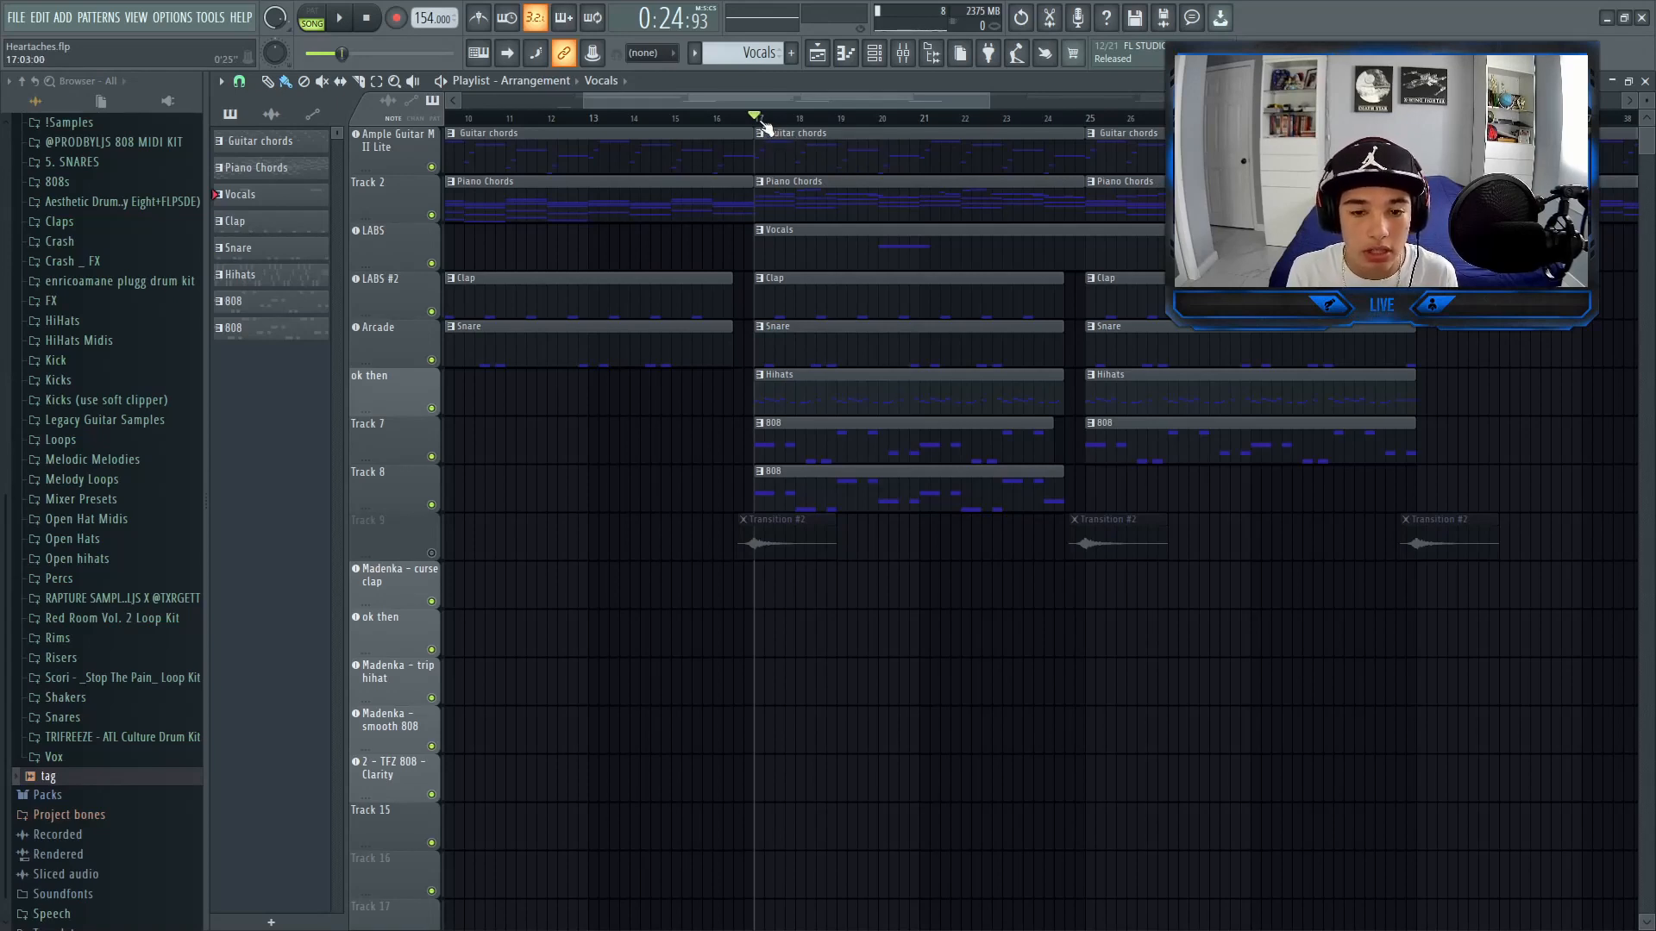
{"action": "key", "text": "space"}
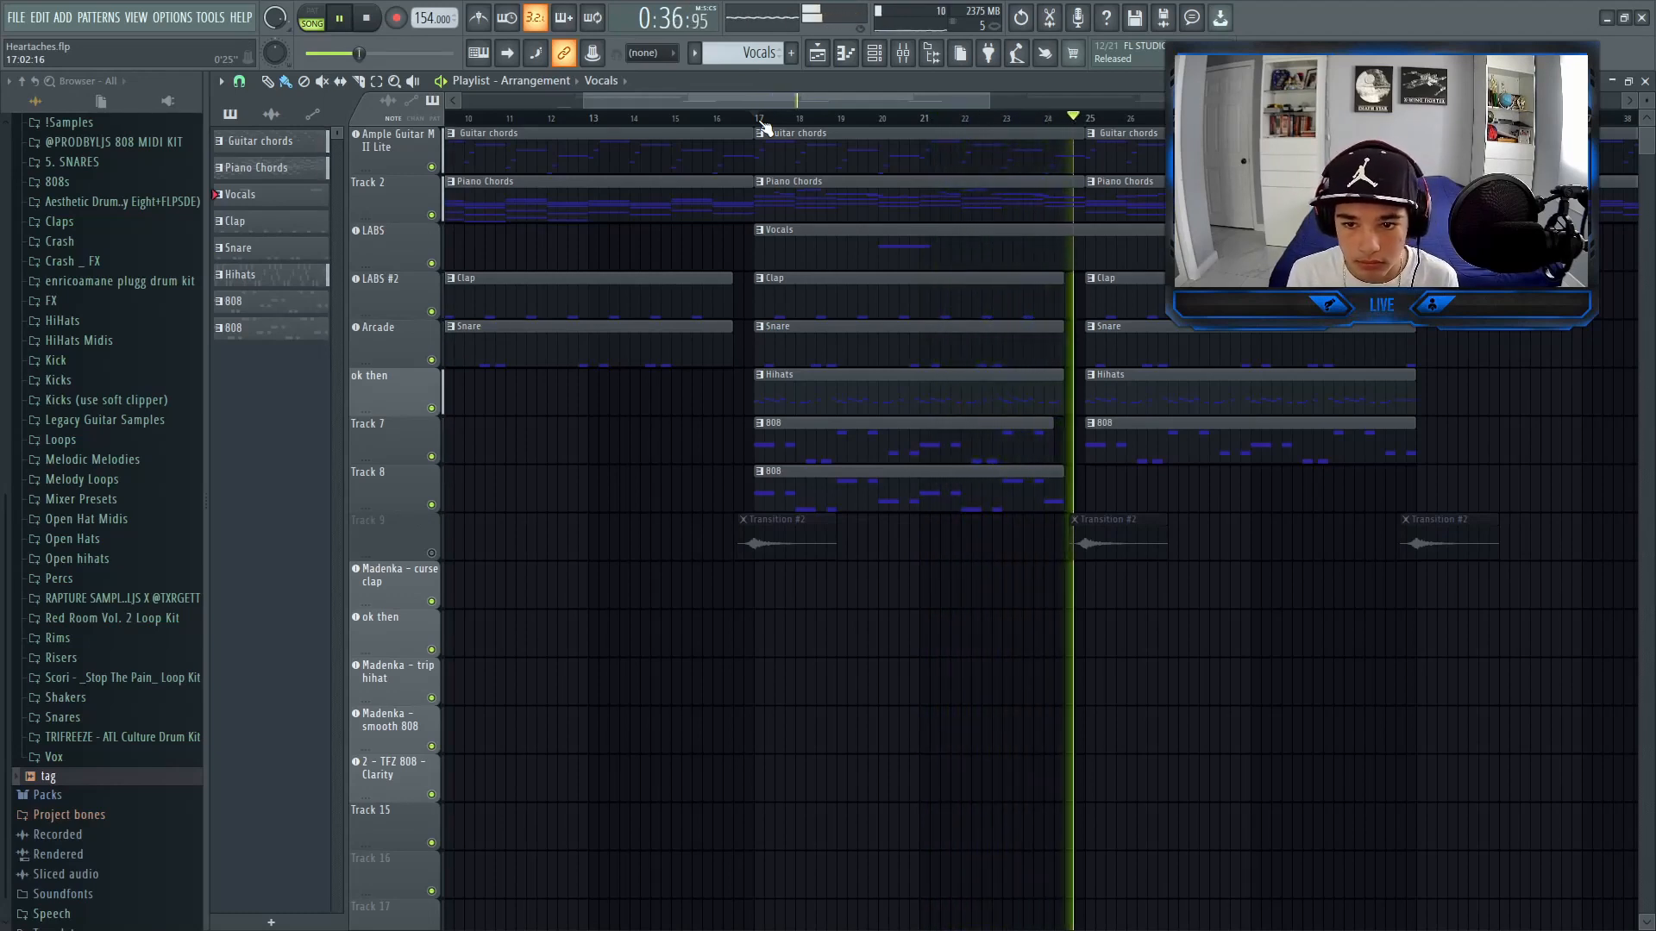
{"action": "key", "text": "space"}
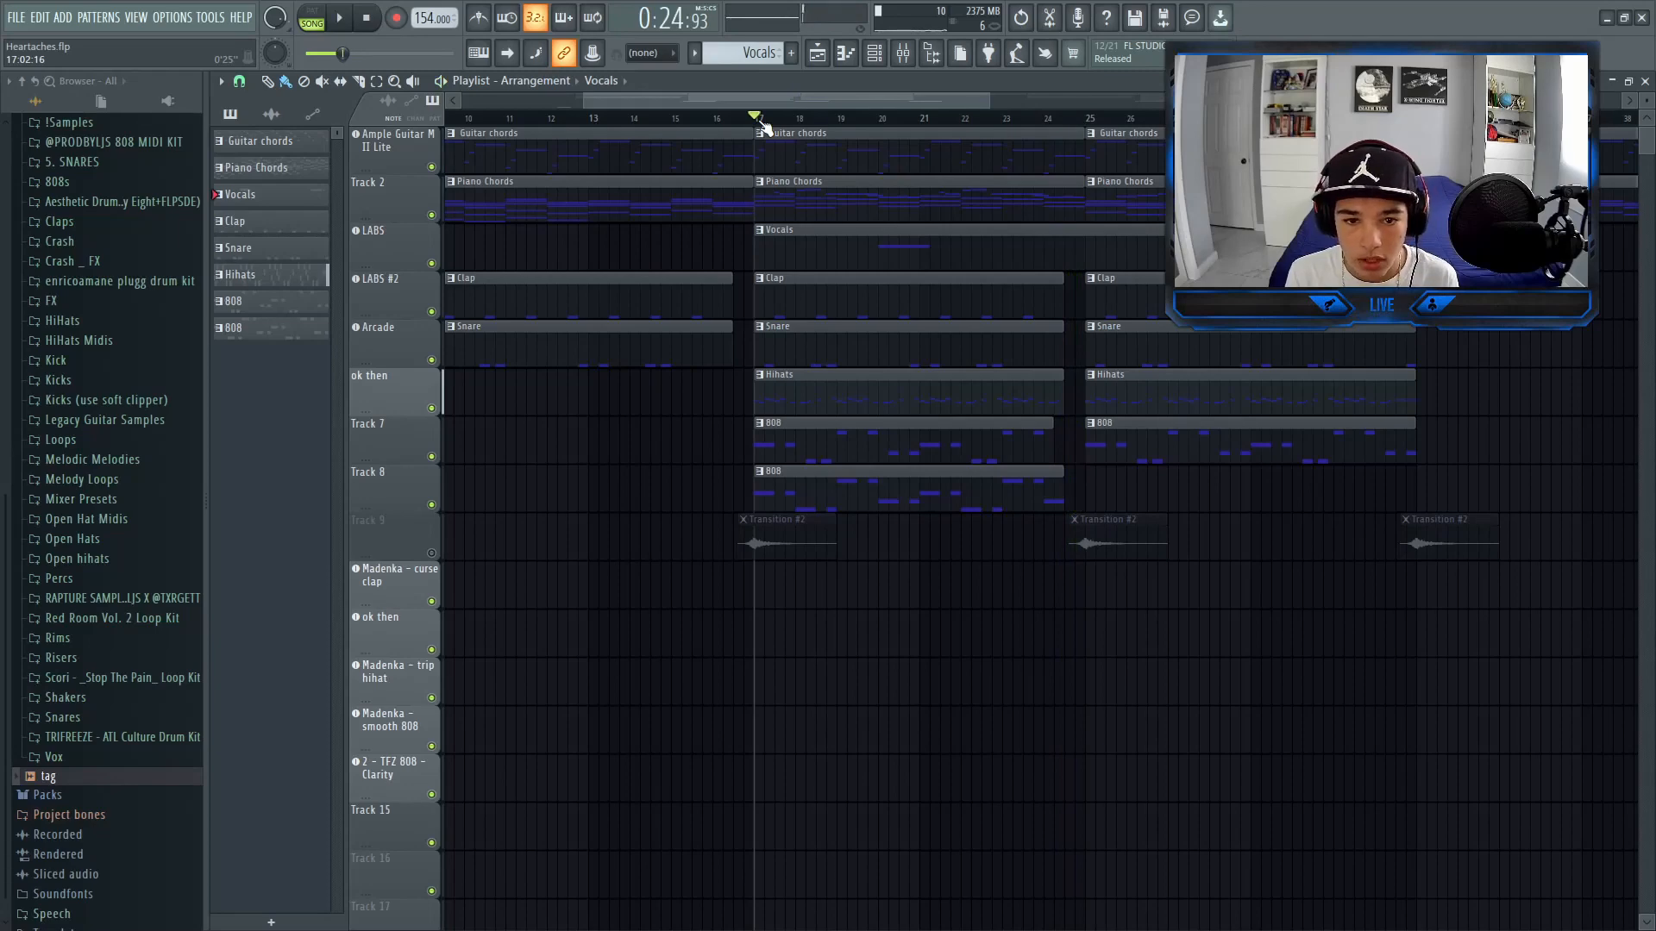
Open the Clap clip at bar 17 in the piano roll, clear its time selection, and play the pattern briefly.
{"action": "double_click", "coordinate": [800, 308]}
{"action": "left_click_drag", "start_coordinate": [319, 123], "coordinate": [413, 128]}
{"action": "key", "text": "space"}
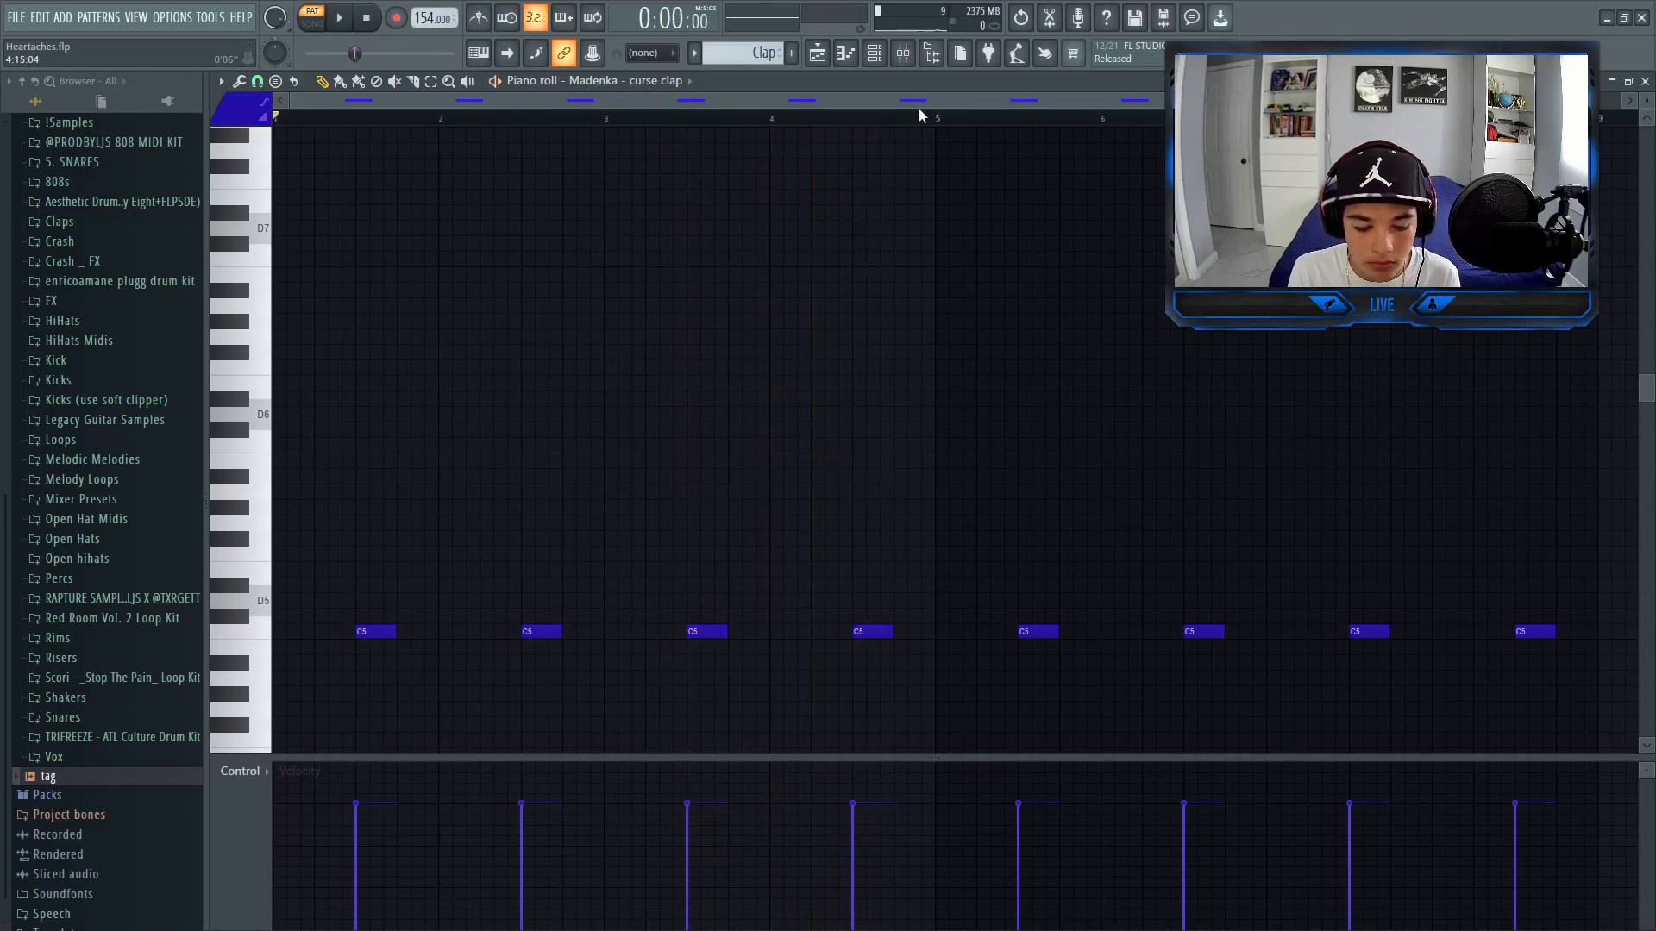
{"action": "key", "text": "space"}
Open the Snare clip at bar 17, switch the piano roll to the ok then channel, and play its notes.
{"action": "key", "text": "F5"}
{"action": "double_click", "coordinate": [799, 362]}
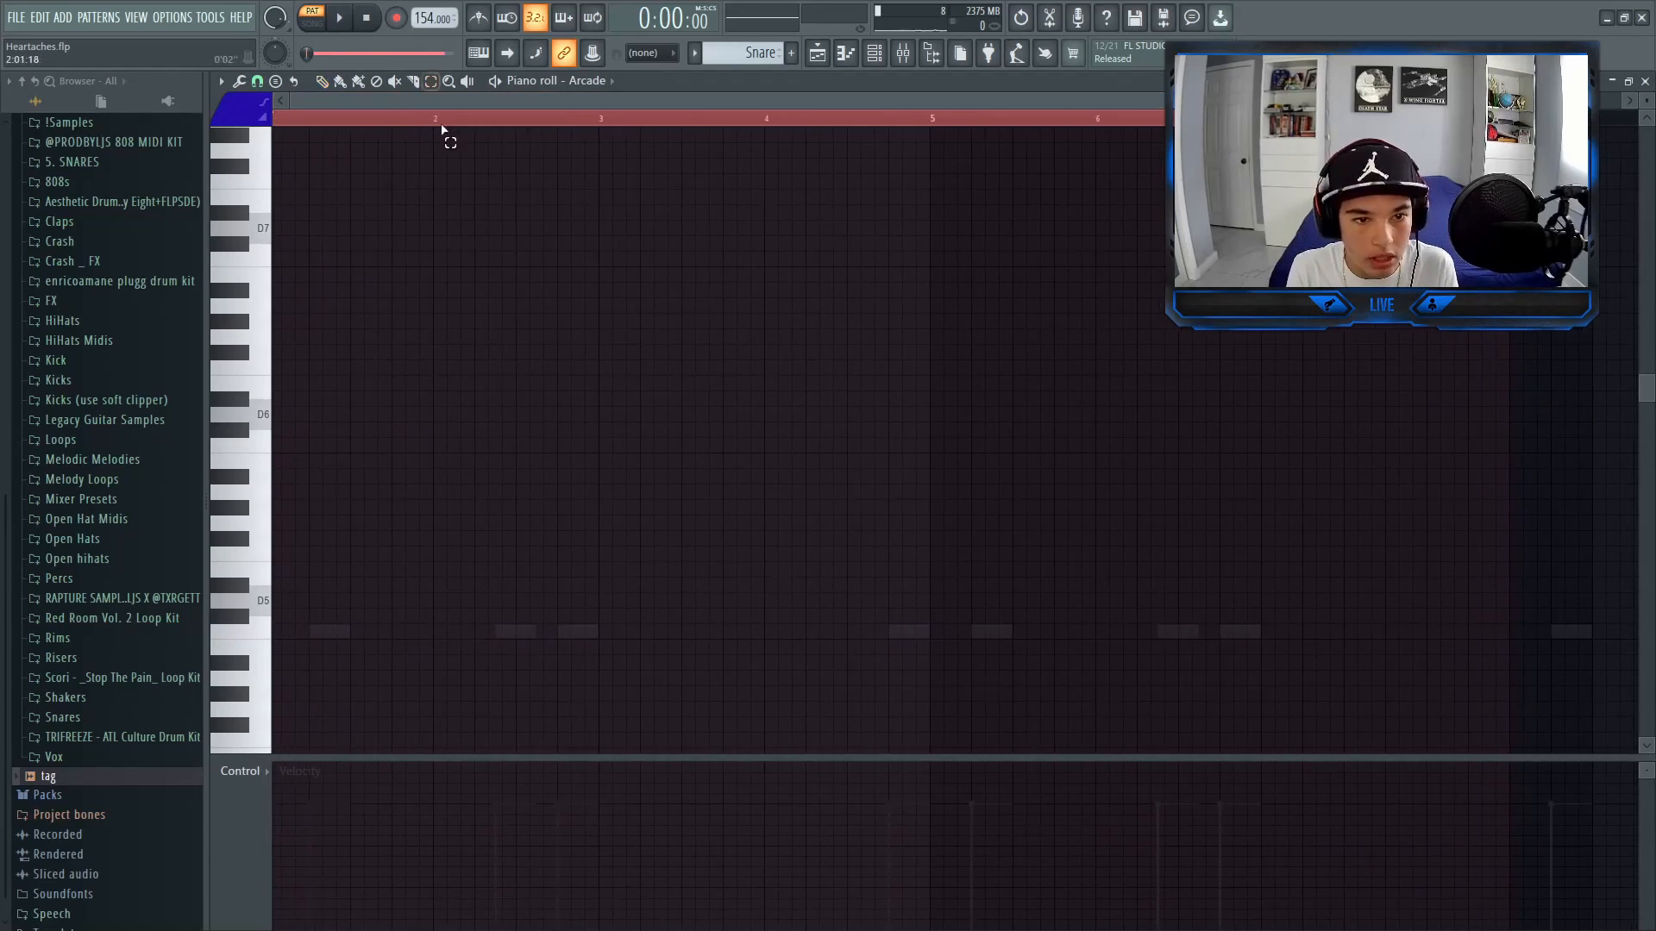
{"action": "key", "text": "e"}
{"action": "left_click", "coordinate": [596, 83]}
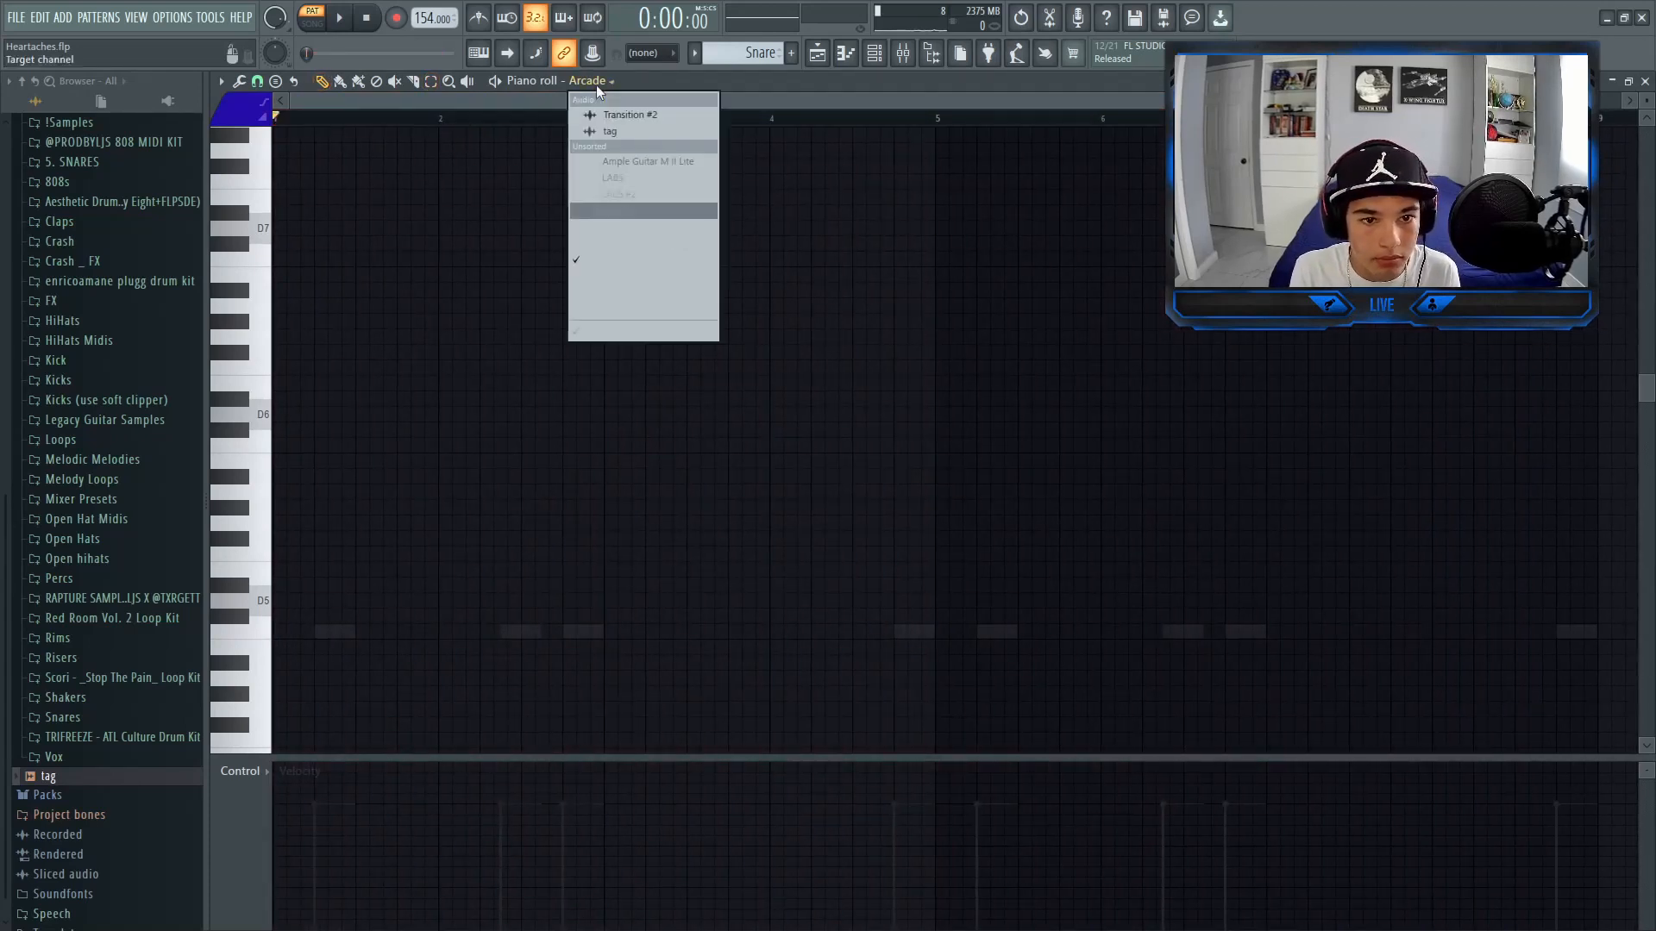
{"action": "left_click", "coordinate": [685, 257]}
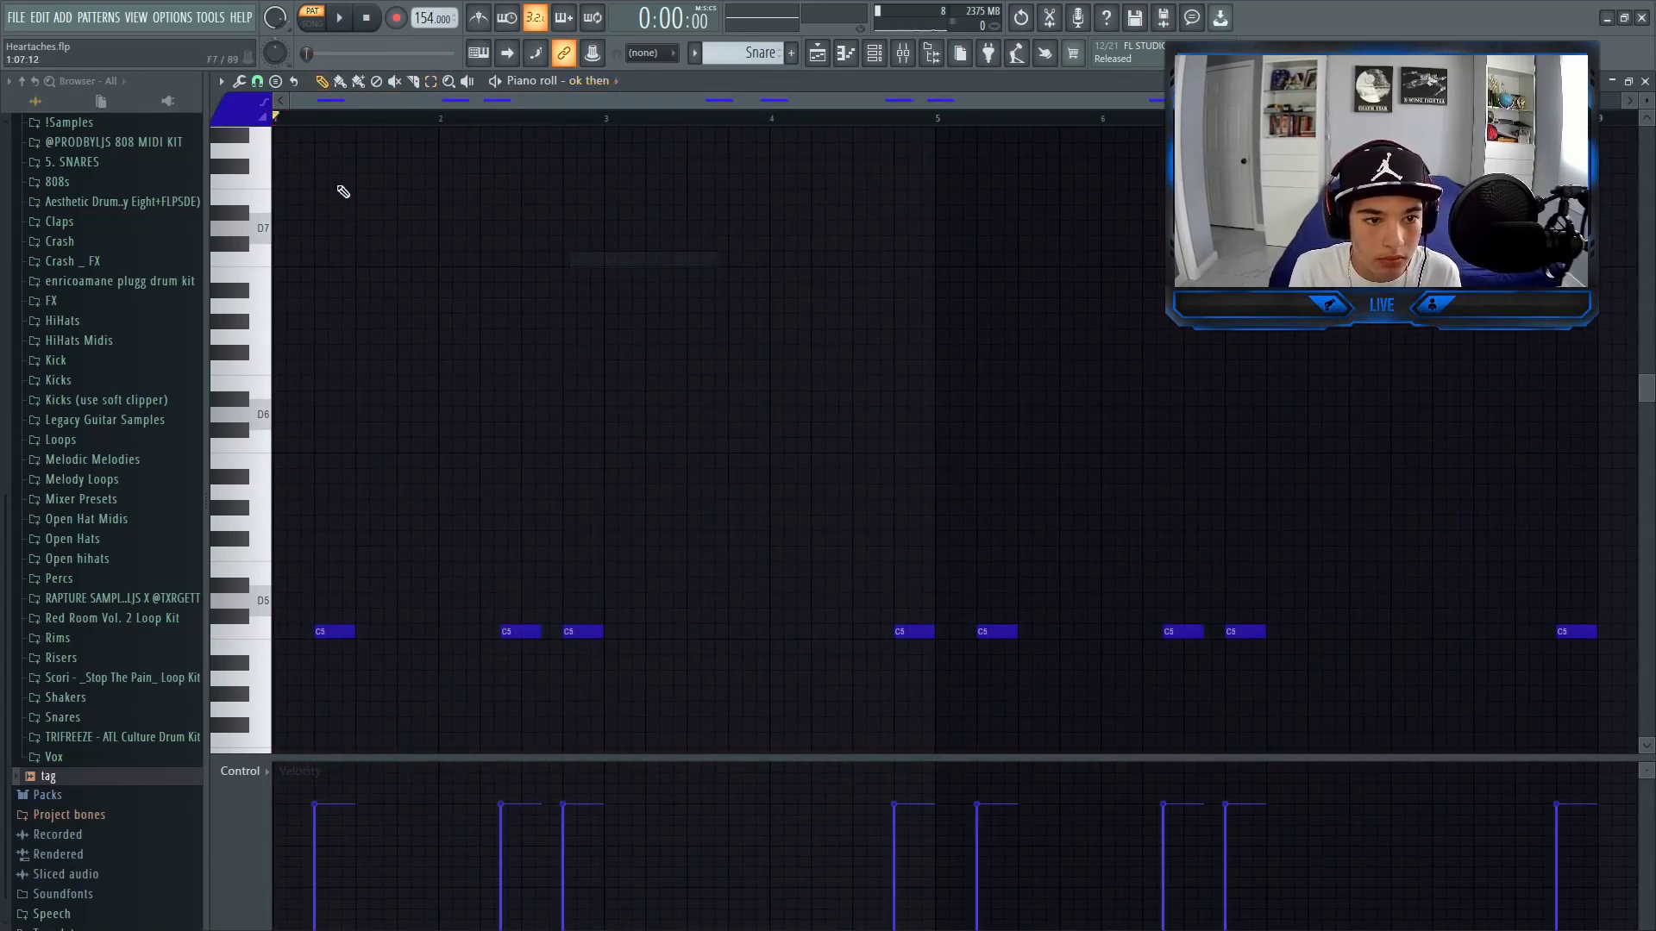
{"action": "key", "text": "space"}
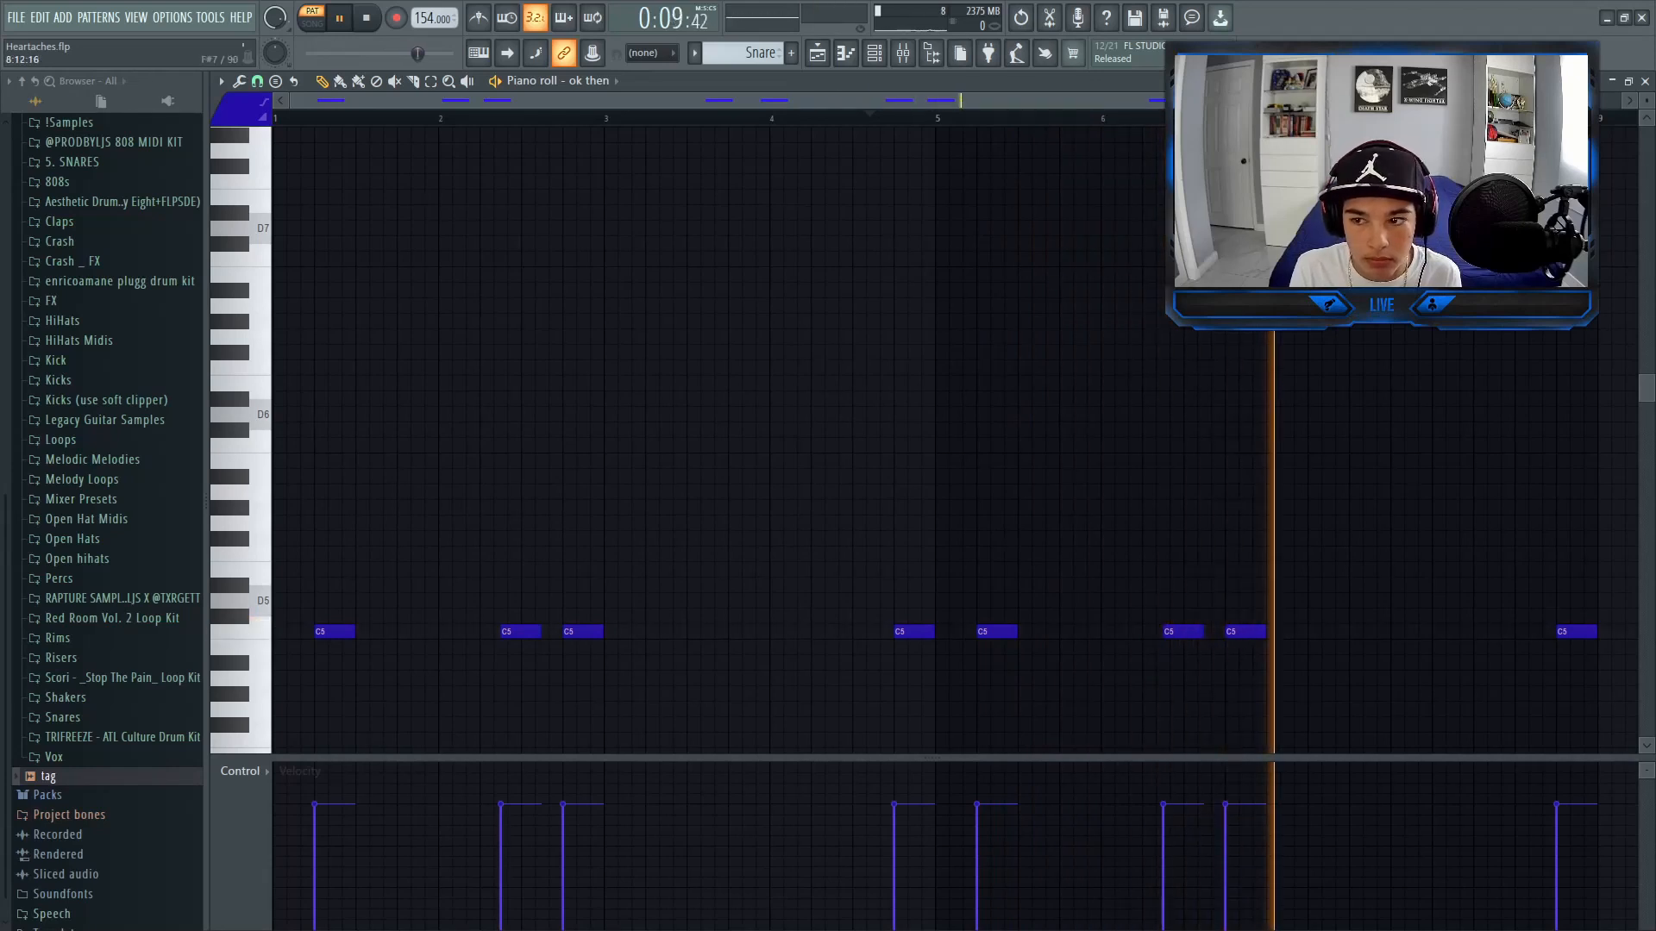
{"action": "key", "text": "space"}
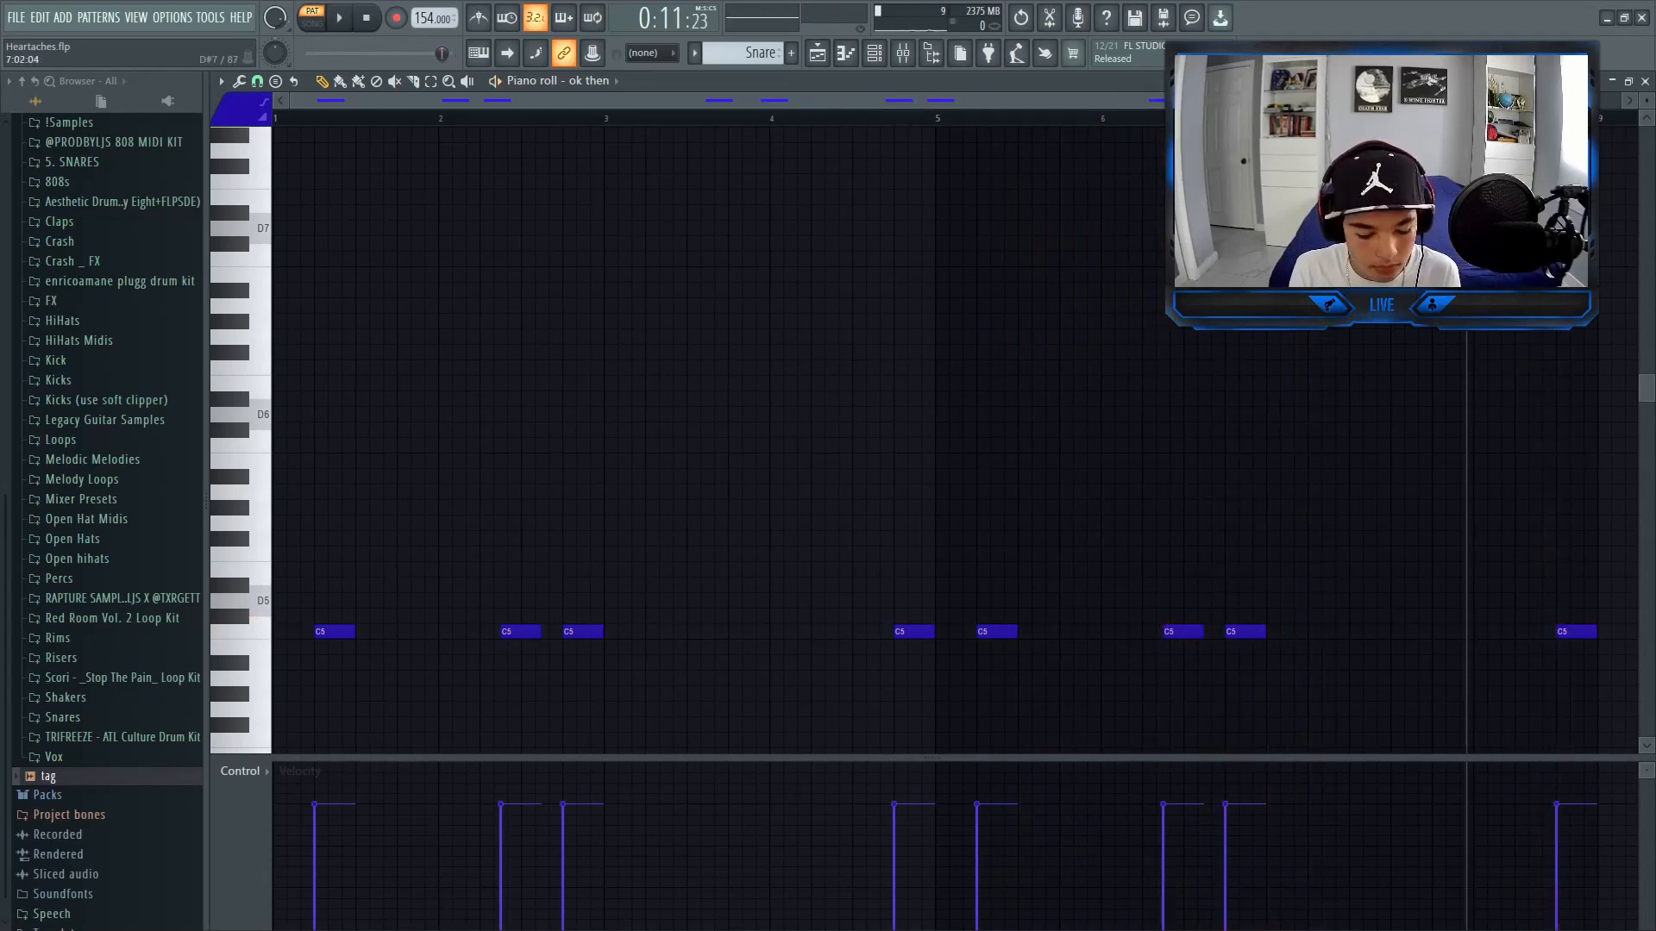
Open the Hihats clip at bar 17 in the piano roll and clear its time selection.
{"action": "key", "text": "F5"}
{"action": "double_click", "coordinate": [800, 398]}
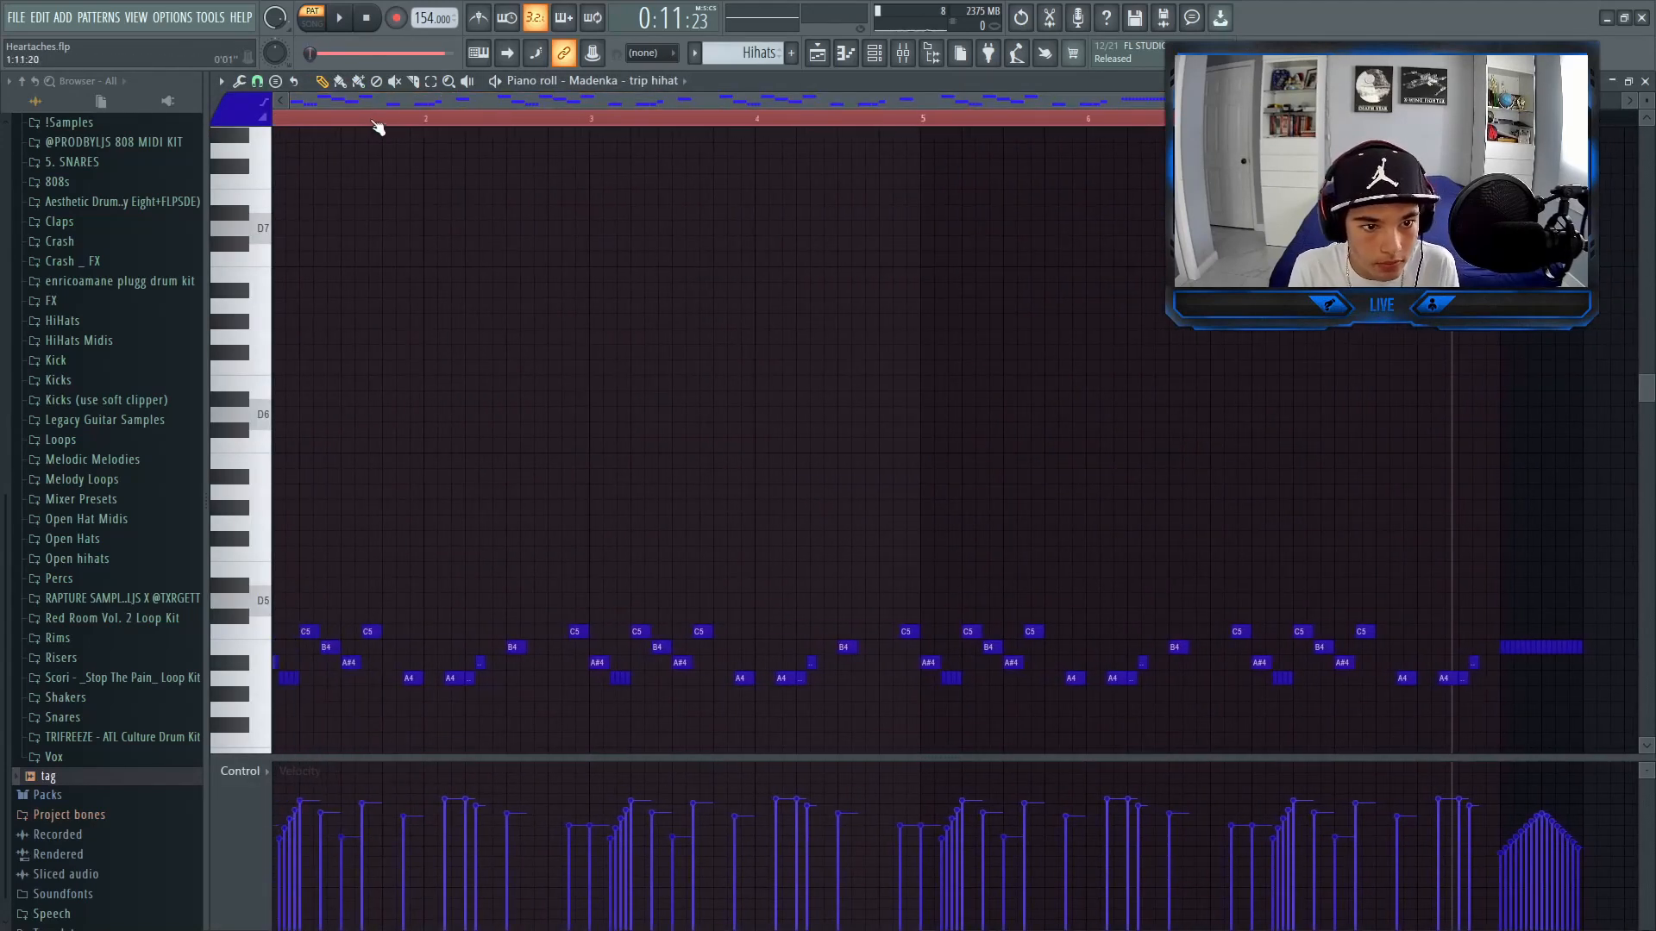
{"action": "left_click", "coordinate": [371, 117]}
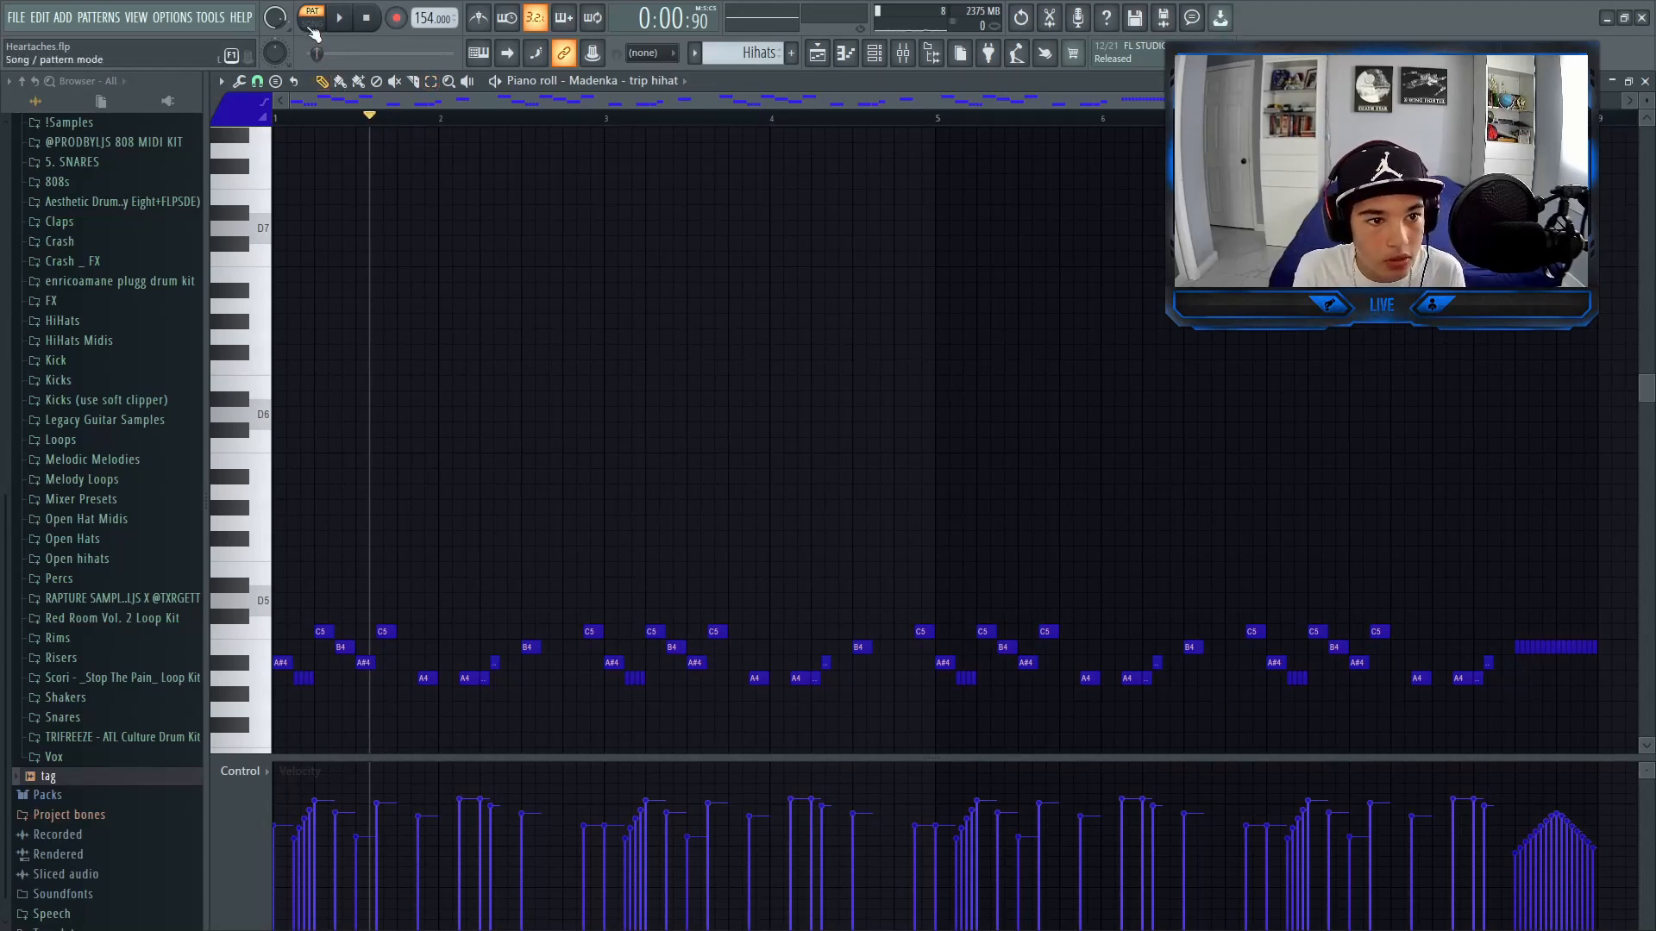
Look up the Madenka - trip hihat channel and its options in the channel rack, and close the rack.
{"action": "left_click", "coordinate": [874, 52]}
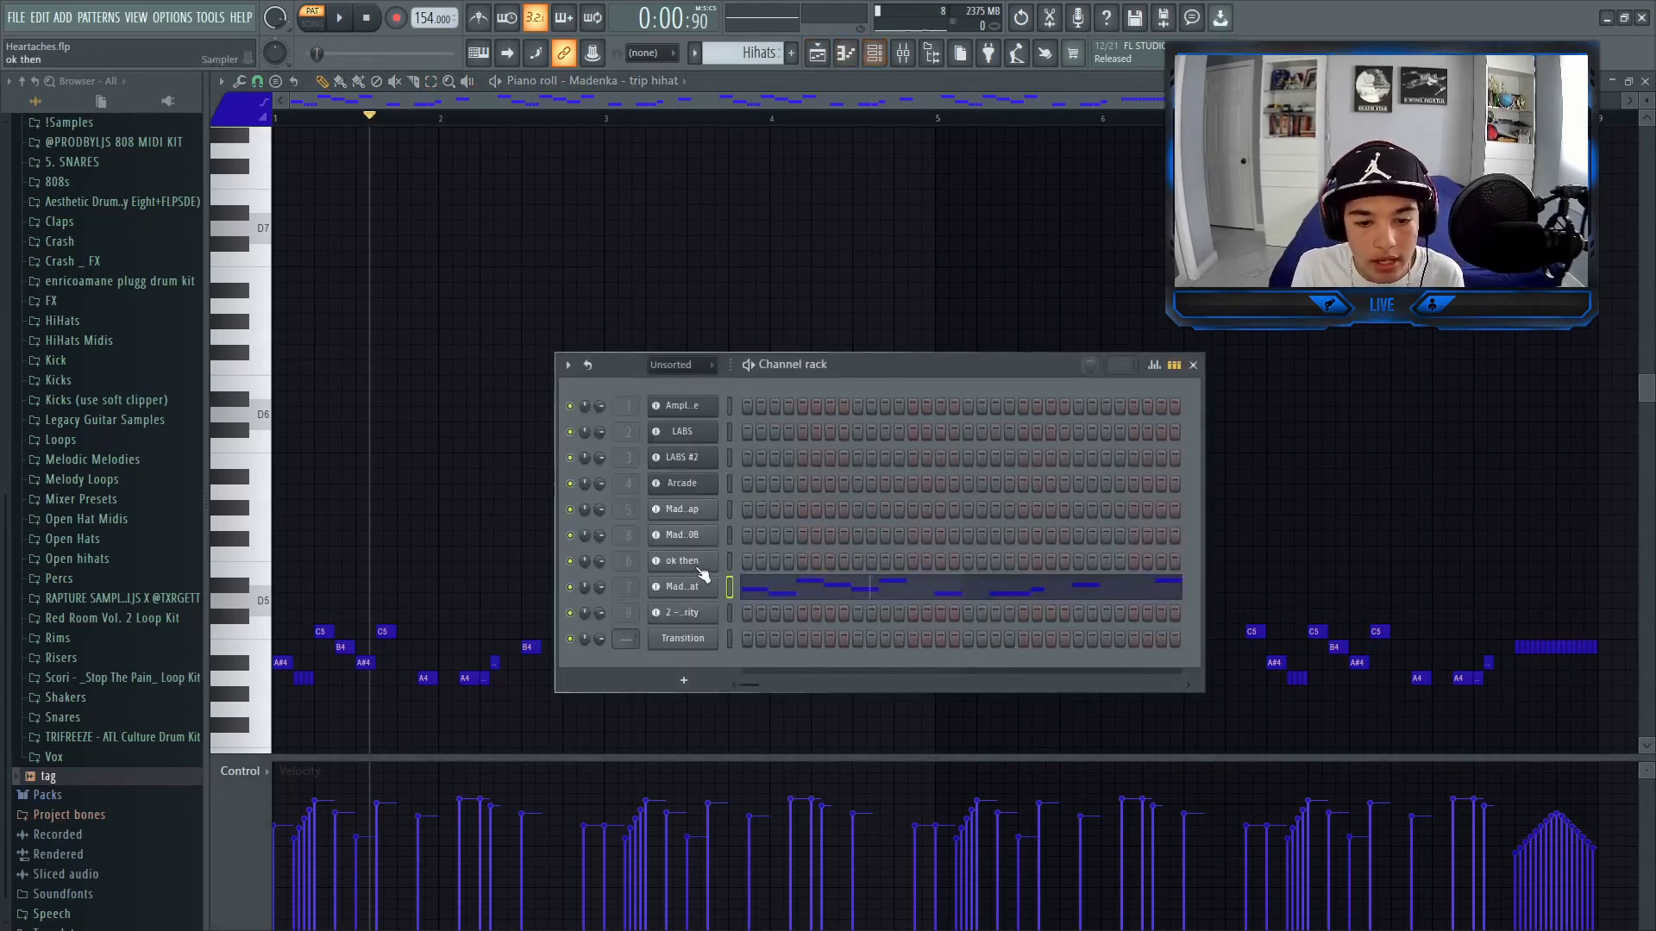
{"action": "right_click", "coordinate": [689, 591]}
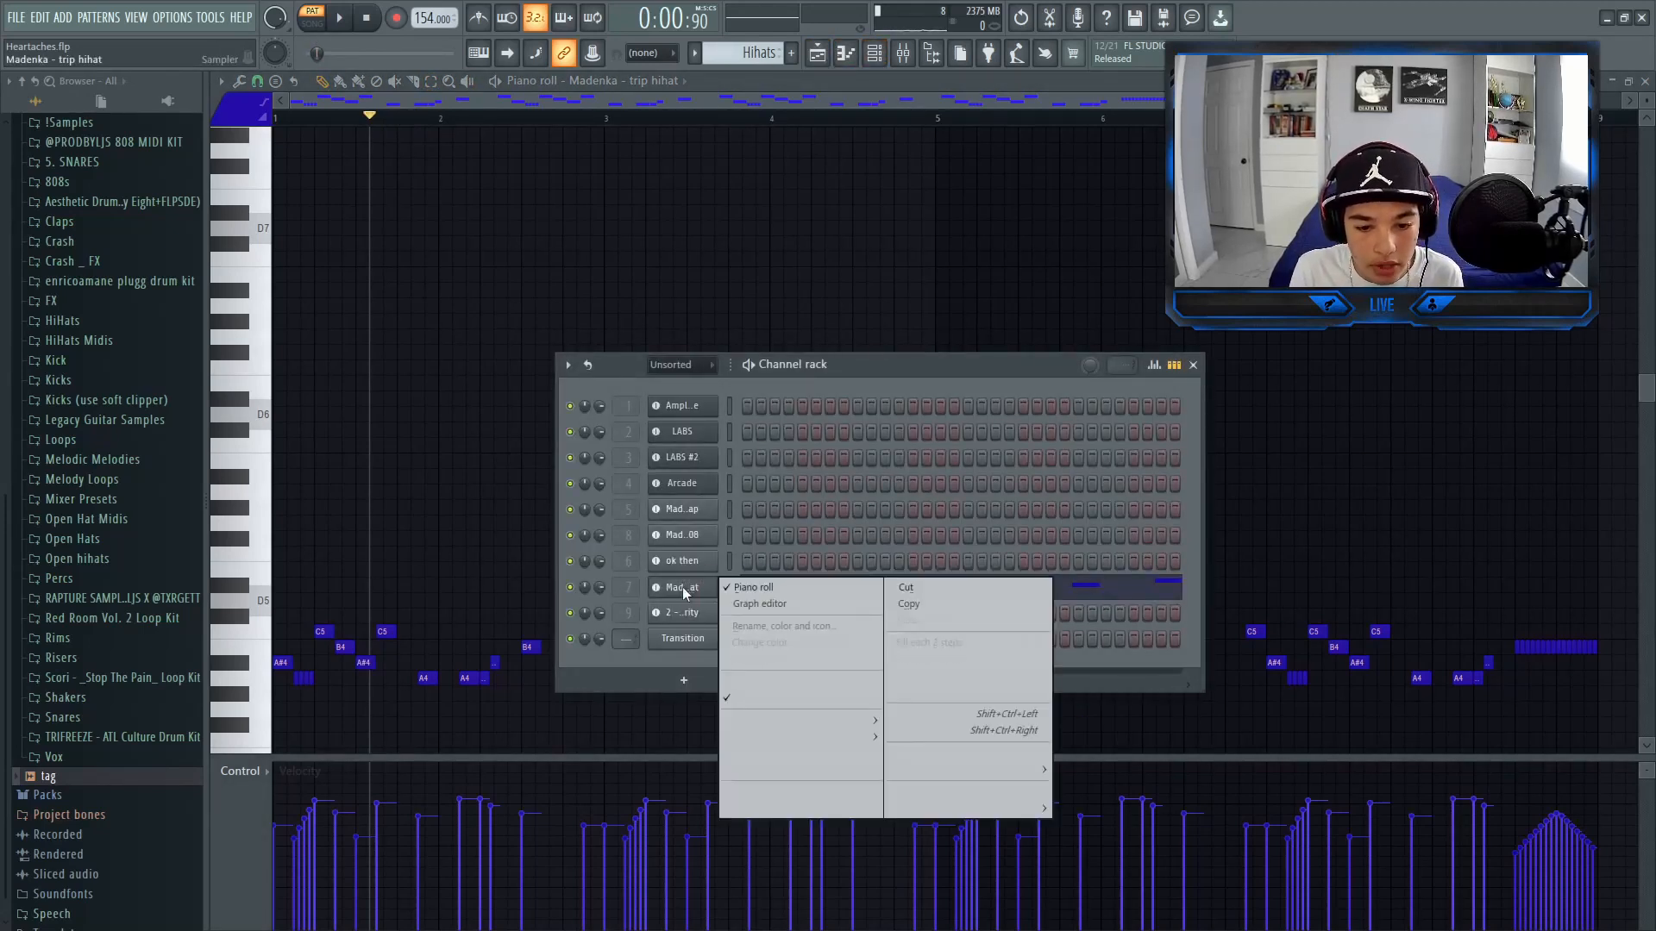
{"action": "left_click", "coordinate": [1193, 363]}
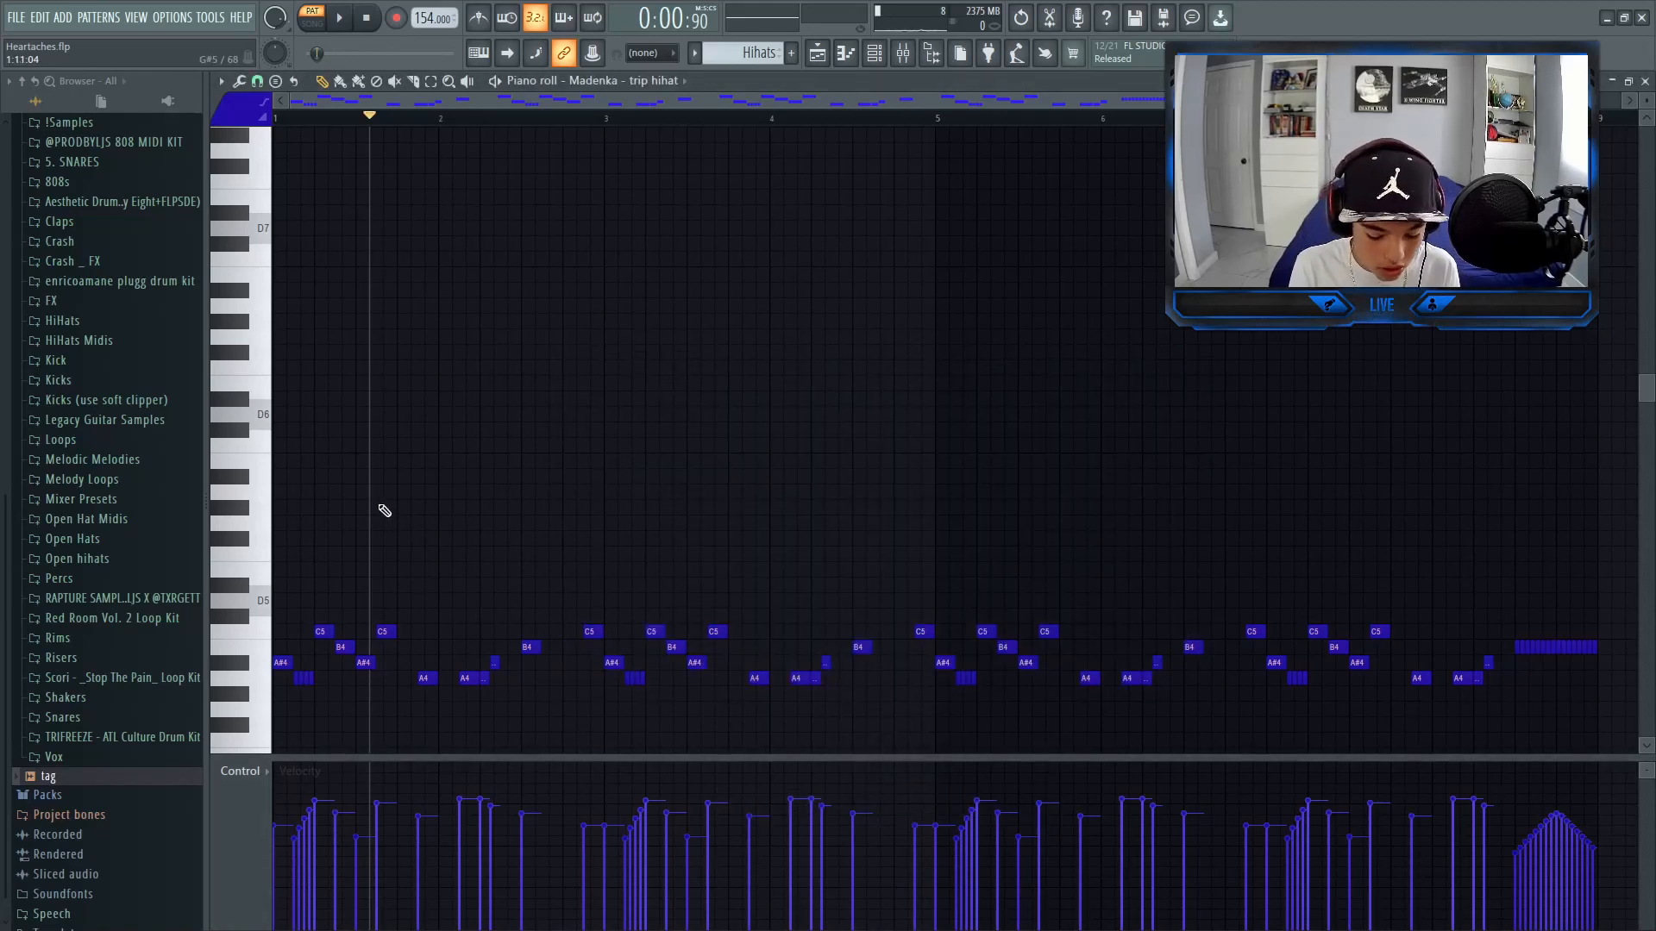
Return the playhead to bar 1 and play back the Madenka - trip hihat pattern, stopping it partway.
{"action": "left_click_drag", "start_coordinate": [373, 125], "coordinate": [248, 154]}
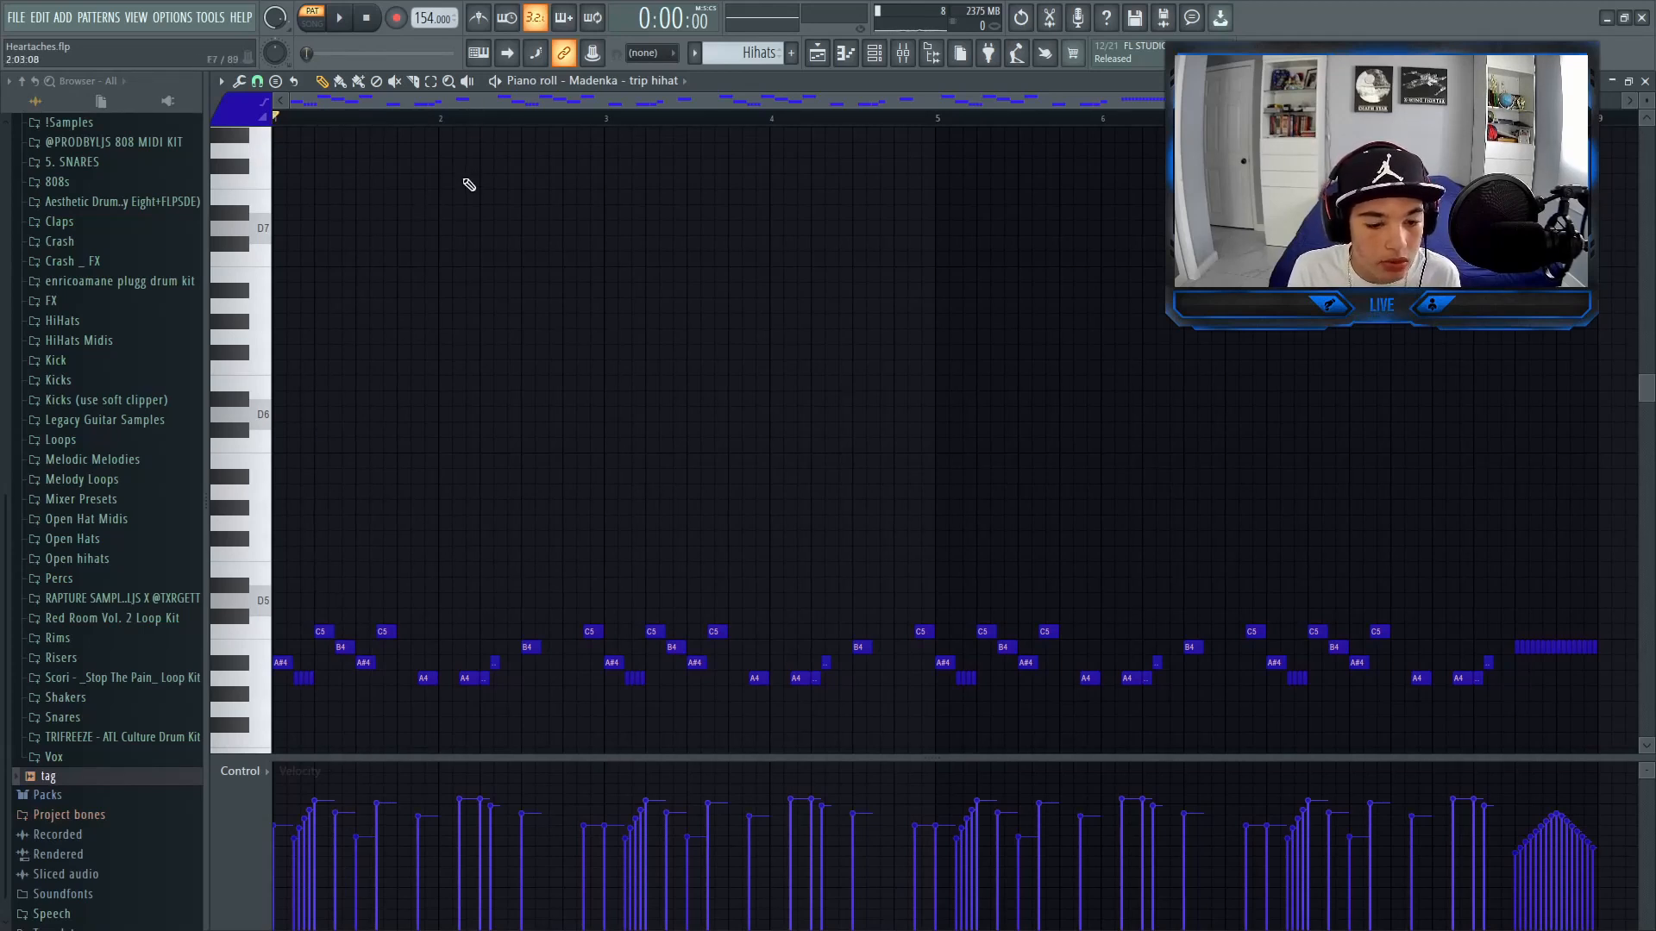
{"action": "scroll", "coordinate": [468, 185], "scroll_direction": "down", "scroll_amount": 3}
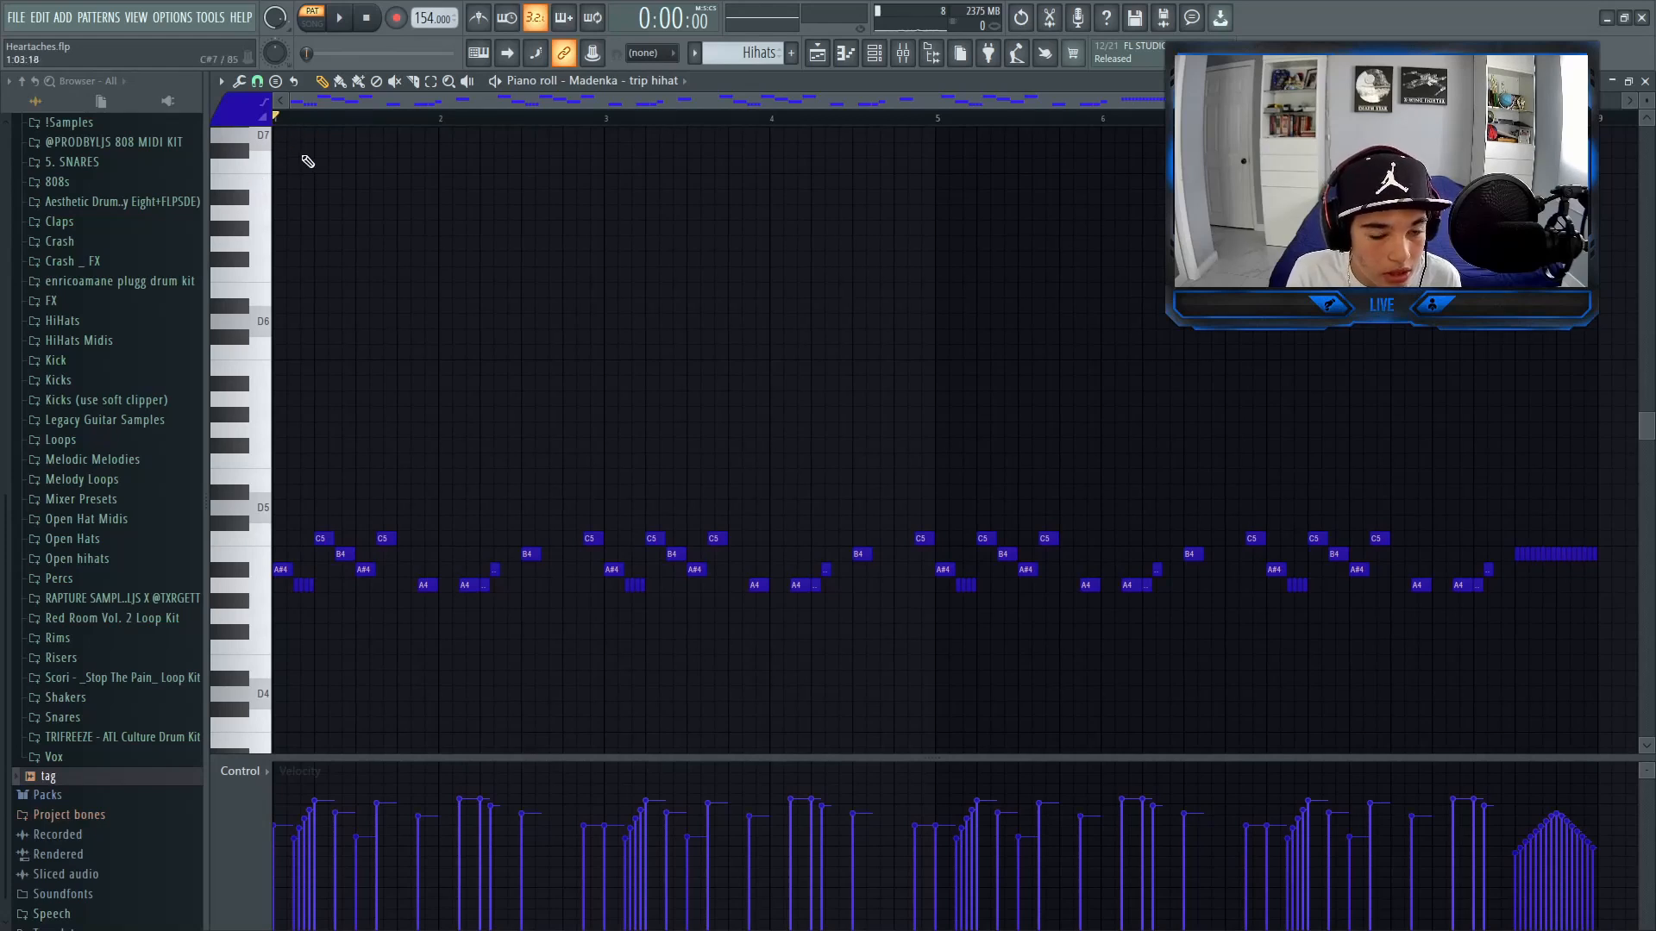
{"action": "key", "text": "space"}
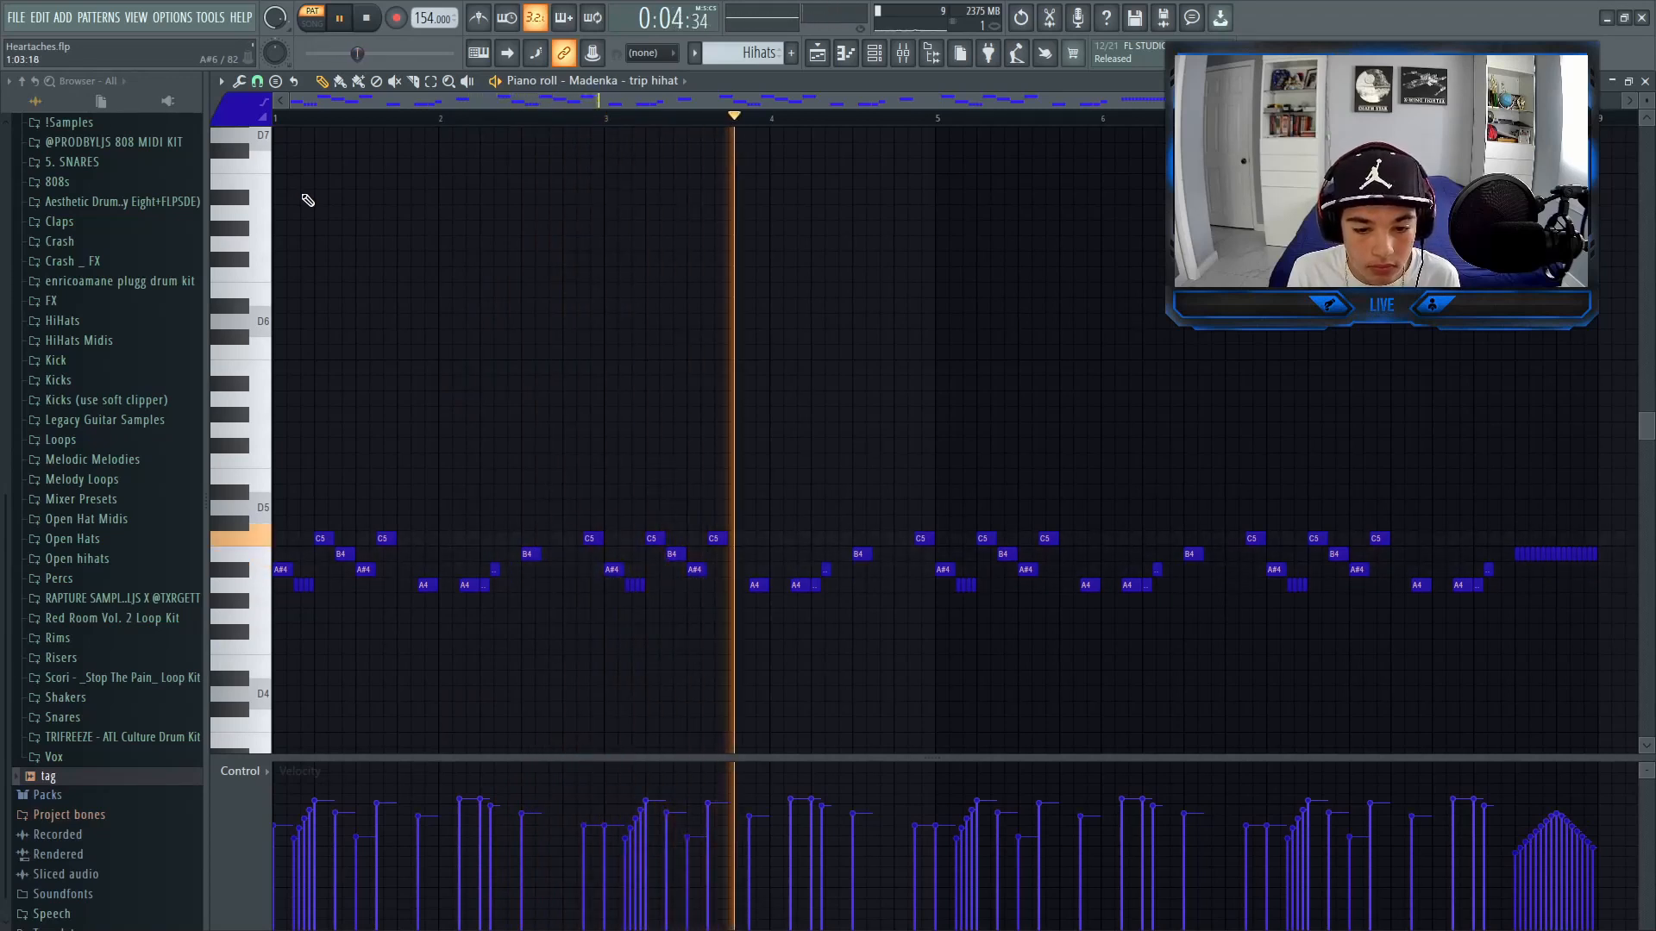
{"action": "key", "text": "space"}
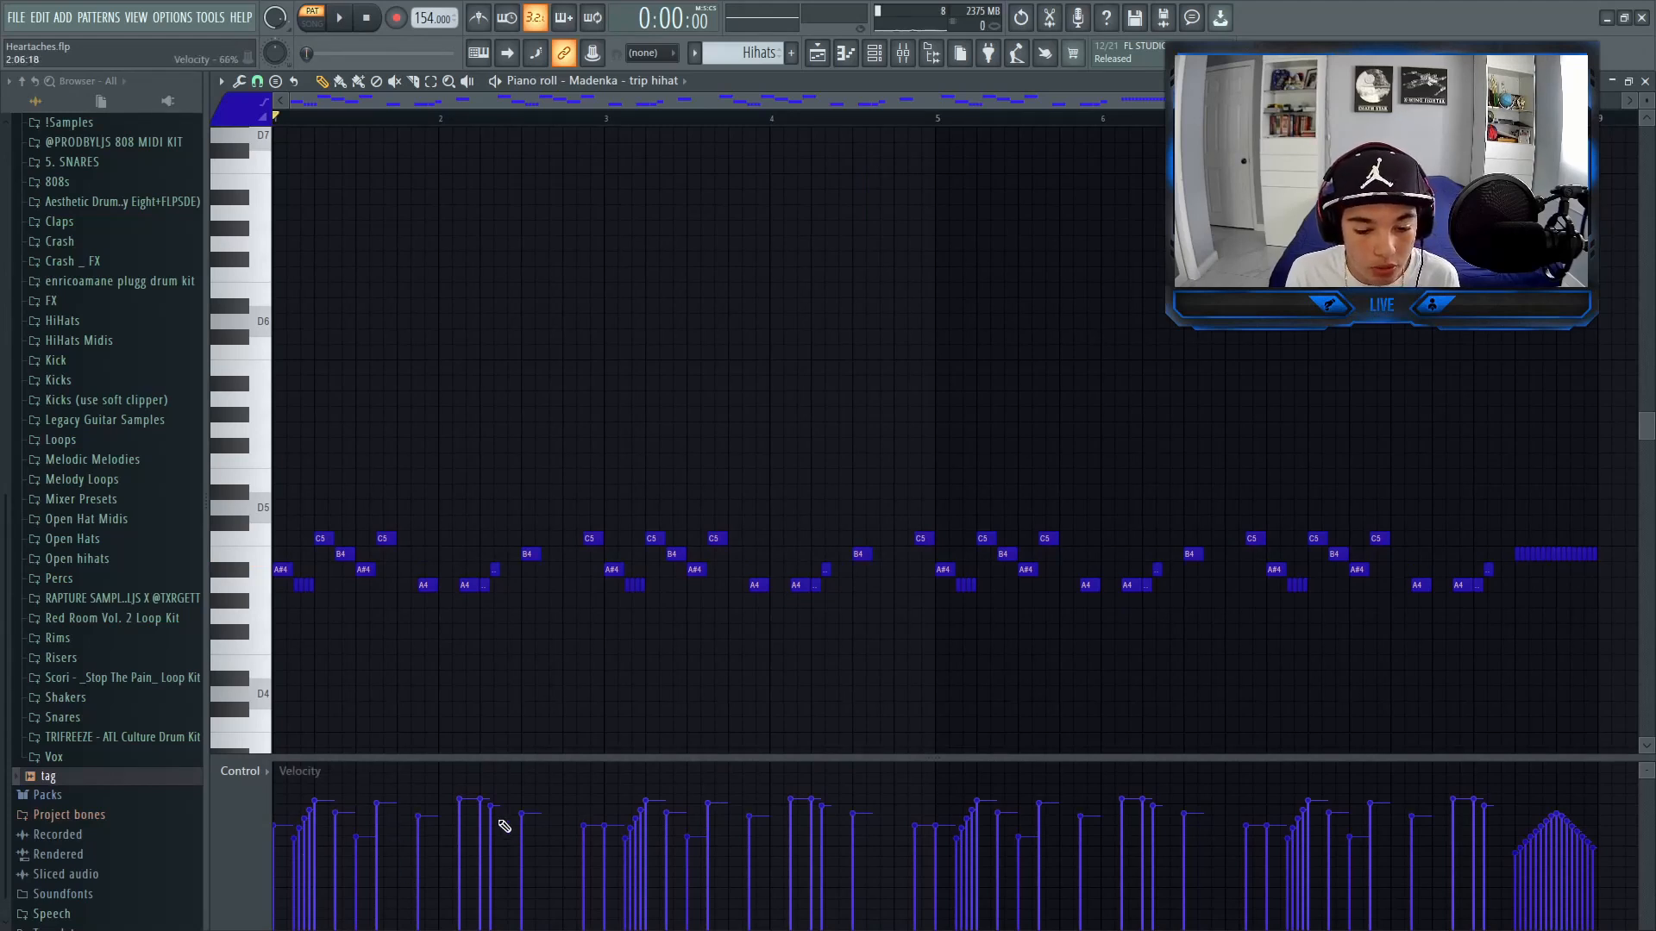
Audition the opening hi-hat notes one by one to trace their pitch changes, and examine the roll closing the pattern.
{"action": "left_click", "coordinate": [282, 574]}
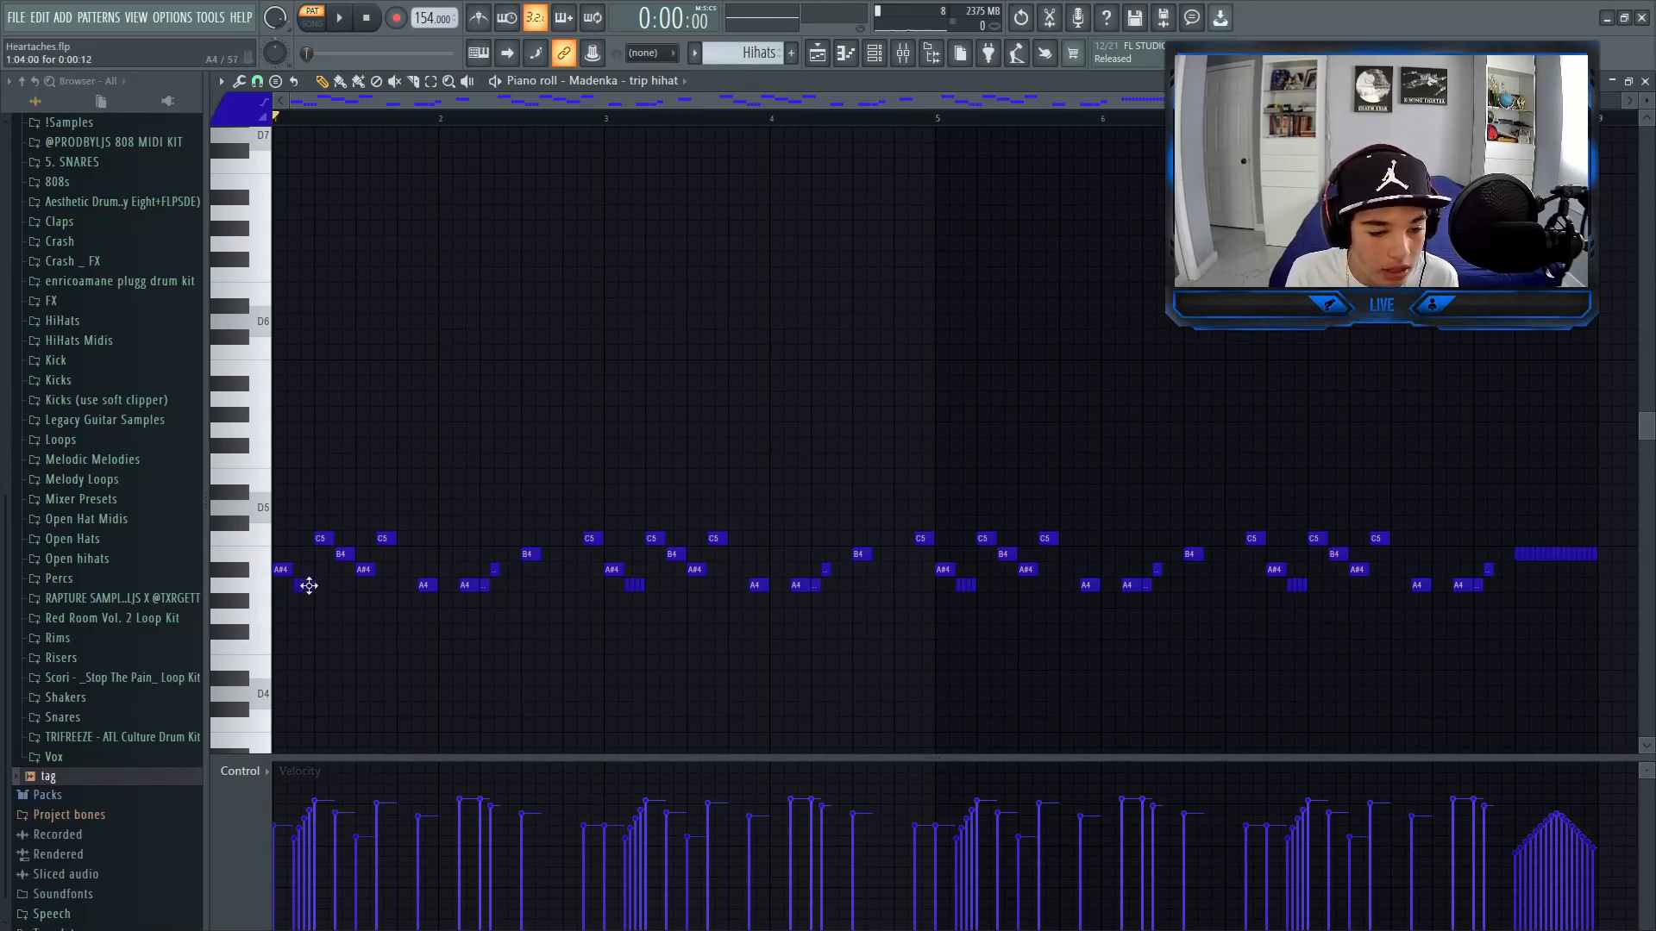
{"action": "left_click", "coordinate": [319, 539]}
{"action": "left_click", "coordinate": [347, 556]}
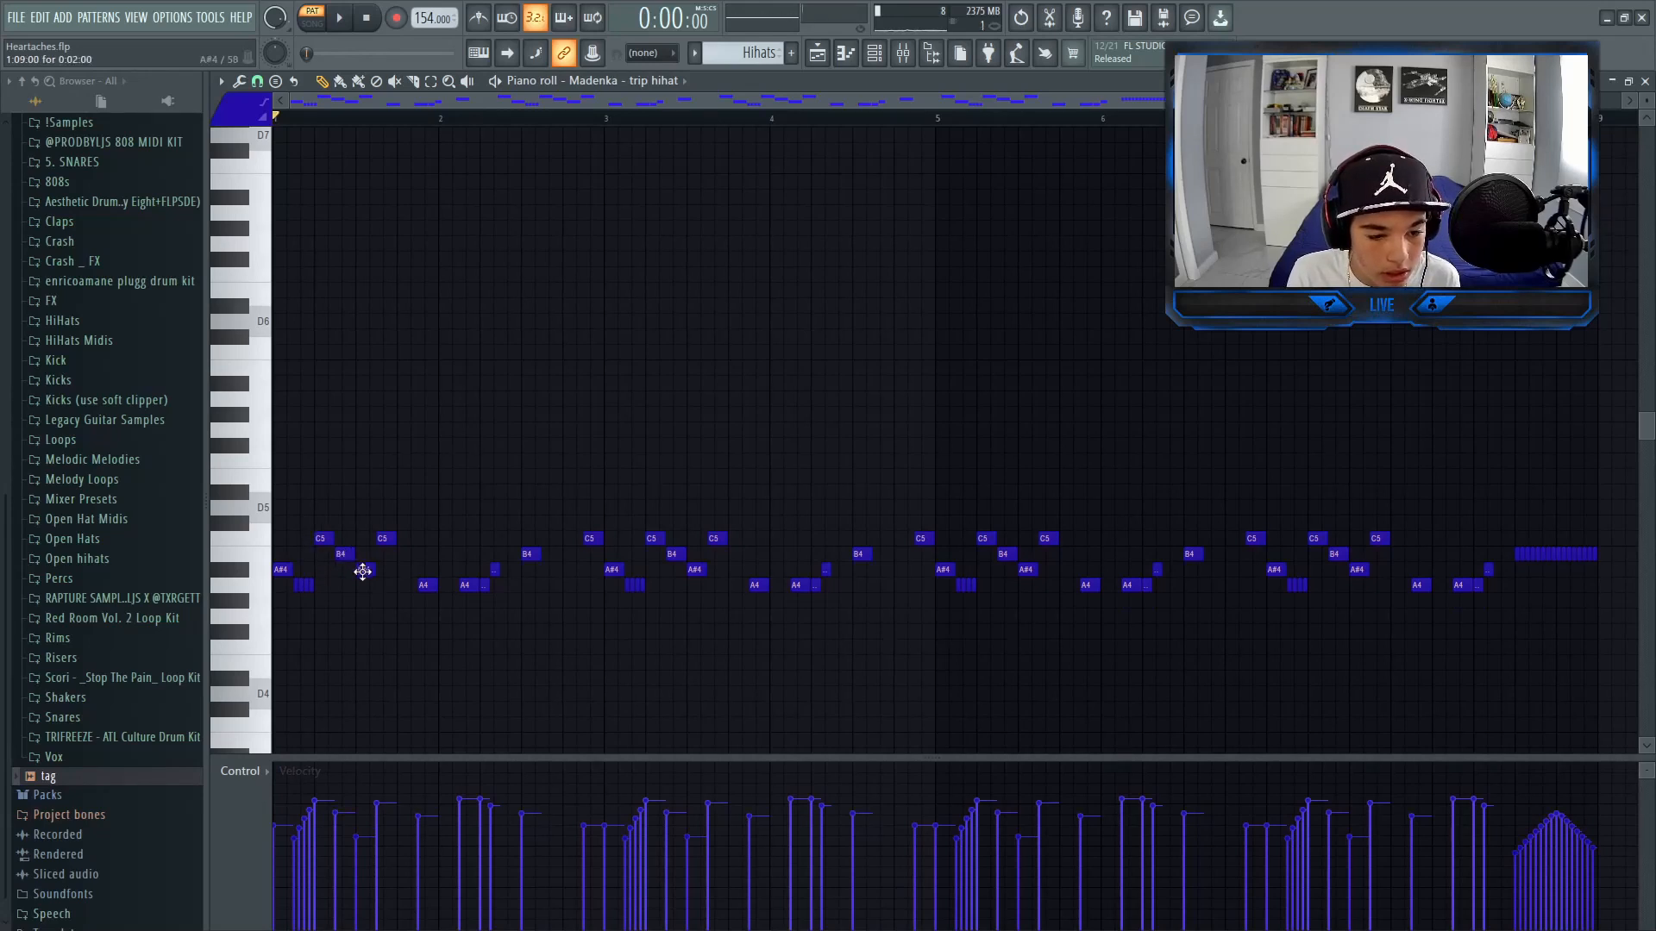
{"action": "left_click", "coordinate": [363, 570]}
{"action": "left_click", "coordinate": [382, 543]}
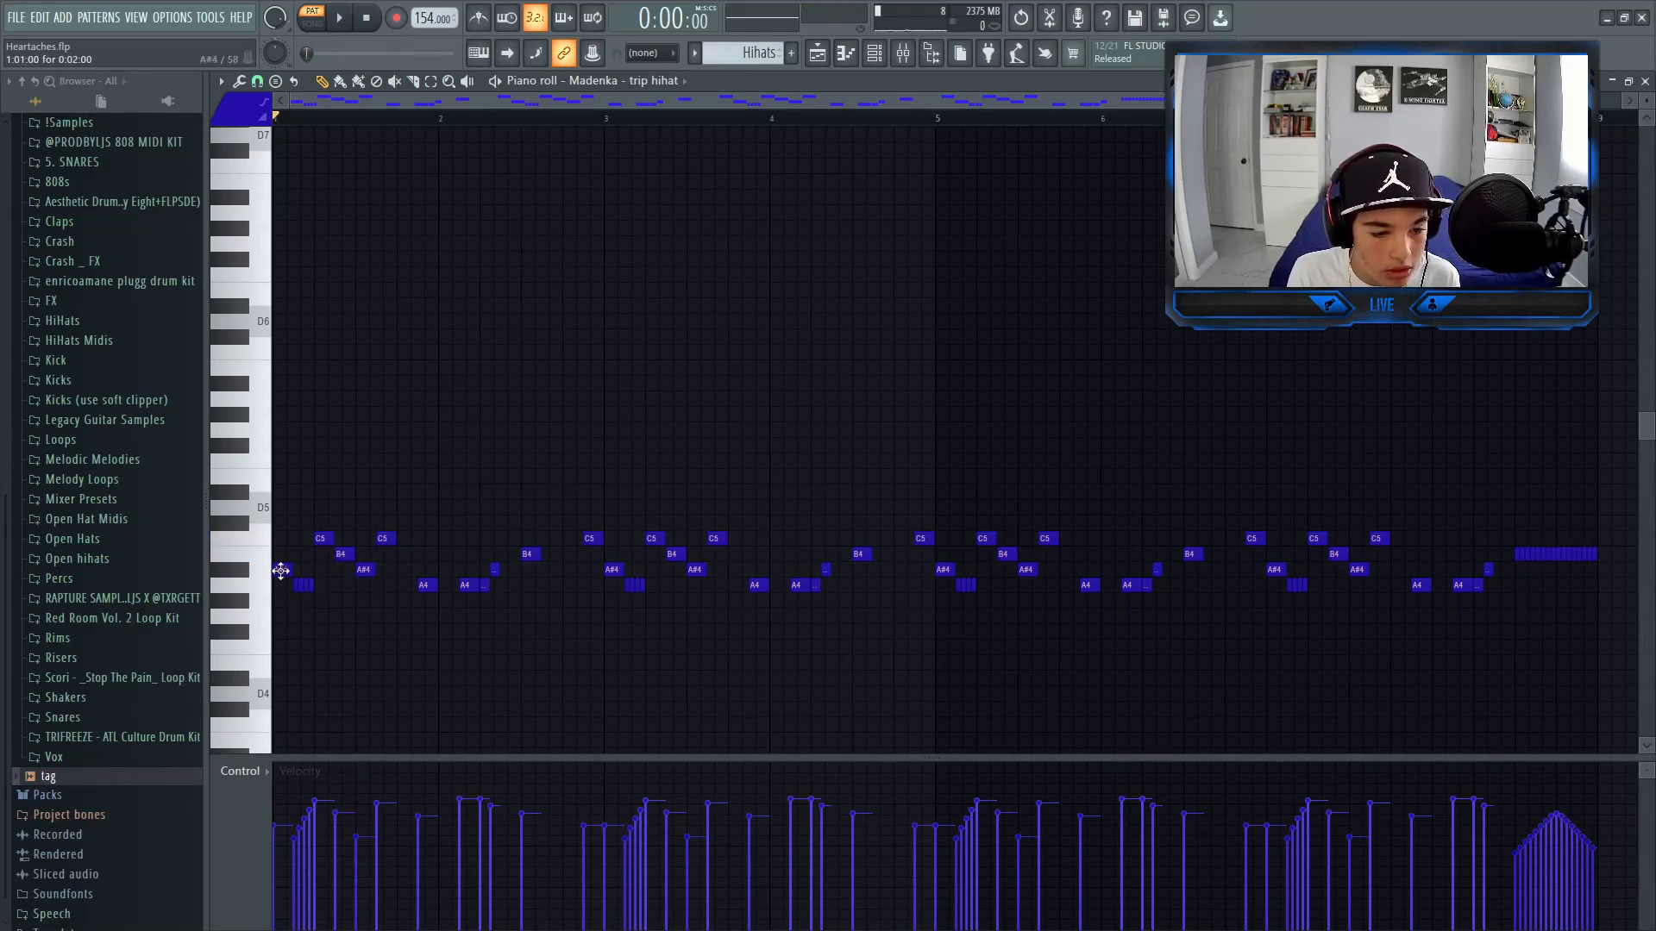
{"action": "left_click", "coordinate": [319, 539]}
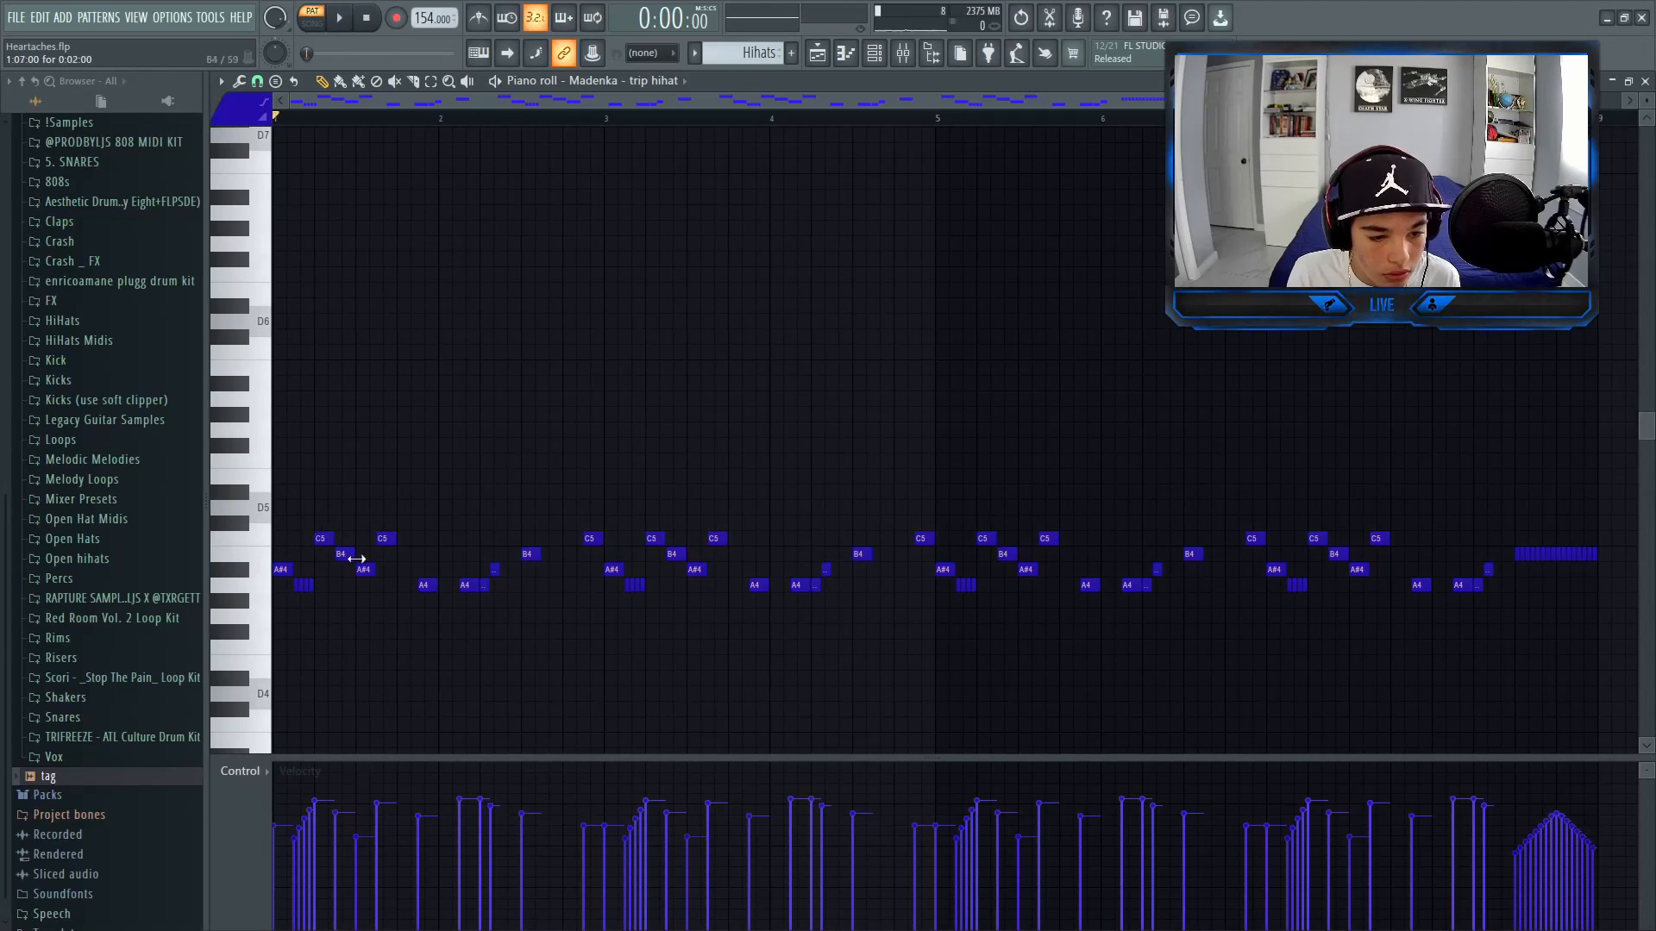
{"action": "left_click", "coordinate": [358, 569]}
{"action": "left_click", "coordinate": [385, 540]}
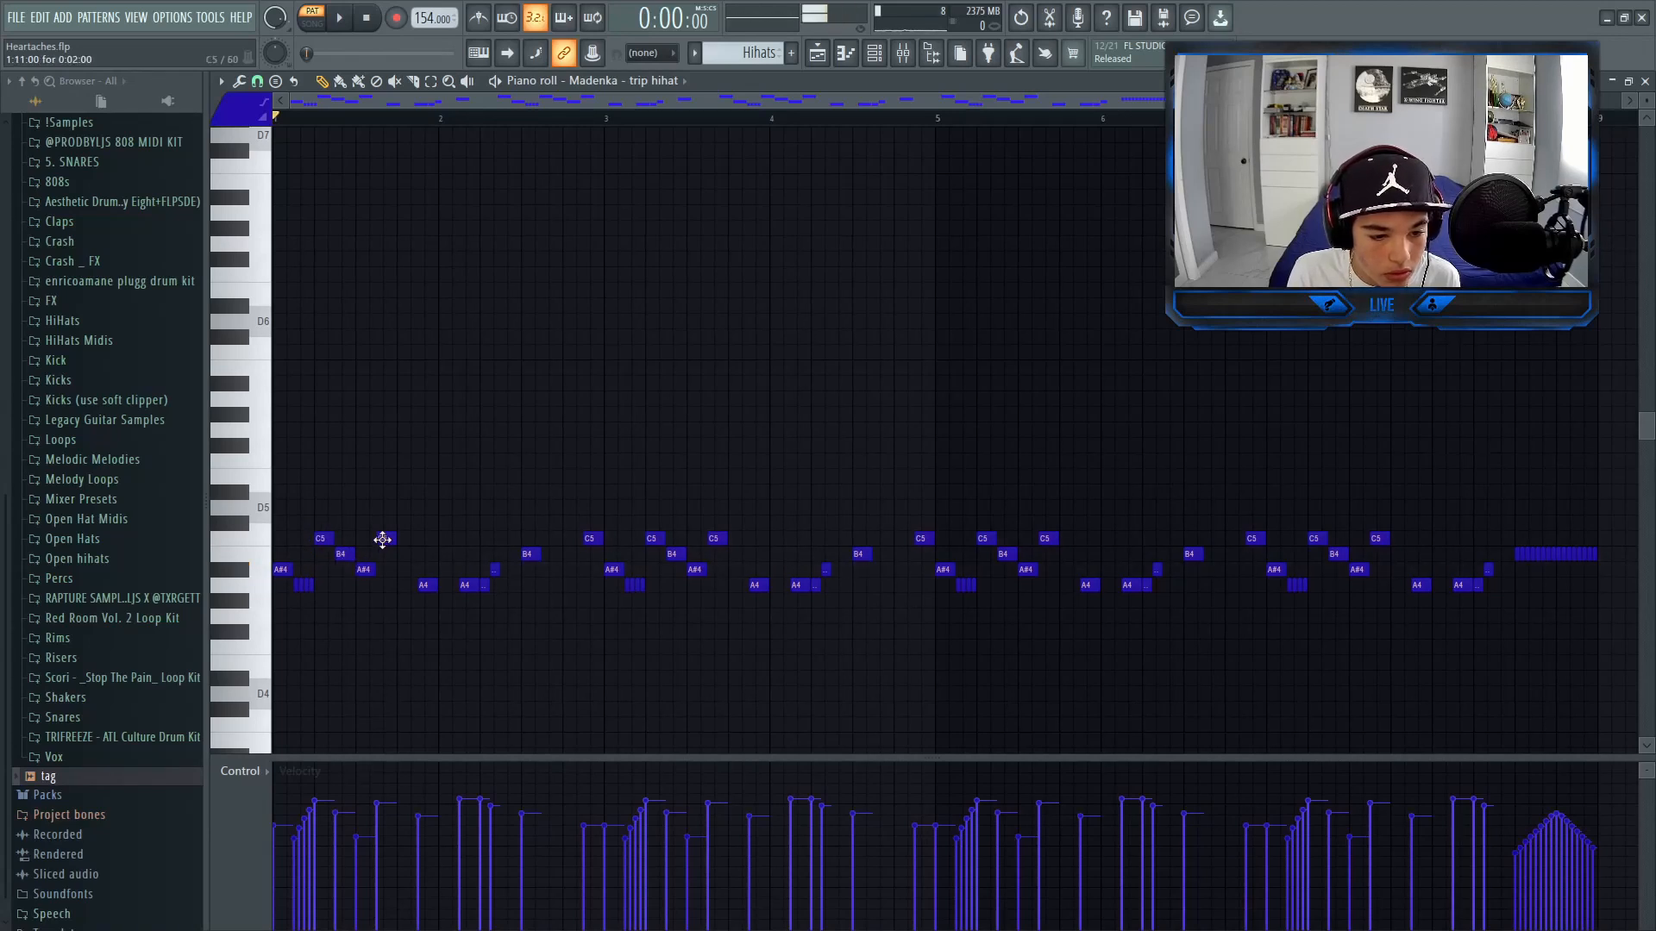
{"action": "left_click", "coordinate": [425, 585]}
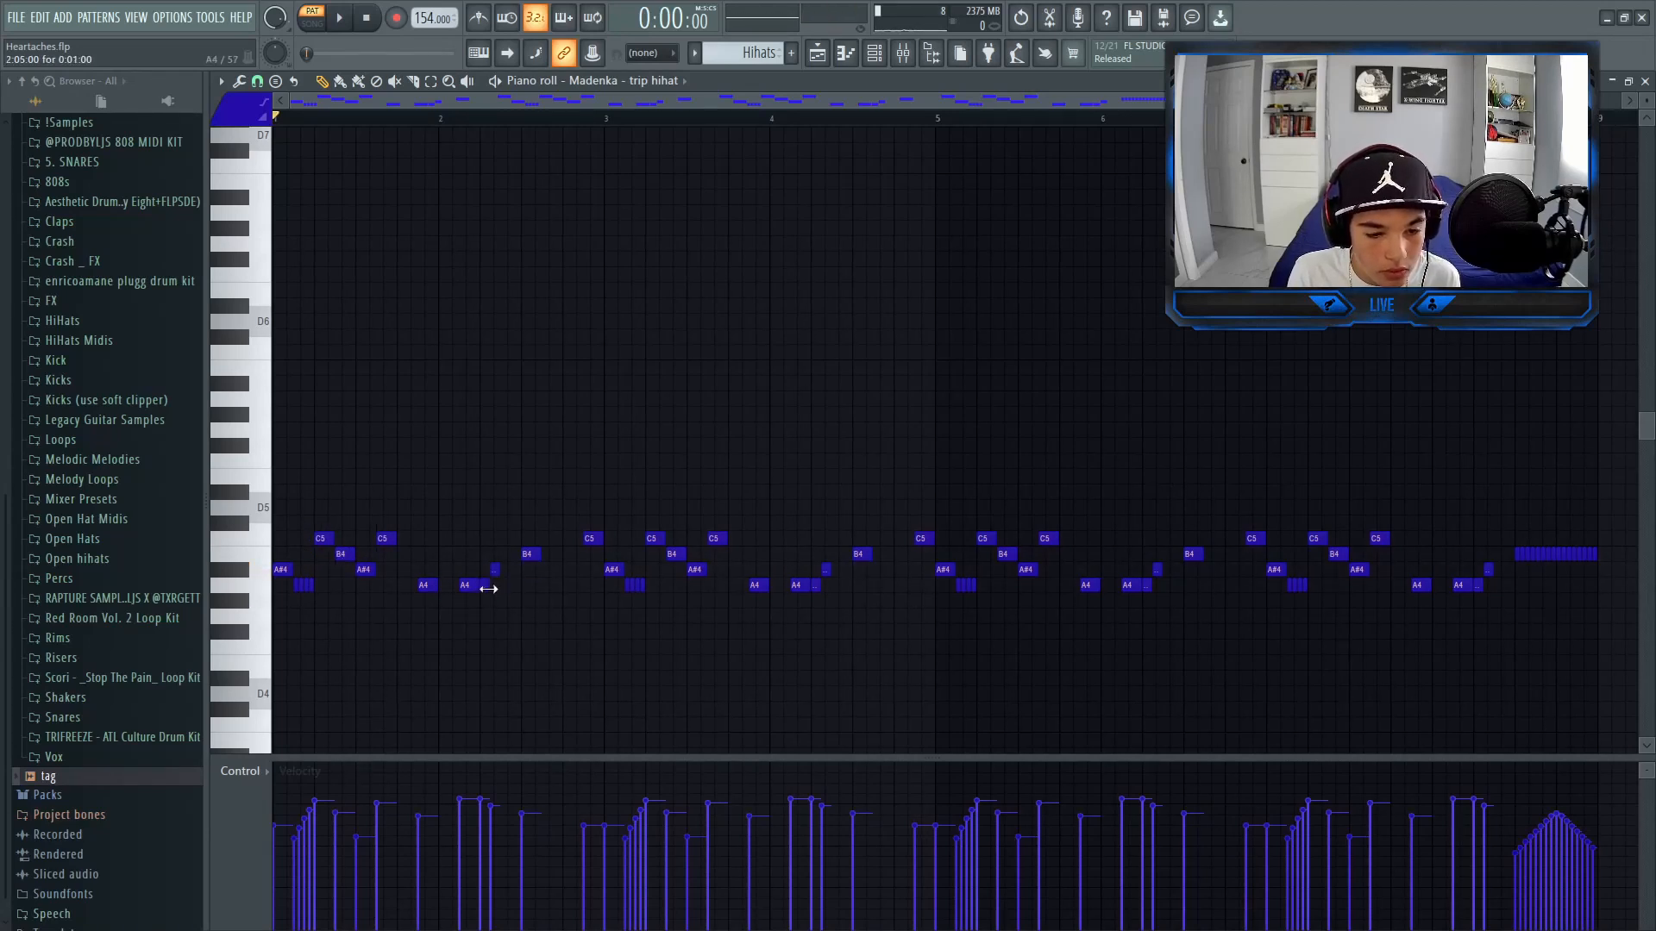
{"action": "left_click", "coordinate": [527, 553]}
{"action": "left_click", "coordinate": [589, 539]}
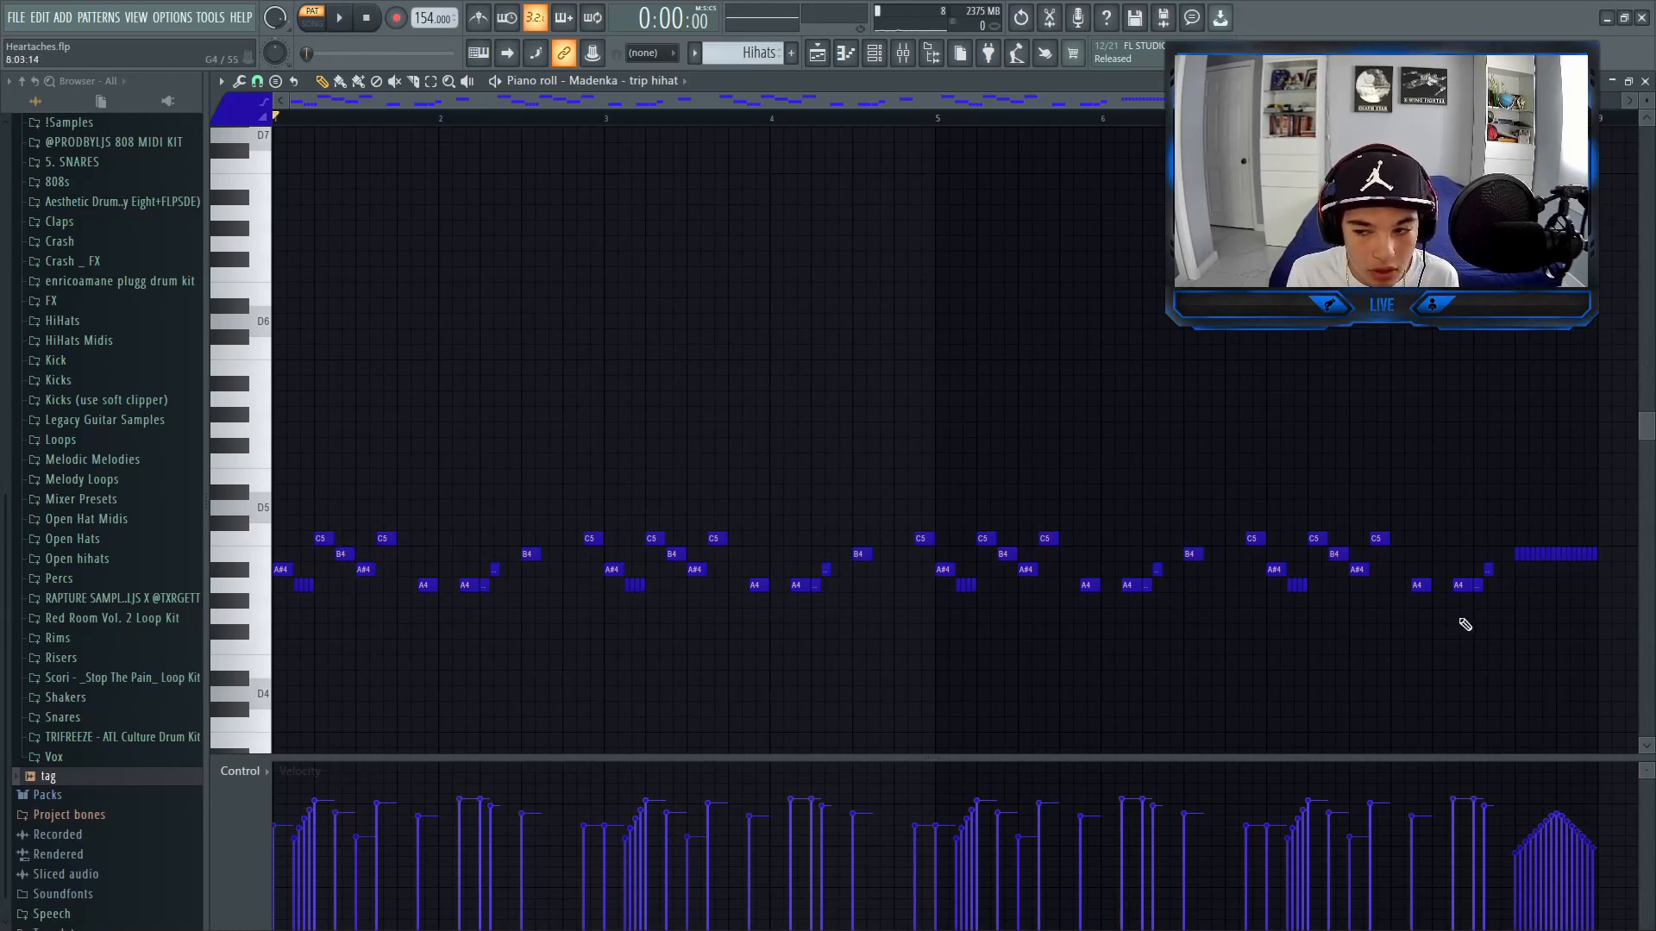
{"action": "scroll", "coordinate": [1121, 155], "scroll_direction": "right", "scroll_amount": 3}
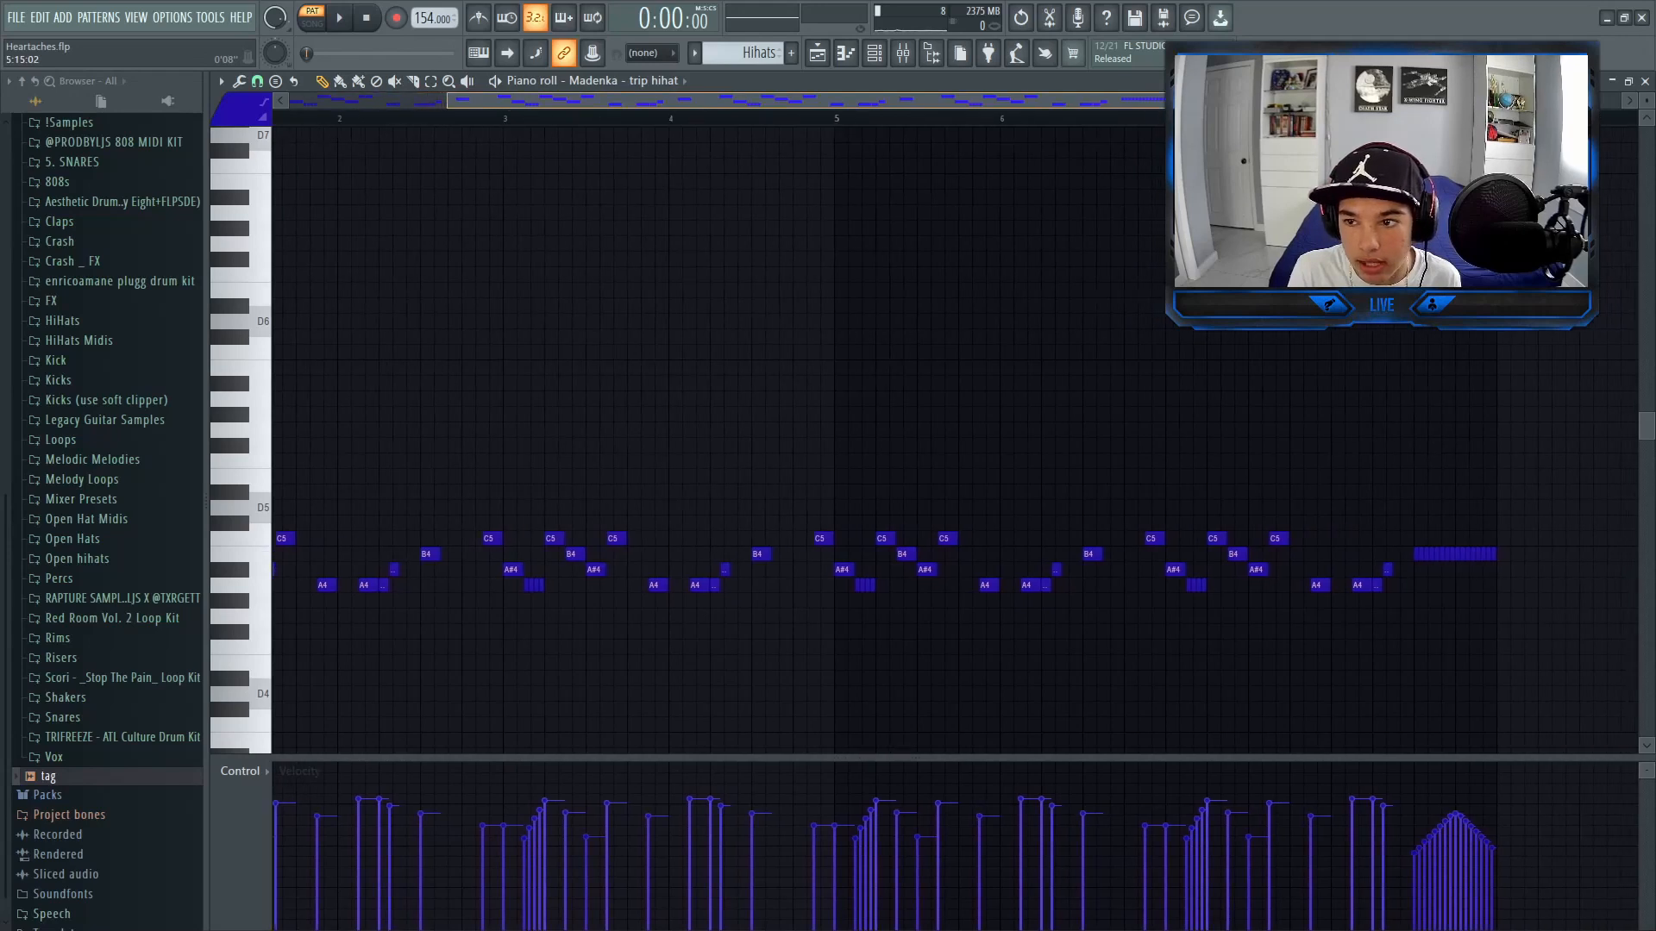
Play back the hi-hat roll closing the pattern and display the note pan values to examine its panning.
{"action": "key", "text": "space"}
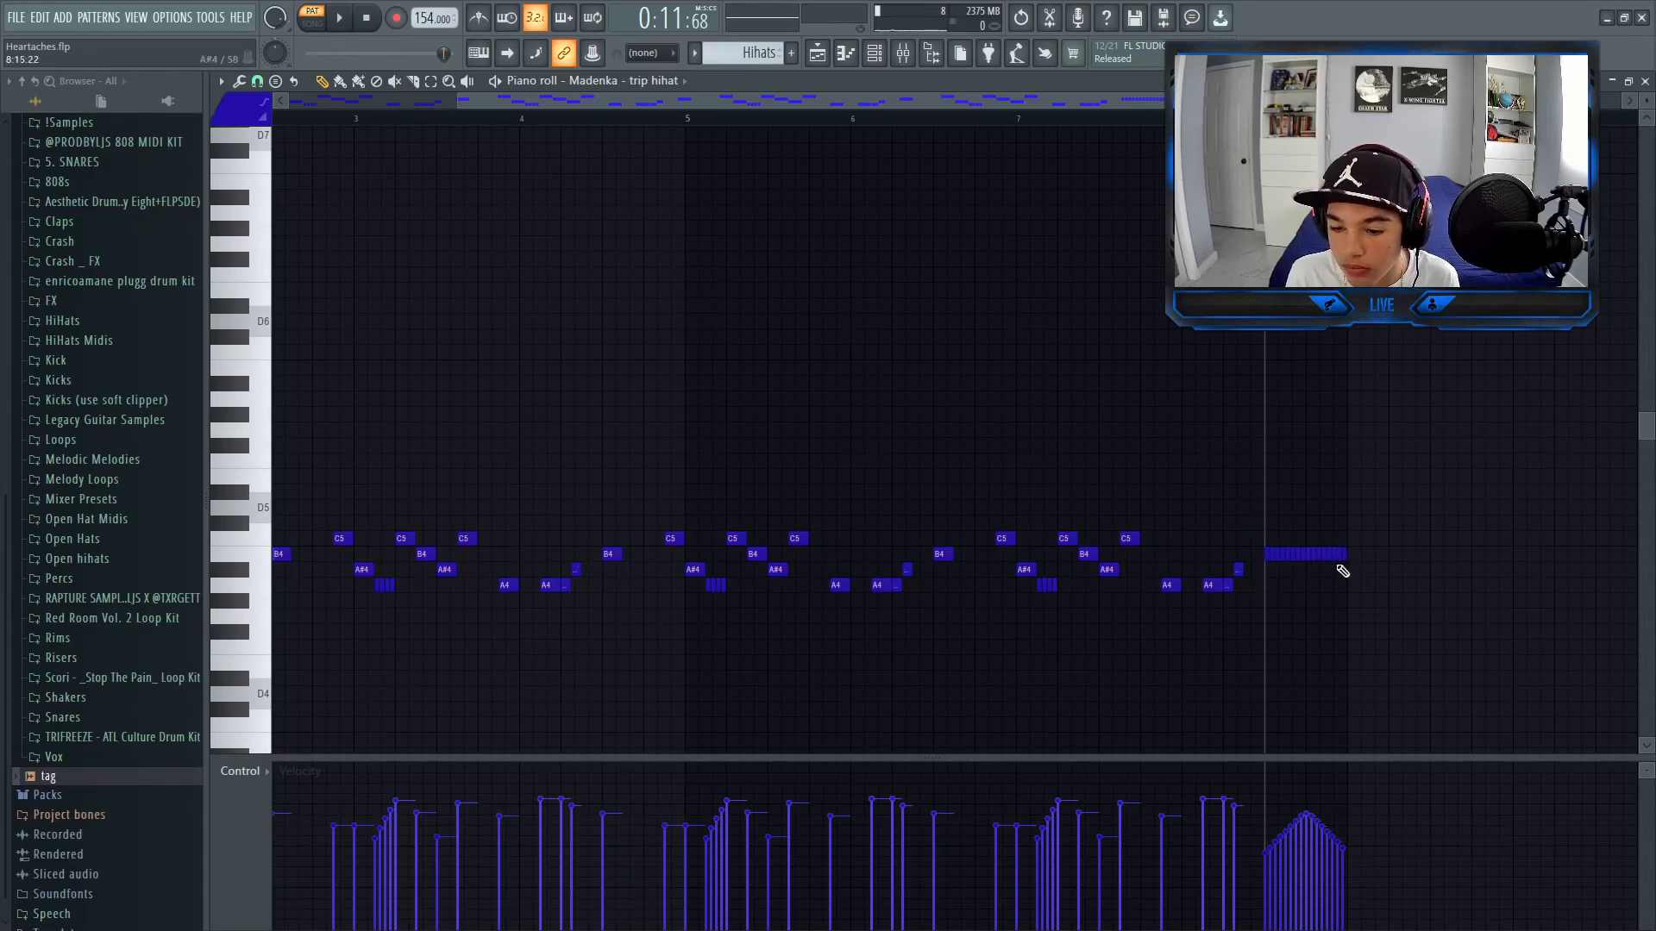
{"action": "key", "text": "space"}
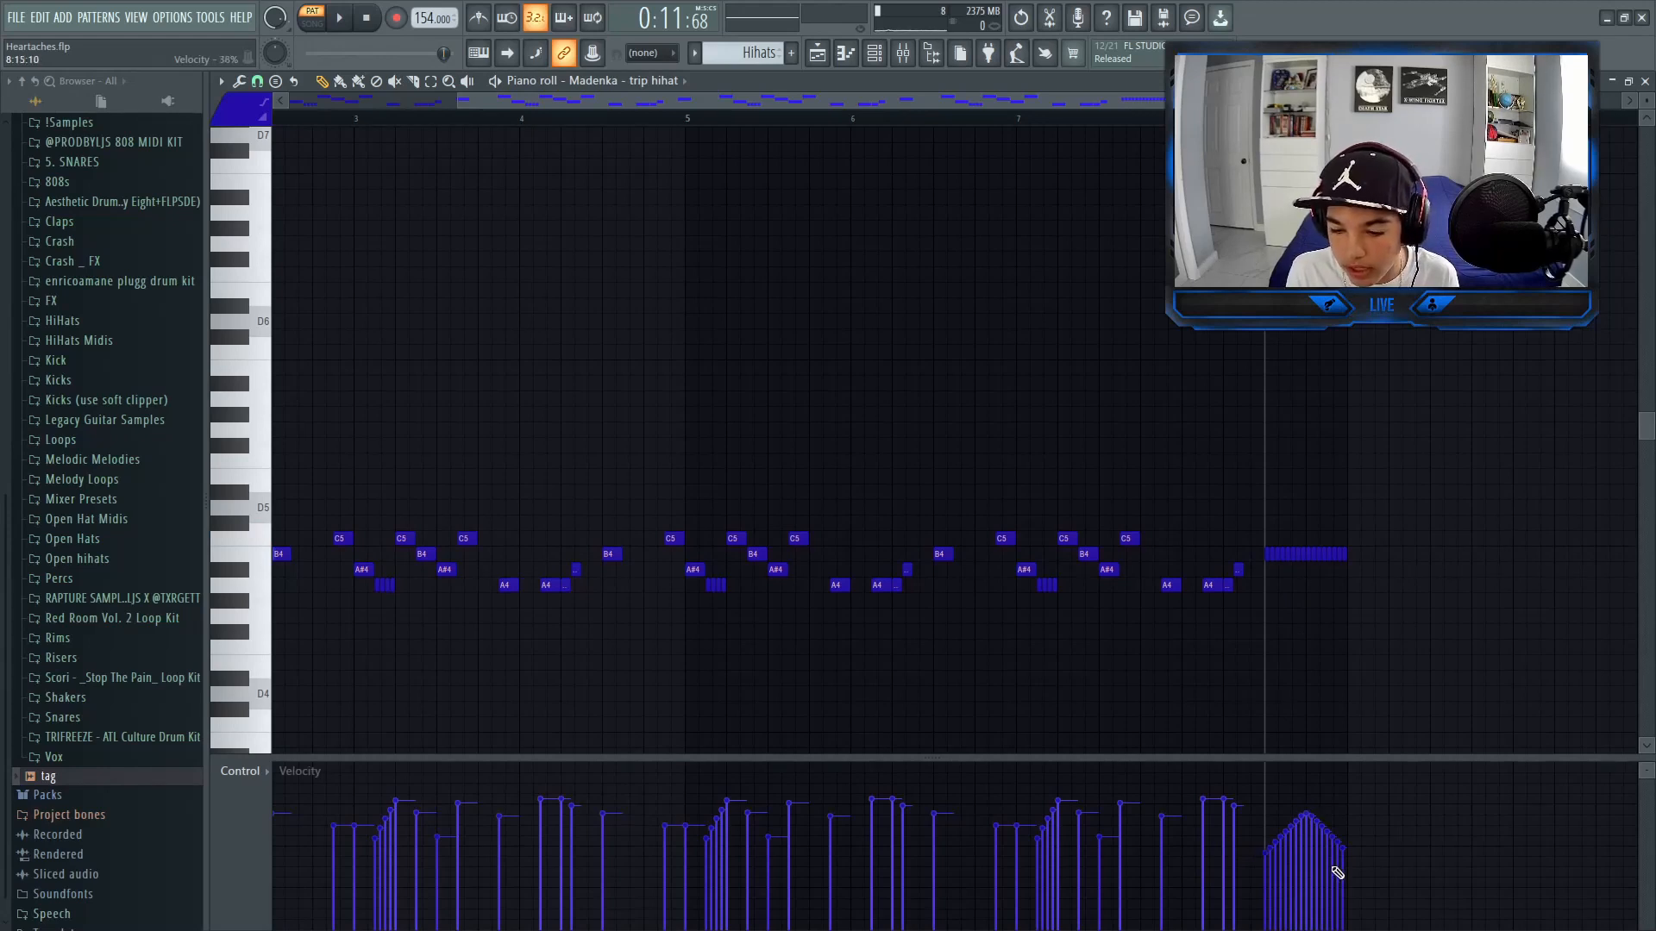
{"action": "left_click", "coordinate": [238, 771]}
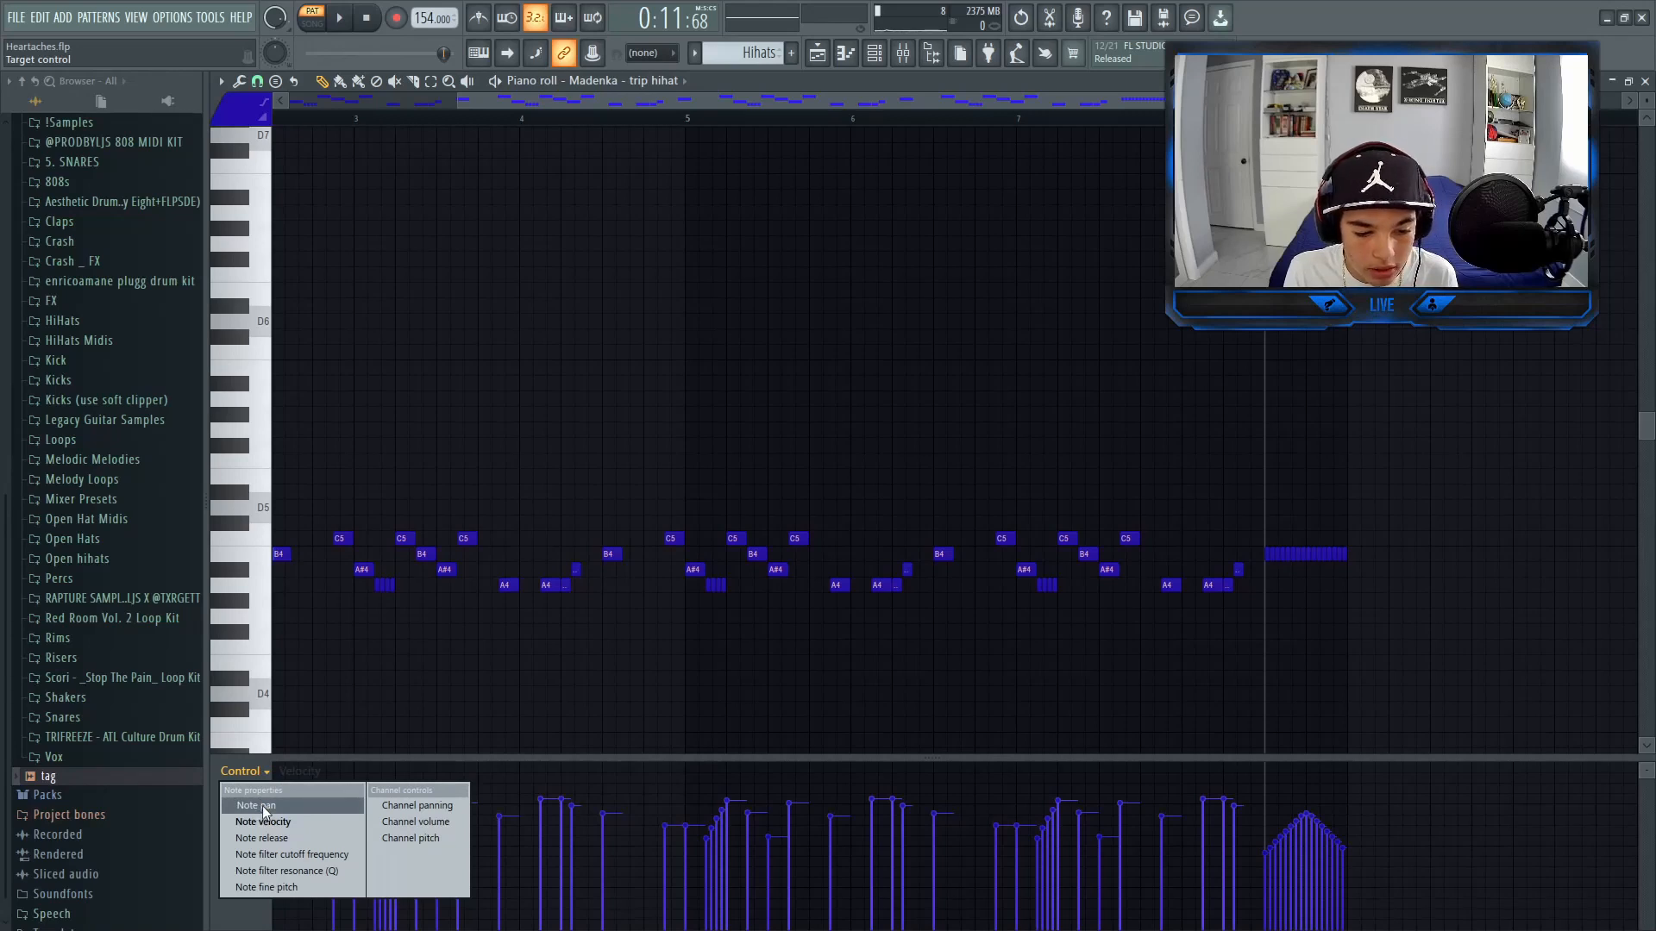
{"action": "left_click", "coordinate": [263, 808]}
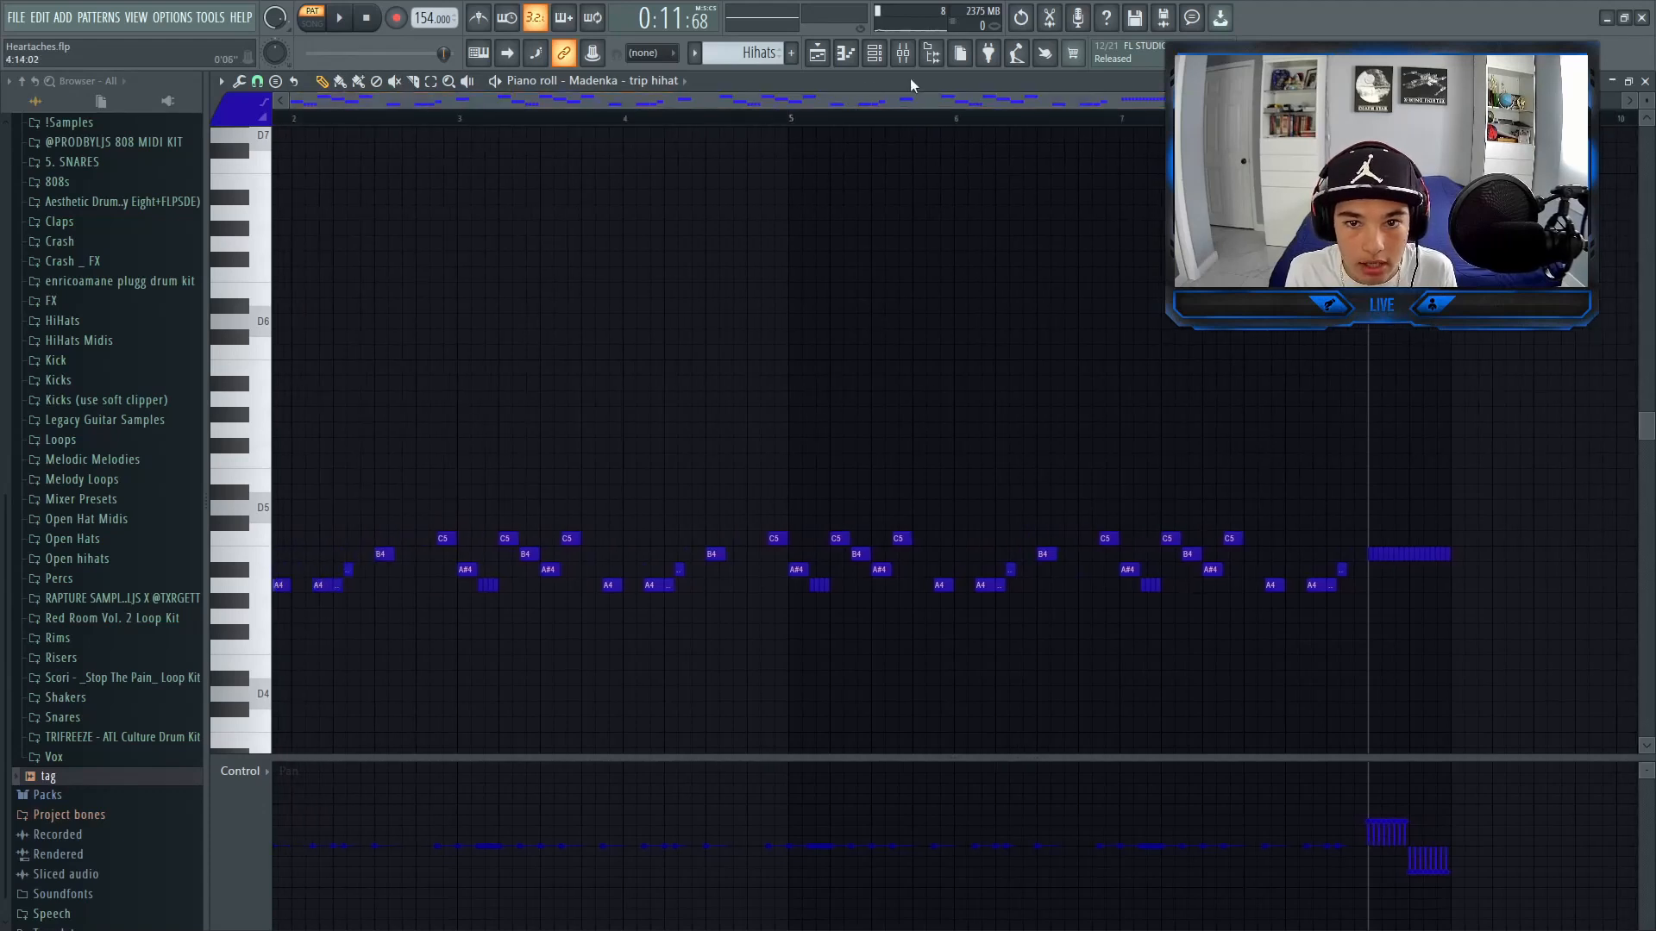
Inspect the Fruity Delay 3 effect on the Madenka - trip hihat mixer track, and close the mixer.
{"action": "key", "text": "Escape"}
{"action": "left_click", "coordinate": [905, 56]}
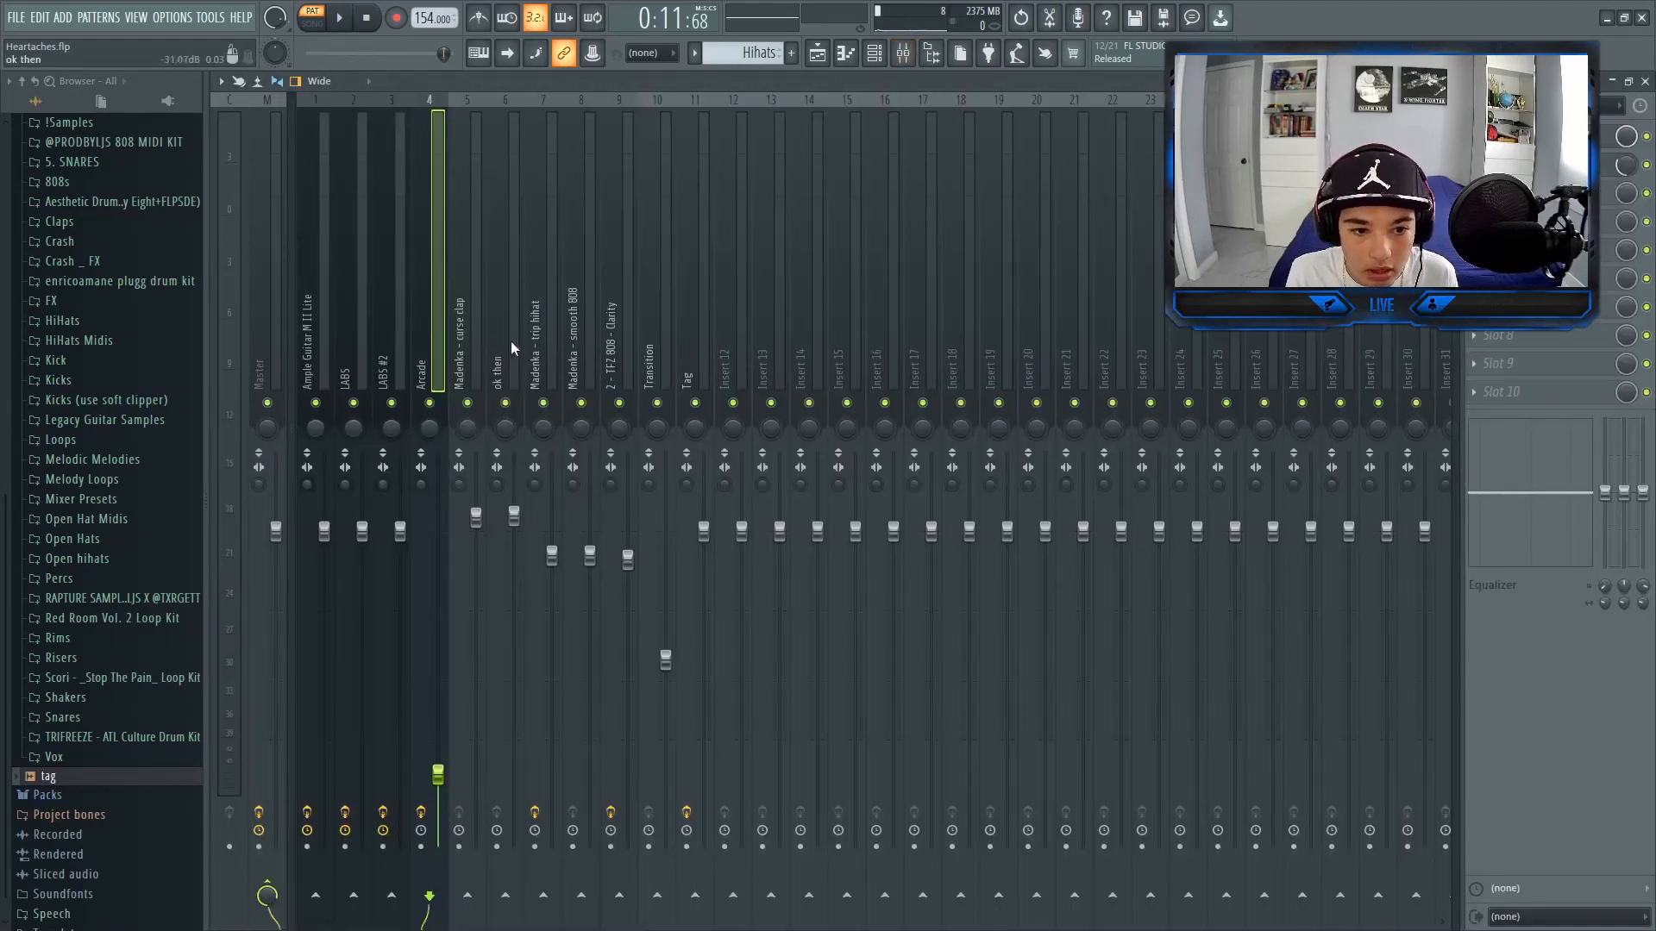
{"action": "left_click", "coordinate": [548, 345]}
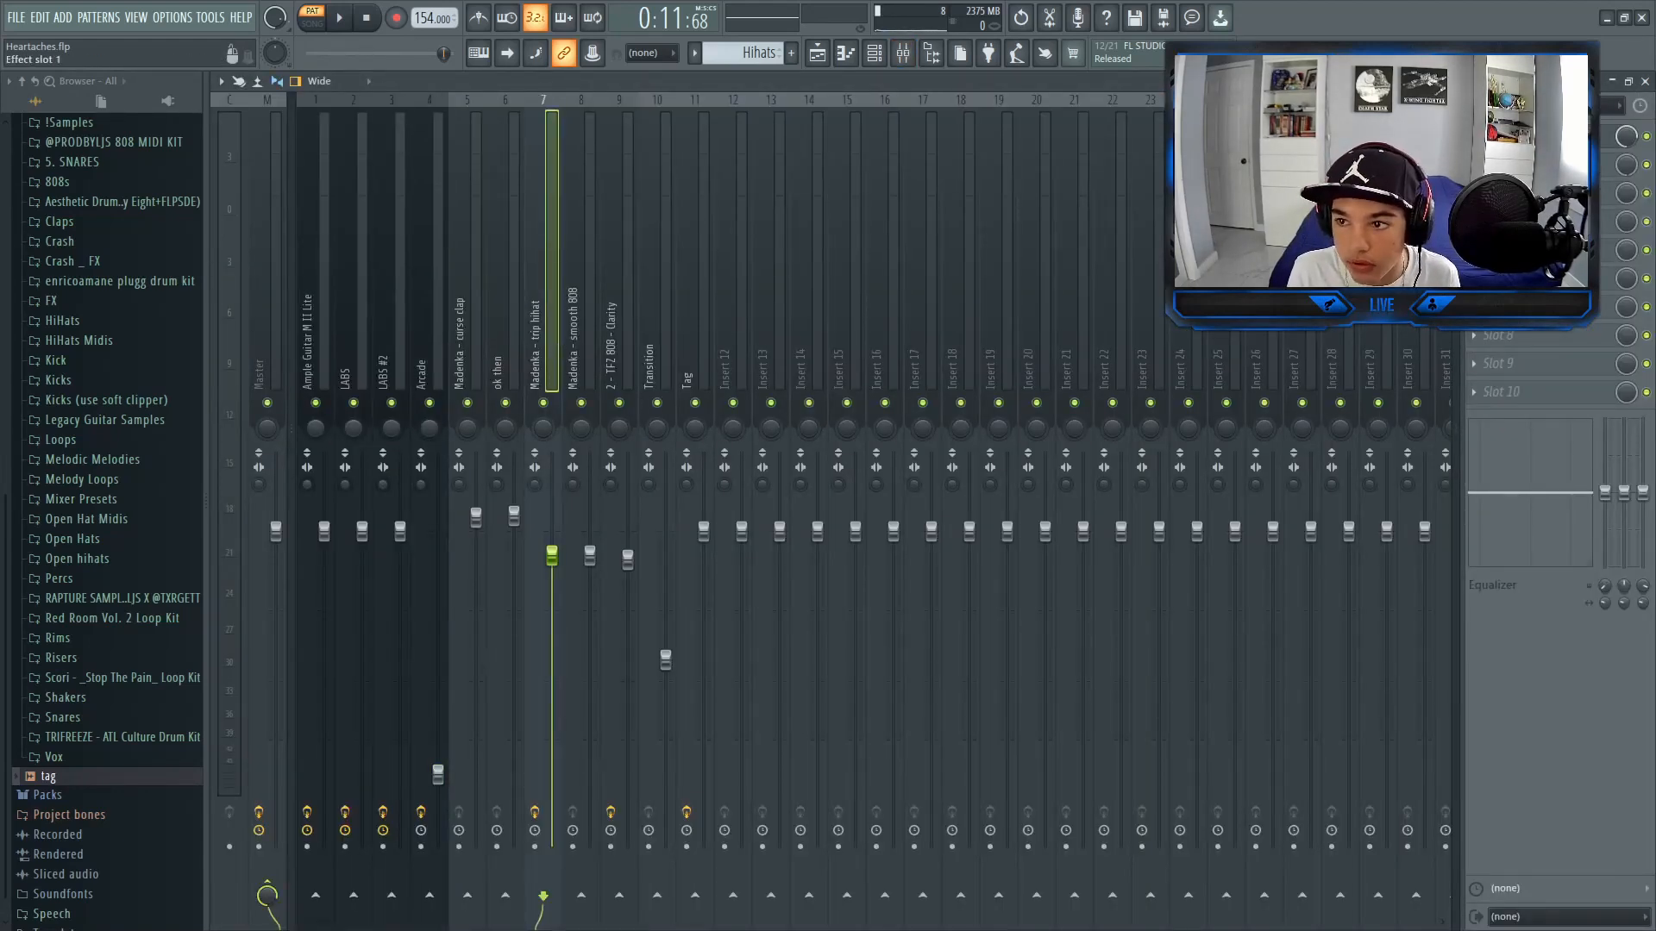
{"action": "left_click", "coordinate": [1530, 136]}
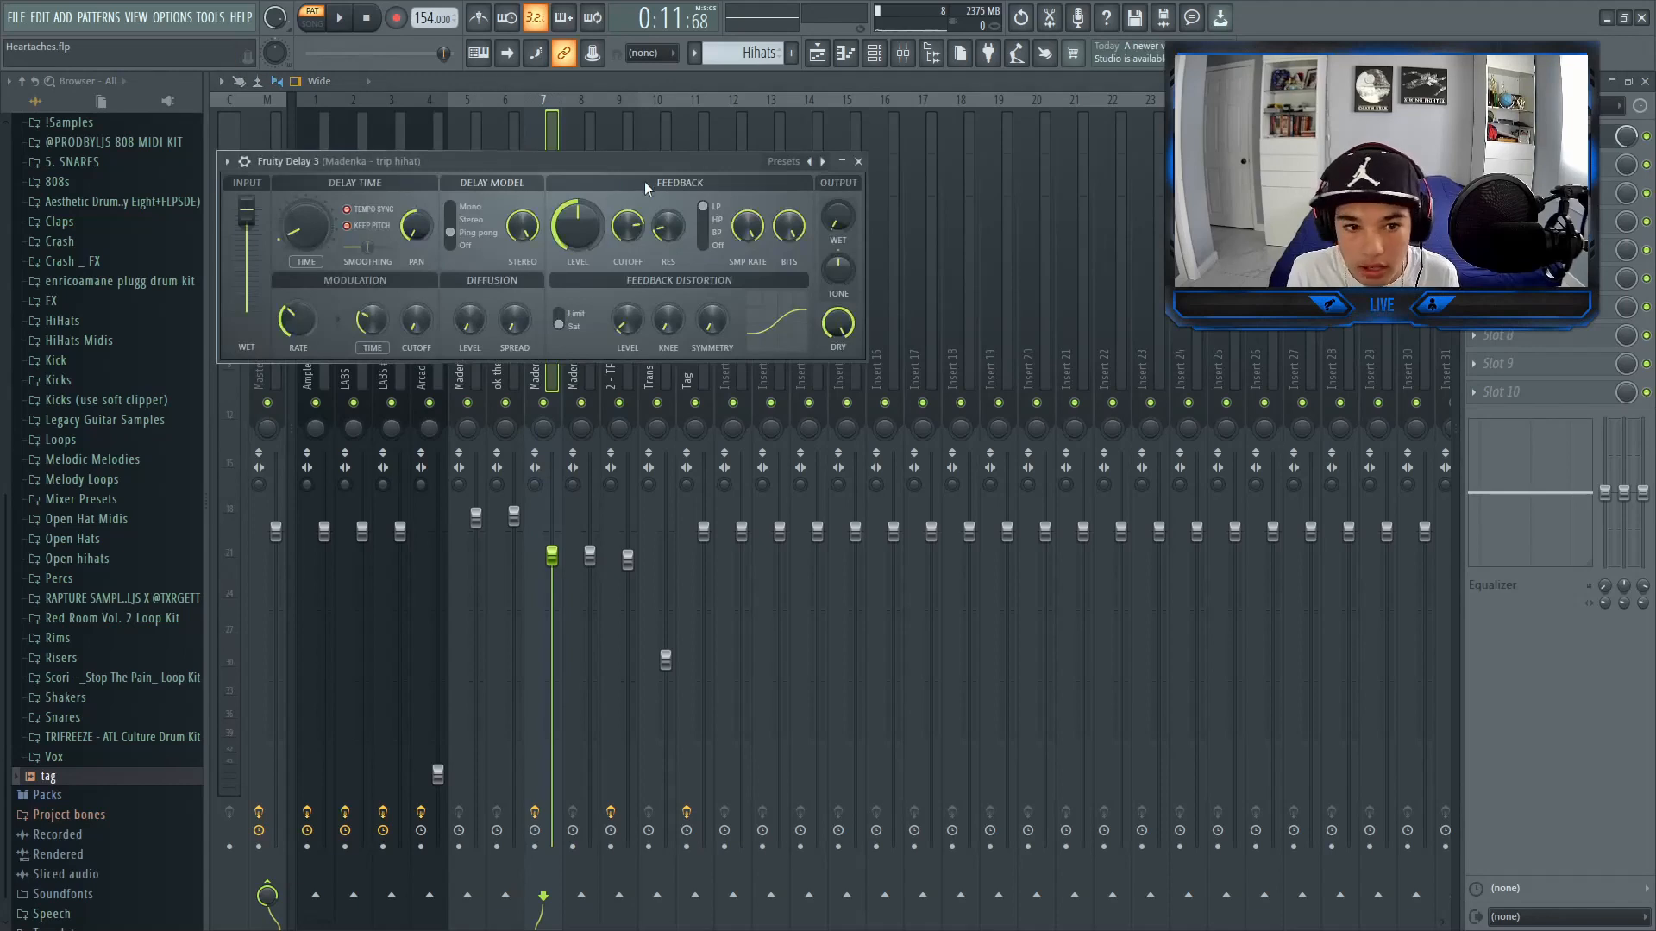
{"action": "left_click", "coordinate": [858, 162]}
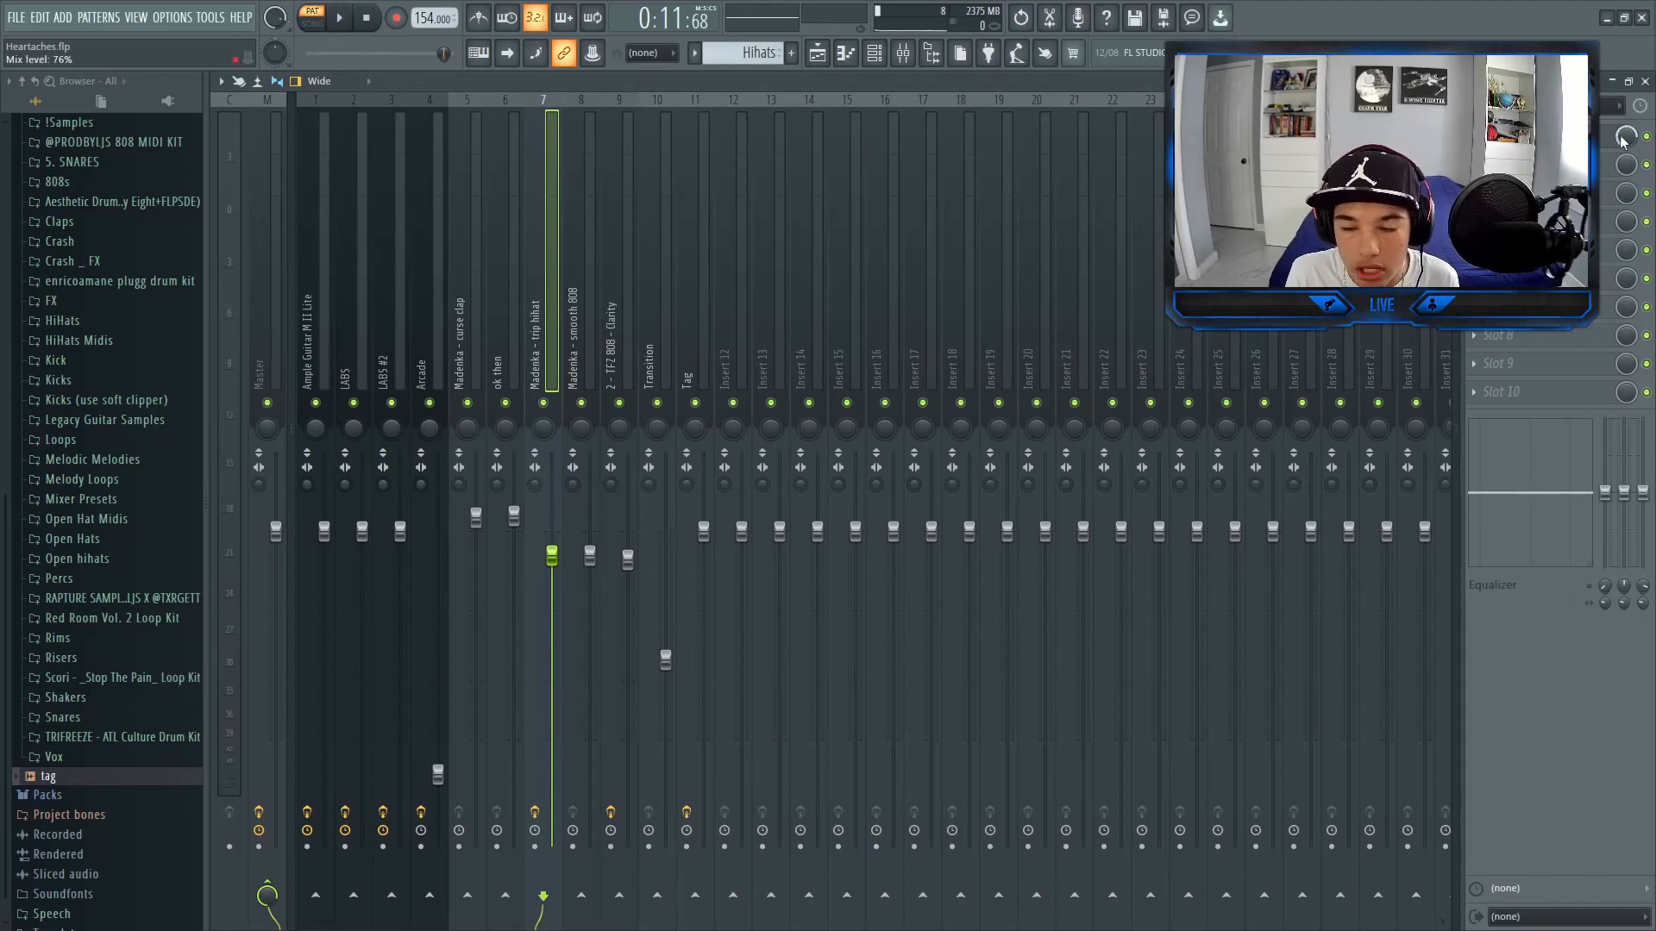
{"action": "left_click", "coordinate": [1644, 81]}
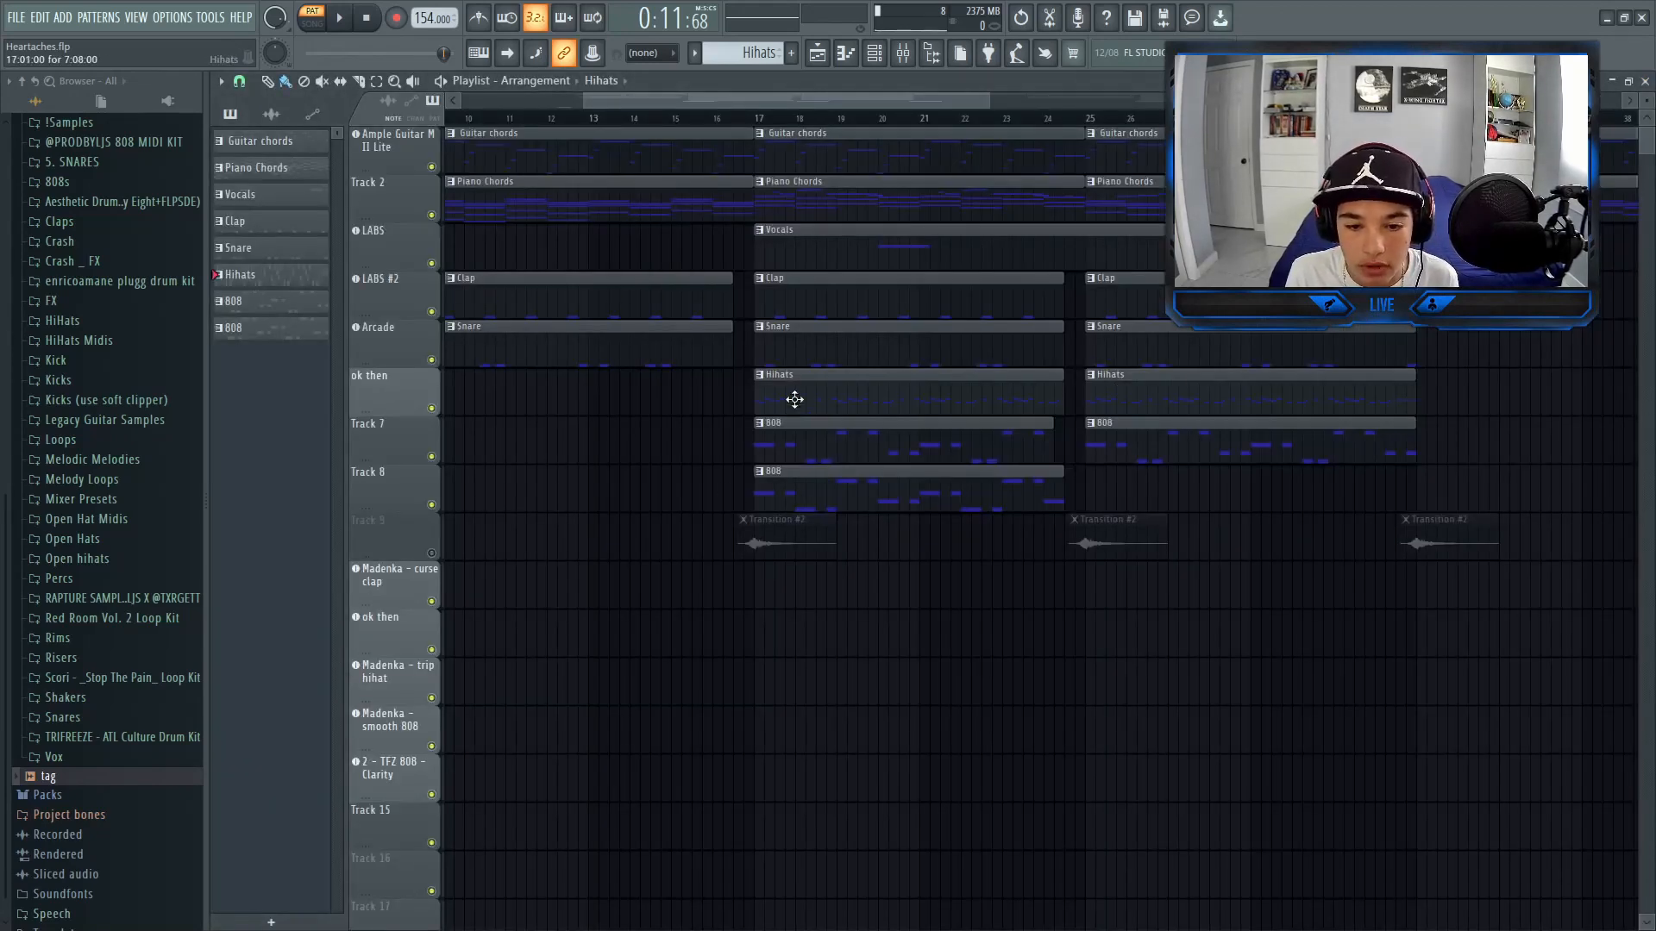
Open the Track 7 808 clip at bar 17 and look up its 2 - TFZ 808 - Clarity sample in the TRIFREEZE drum kit's 808s folder.
{"action": "double_click", "coordinate": [781, 455]}
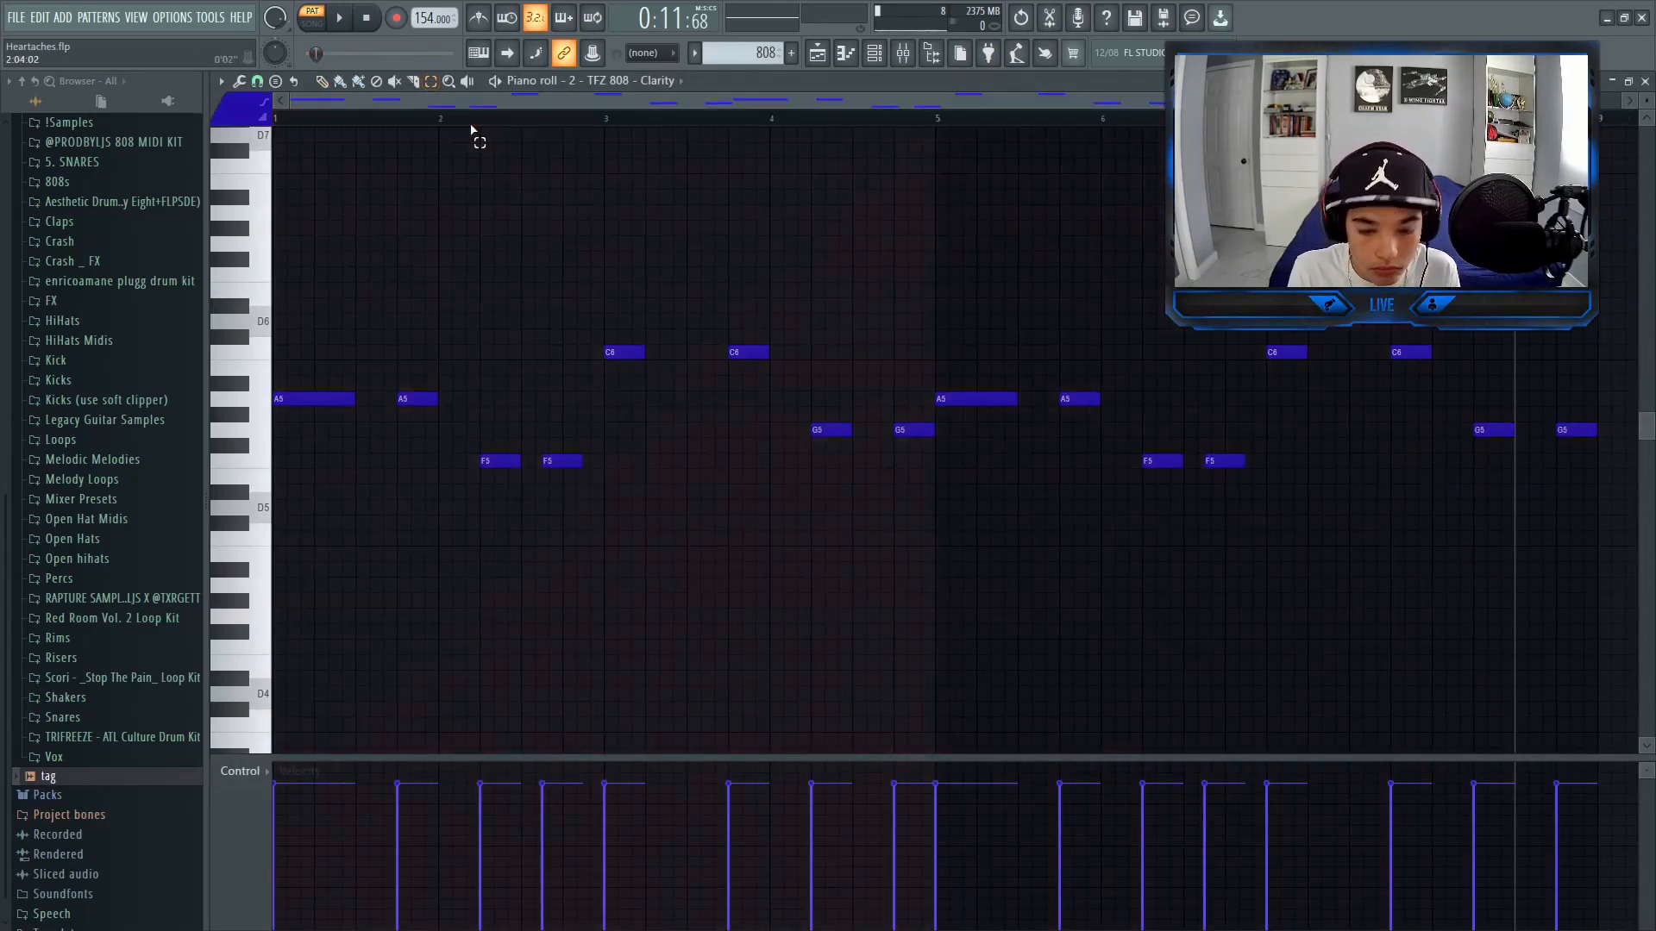
{"action": "left_click", "coordinate": [111, 737]}
{"action": "left_click", "coordinate": [75, 743]}
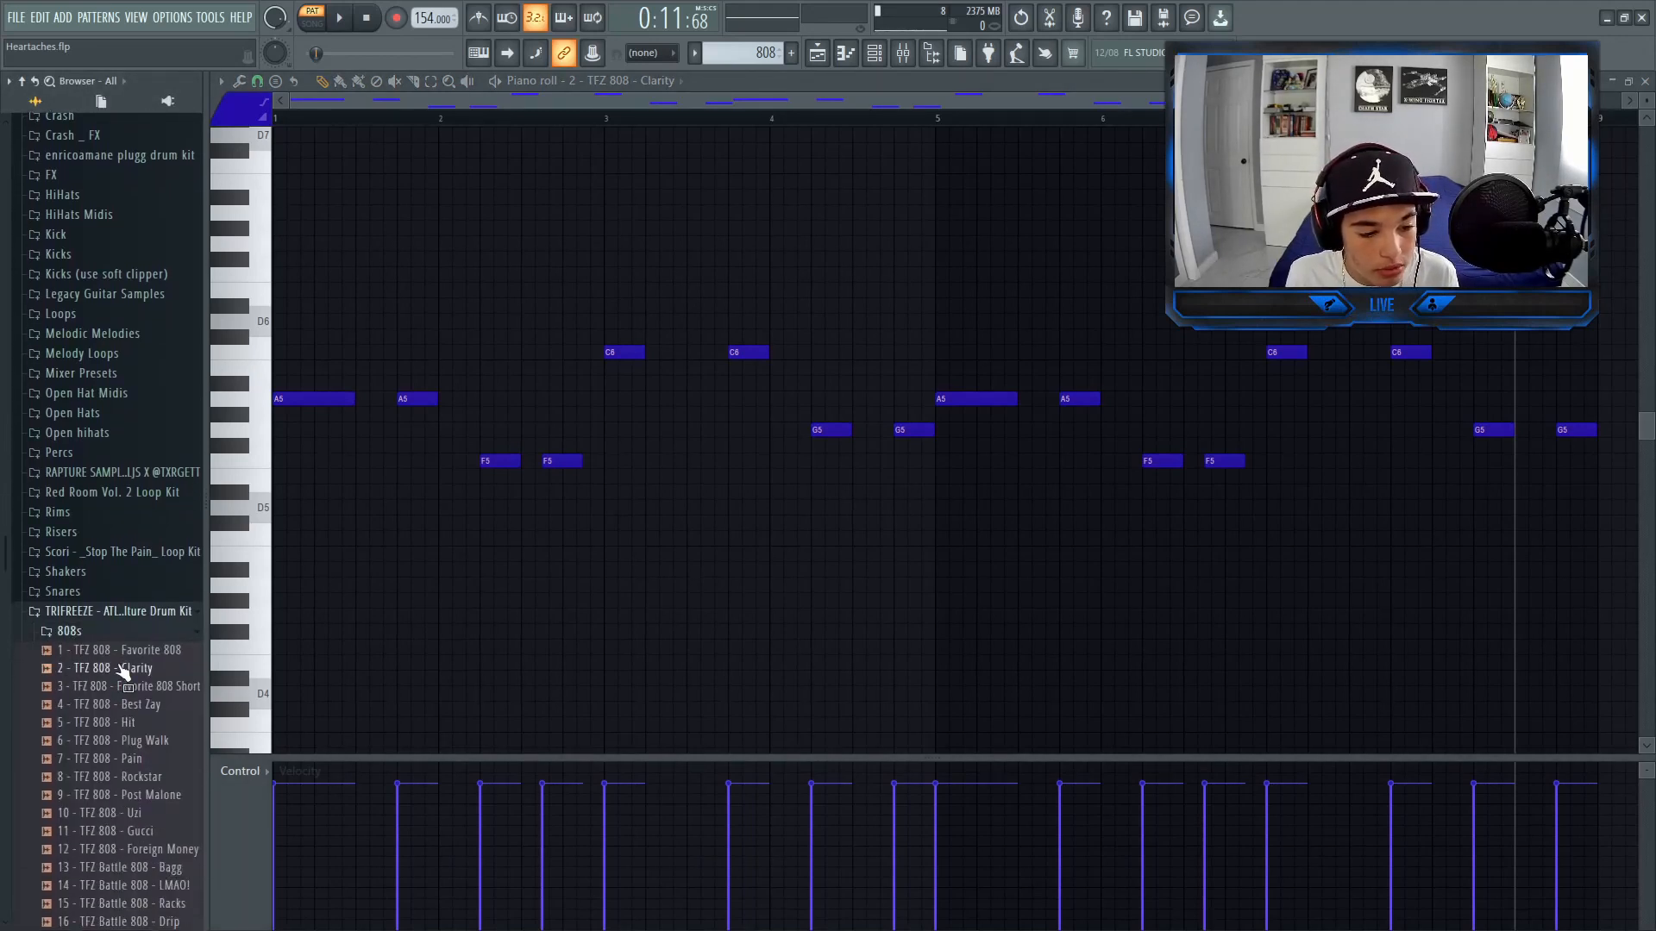
{"action": "left_click", "coordinate": [121, 669]}
{"action": "left_click", "coordinate": [190, 631]}
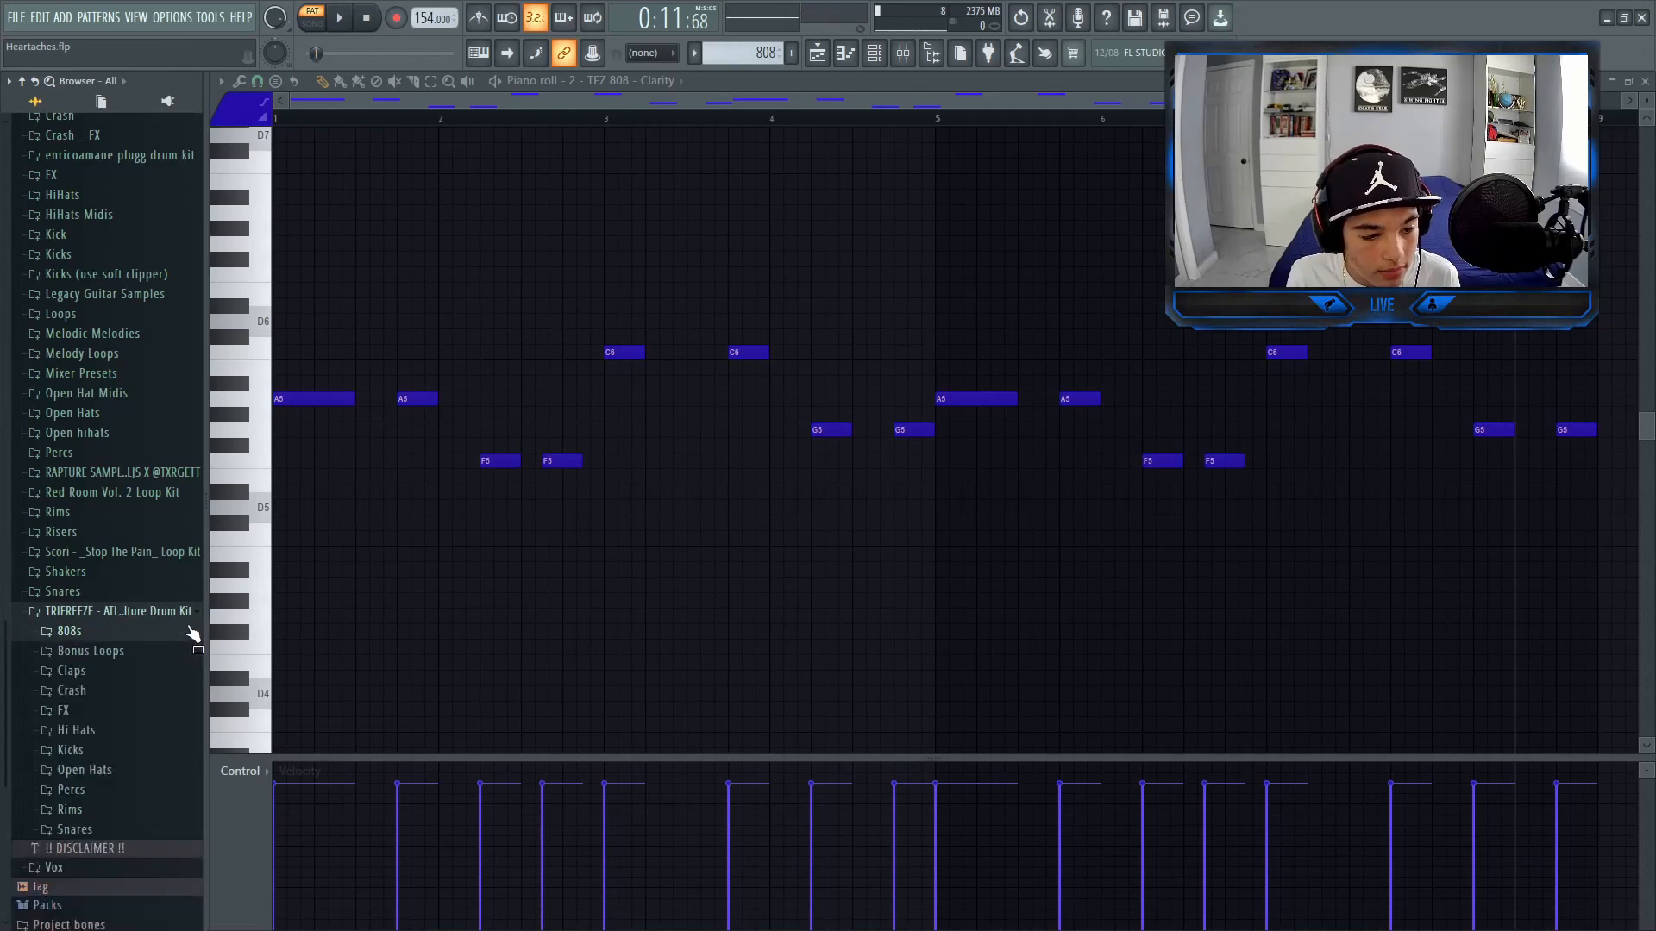
{"action": "left_click", "coordinate": [189, 616]}
Play back the 2 - TFZ 808 - Clarity pattern from bar 1, and stop it.
{"action": "key", "text": "space"}
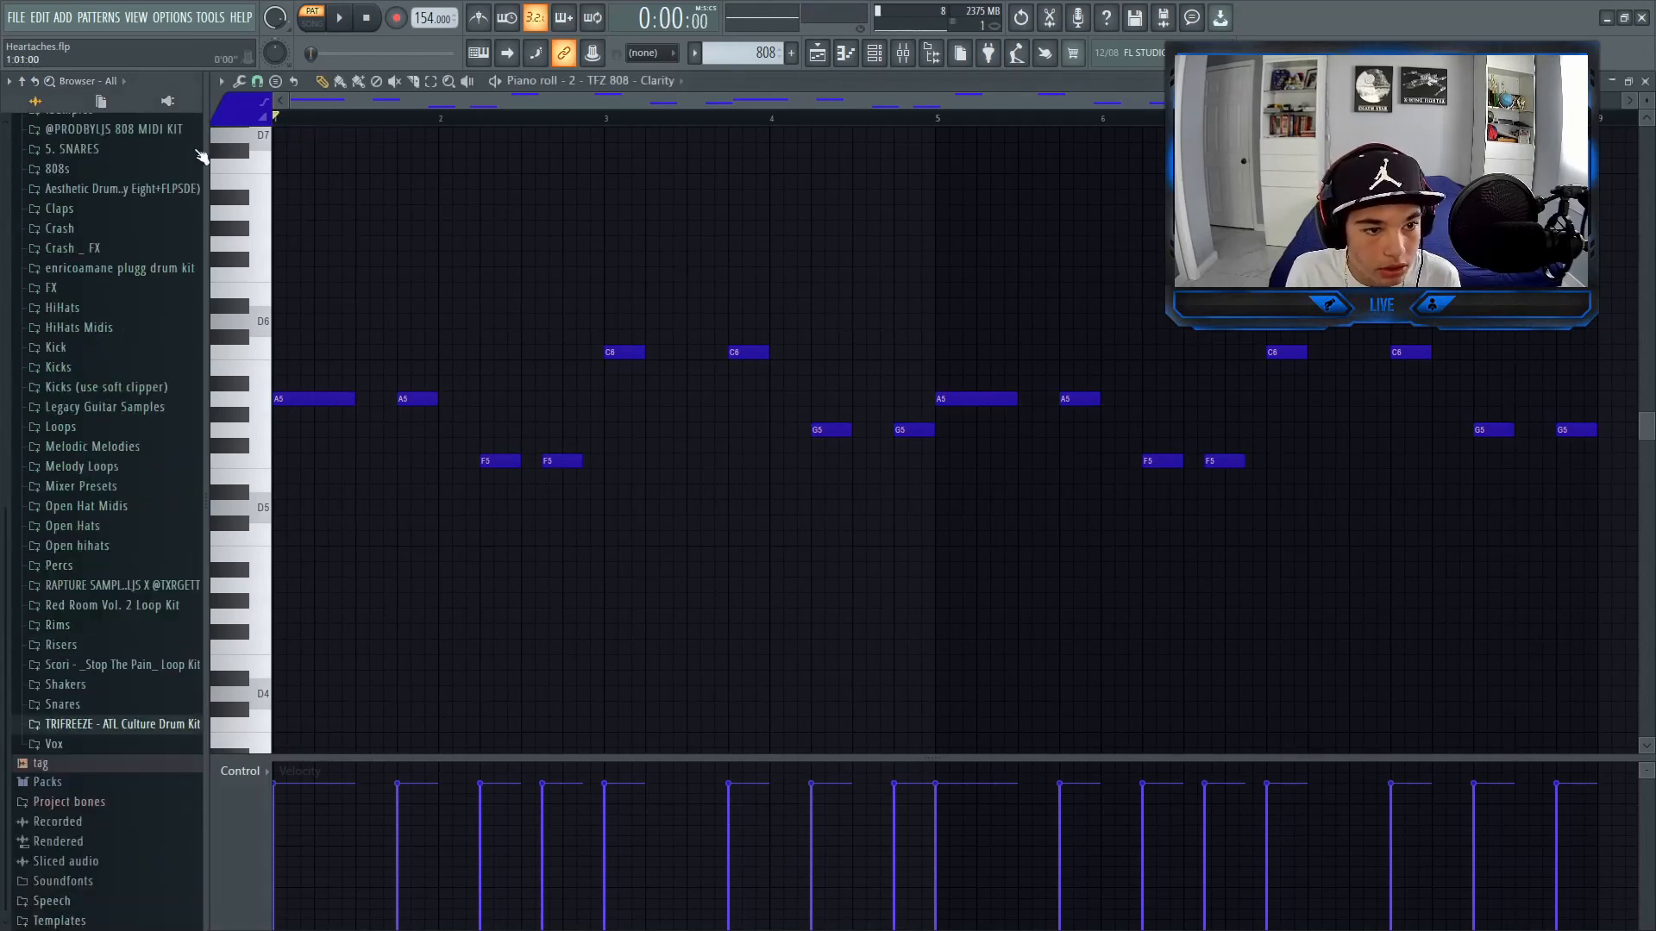
{"action": "key", "text": "space"}
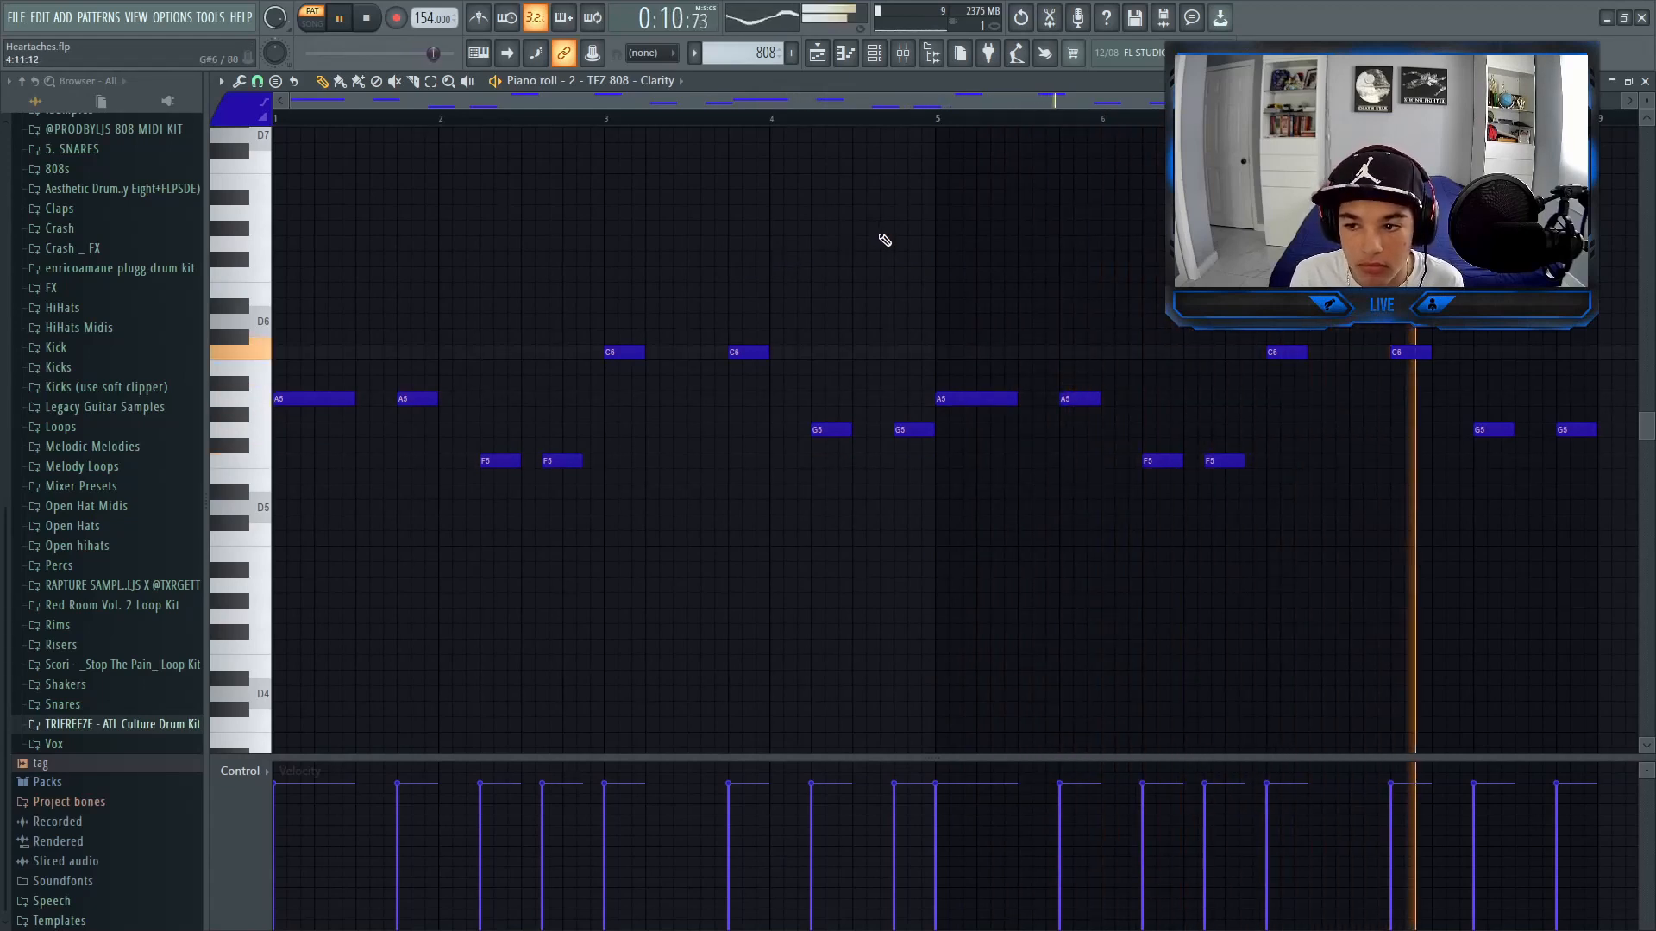
{"action": "key", "text": "space"}
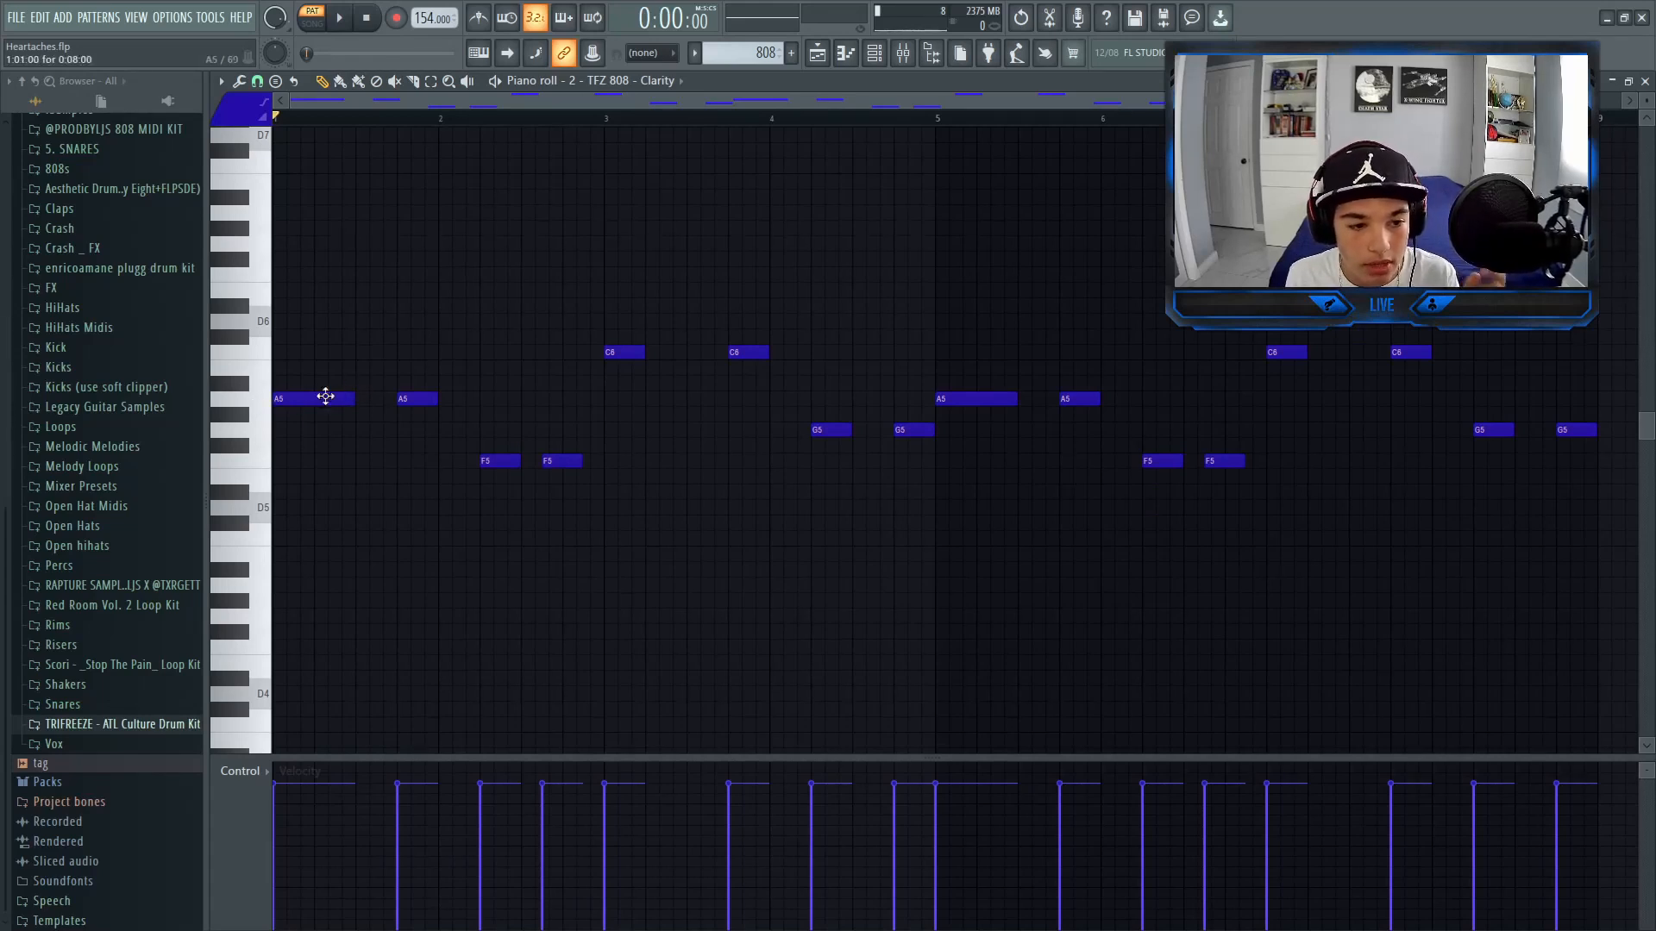
Audition the Clarity 808 notes of the first four bars one by one, following A5, F5, C6 and G5.
{"action": "left_click", "coordinate": [263, 402]}
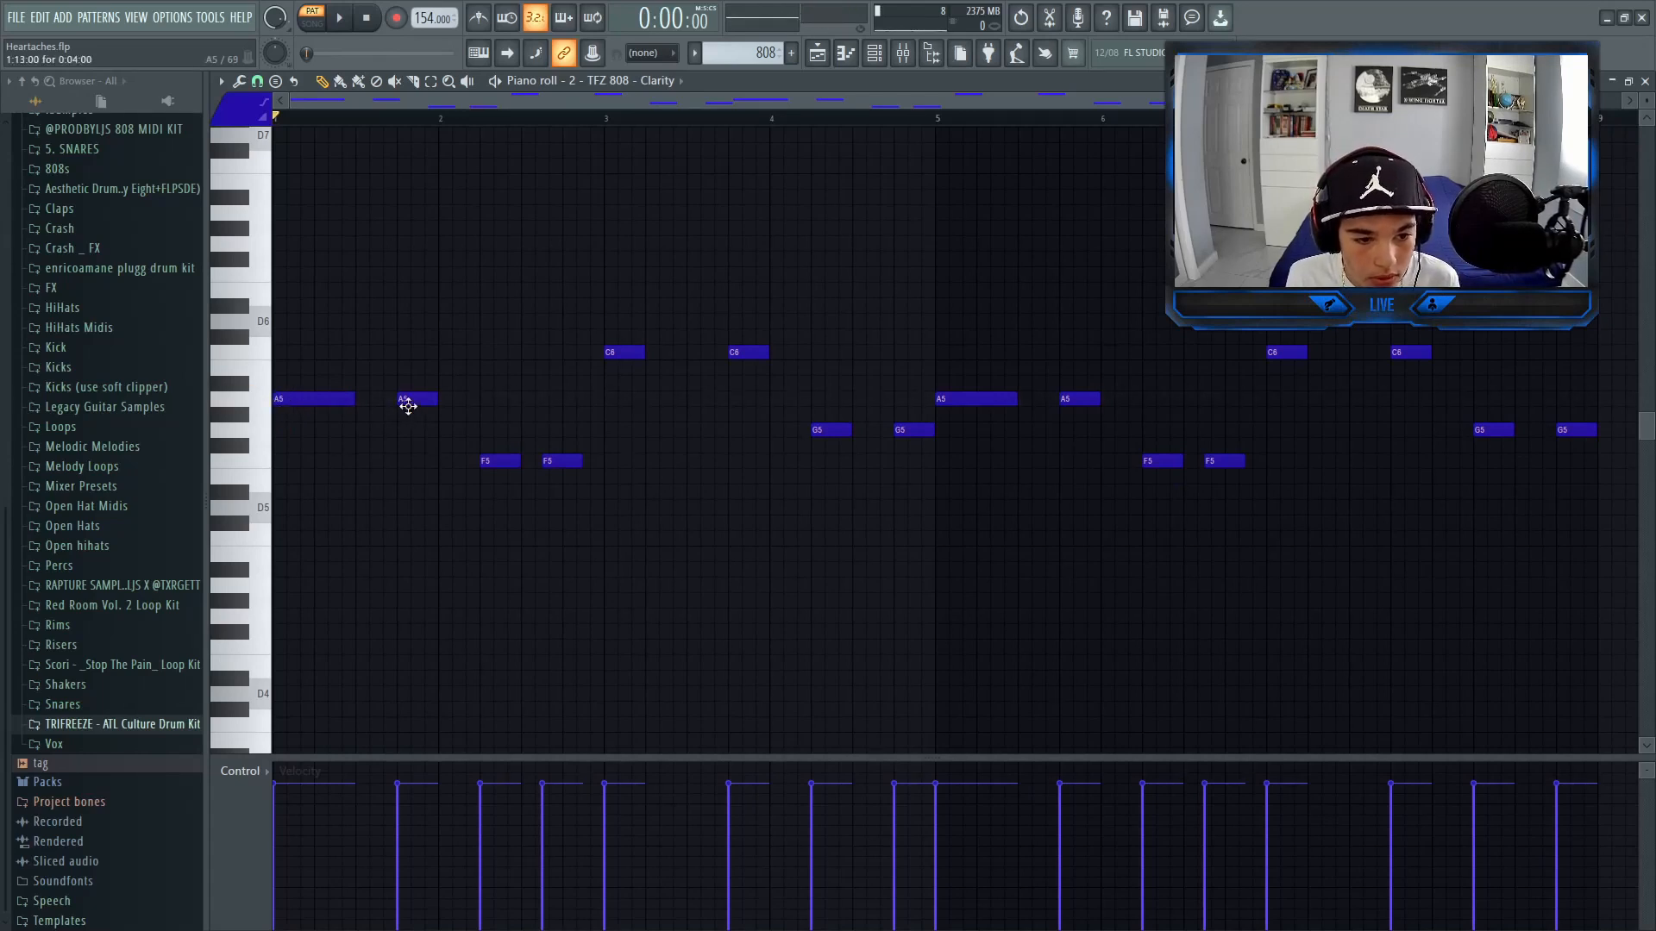
{"action": "left_click", "coordinate": [408, 403]}
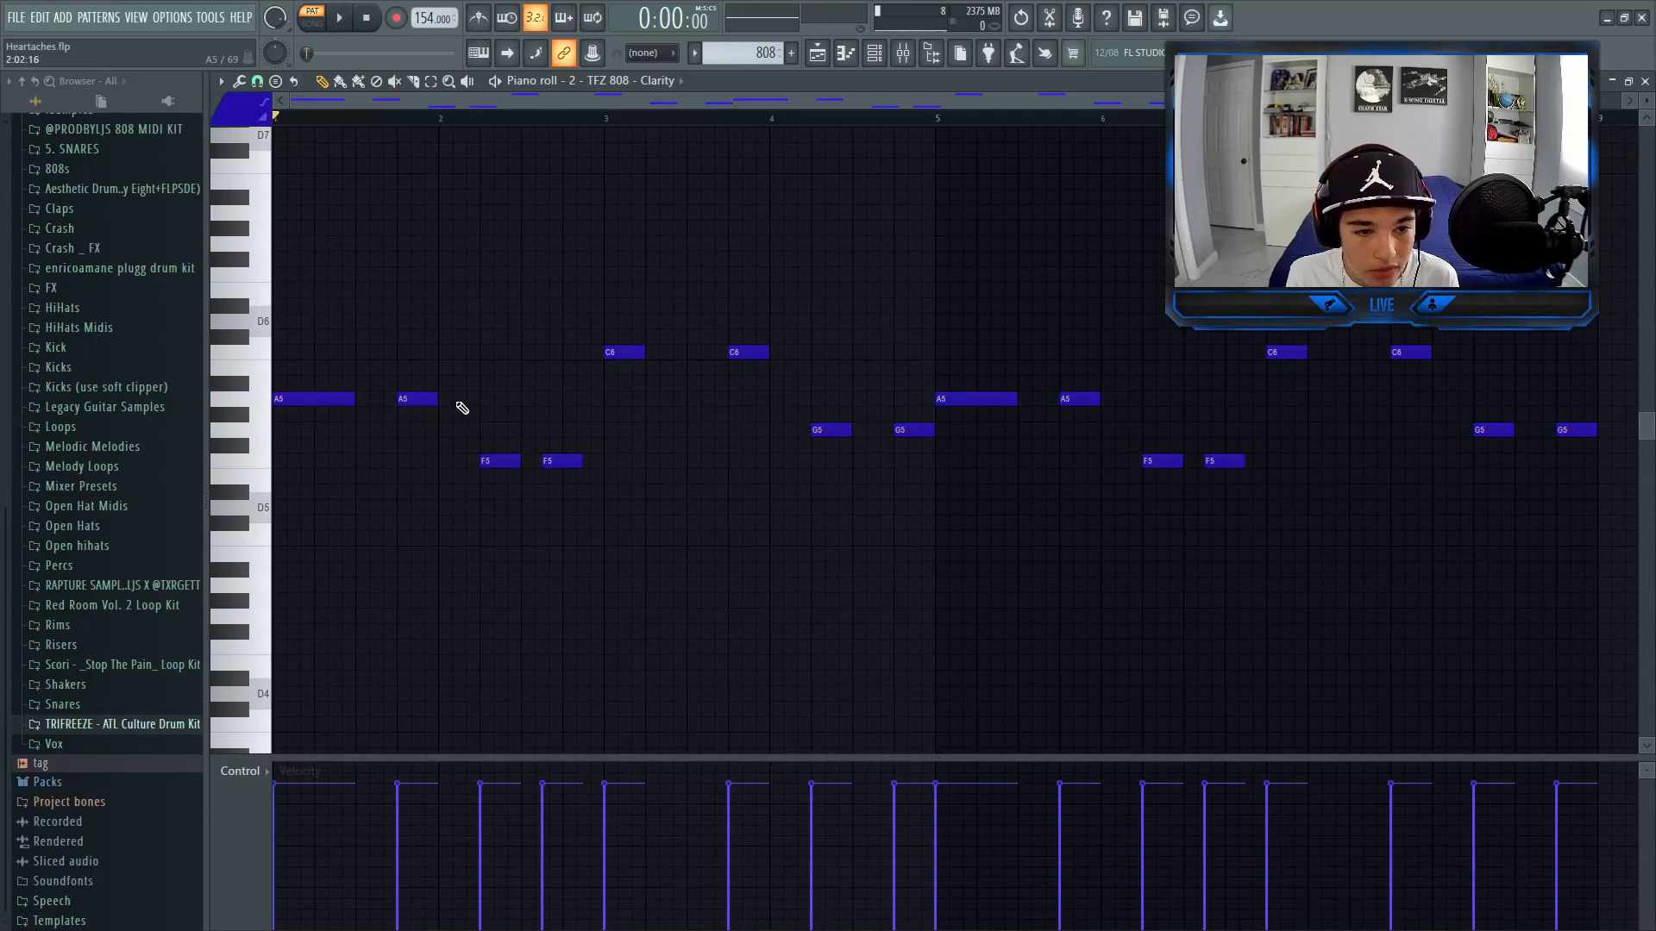
{"action": "left_click", "coordinate": [500, 462]}
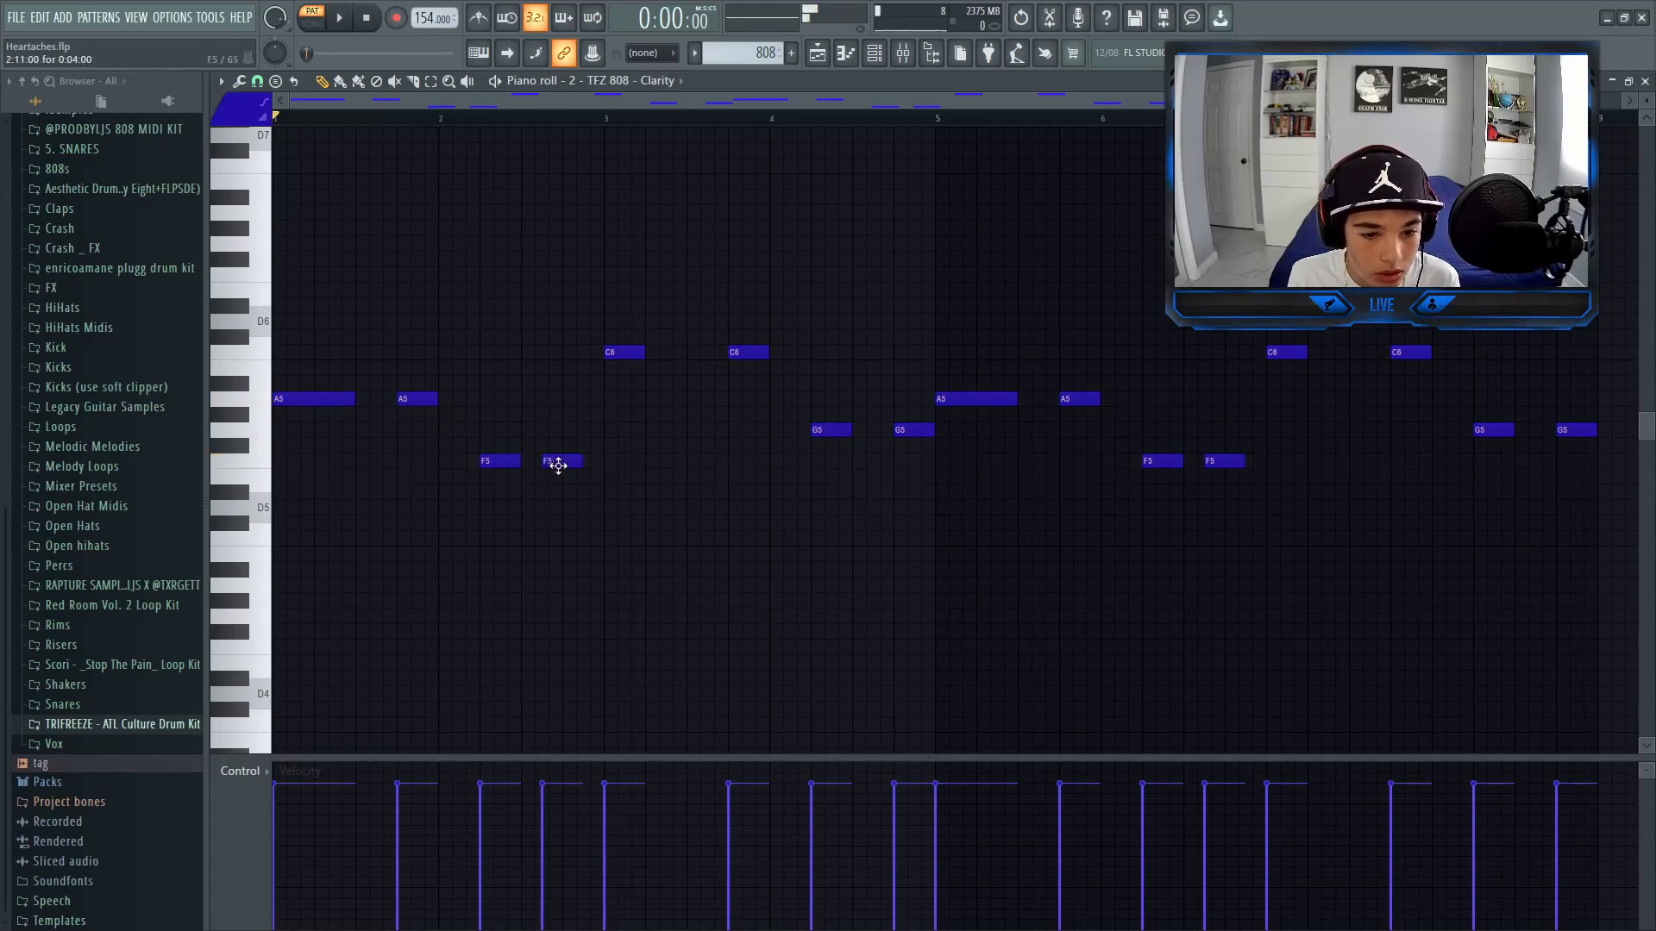
{"action": "left_click", "coordinate": [556, 463]}
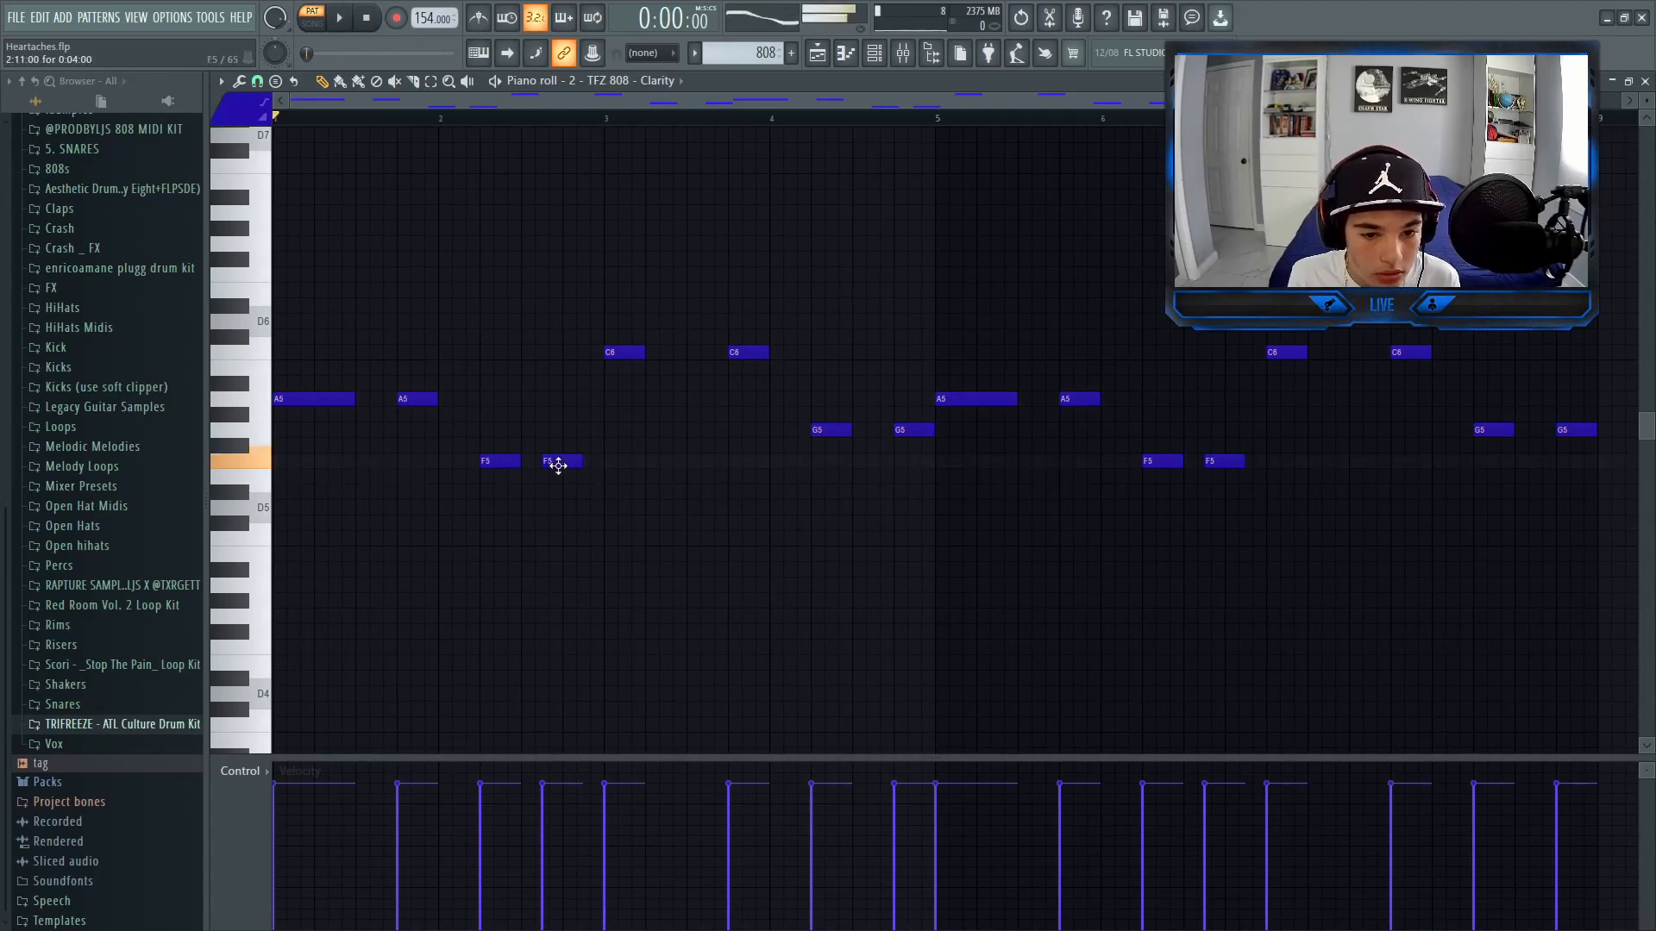
{"action": "left_click", "coordinate": [623, 354]}
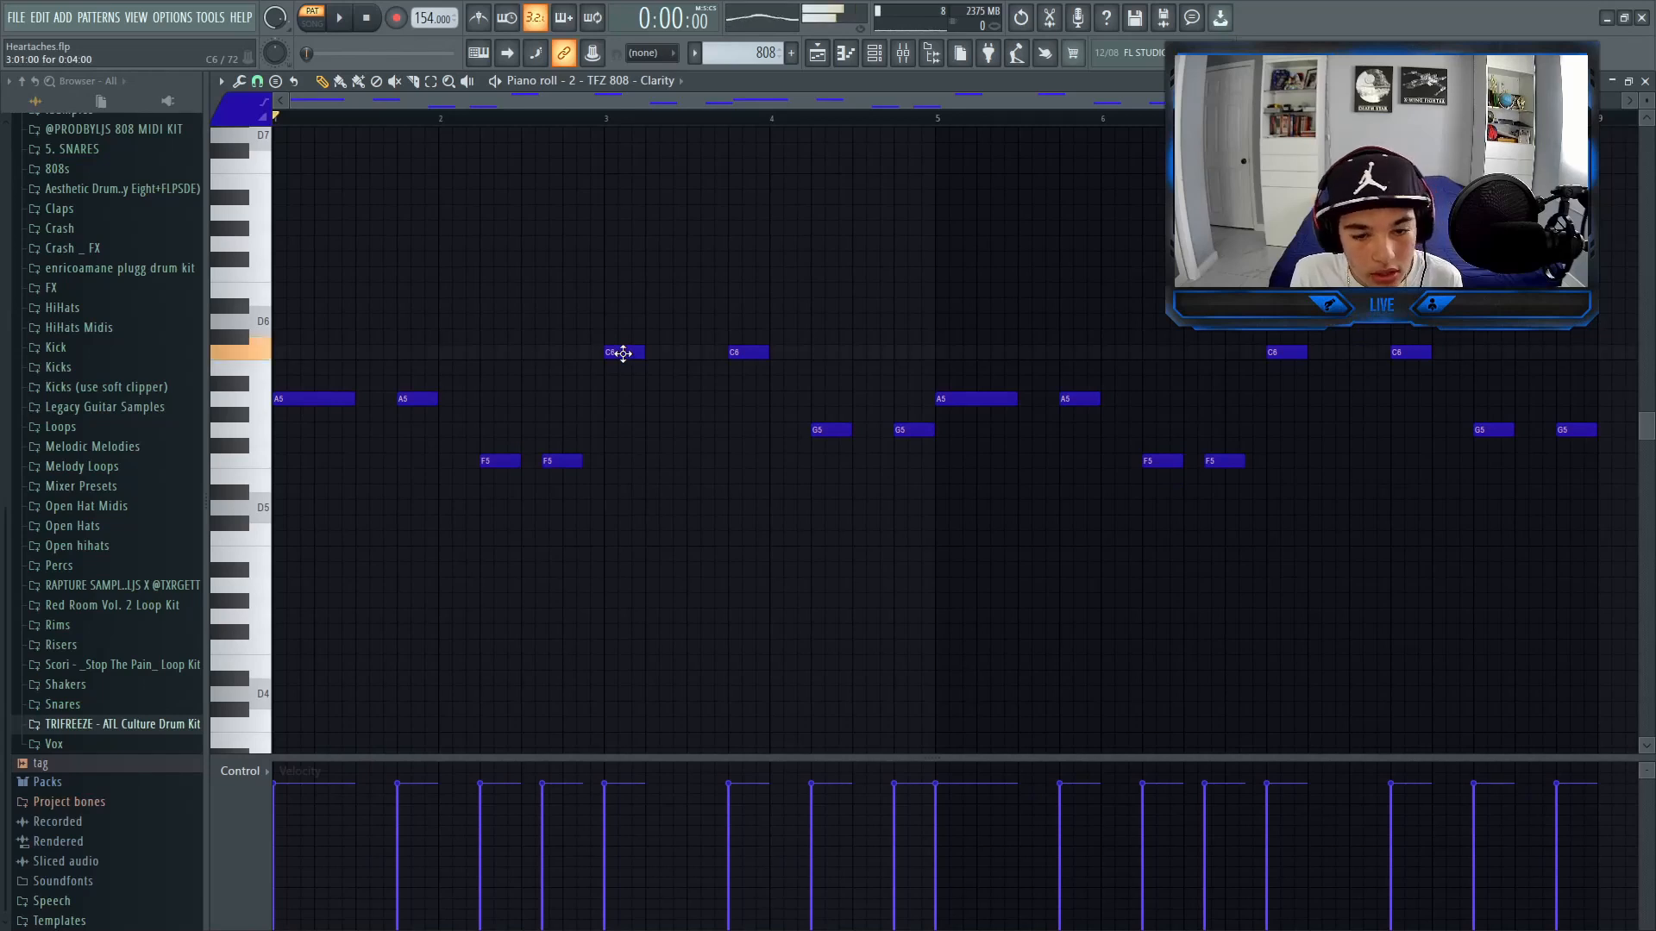
{"action": "left_click", "coordinate": [743, 351]}
{"action": "left_click", "coordinate": [825, 430]}
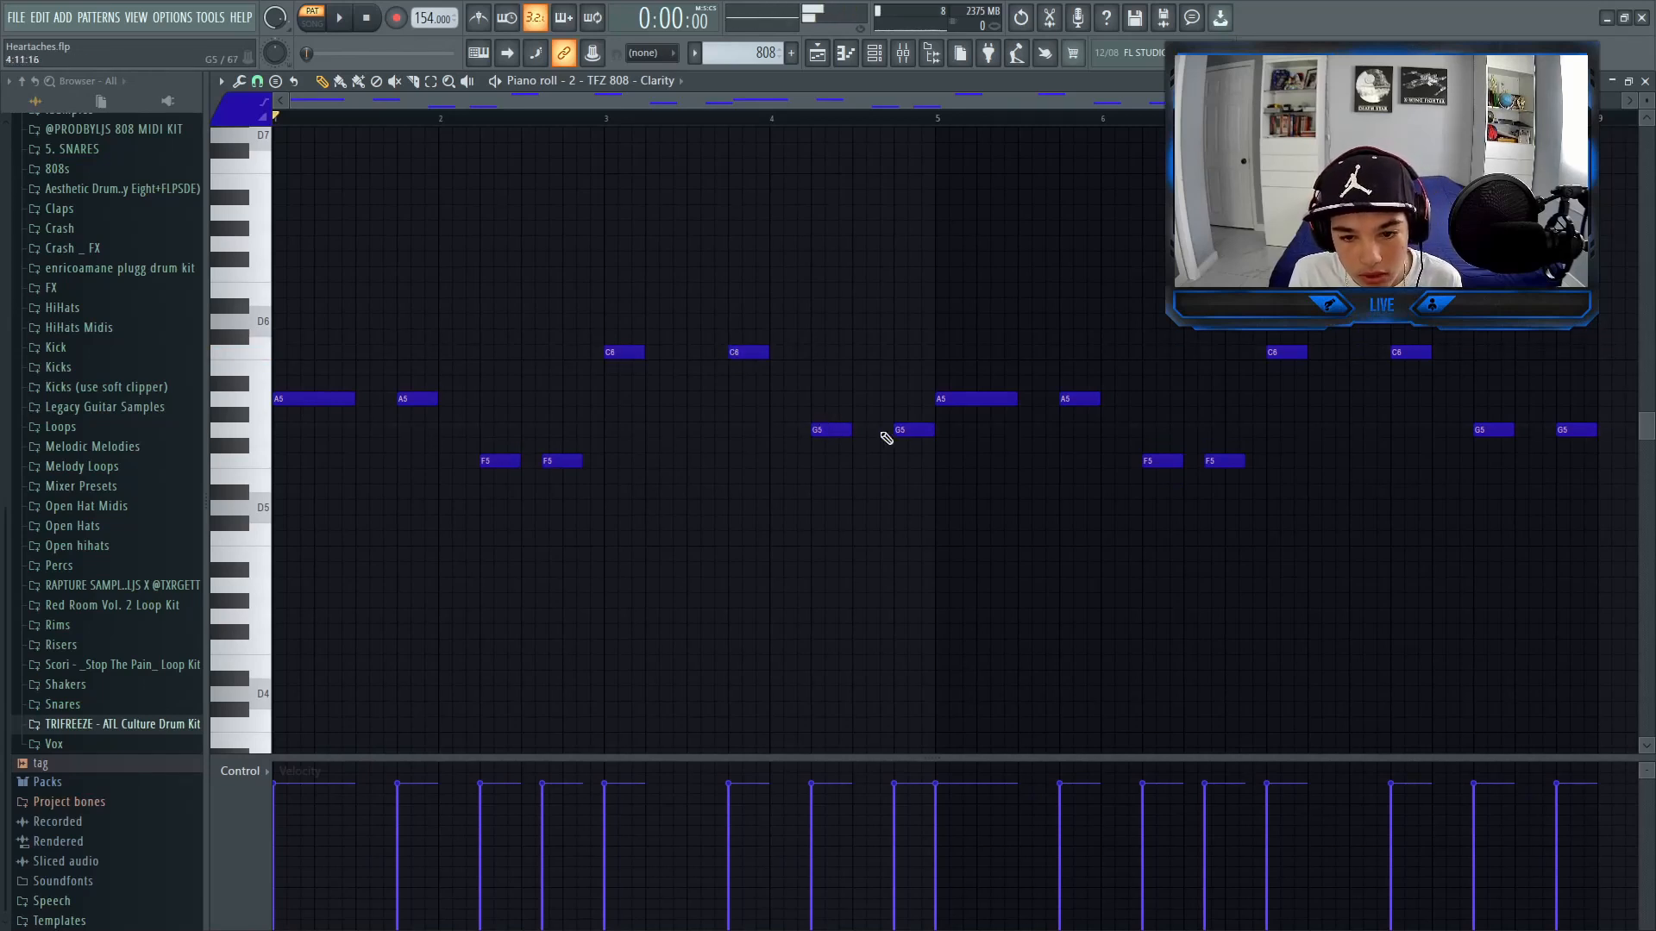
{"action": "left_click", "coordinate": [906, 430]}
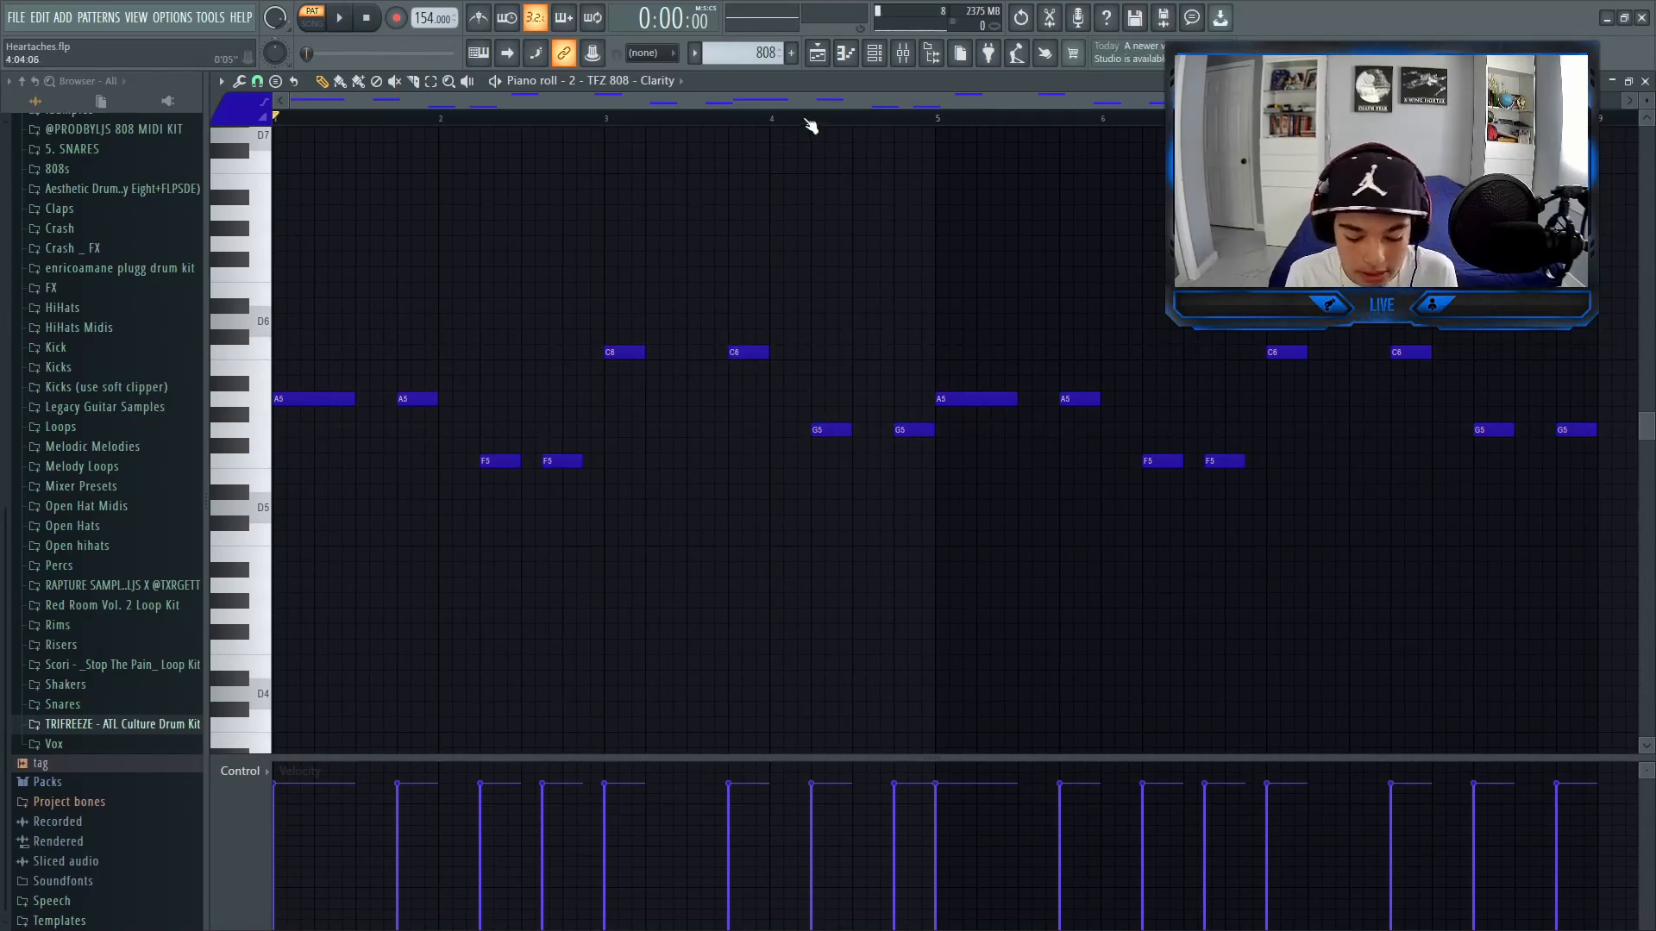
Open the Track 8 808 clip at bar 17, clear its time selection, and play back the Madenka - smooth 808 pattern.
{"action": "key", "text": "F5"}
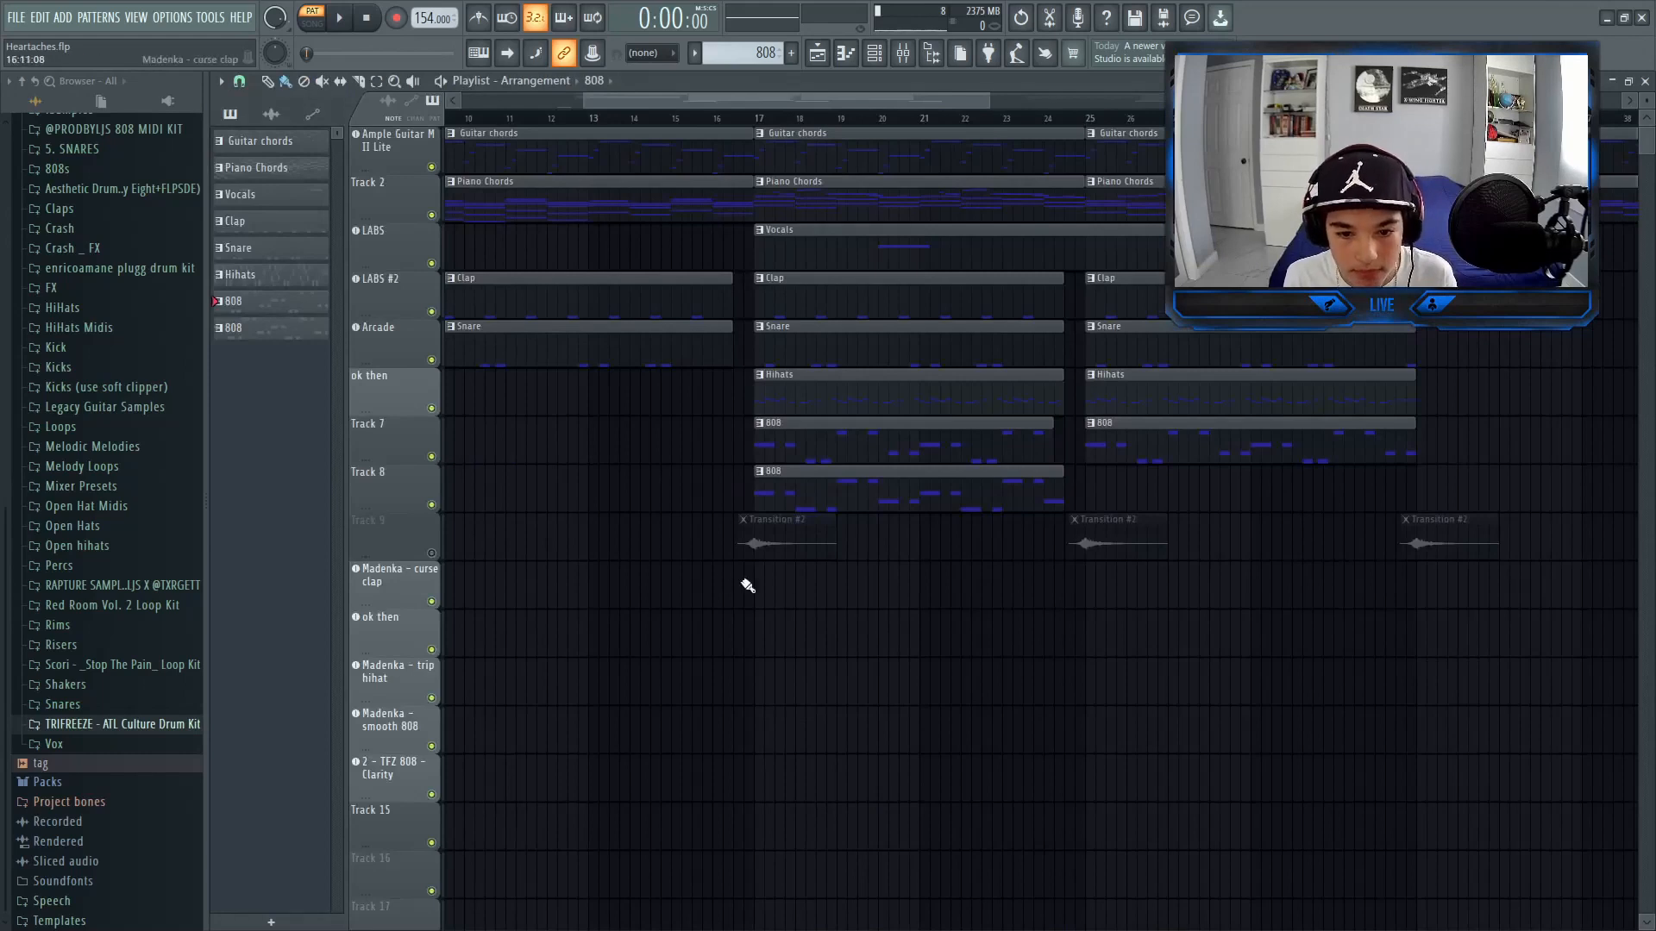
{"action": "double_click", "coordinate": [771, 495]}
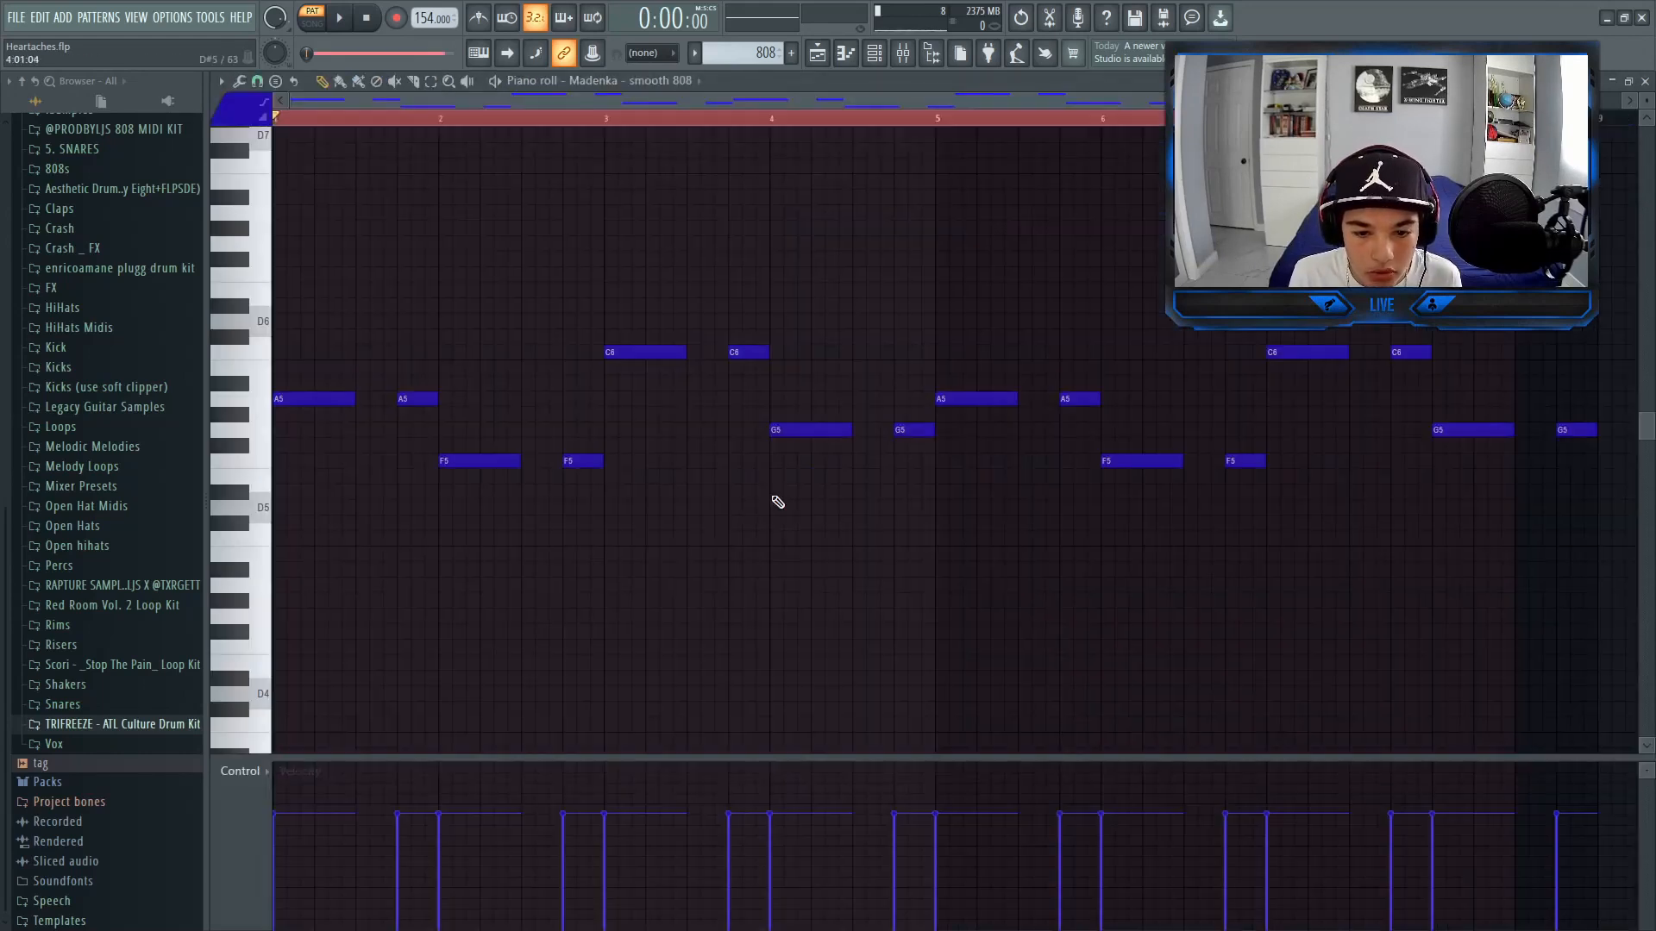
{"action": "left_click", "coordinate": [449, 116], "text": "ctrl"}
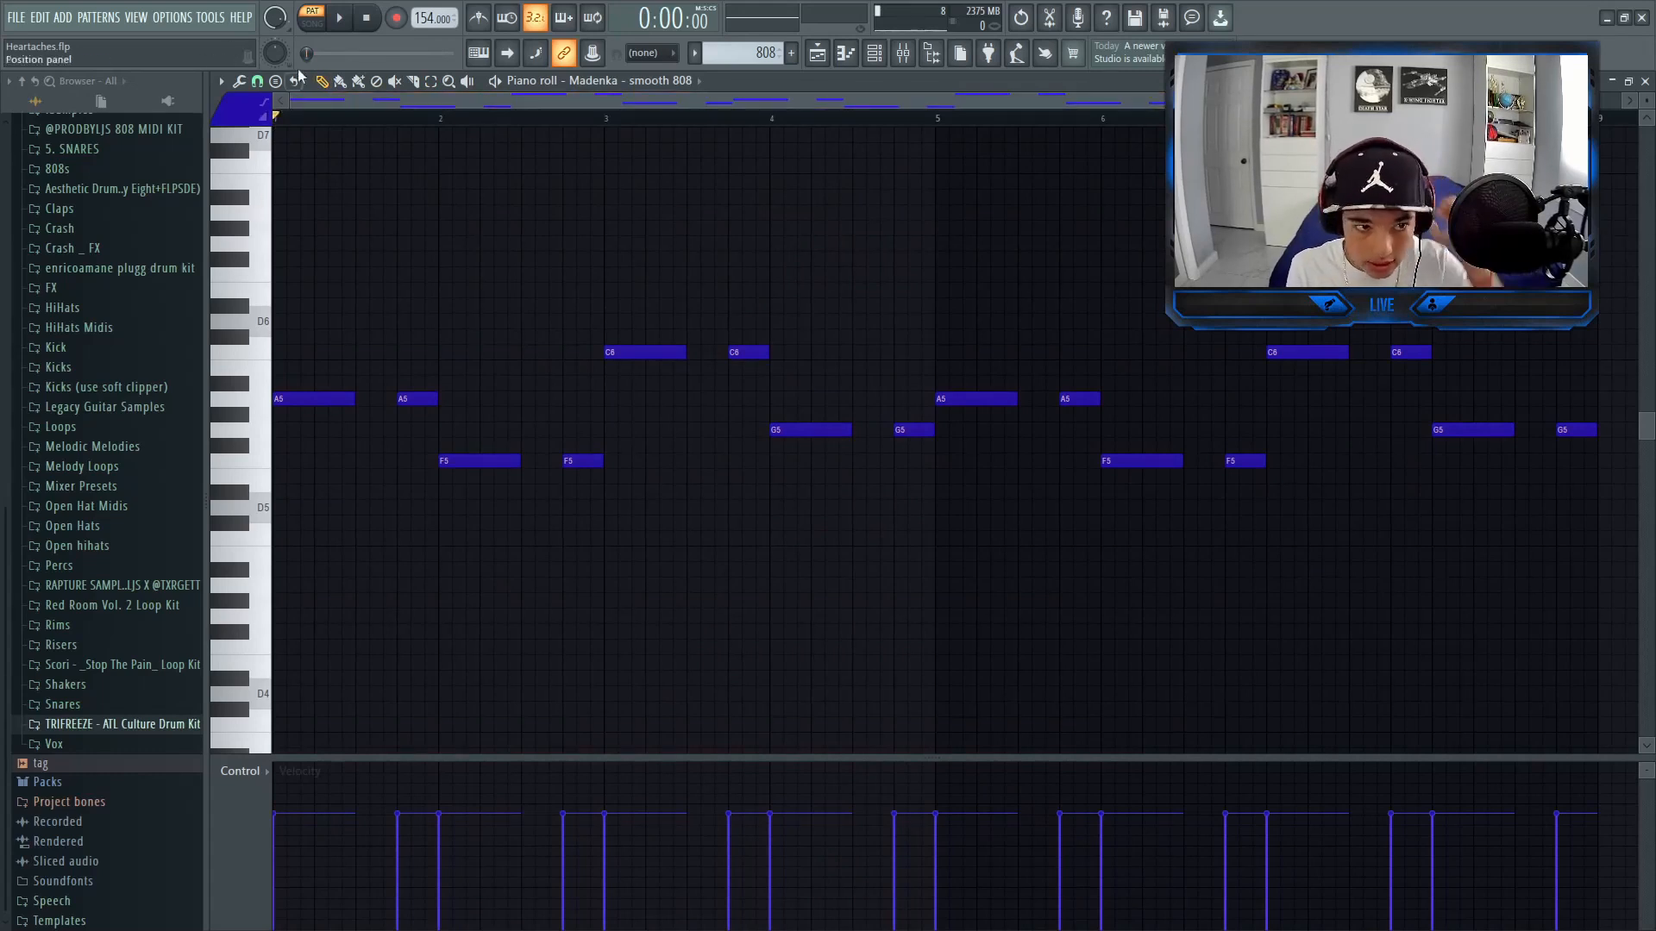
{"action": "key", "text": "space"}
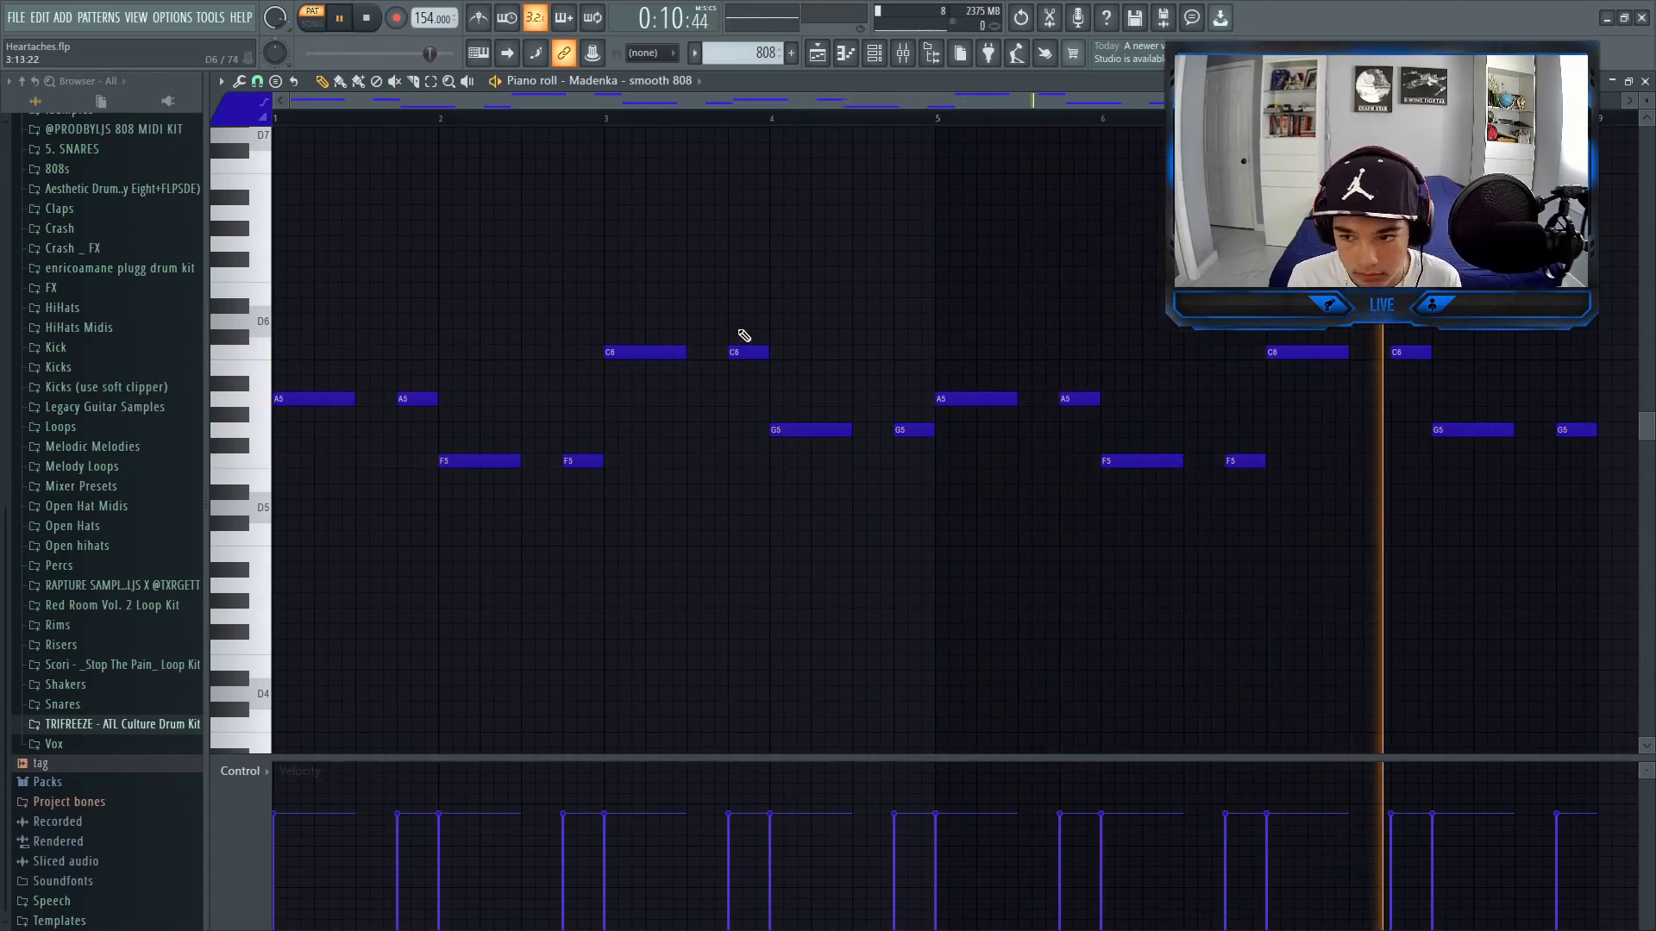
{"action": "key", "text": "space"}
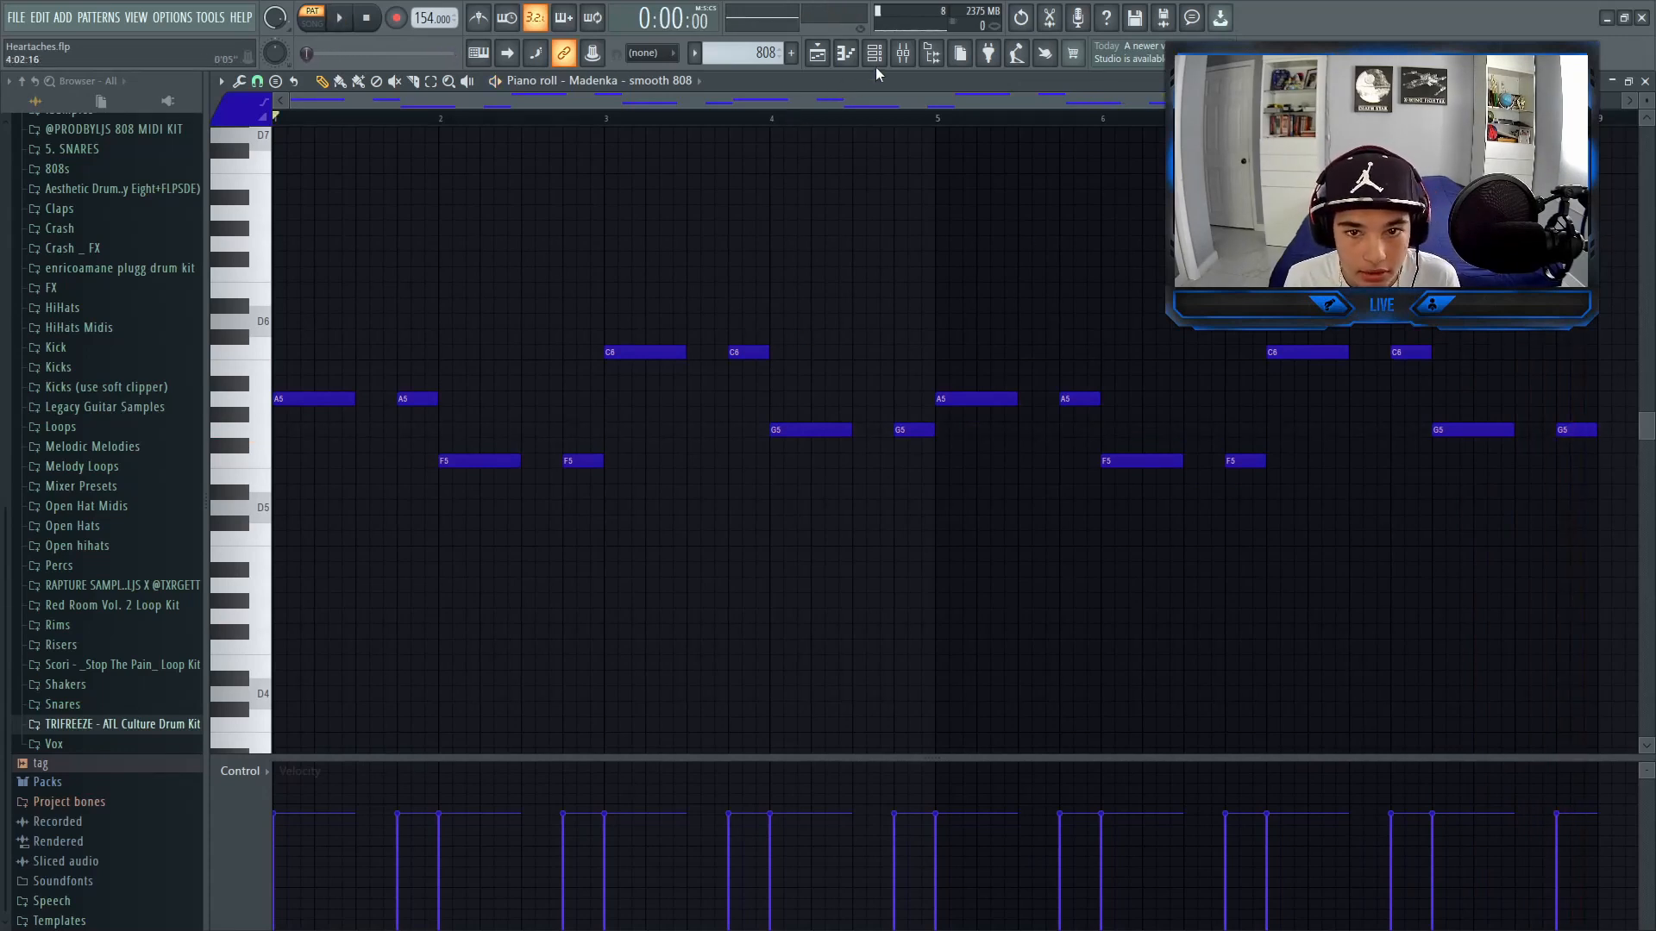
Inspect the Fruity Limiter gain on the 2 - TFZ 808 - Clarity mixer track, check the Madenka - smooth 808 track's effect slots, and close the mixer.
{"action": "key", "text": "F5"}
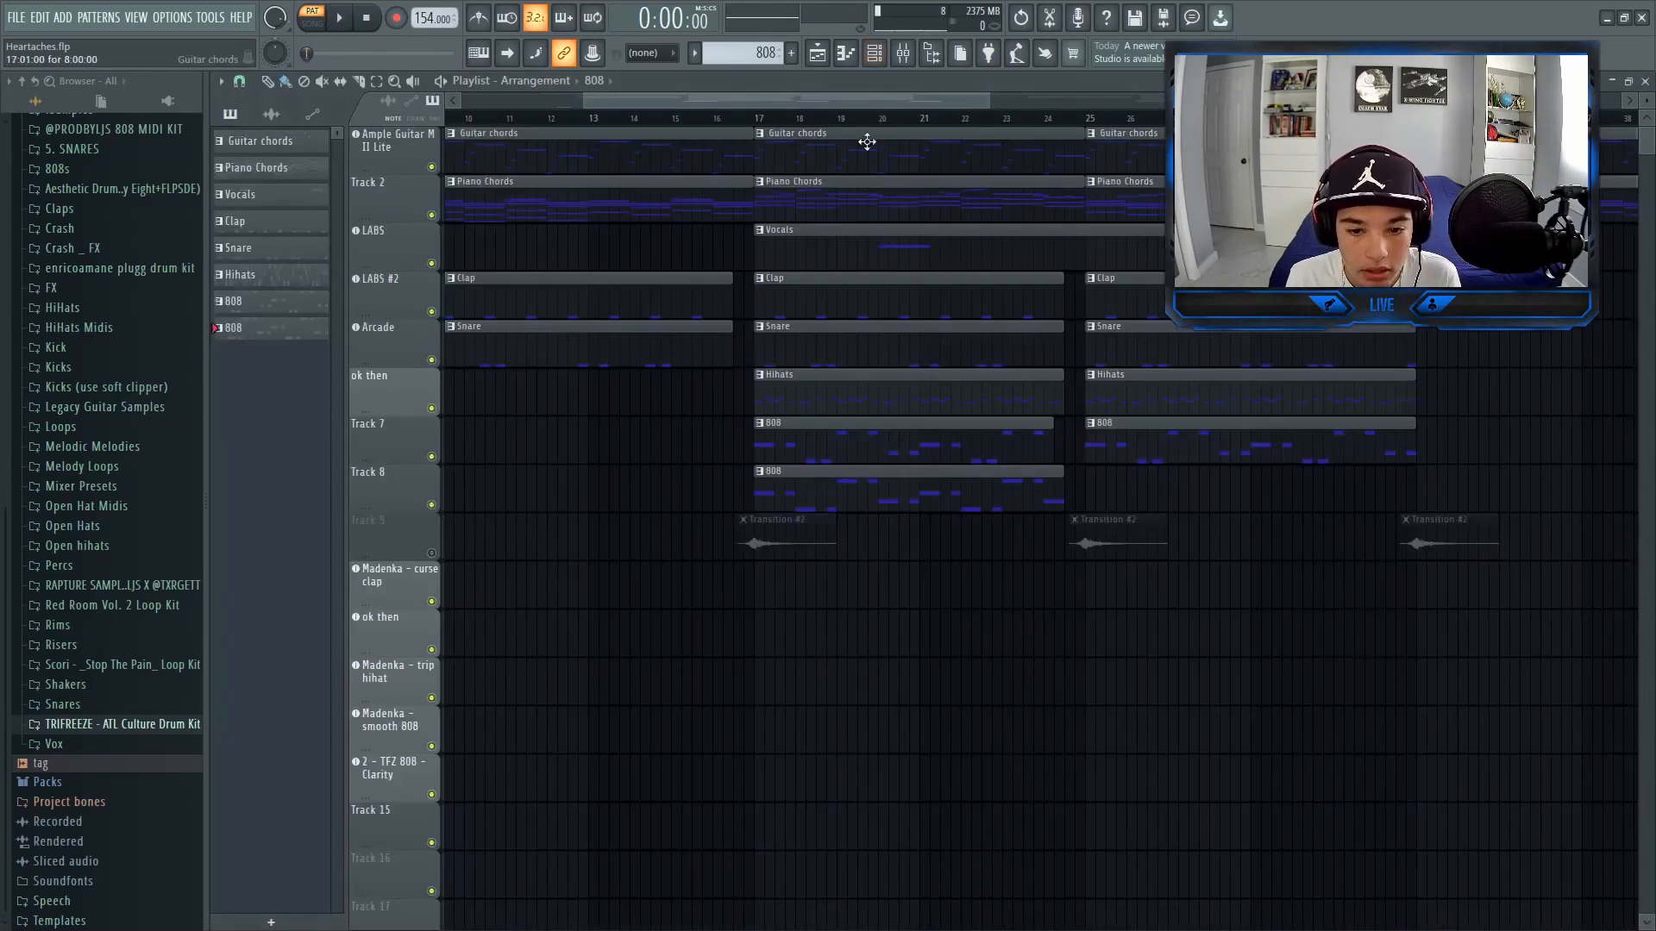
{"action": "left_click", "coordinate": [863, 55]}
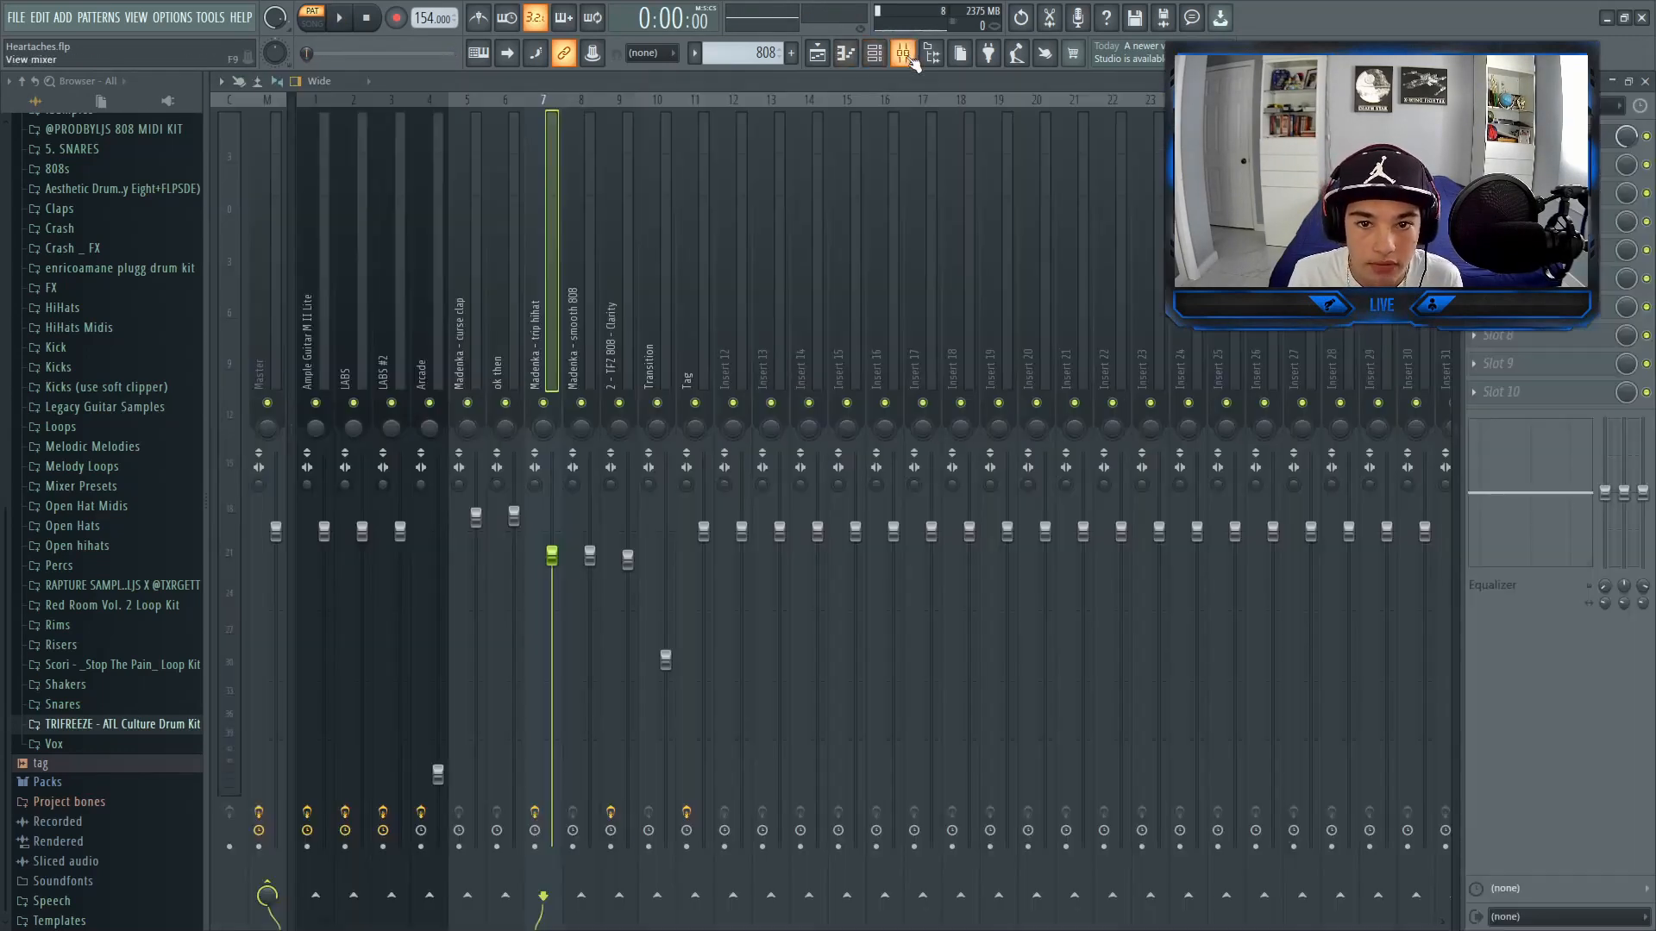
{"action": "left_click", "coordinate": [592, 345]}
{"action": "left_click", "coordinate": [627, 344]}
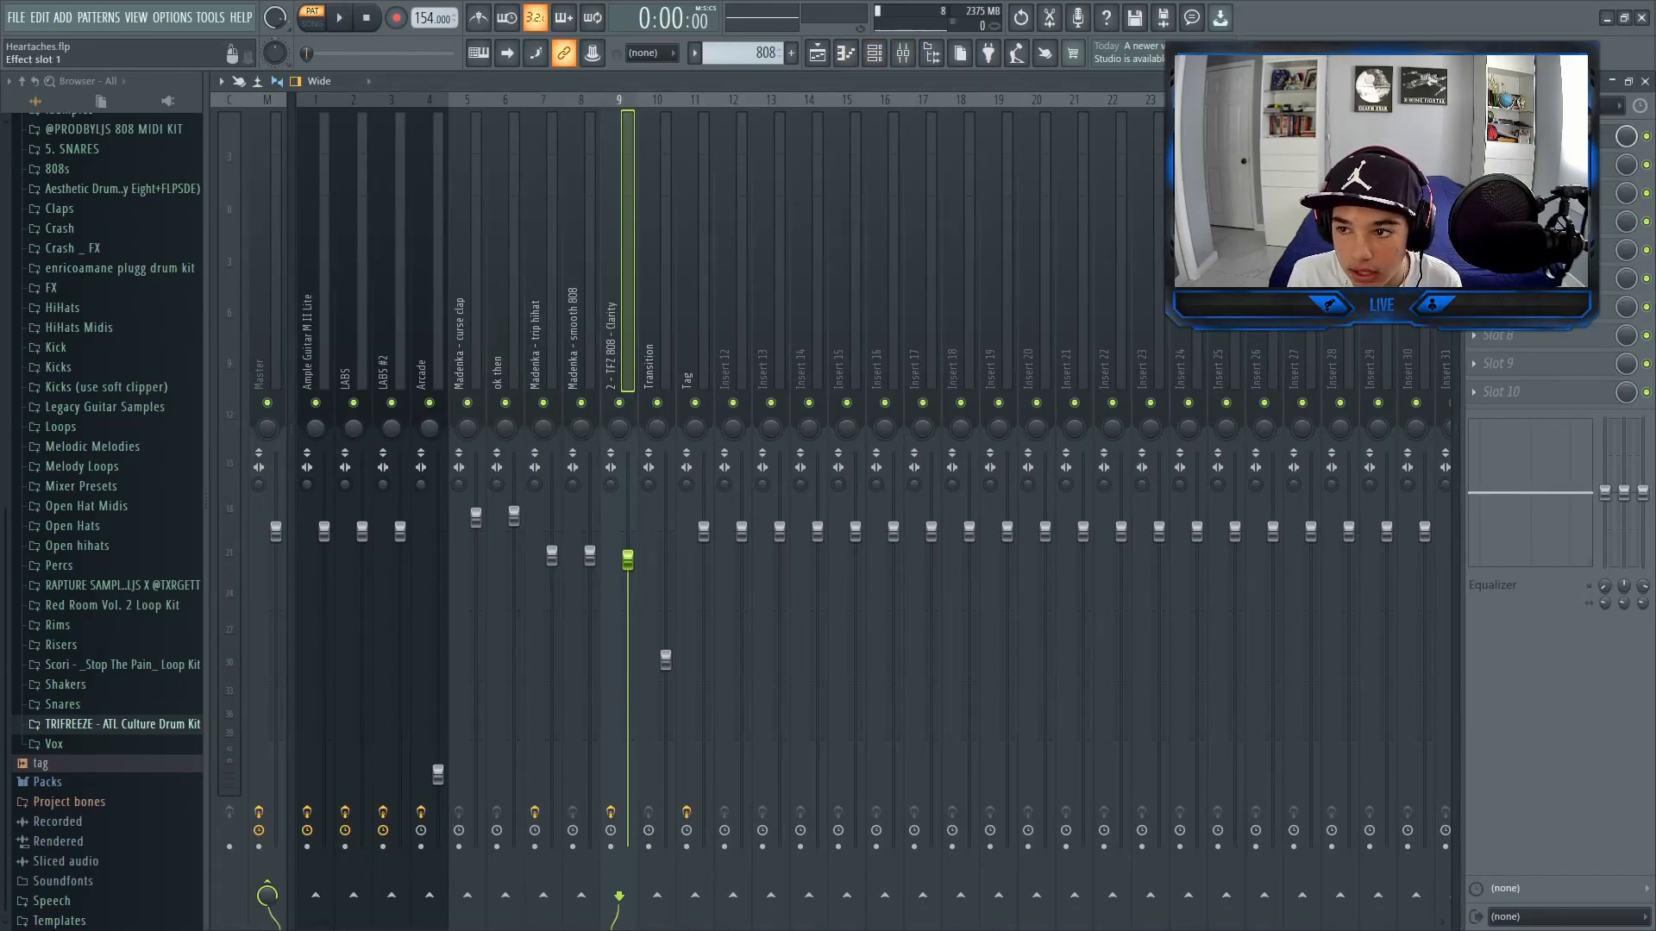
{"action": "left_click", "coordinate": [1531, 137]}
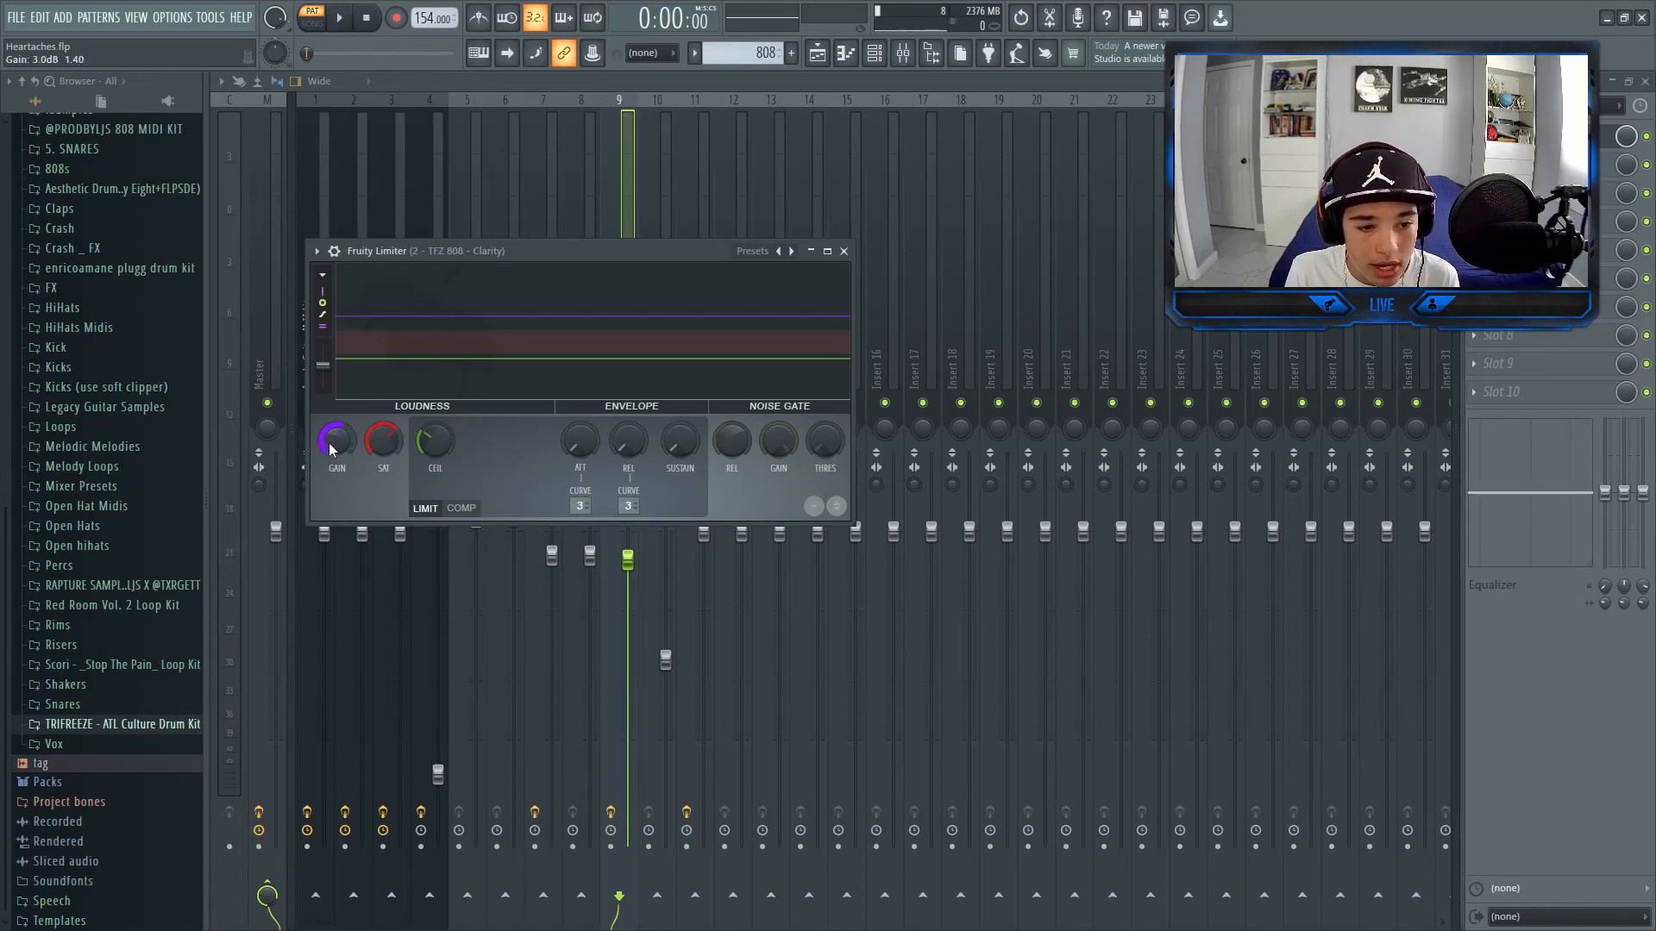
{"action": "left_click_drag", "start_coordinate": [333, 457], "coordinate": [332, 449]}
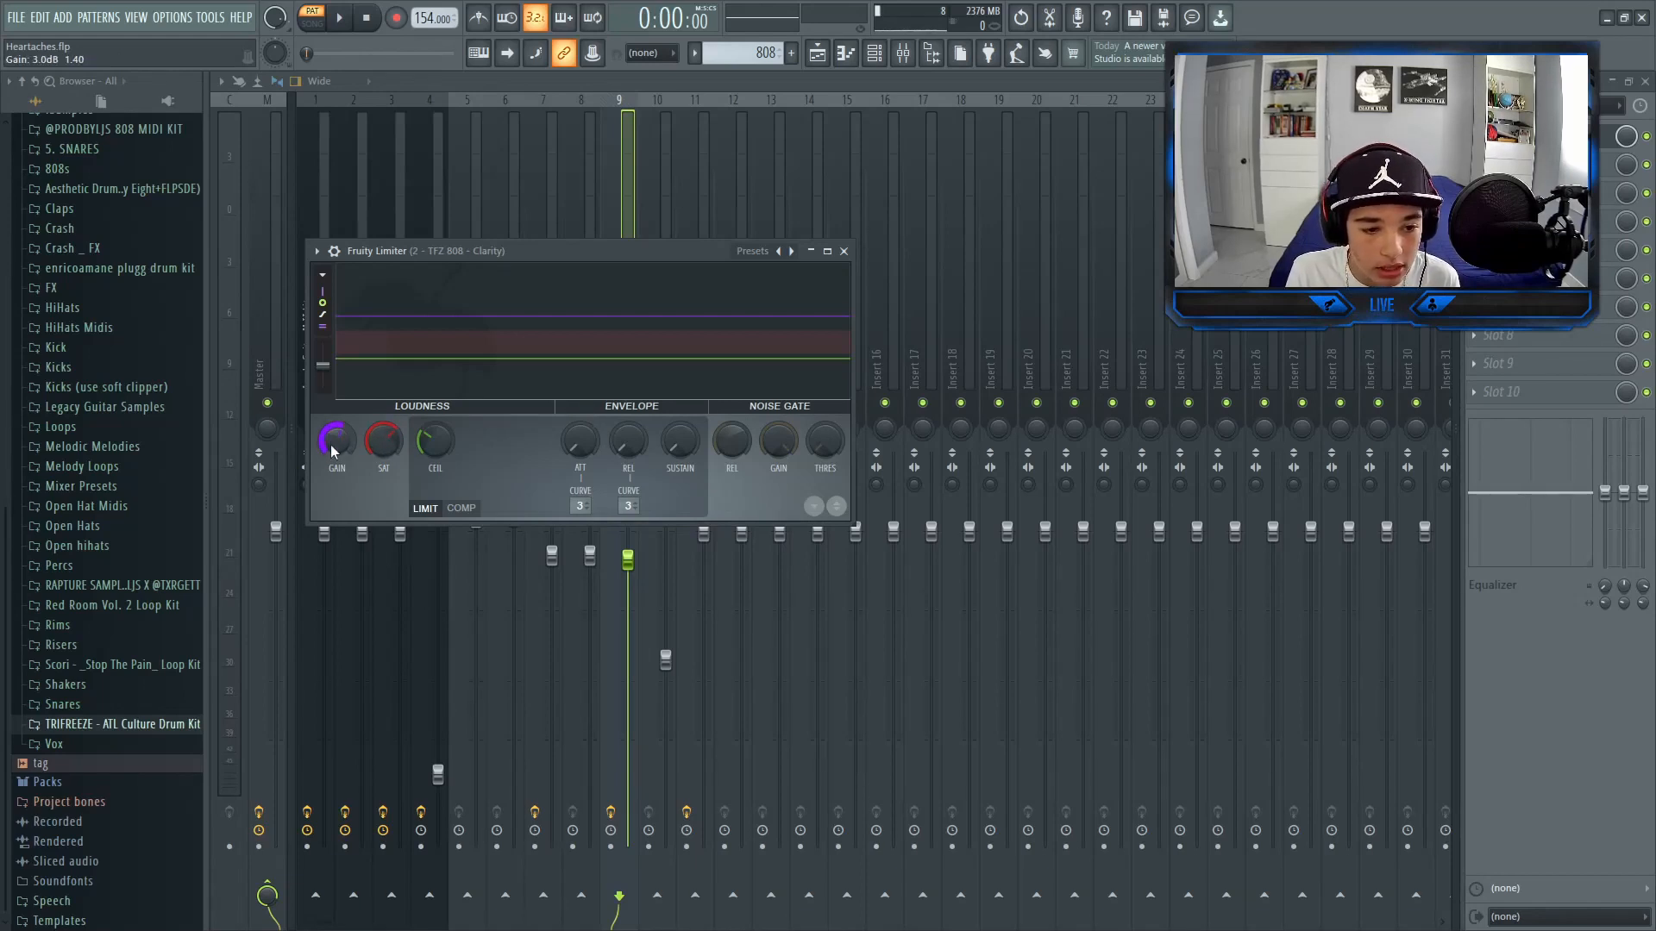
{"action": "left_click", "coordinate": [844, 251]}
{"action": "left_click", "coordinate": [588, 355]}
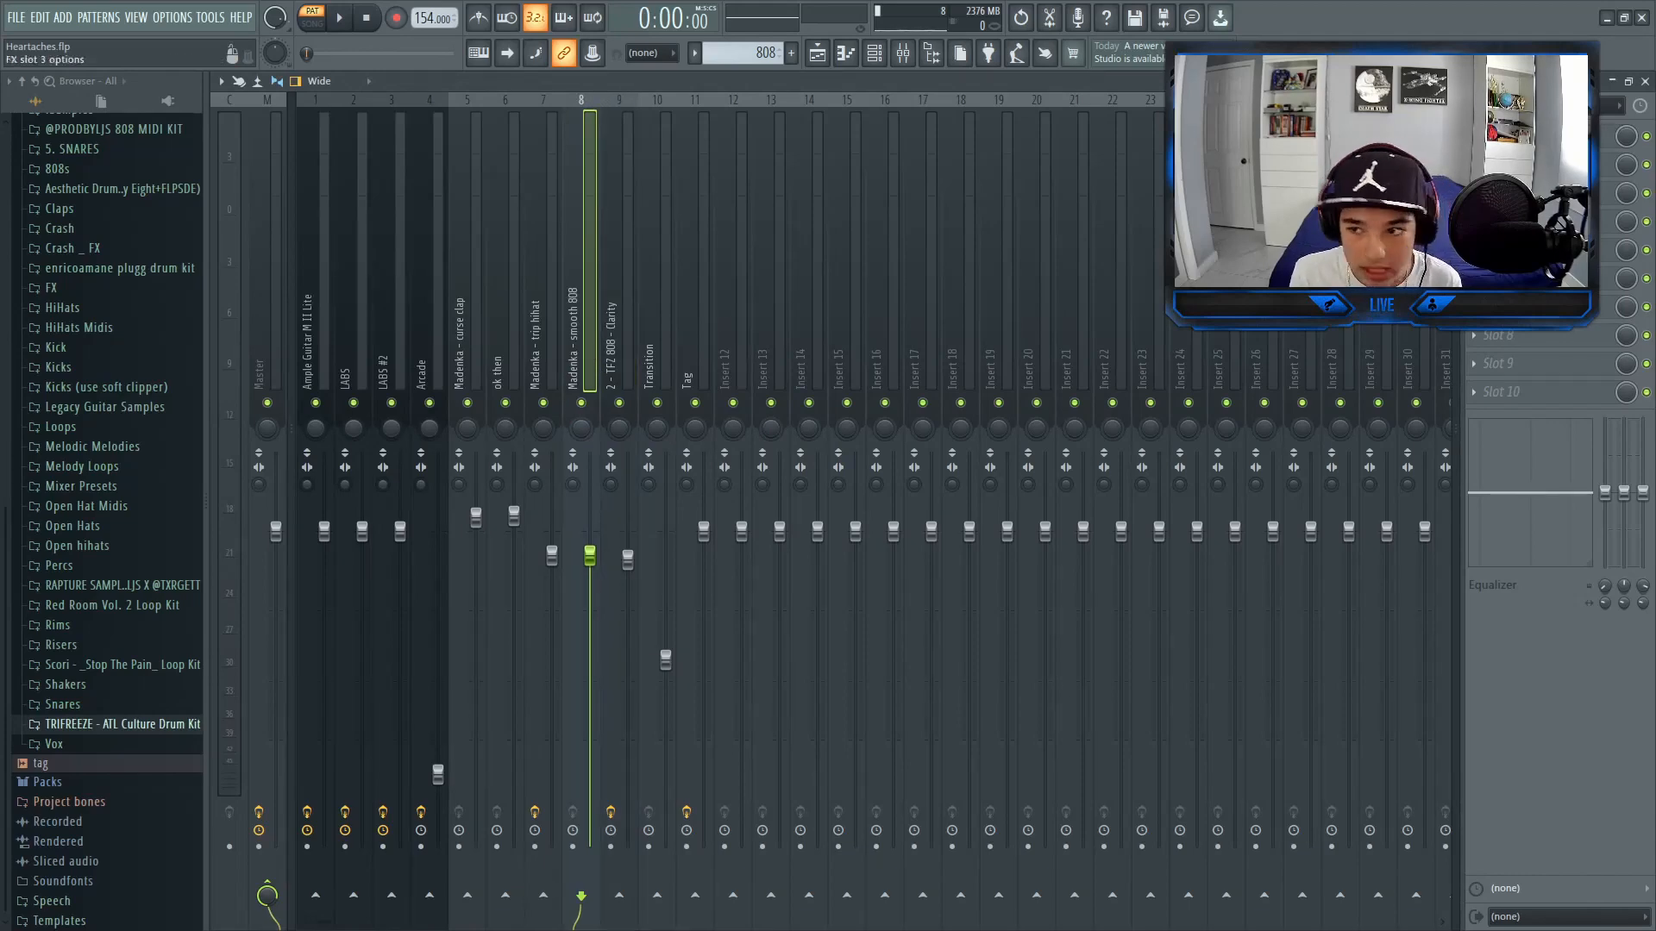
{"action": "left_click", "coordinate": [1647, 81]}
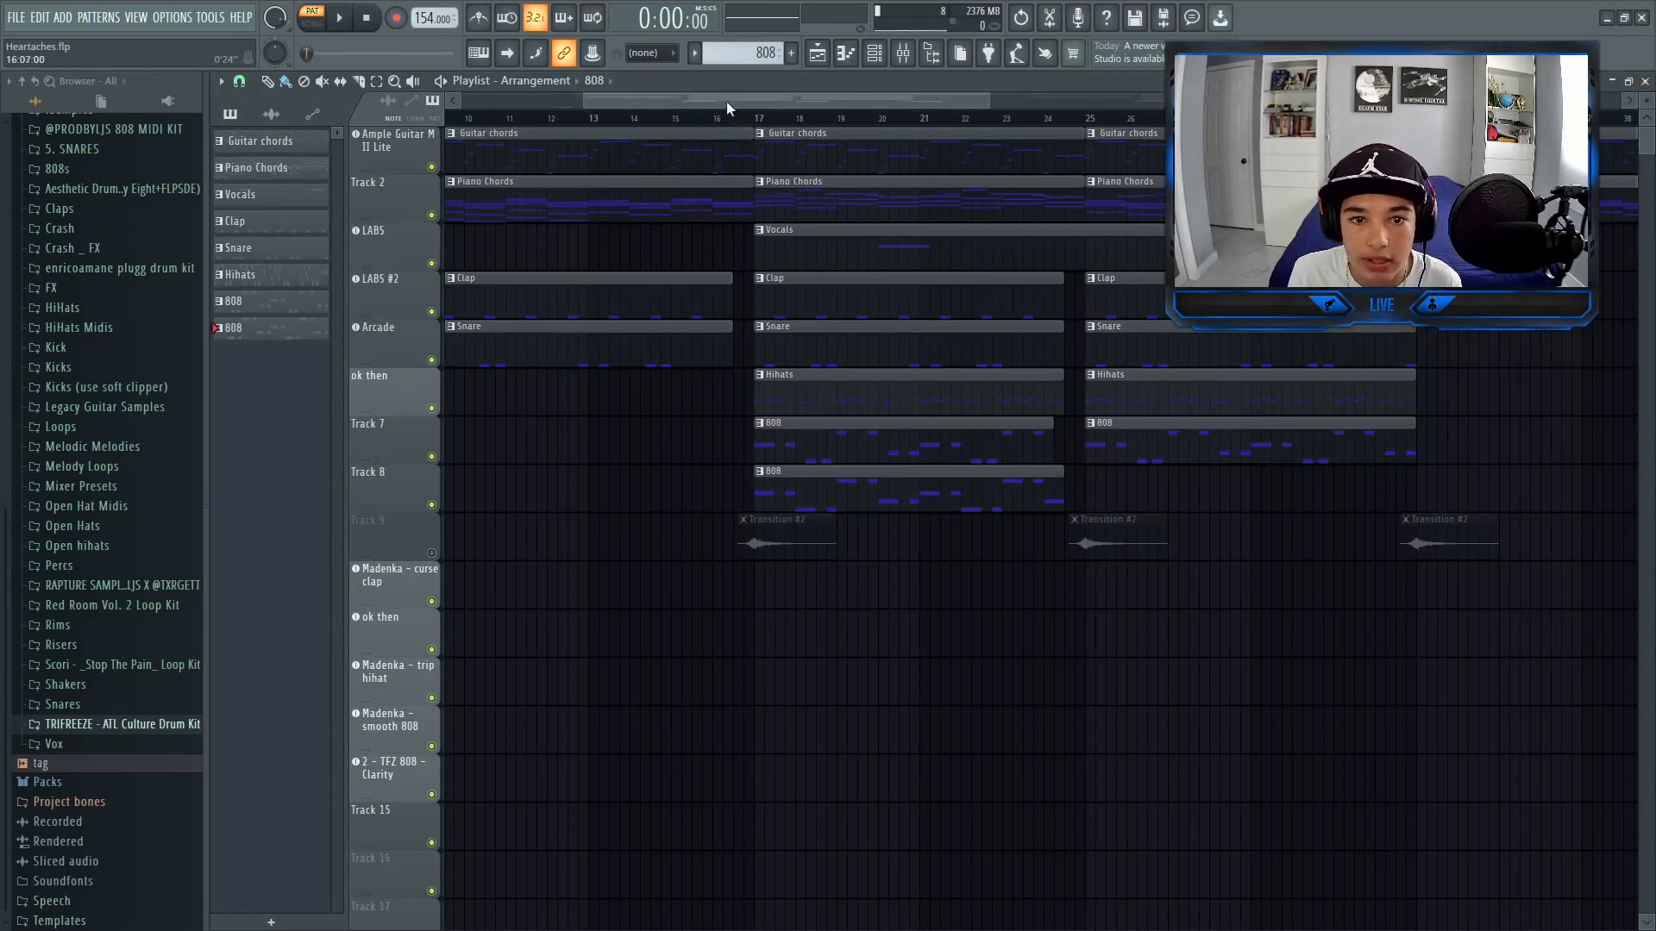
Look over the playlist arrangement from bar 17 onward, including the Transition #2 clips on Track 9.
{"action": "left_click_drag", "start_coordinate": [727, 101], "coordinate": [293, 498]}
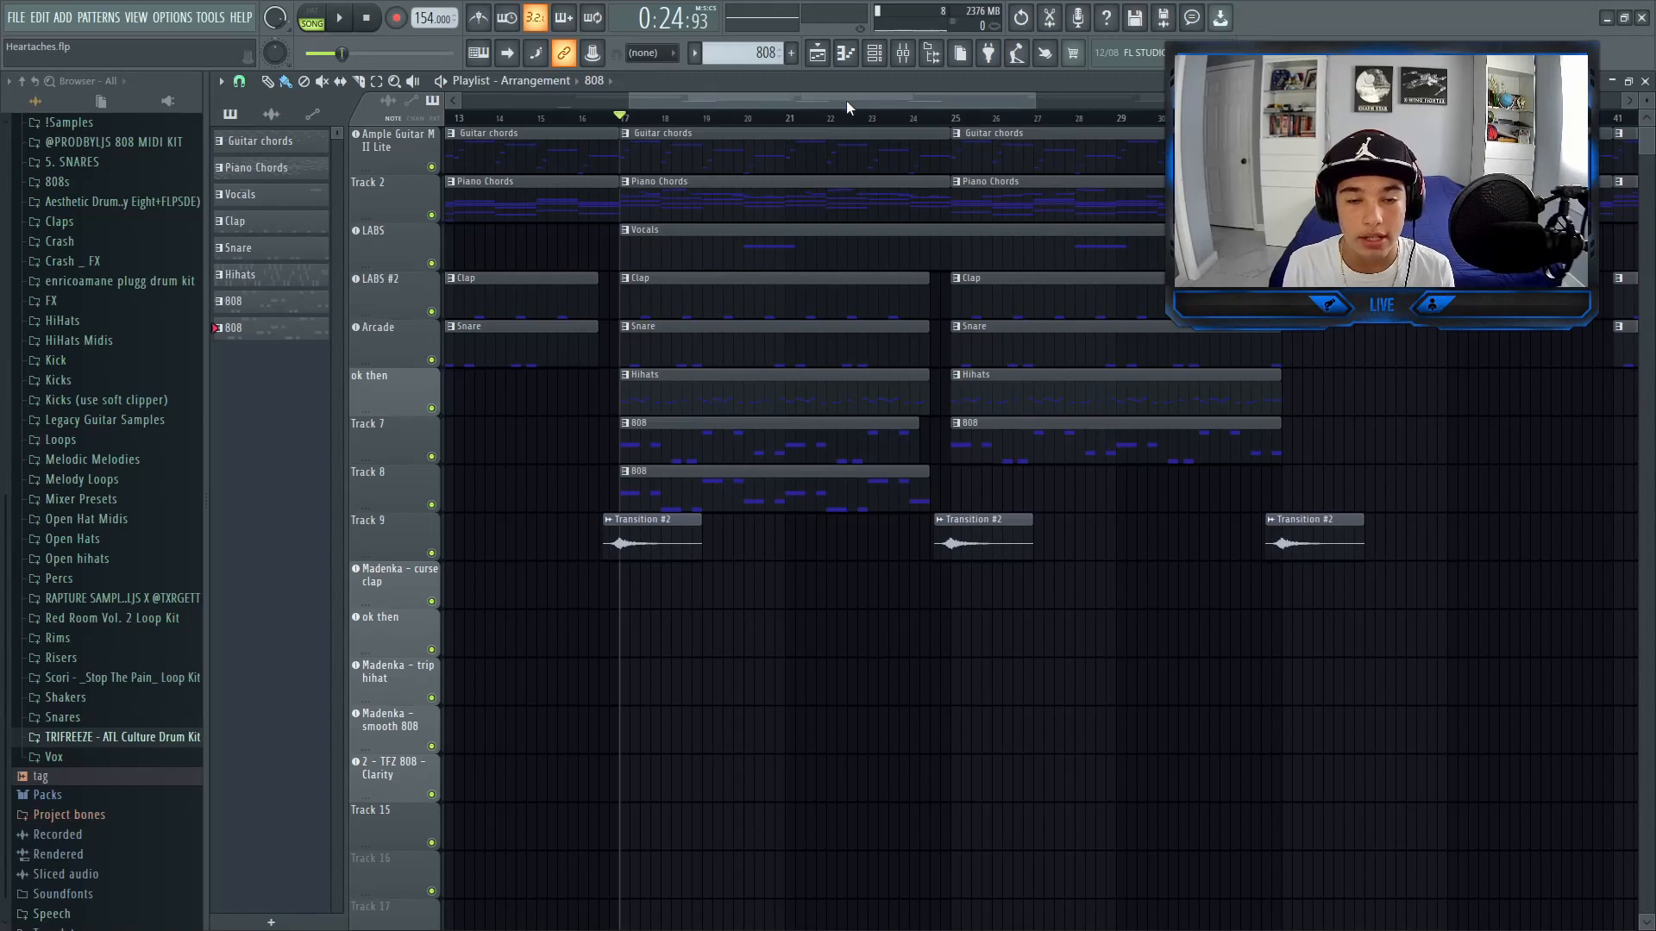
{"action": "mouse_move", "coordinate": [846, 100]}
{"action": "left_mouse_down"}
{"action": "mouse_move", "coordinate": [954, 100]}
{"action": "mouse_move", "coordinate": [843, 111]}
{"action": "left_mouse_up"}
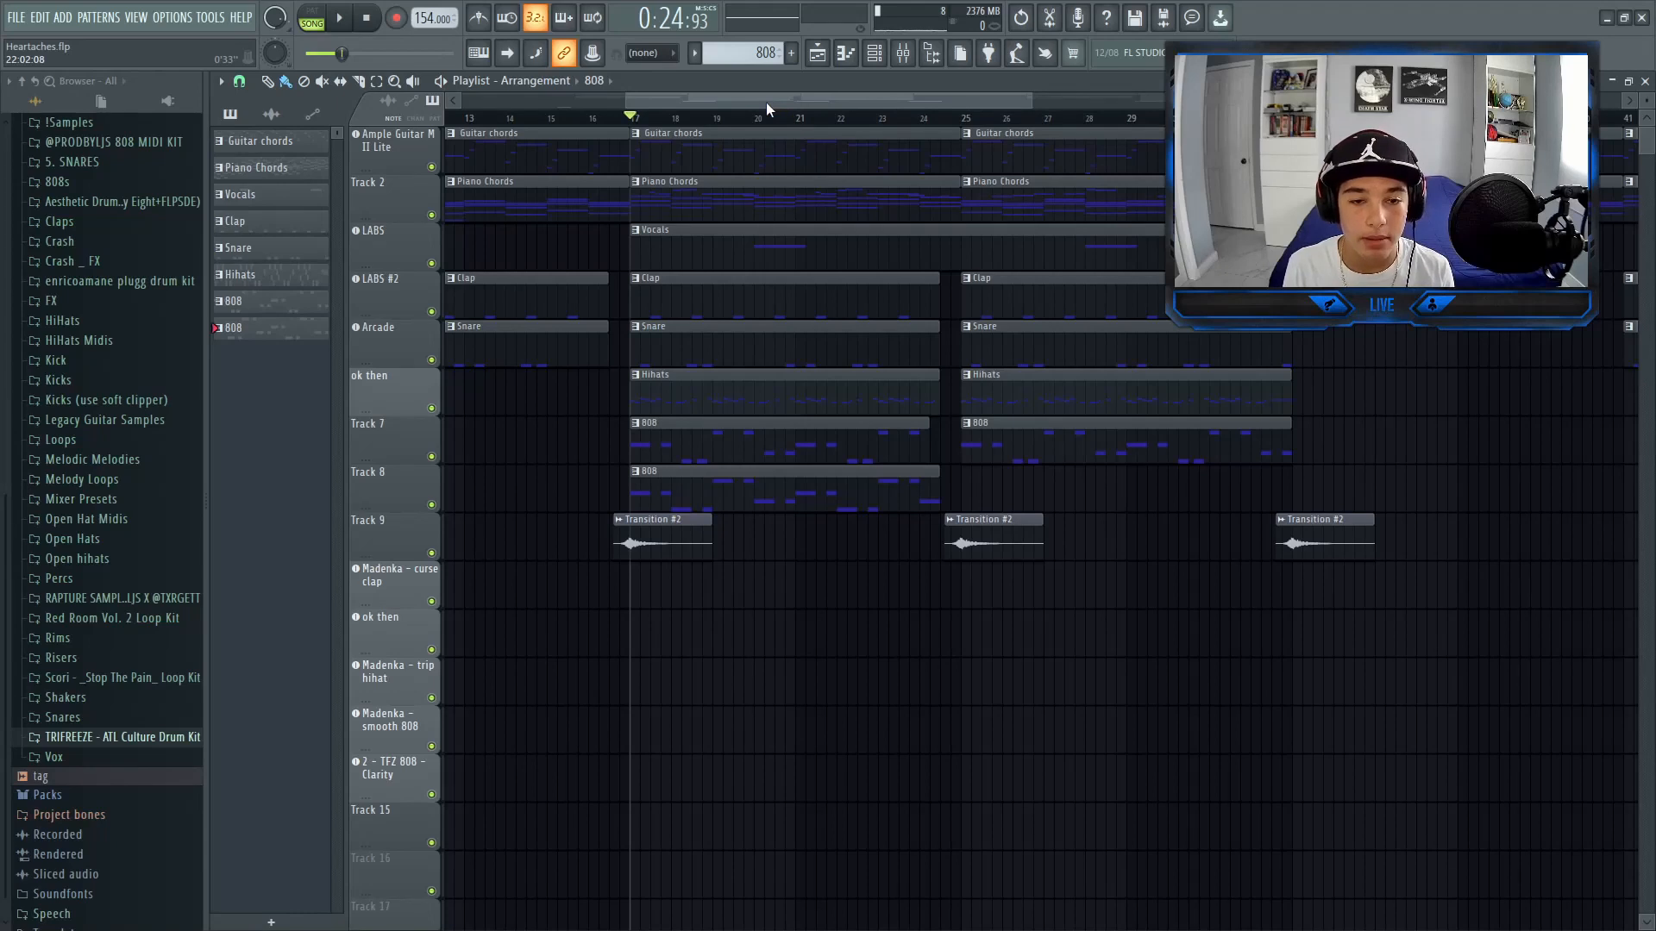
{"action": "left_click_drag", "start_coordinate": [761, 98], "coordinate": [763, 98]}
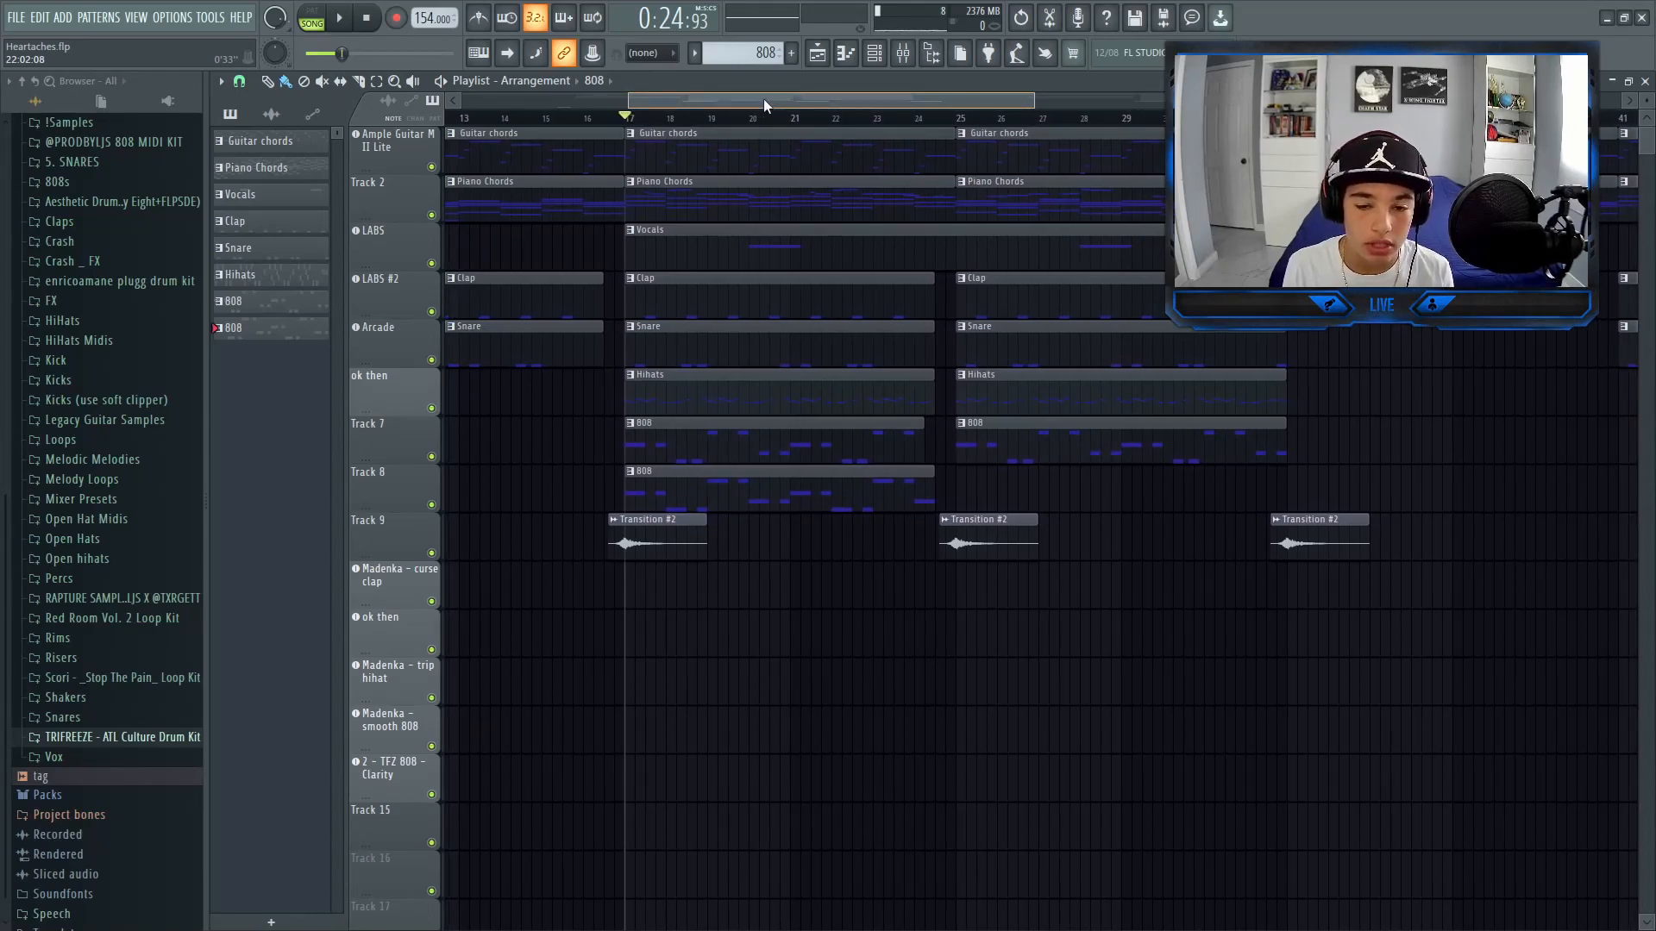
{"action": "left_click_drag", "start_coordinate": [763, 99], "coordinate": [789, 108]}
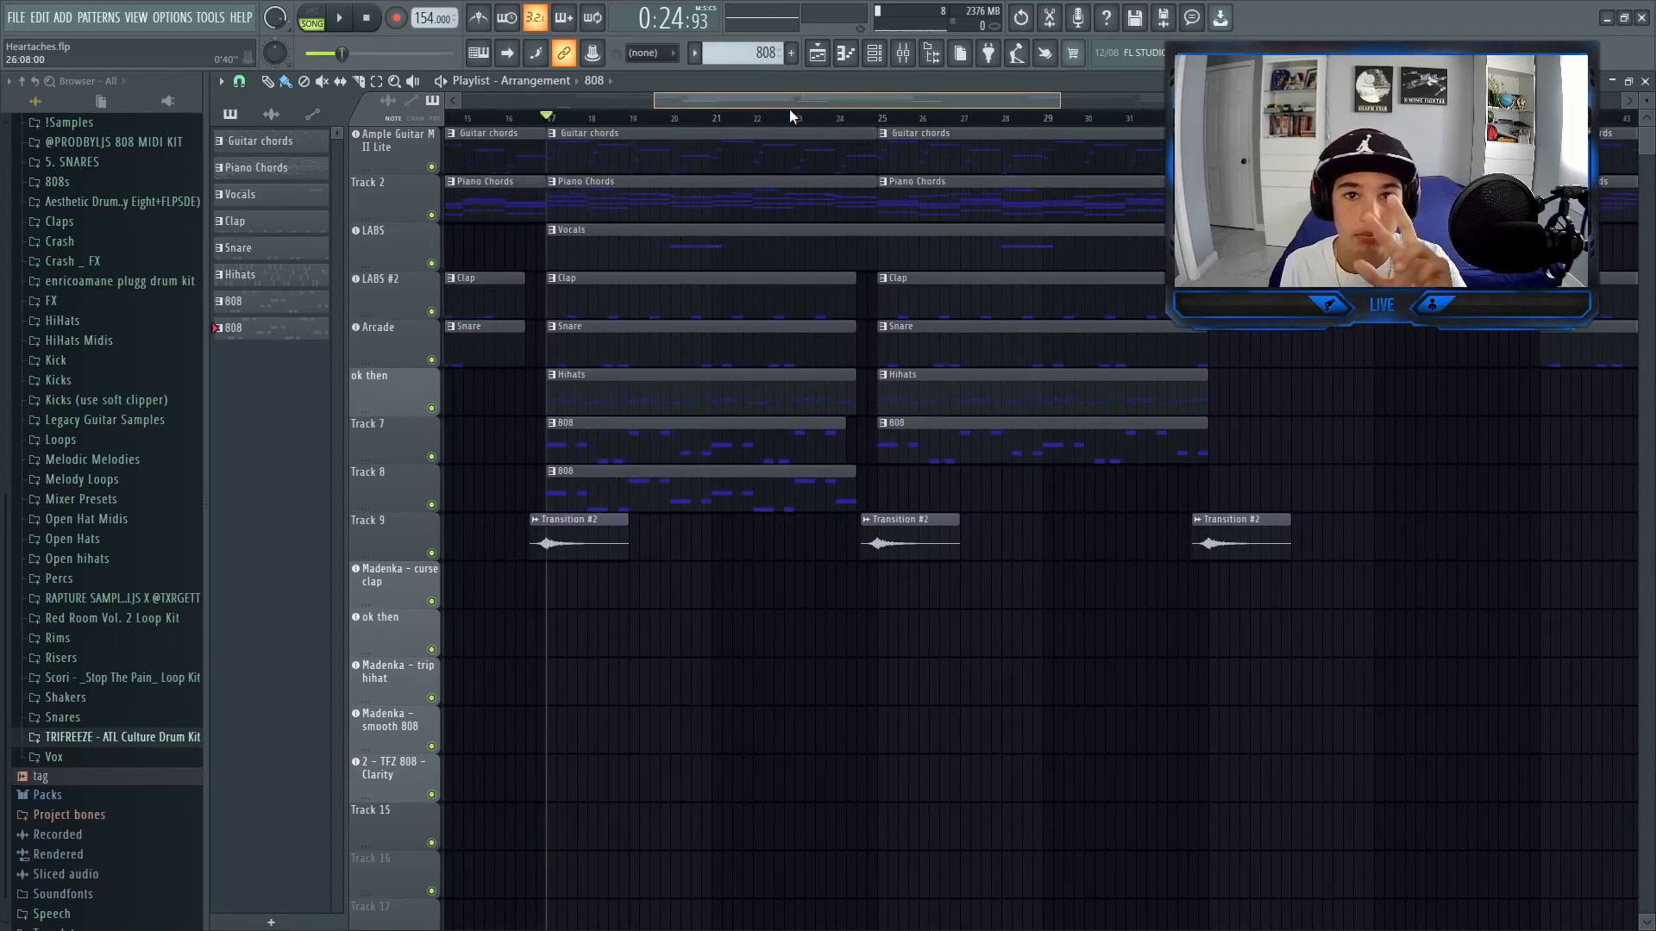